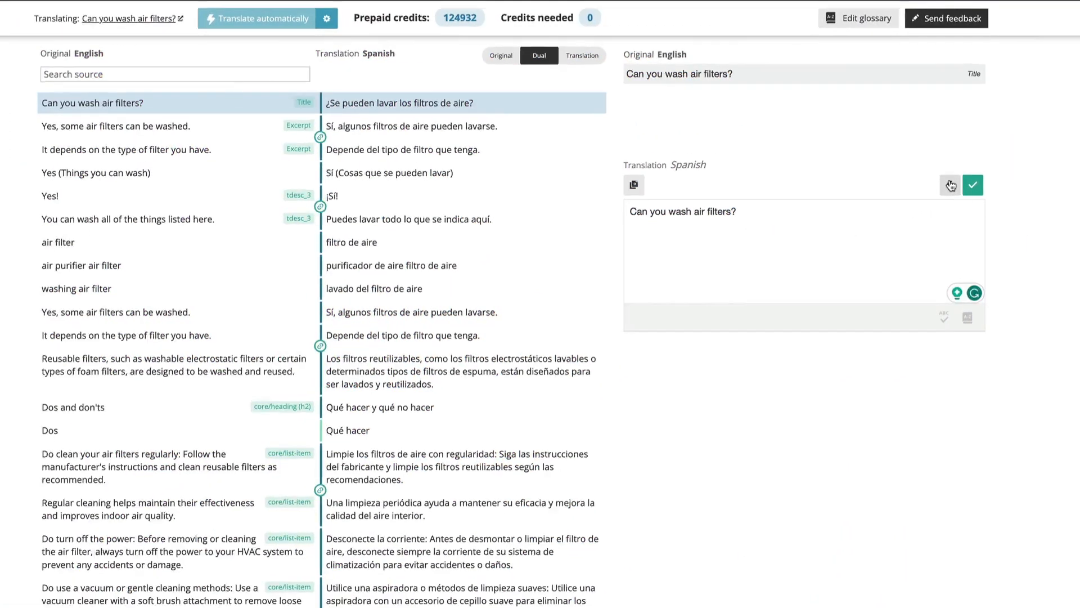
{"action": "left_click", "coordinate": [940, 302]}
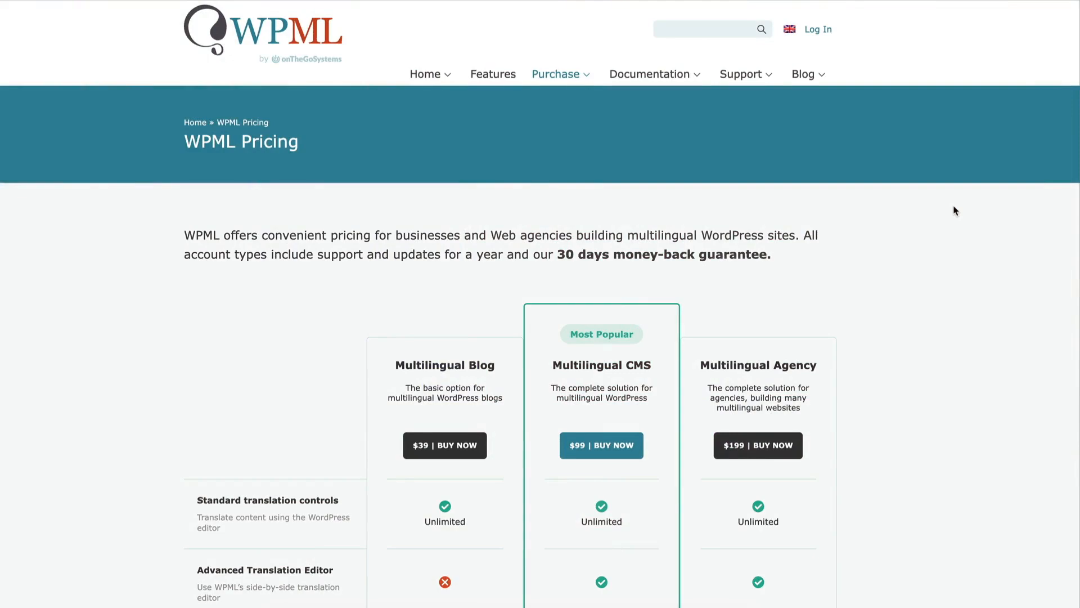
Compare the features and site limits of the Multilingual Blog, CMS and Agency plans on the WPML pricing page.
{"action": "scroll", "coordinate": [955, 210], "scroll_direction": "down", "scroll_amount": 3}
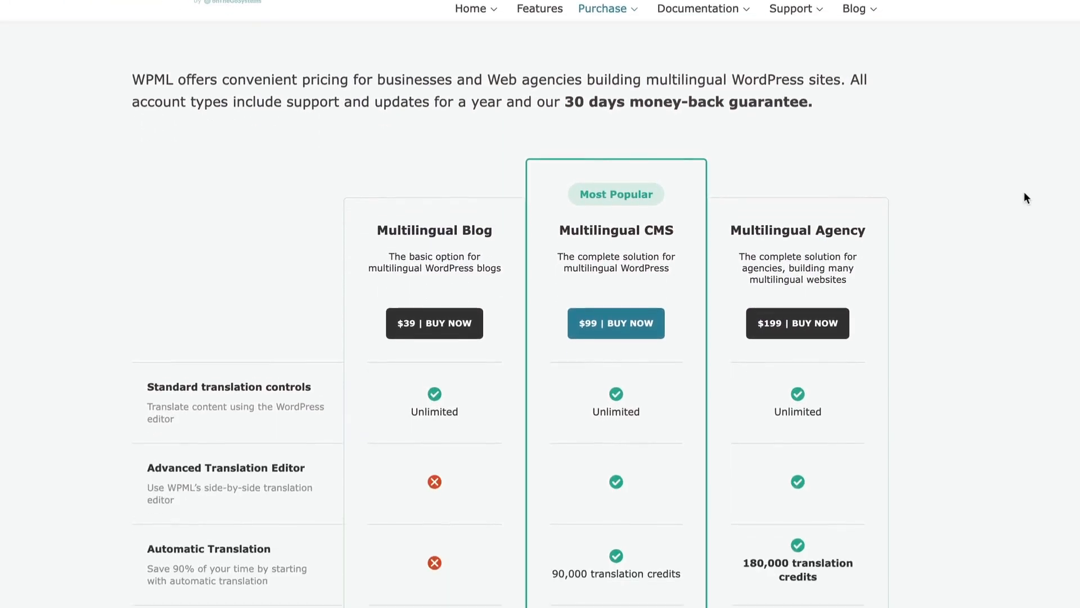
{"action": "scroll", "coordinate": [1024, 193], "scroll_direction": "down", "scroll_amount": 3}
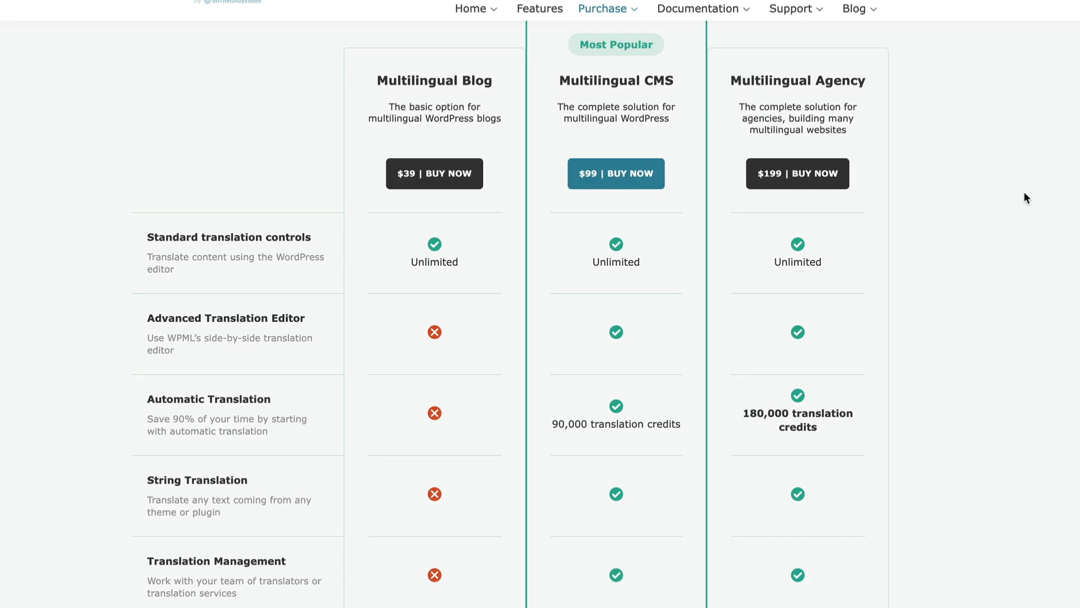
{"action": "scroll", "coordinate": [1025, 192], "scroll_direction": "down", "scroll_amount": 4}
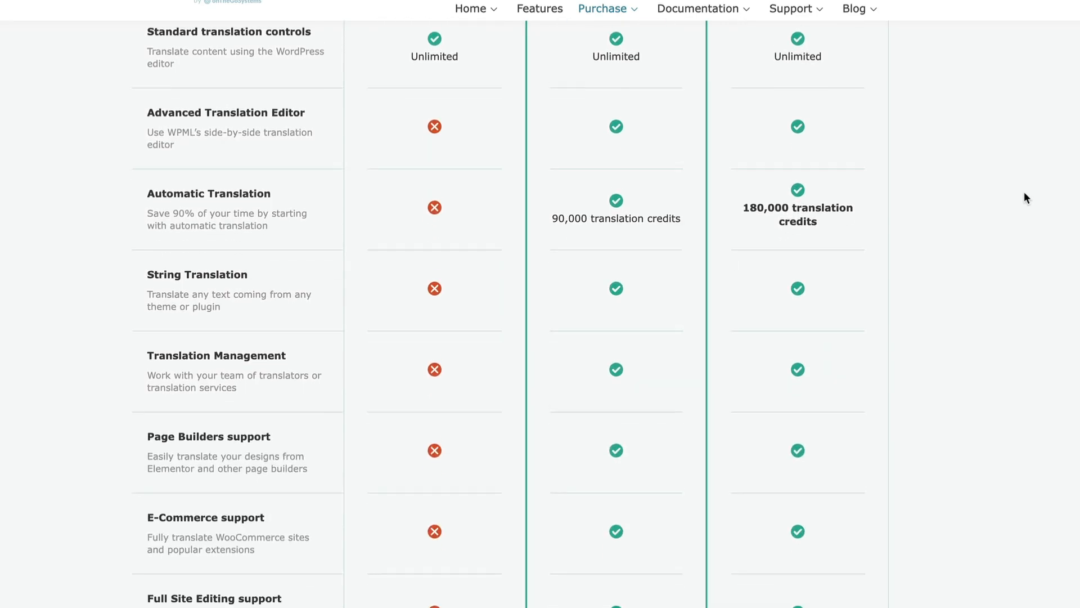
{"action": "scroll", "coordinate": [1024, 192], "scroll_direction": "down", "scroll_amount": 5}
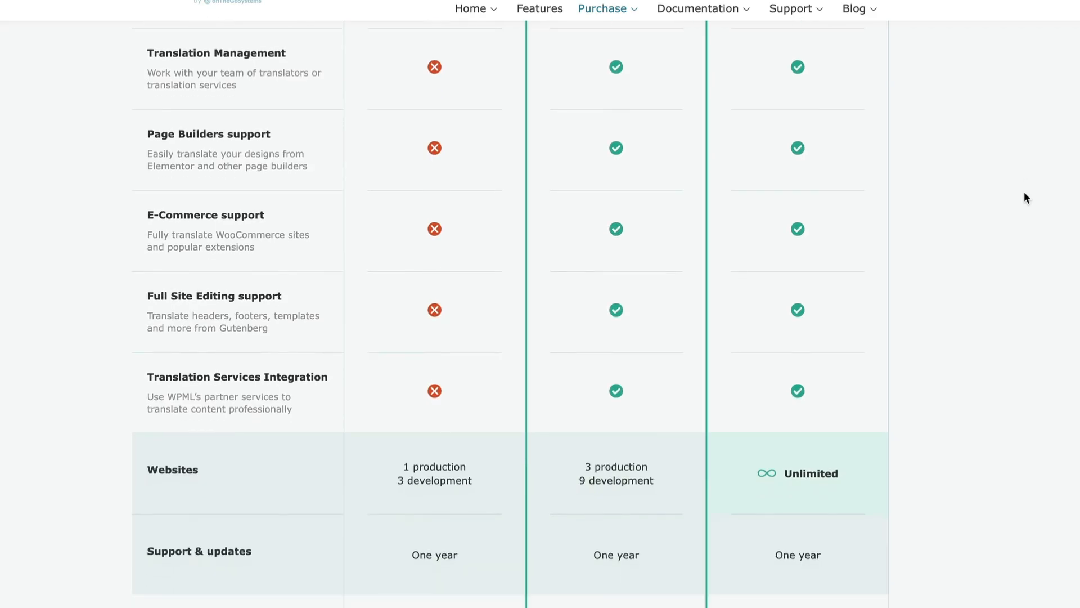
{"action": "scroll", "coordinate": [1024, 193], "scroll_direction": "down", "scroll_amount": 1}
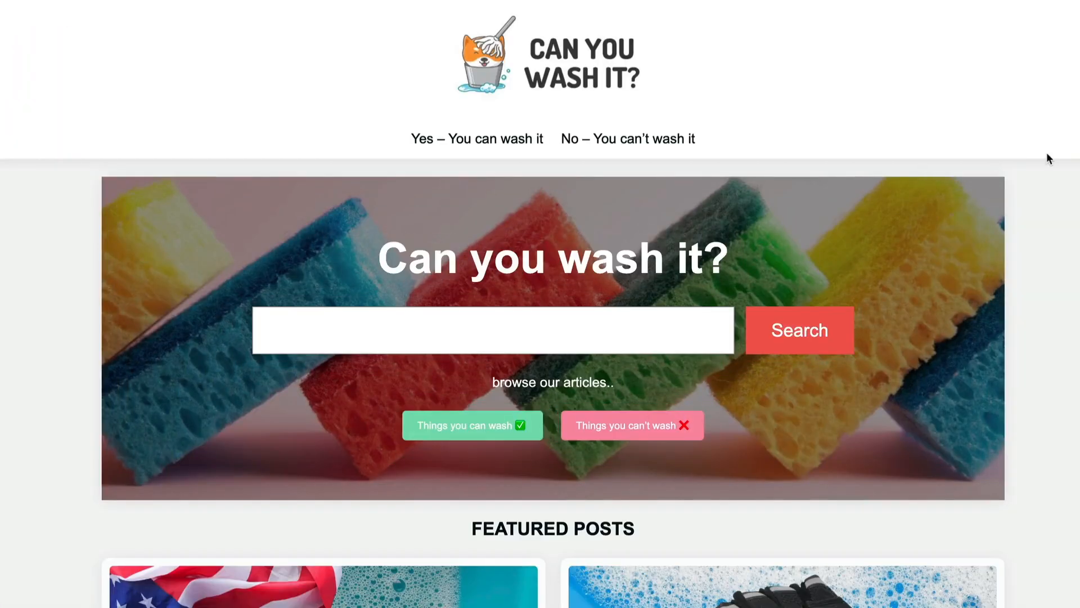
Look through the Can You Wash It homepage posts and the layout of the Can You Wash a Tie? article.
{"action": "scroll", "coordinate": [540, 304], "scroll_direction": "down", "scroll_amount": 5}
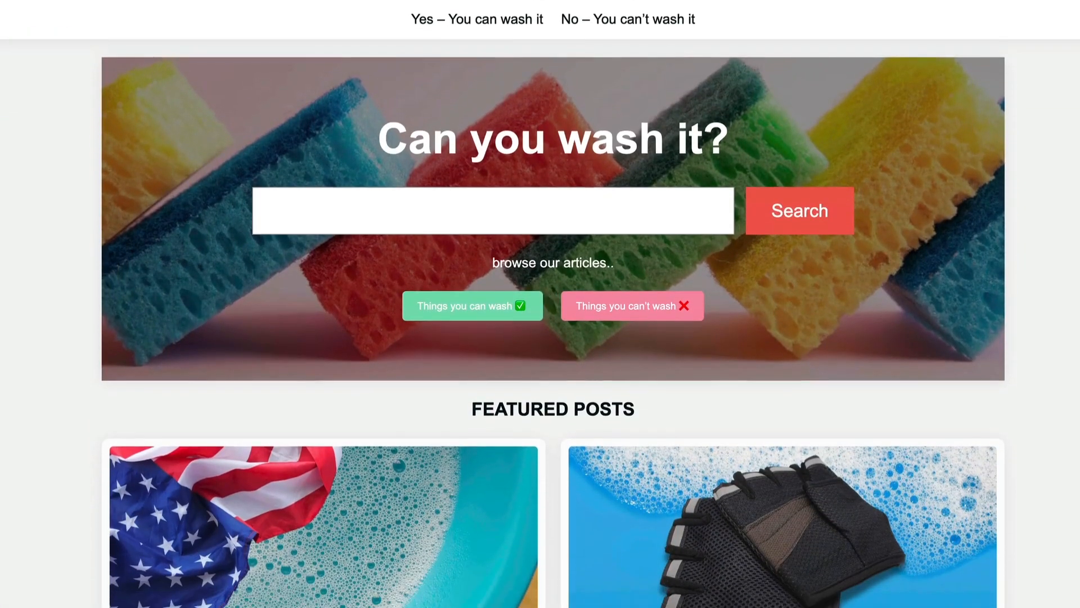
{"action": "scroll", "coordinate": [540, 303], "scroll_direction": "down", "scroll_amount": 6}
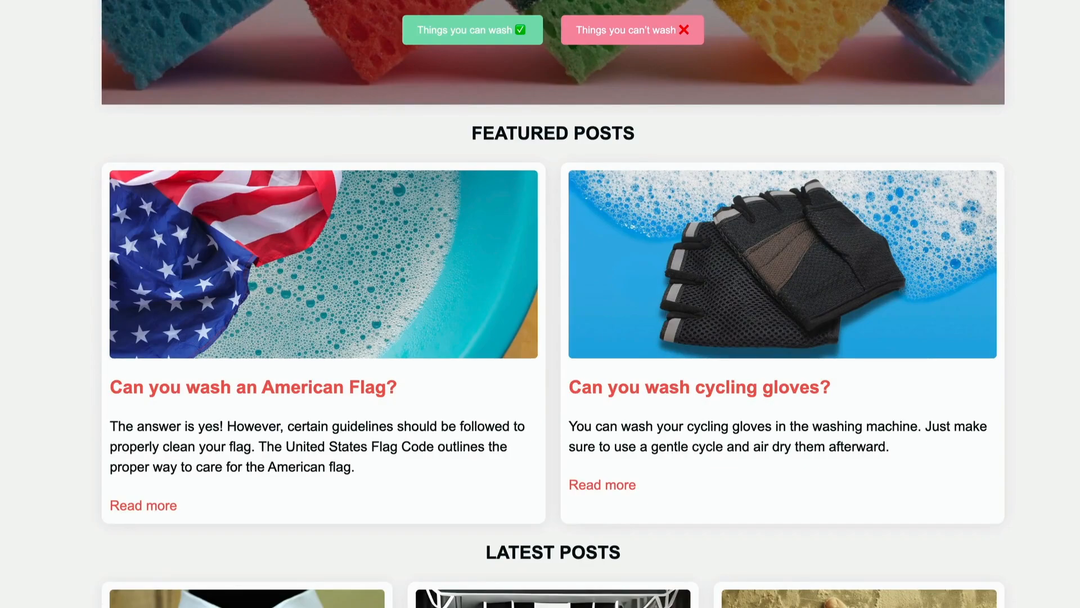
{"action": "scroll", "coordinate": [540, 304], "scroll_direction": "down", "scroll_amount": 5}
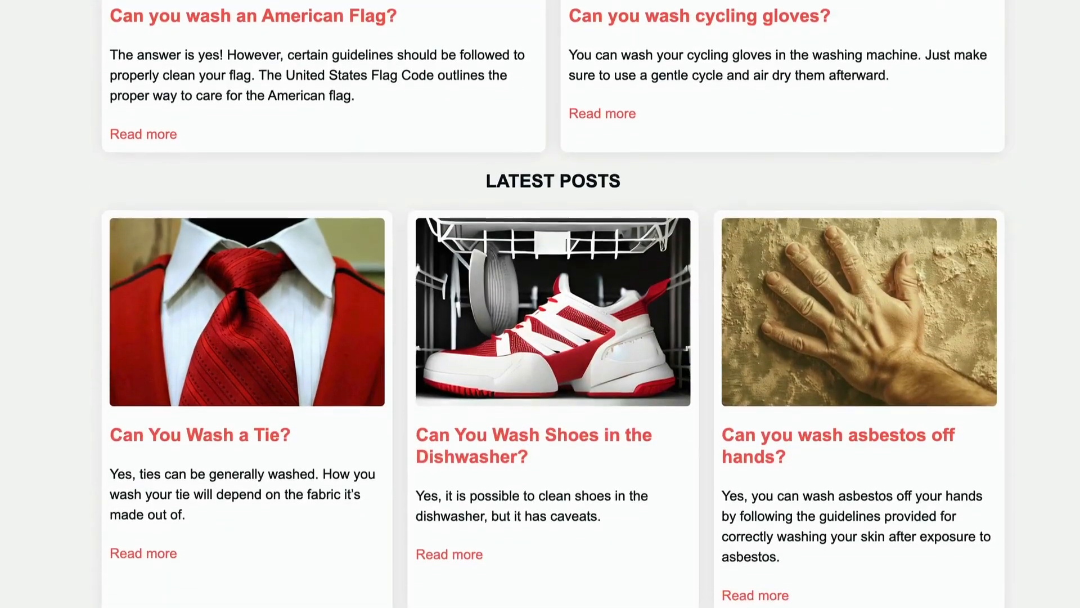
{"action": "scroll", "coordinate": [541, 304], "scroll_direction": "down", "scroll_amount": 1}
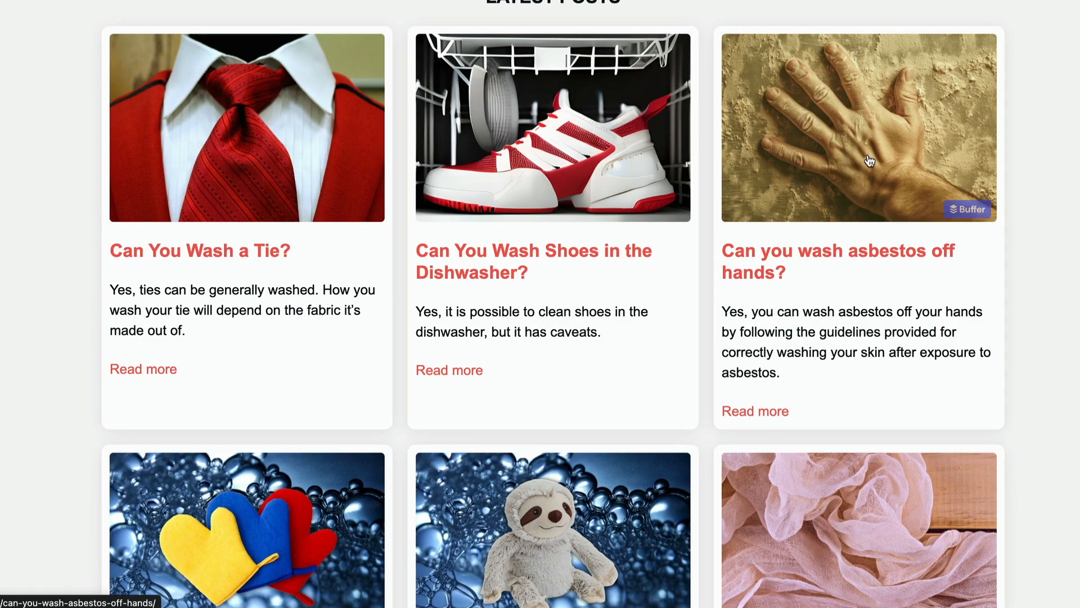
{"action": "scroll", "coordinate": [870, 161], "scroll_direction": "down", "scroll_amount": 4}
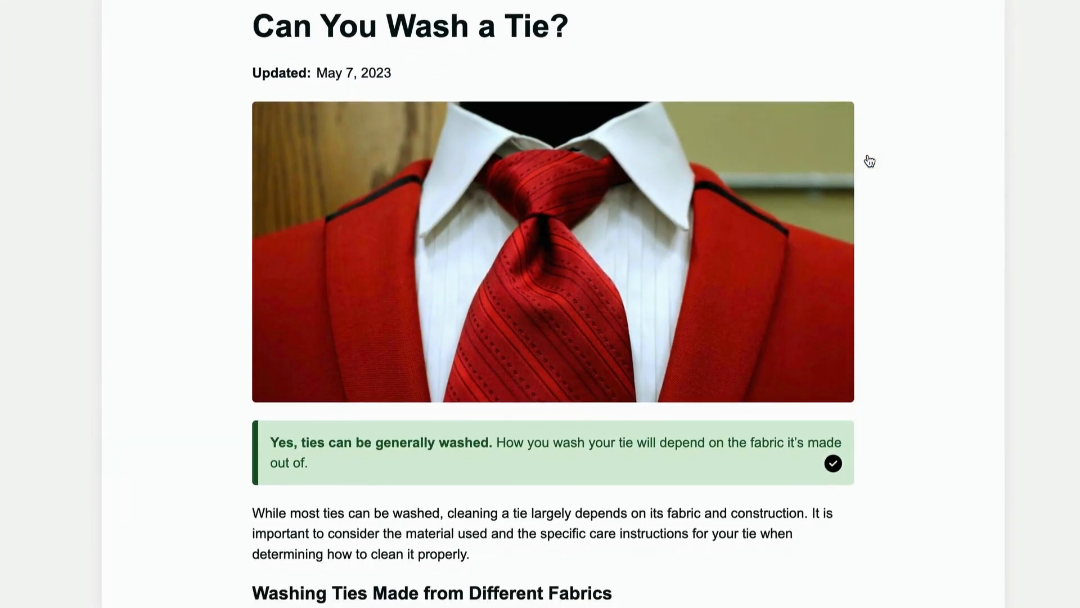
{"action": "scroll", "coordinate": [870, 161], "scroll_direction": "down", "scroll_amount": 6}
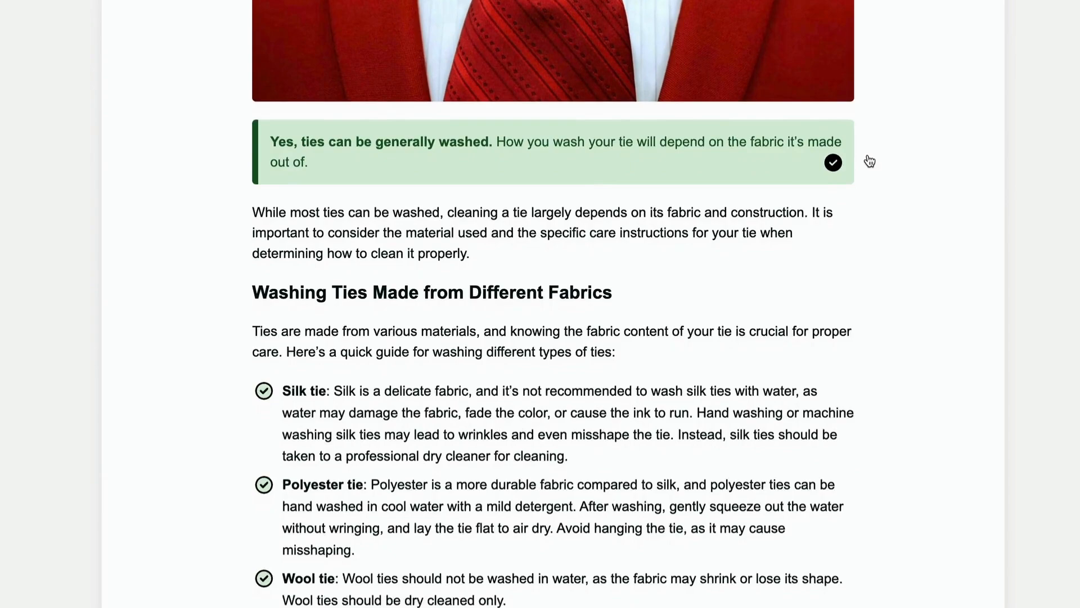
{"action": "scroll", "coordinate": [870, 161], "scroll_direction": "down", "scroll_amount": 6}
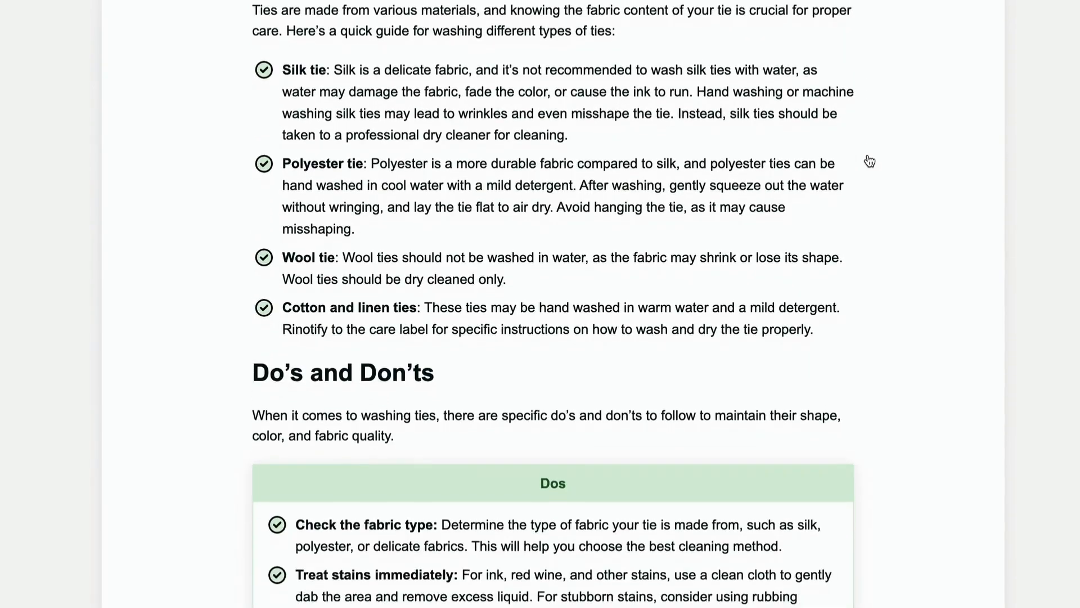
{"action": "scroll", "coordinate": [870, 160], "scroll_direction": "down", "scroll_amount": 5}
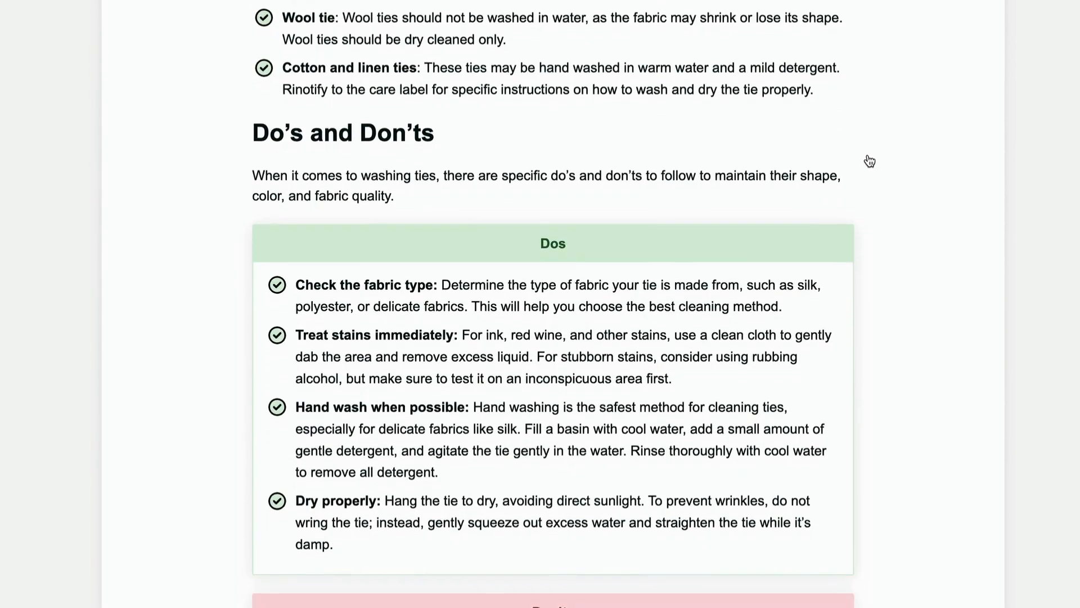
{"action": "scroll", "coordinate": [870, 161], "scroll_direction": "down", "scroll_amount": 2}
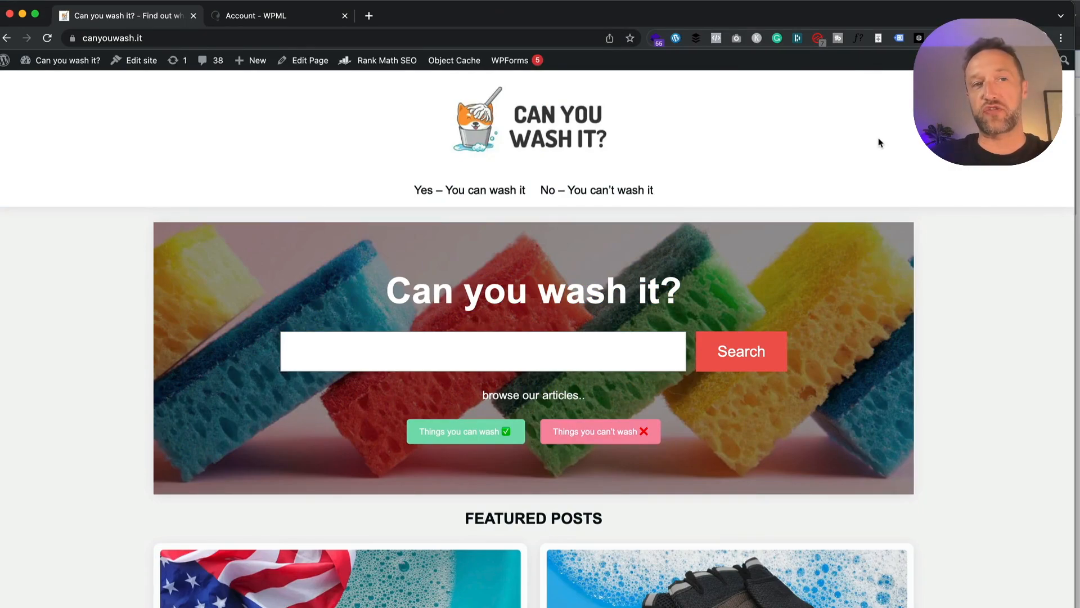
Open the Can you wash Nike Air Max? article from the homepage's latest posts and look it over.
{"action": "scroll", "coordinate": [881, 143], "scroll_direction": "down", "scroll_amount": 10}
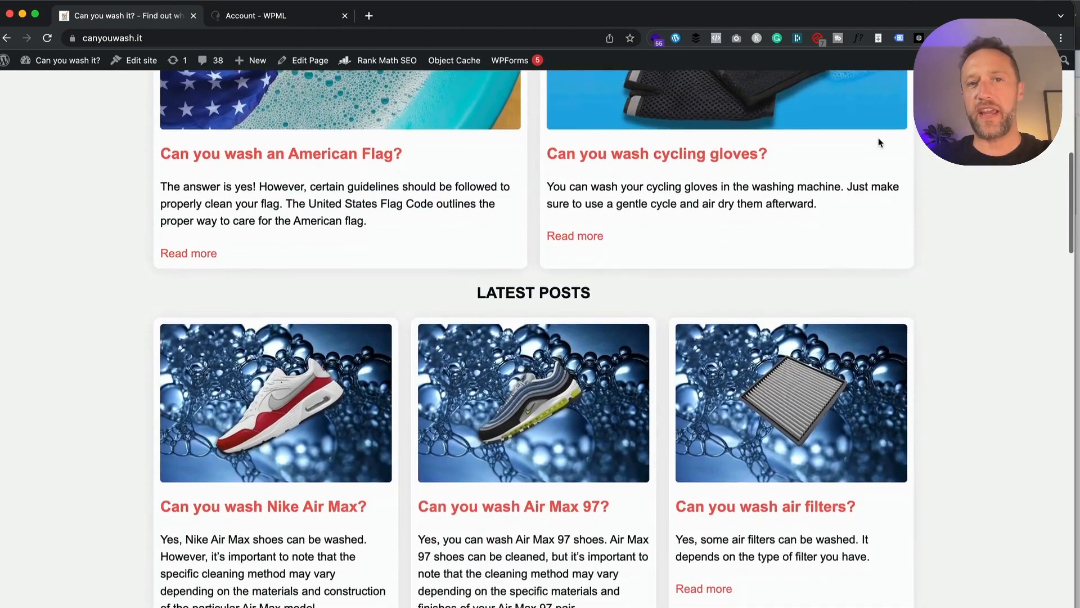
{"action": "scroll", "coordinate": [881, 143], "scroll_direction": "down", "scroll_amount": 5}
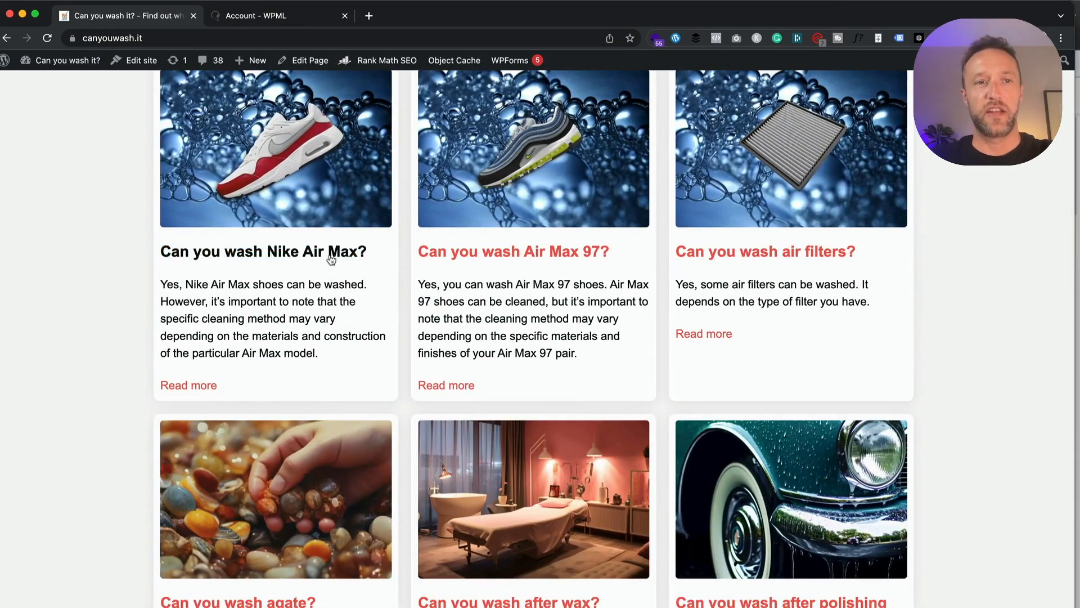
{"action": "left_click", "coordinate": [329, 256]}
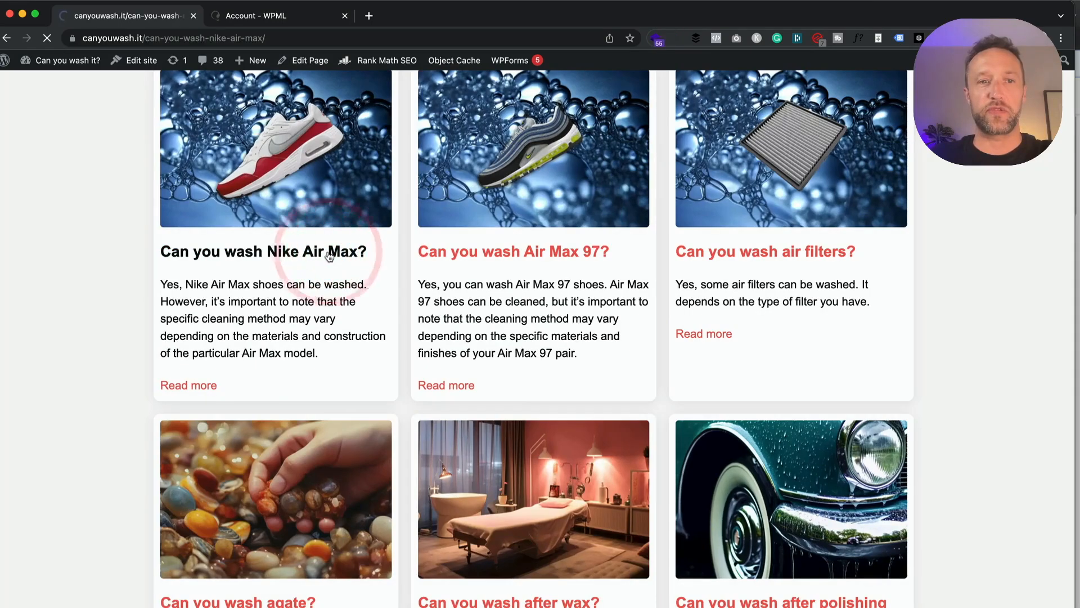
{"action": "scroll", "coordinate": [490, 202], "scroll_direction": "down", "scroll_amount": 9}
{"action": "scroll", "coordinate": [489, 203], "scroll_direction": "up", "scroll_amount": 9}
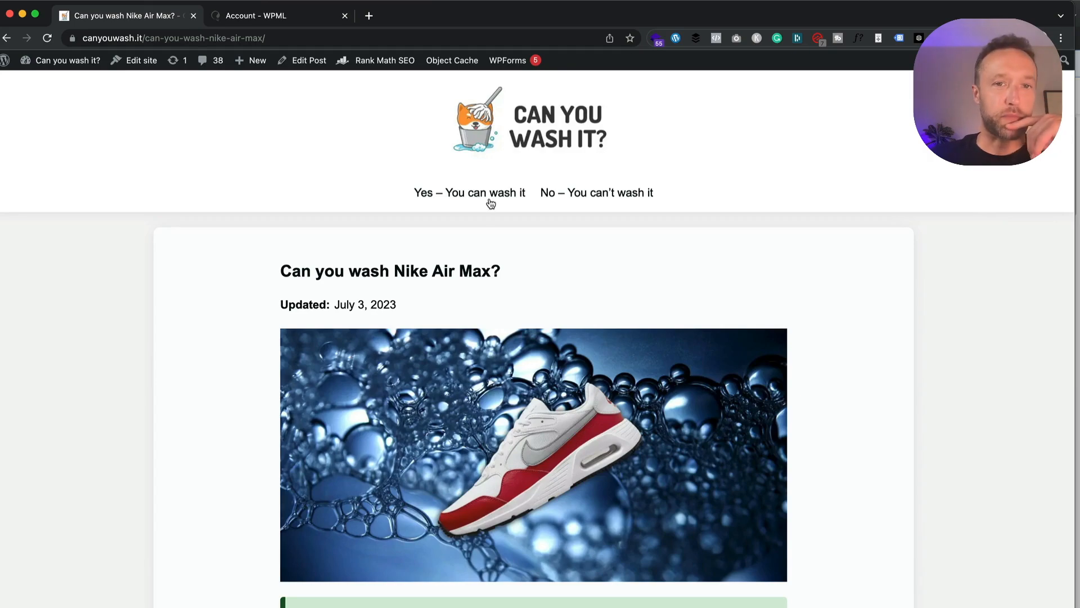
Download the OTGS Installer 3.1.0 plugin from the WPML account's downloads page and save it in the Downloads folder.
{"action": "left_click", "coordinate": [277, 16]}
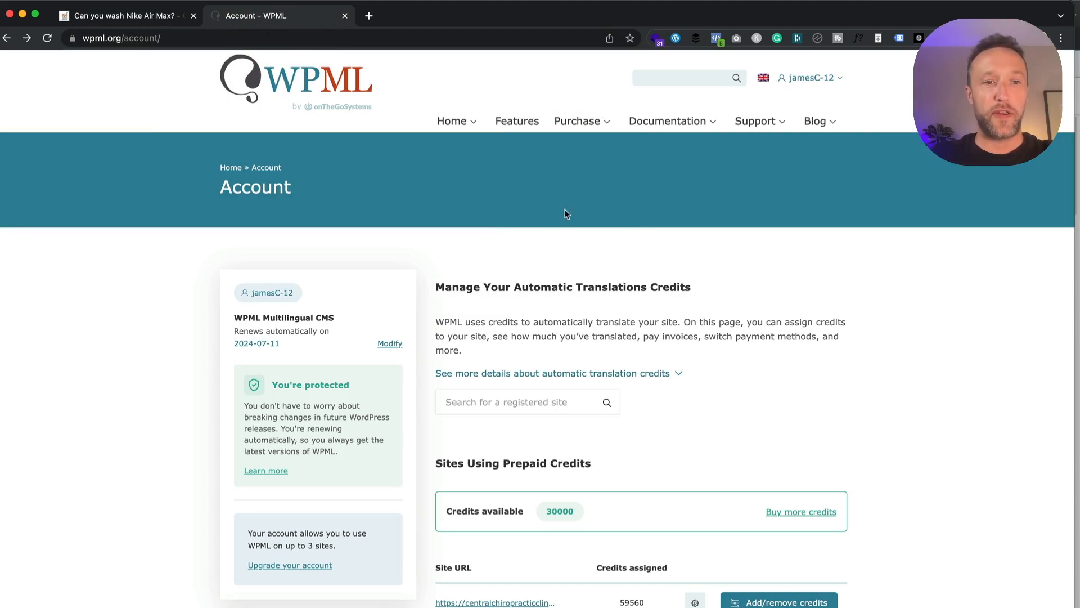
{"action": "scroll", "coordinate": [690, 233], "scroll_direction": "down", "scroll_amount": 3}
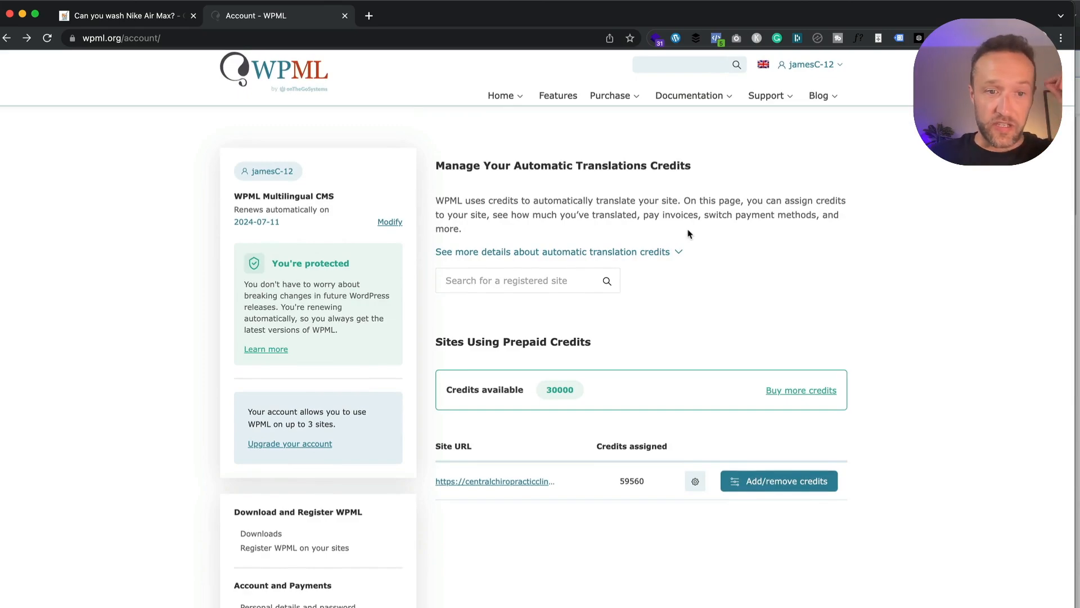
{"action": "scroll", "coordinate": [689, 233], "scroll_direction": "down", "scroll_amount": 4}
{"action": "left_click", "coordinate": [272, 384]}
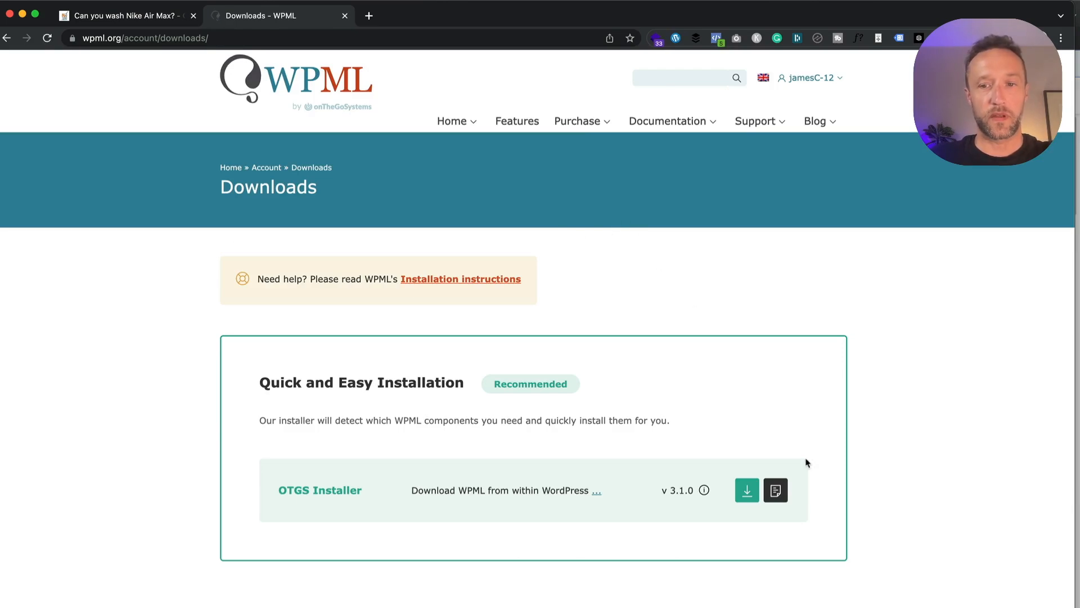
{"action": "left_click", "coordinate": [747, 490]}
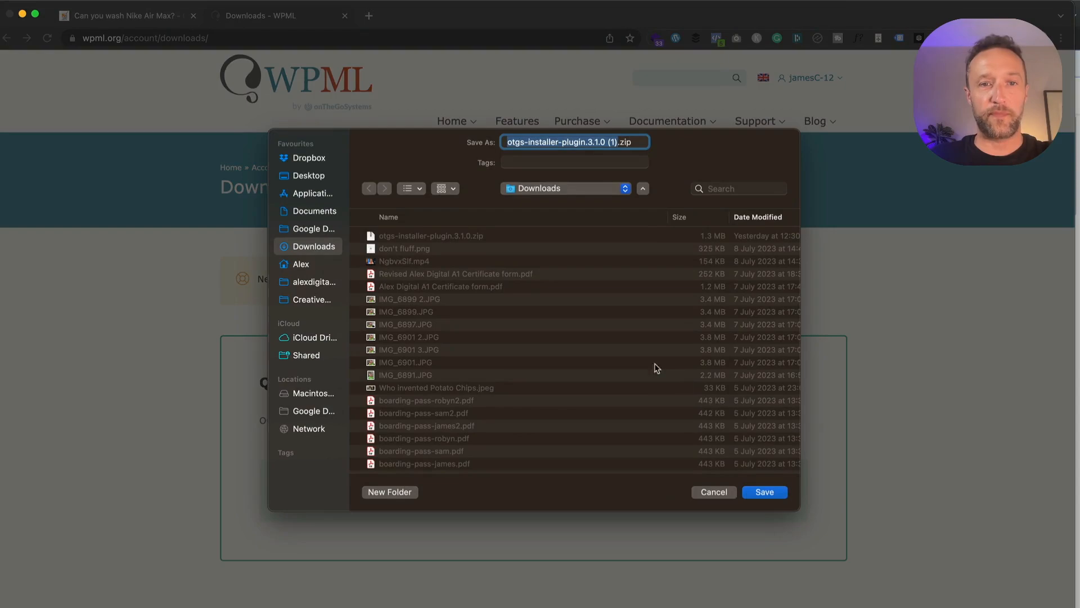
{"action": "left_click", "coordinate": [764, 493]}
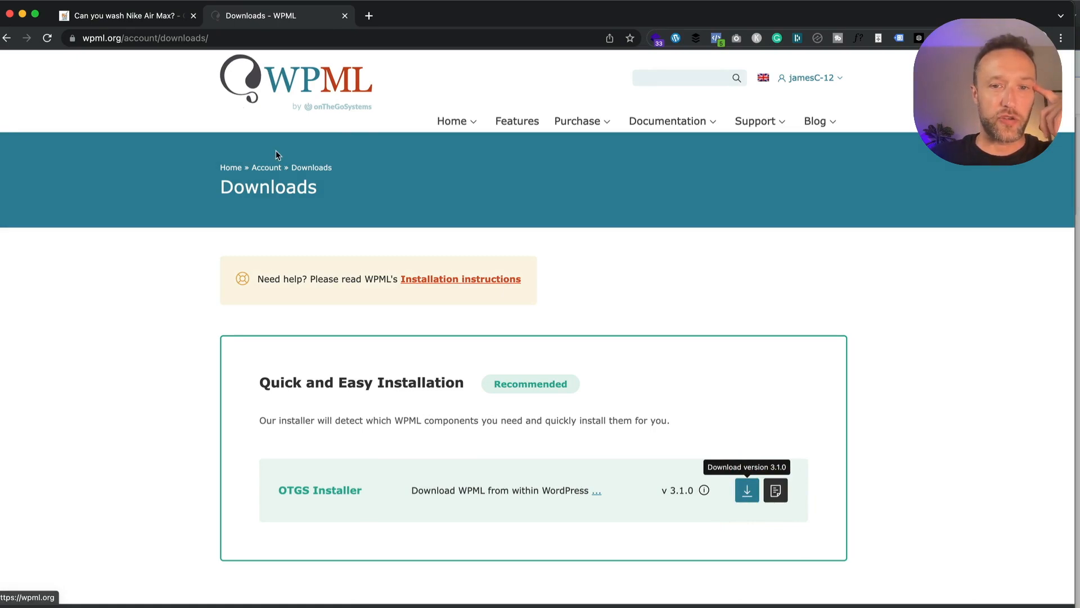
Upload otgs-installer-plugin.3.1.0 (1).zip as a new plugin in the site's WordPress admin, install it and activate it.
{"action": "left_click", "coordinate": [141, 15]}
{"action": "mouse_move", "coordinate": [84, 68]}
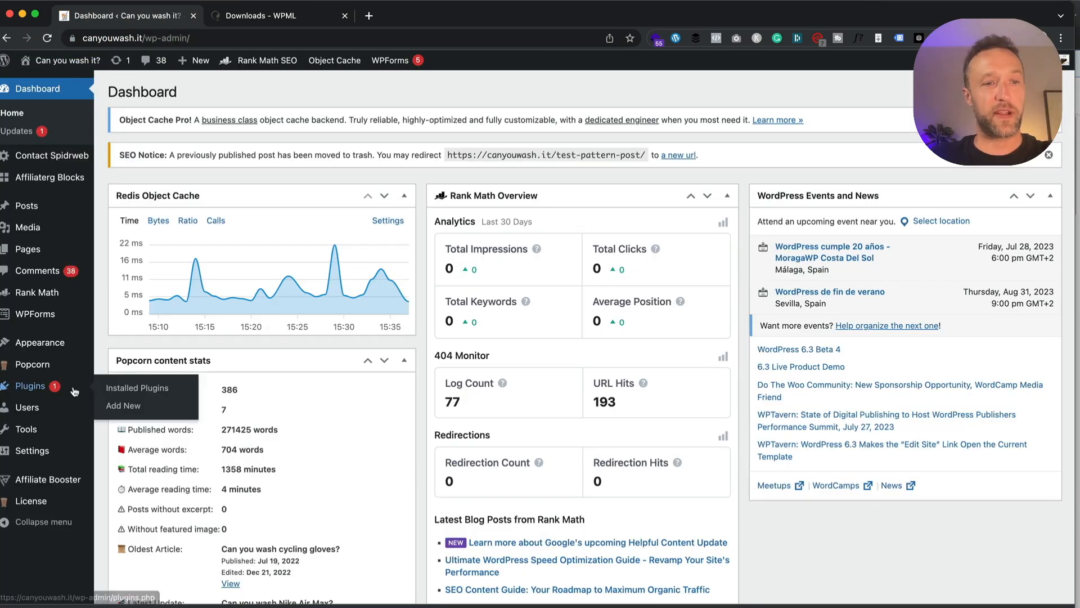
{"action": "left_click", "coordinate": [133, 410]}
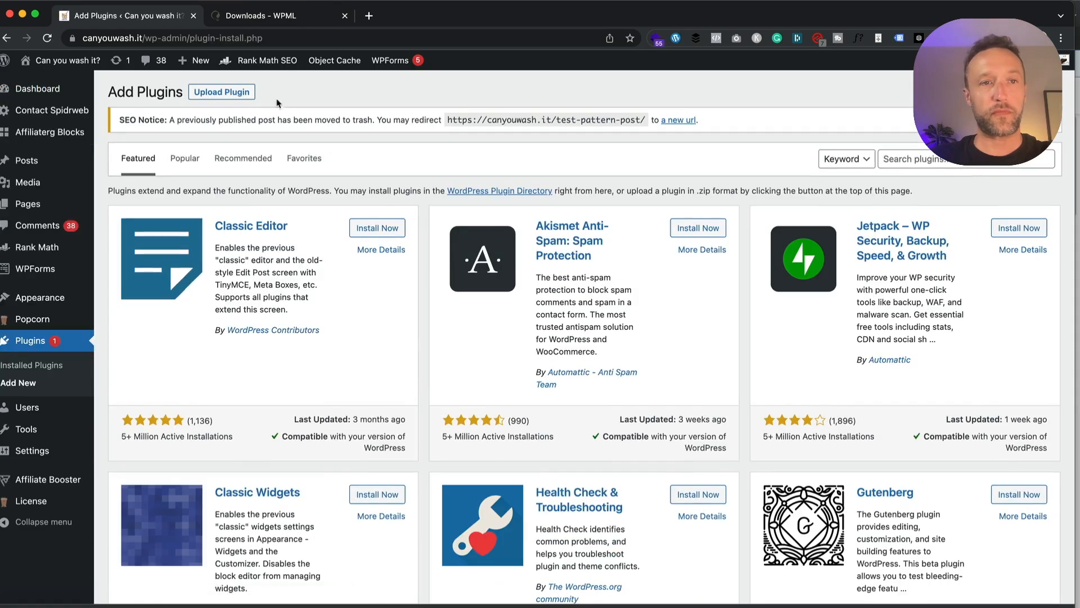
{"action": "left_click", "coordinate": [237, 93]}
{"action": "left_click", "coordinate": [494, 247]}
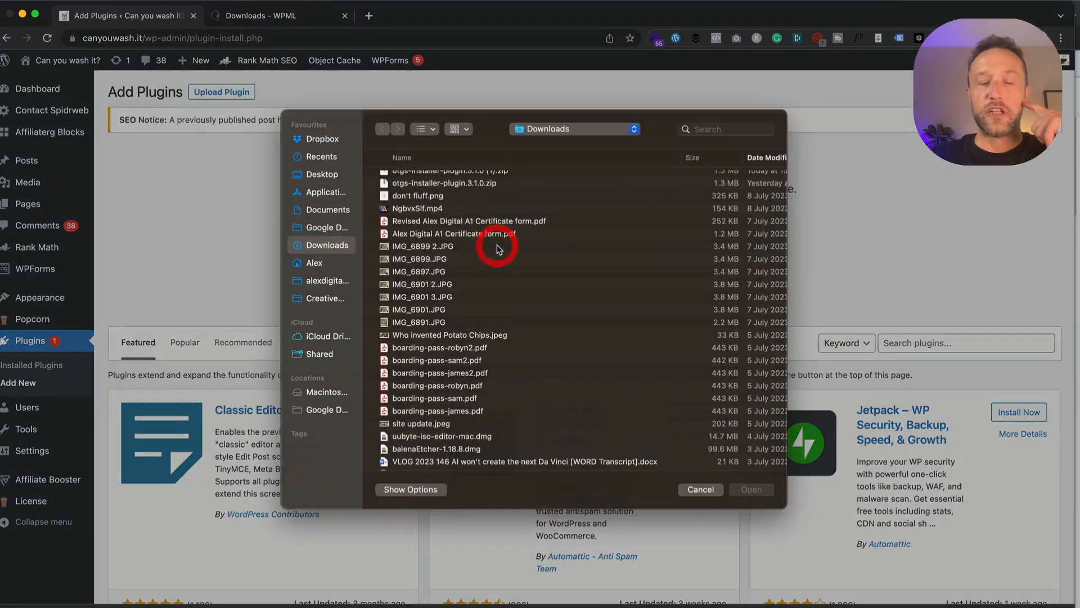
{"action": "double_click", "coordinate": [494, 189]}
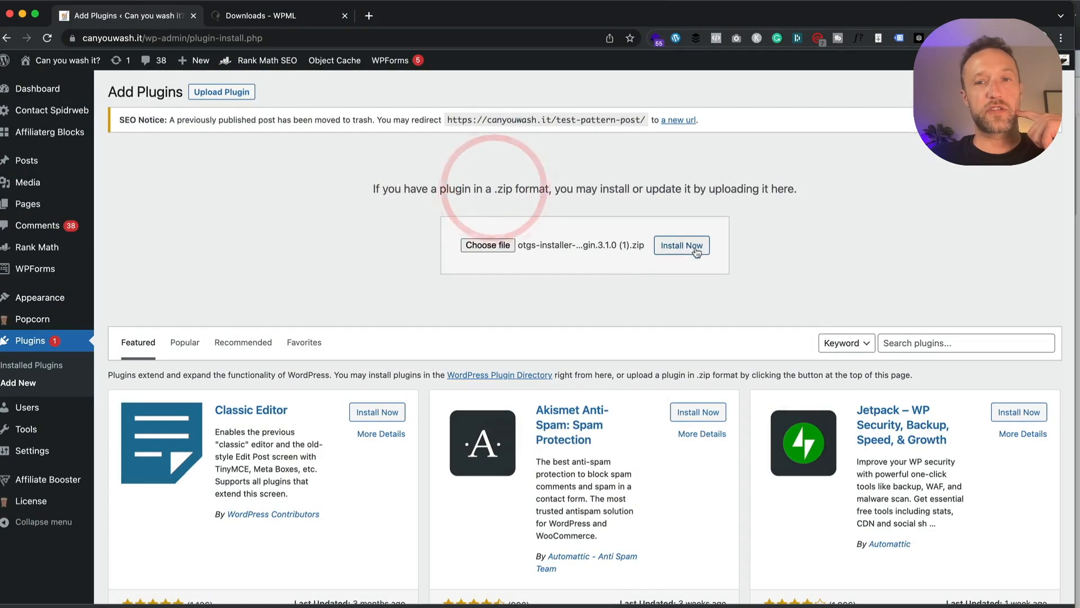
{"action": "left_click", "coordinate": [684, 249]}
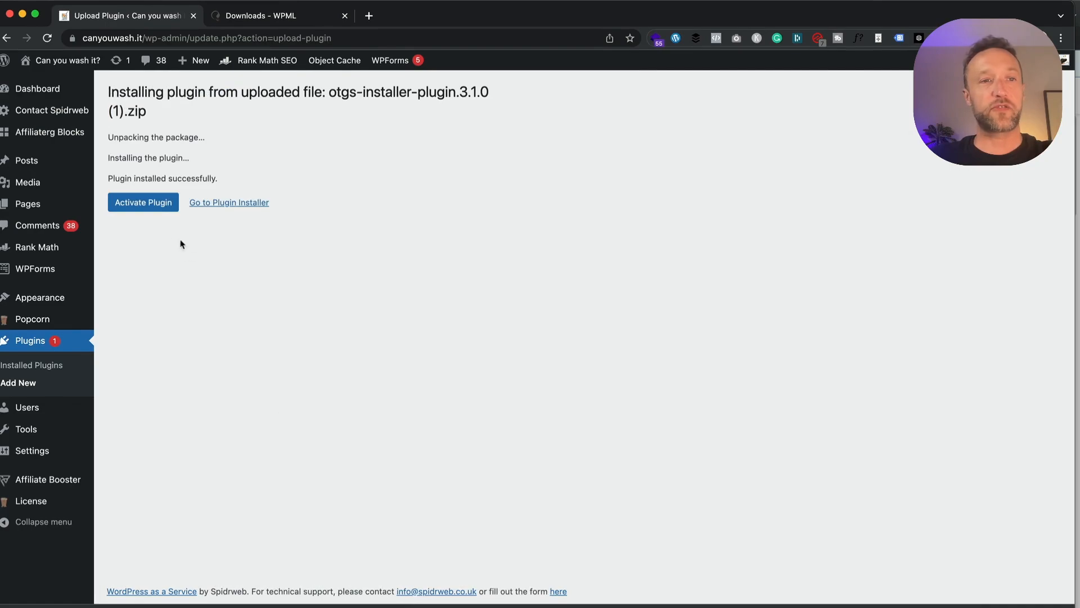
{"action": "left_click", "coordinate": [152, 203]}
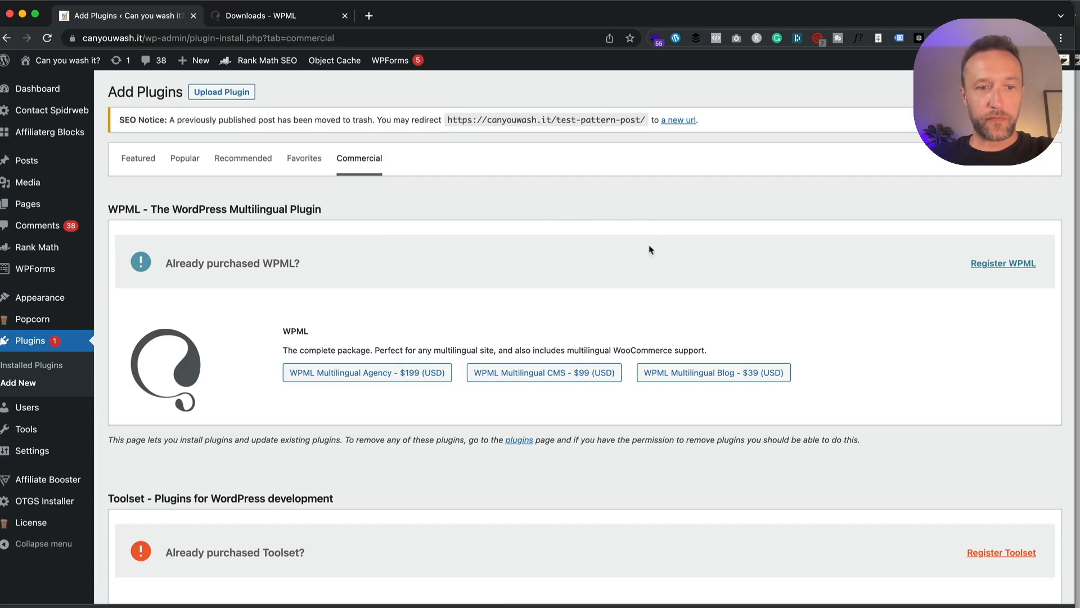
Open the WPML site key form in WordPress and the page for registering sites in the WPML account.
{"action": "left_click", "coordinate": [1020, 271]}
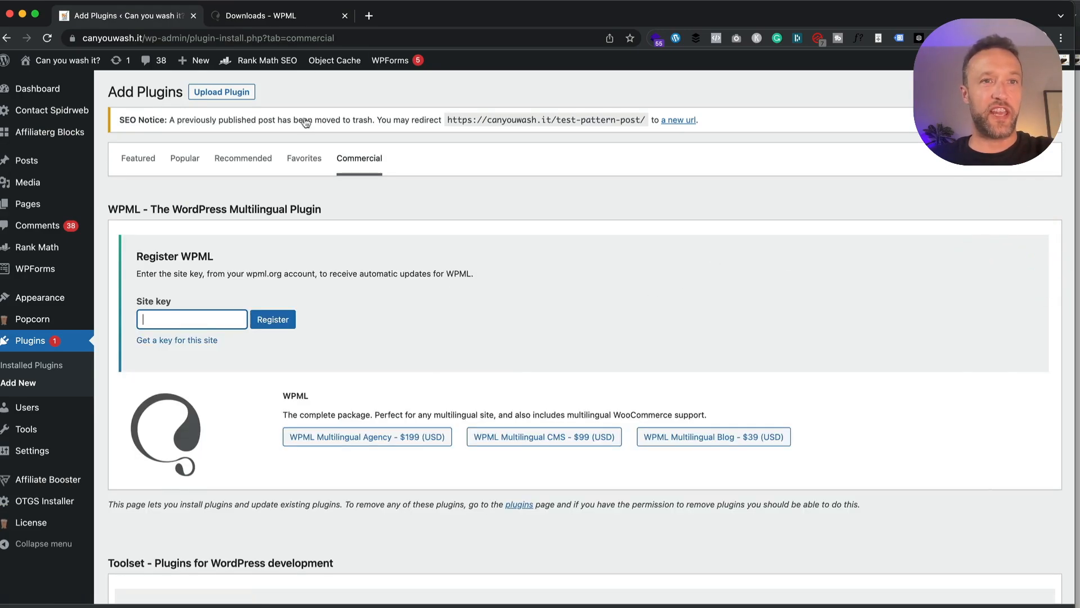
{"action": "left_click", "coordinate": [261, 16]}
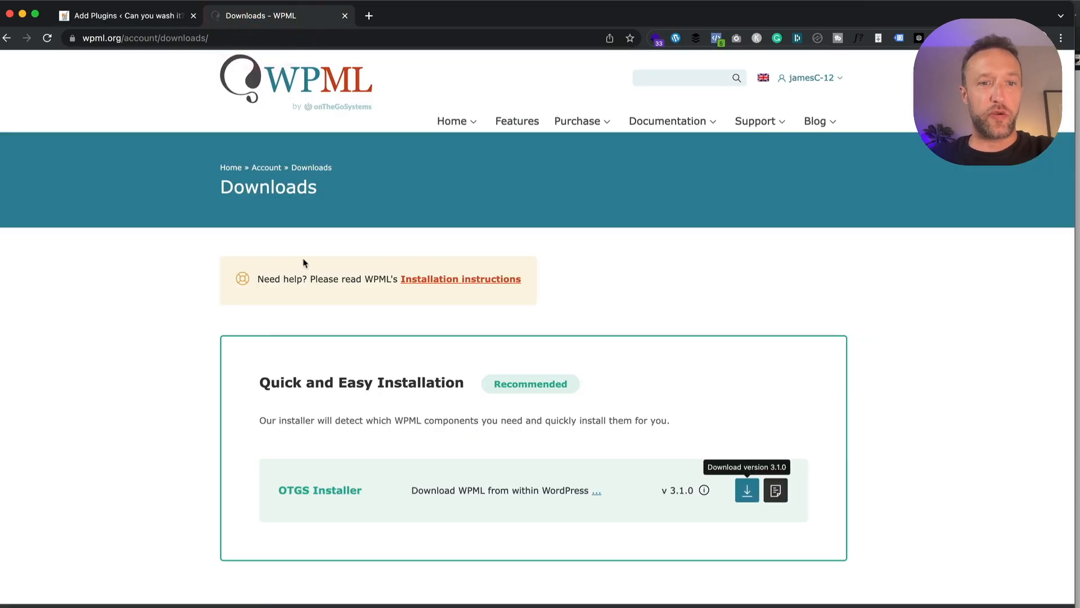
{"action": "scroll", "coordinate": [377, 244], "scroll_direction": "down", "scroll_amount": 4}
{"action": "scroll", "coordinate": [376, 240], "scroll_direction": "up", "scroll_amount": 4}
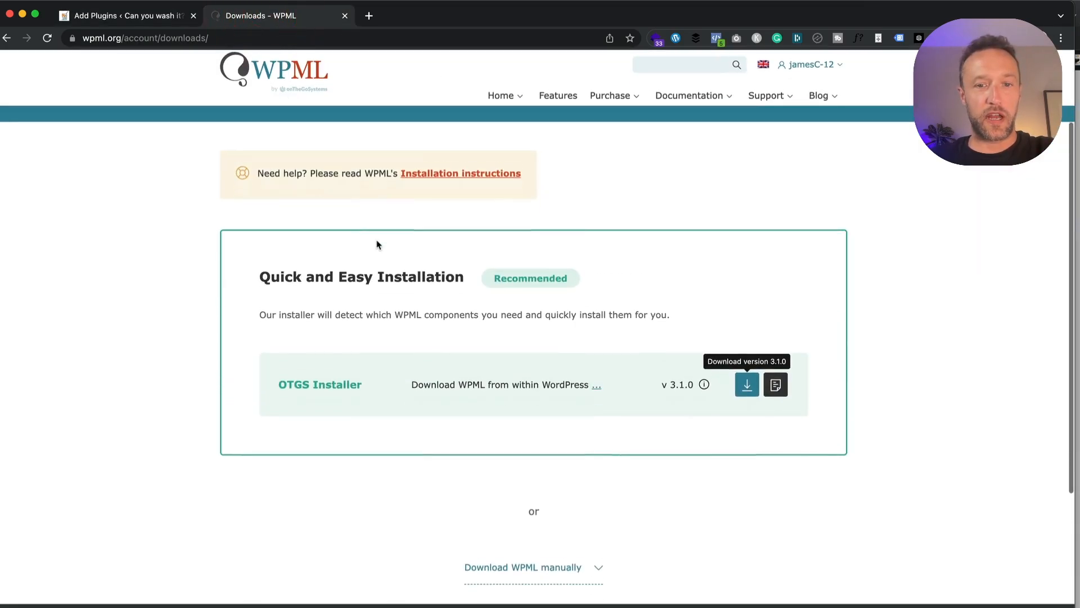
{"action": "left_click", "coordinate": [7, 38]}
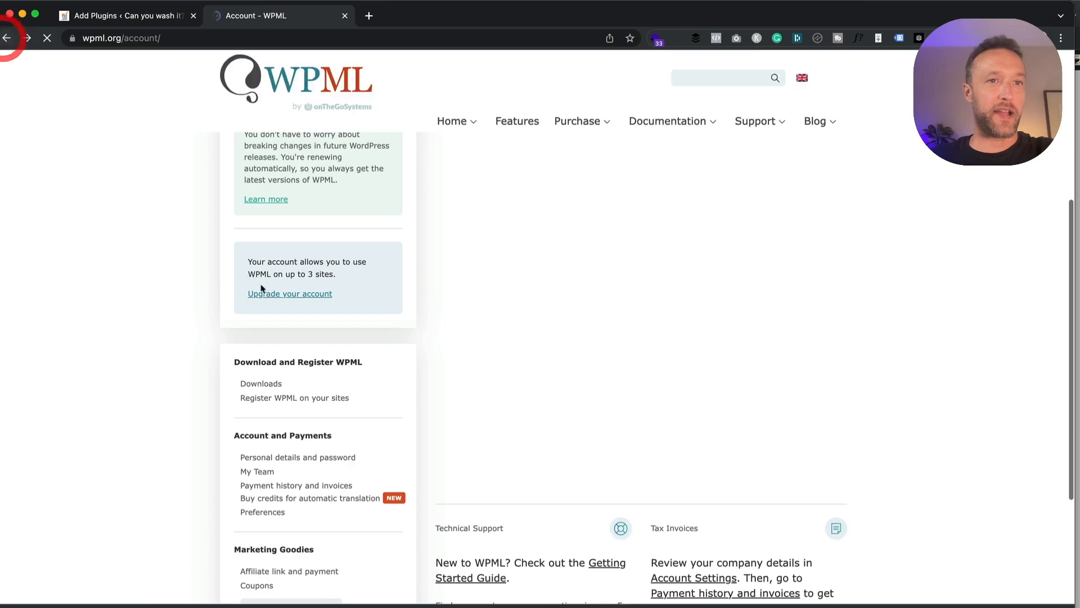
{"action": "left_click", "coordinate": [321, 380]}
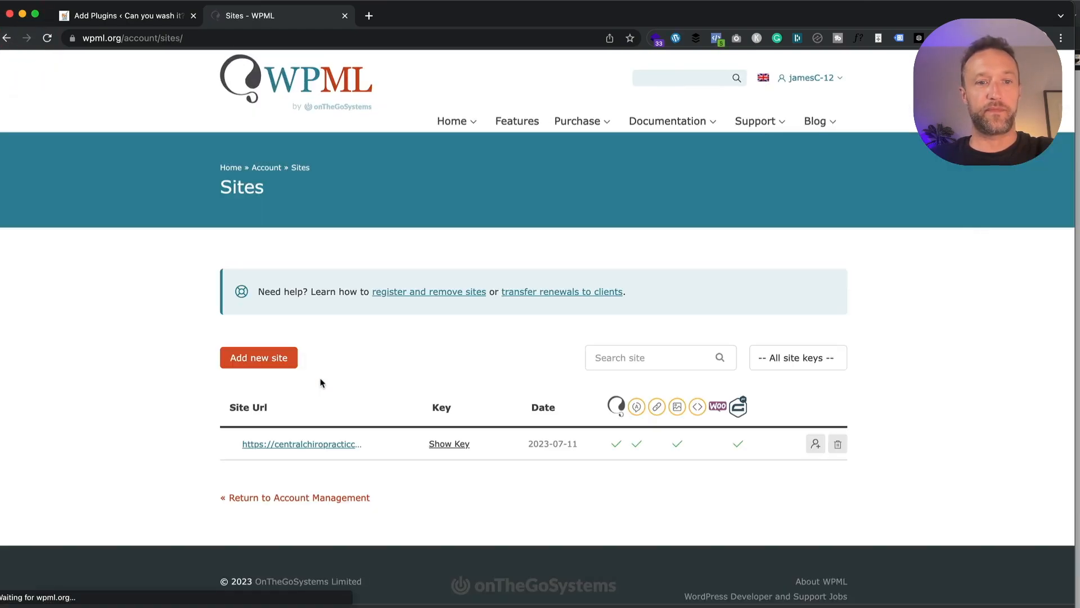
{"action": "left_click", "coordinate": [255, 358]}
{"action": "left_click", "coordinate": [523, 334]}
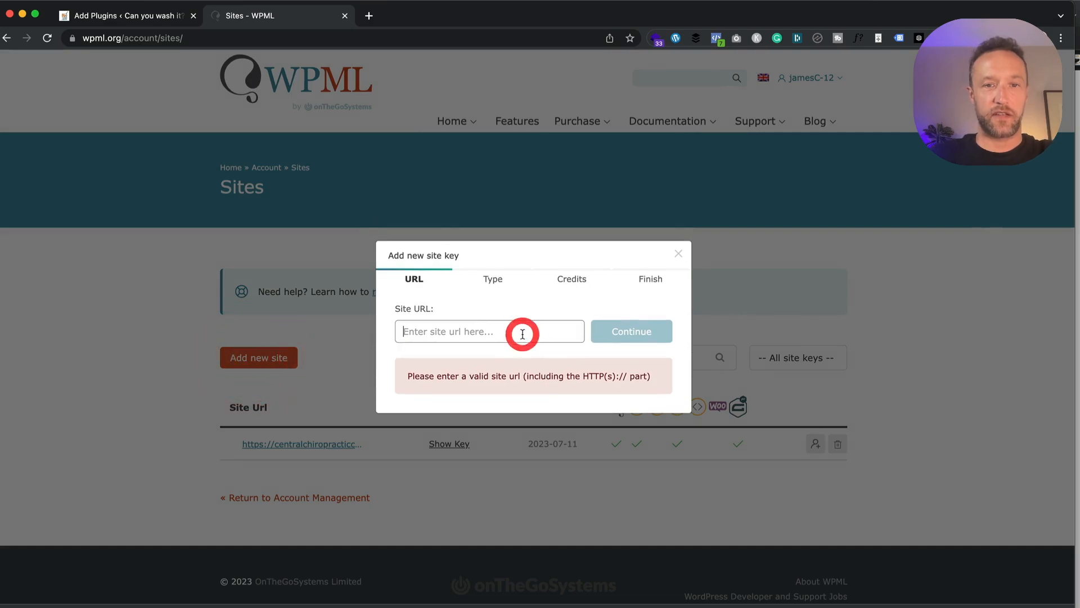
{"action": "type", "text": "https:/"}
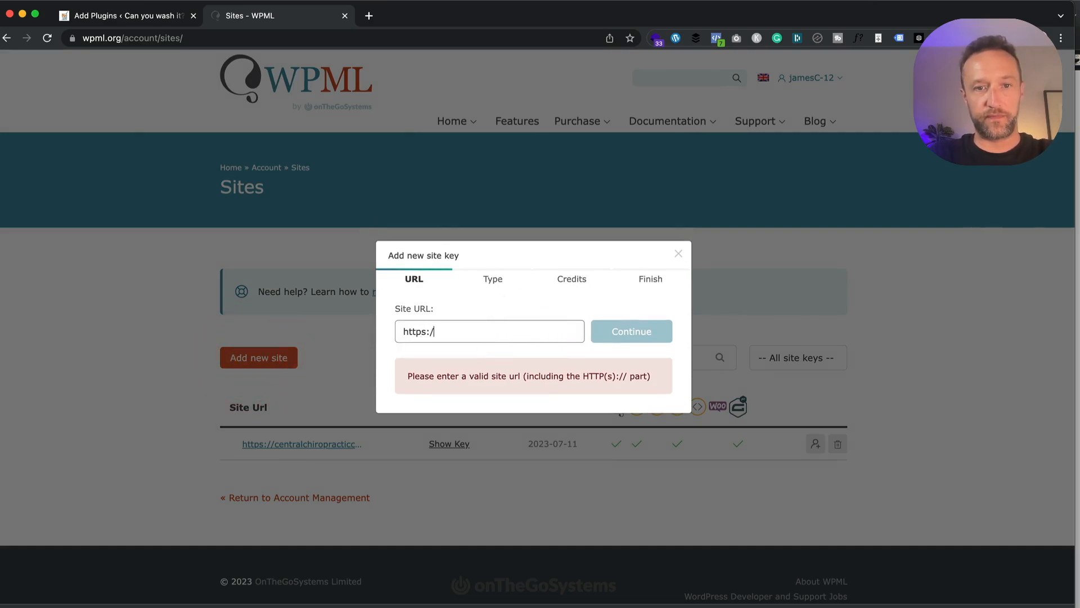
{"action": "type", "text": "/canyouwash.it"}
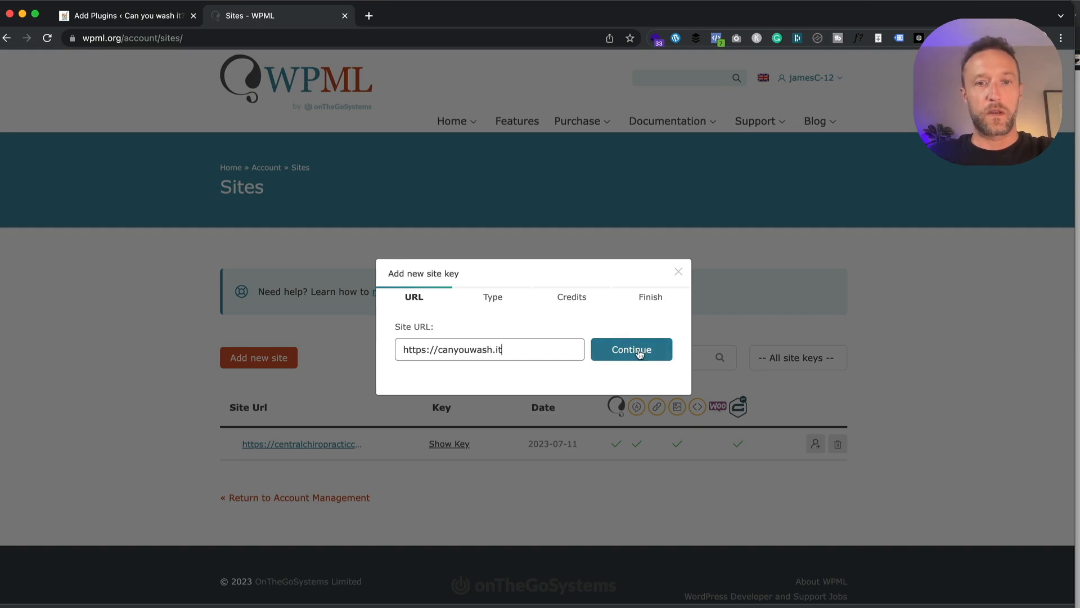
{"action": "left_click", "coordinate": [640, 352]}
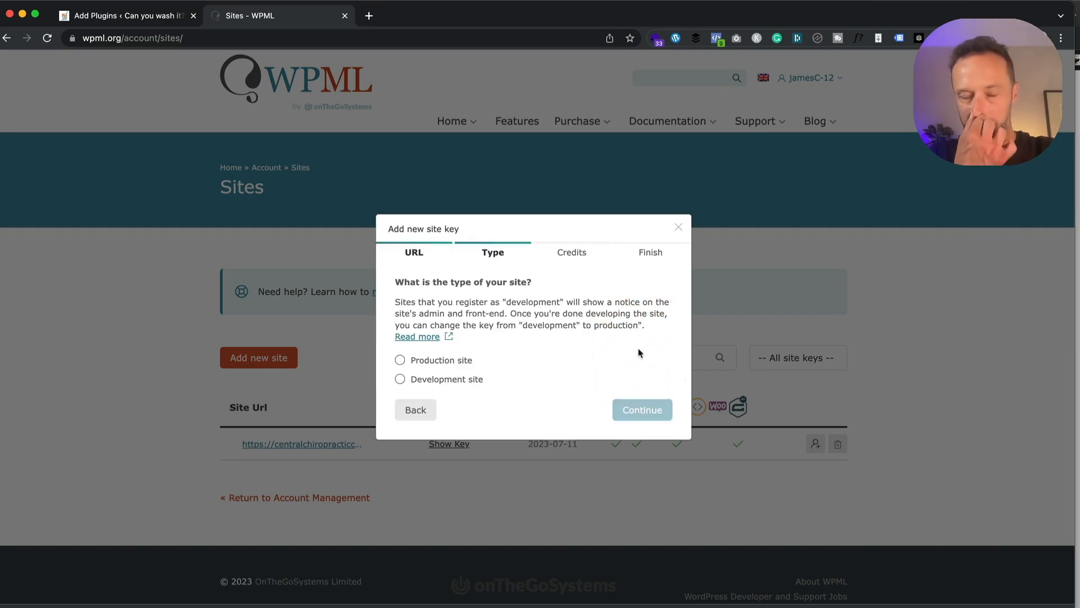
{"action": "left_click", "coordinate": [400, 360]}
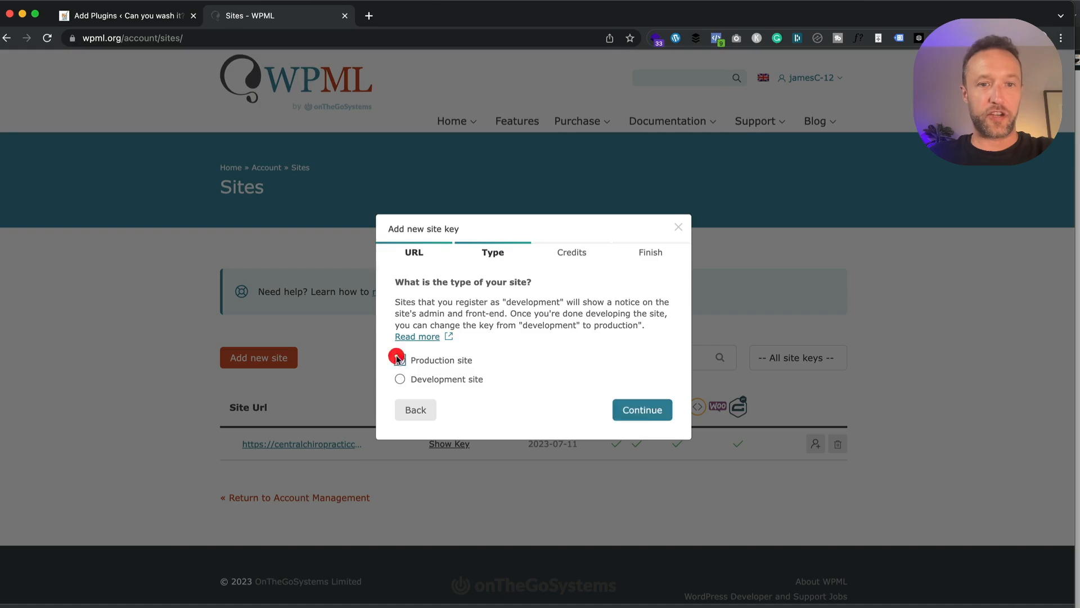
{"action": "left_click", "coordinate": [654, 412]}
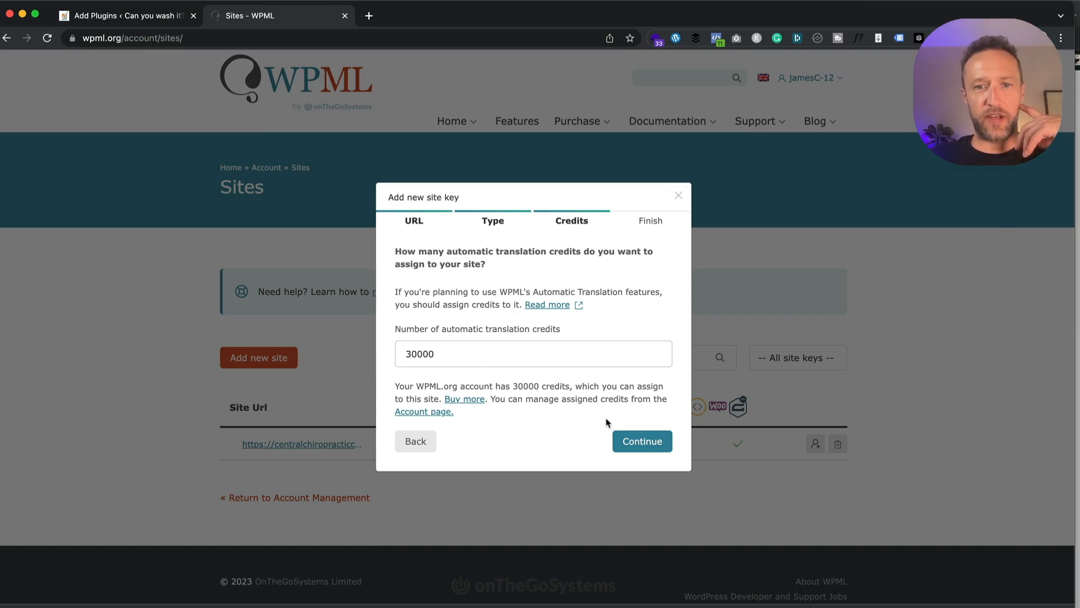
{"action": "left_click", "coordinate": [643, 447]}
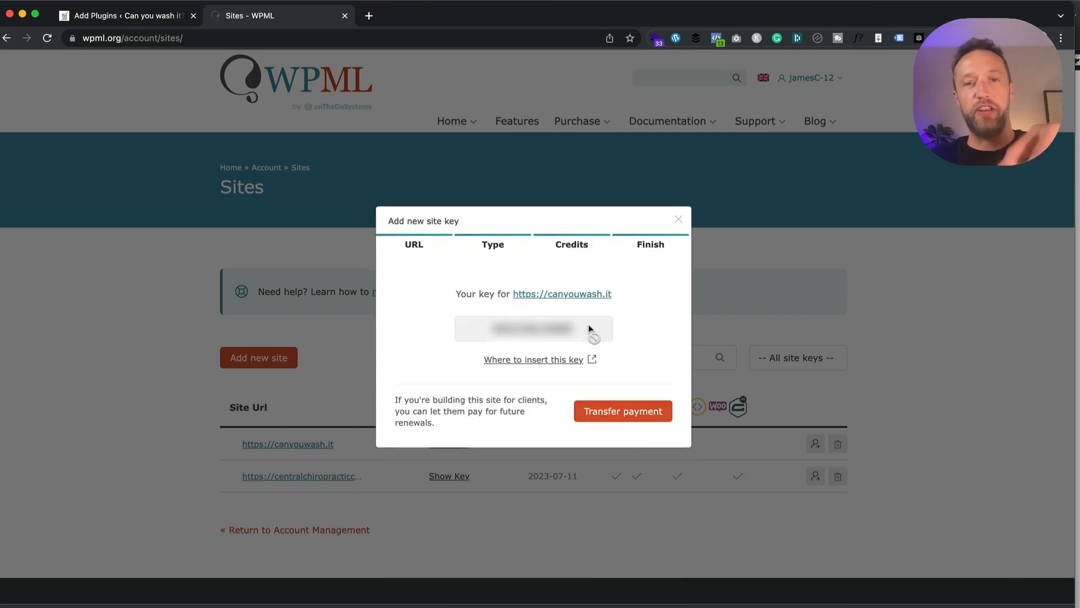
Copy the generated site key into the WPML site key field in the WordPress admin and register WPML.
{"action": "left_click", "coordinate": [478, 328]}
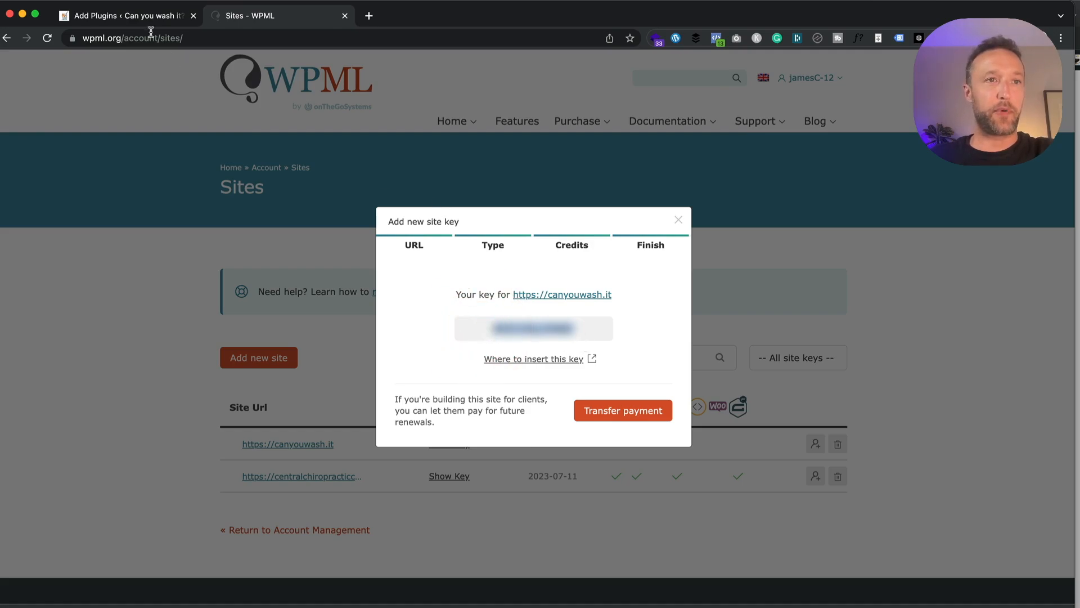
{"action": "left_click", "coordinate": [130, 14]}
{"action": "left_click", "coordinate": [197, 311]}
{"action": "key", "text": "super+v"}
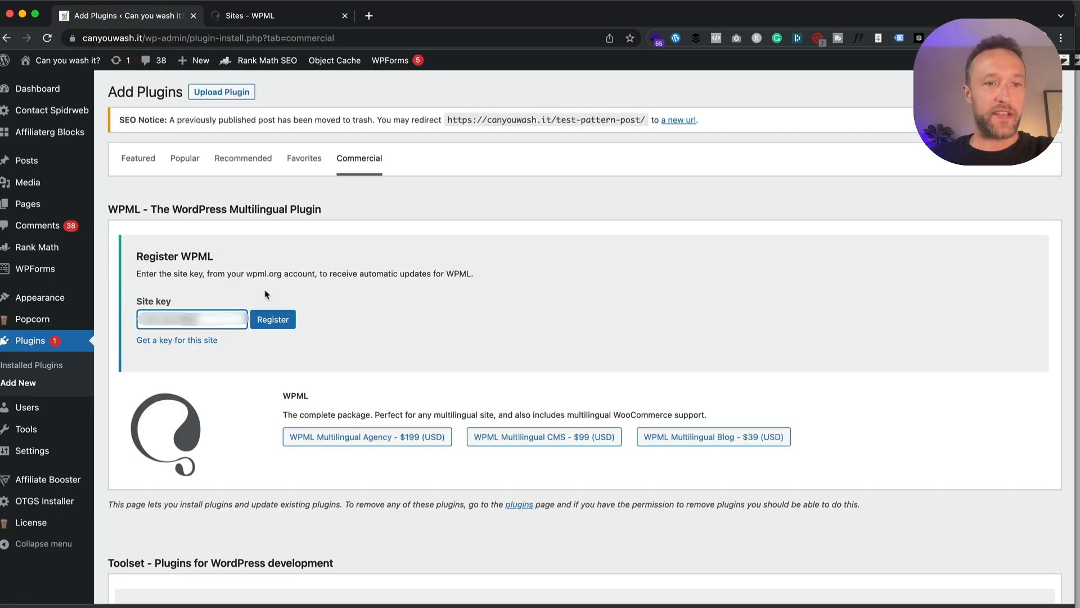
{"action": "left_click", "coordinate": [266, 322]}
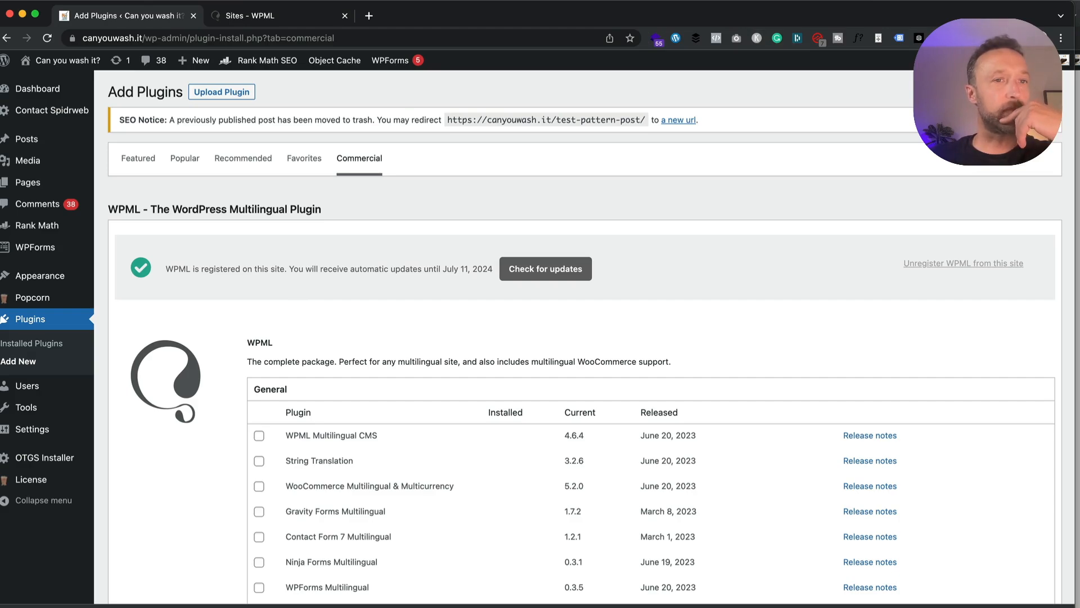
Download WPML Multilingual CMS, String Translation, Media Translation and WPML SEO with activation after download, and check the plugin list.
{"action": "scroll", "coordinate": [886, 265], "scroll_direction": "down", "scroll_amount": 5}
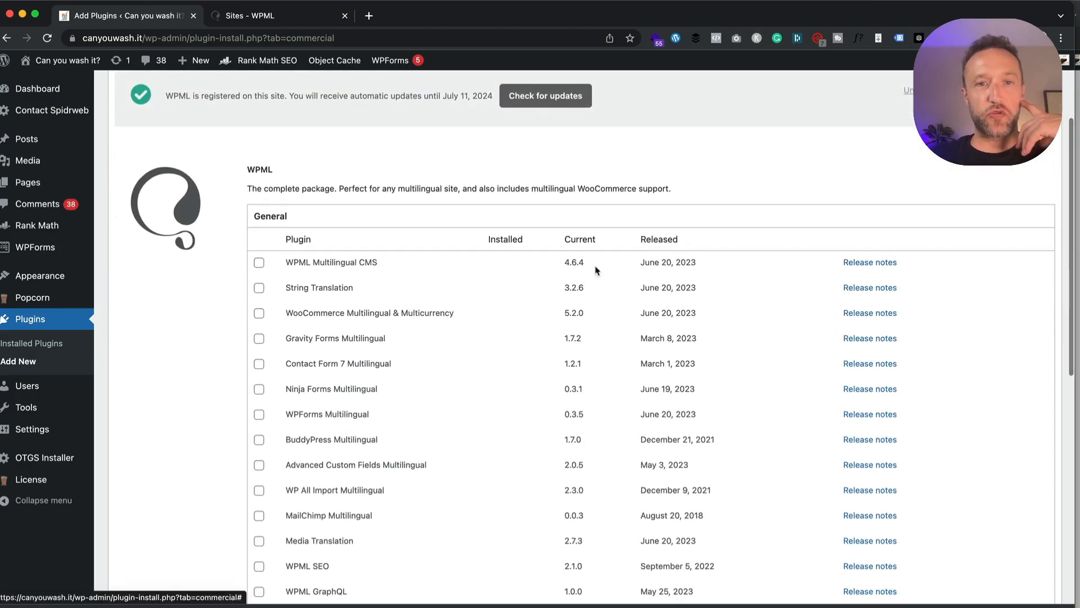
{"action": "left_click", "coordinate": [258, 263]}
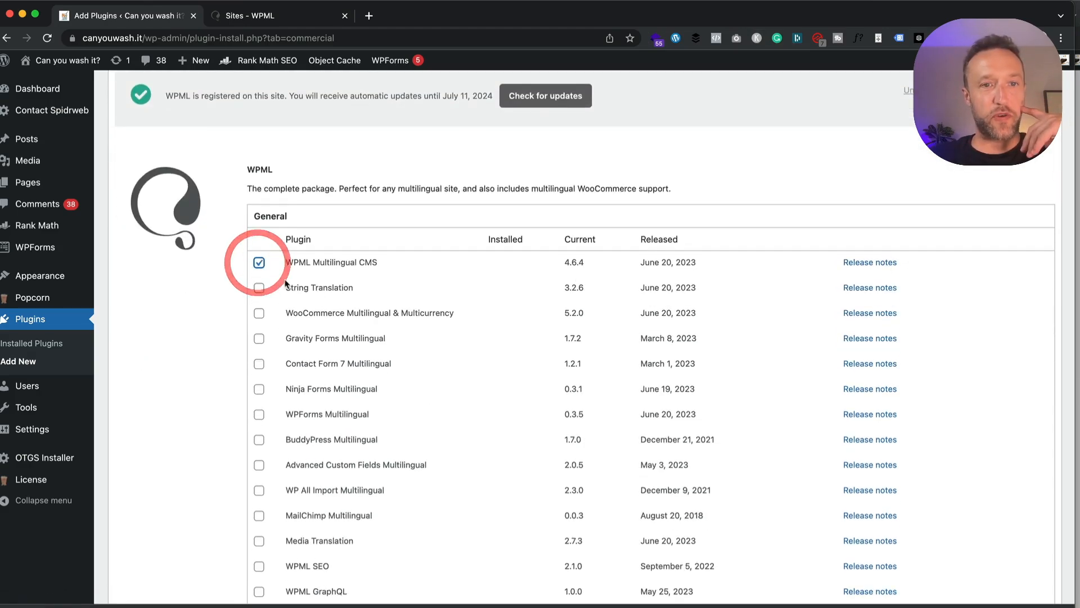
{"action": "left_click", "coordinate": [258, 288]}
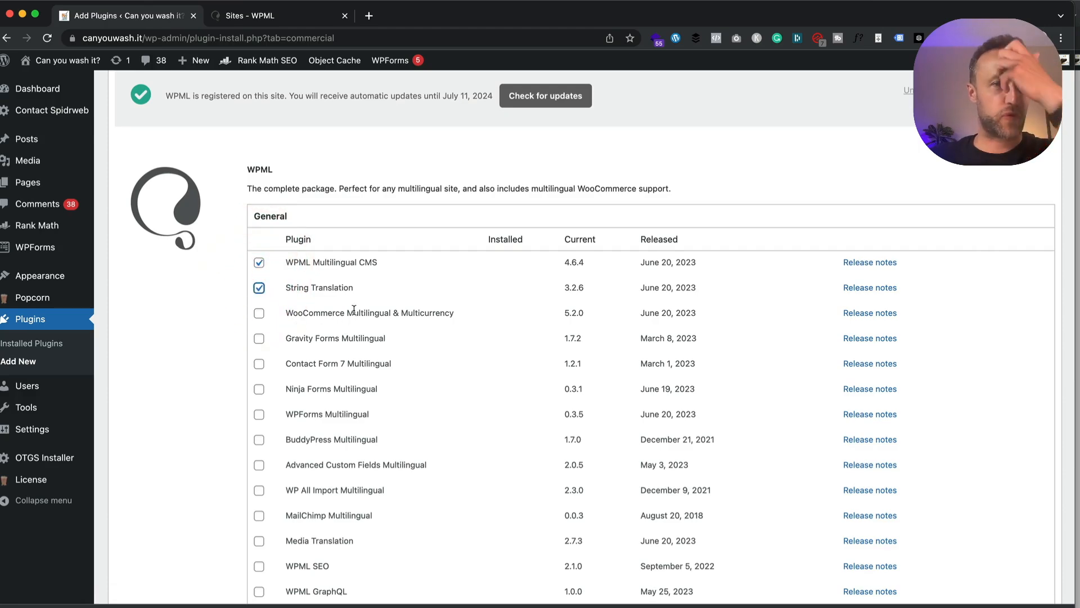
{"action": "scroll", "coordinate": [354, 310], "scroll_direction": "down", "scroll_amount": 1}
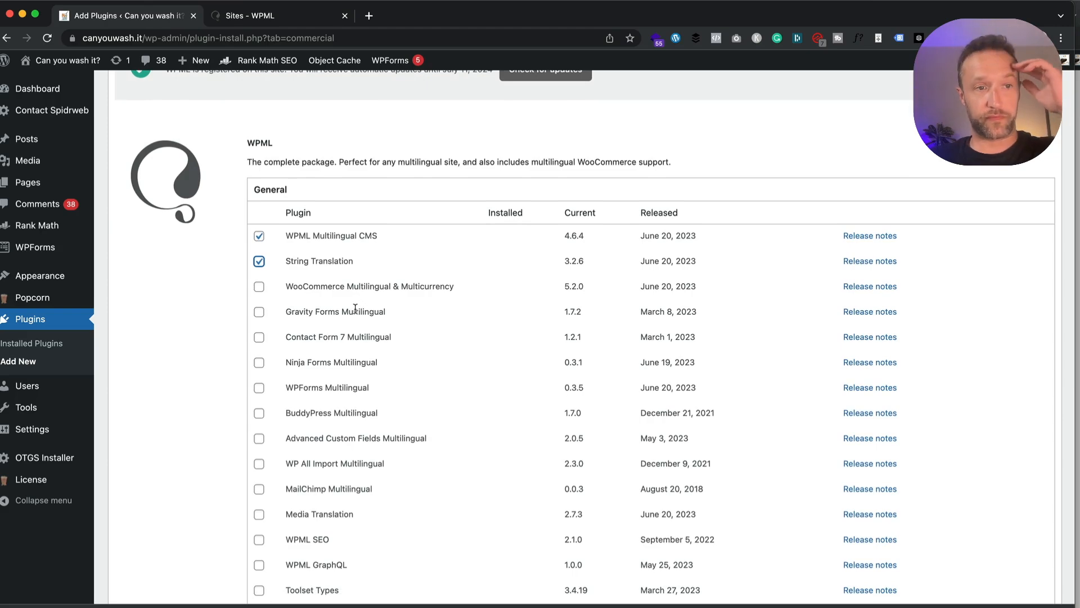
{"action": "scroll", "coordinate": [355, 309], "scroll_direction": "down", "scroll_amount": 1}
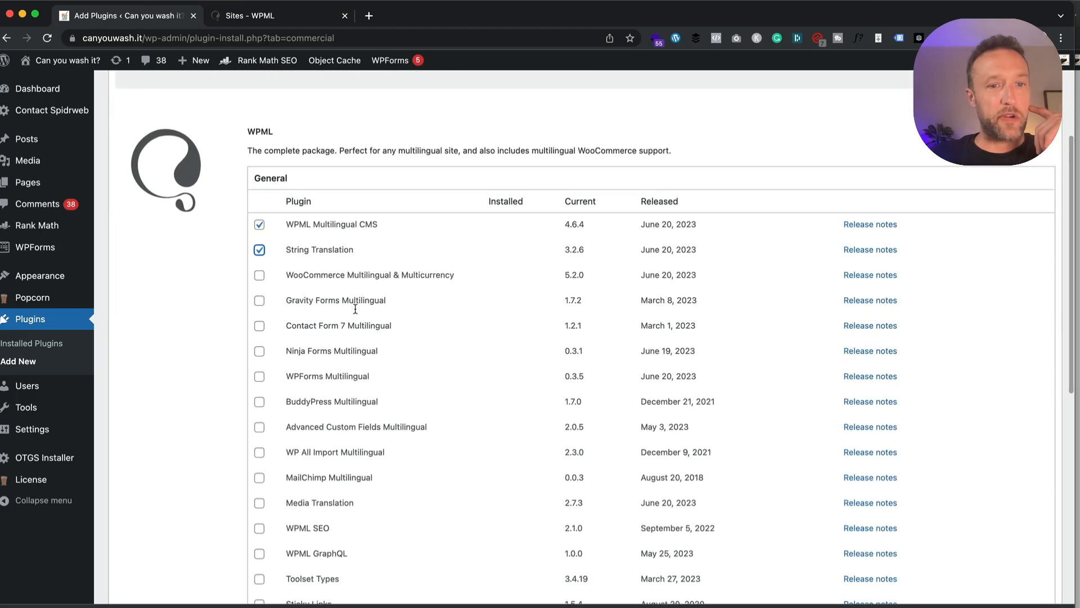
{"action": "scroll", "coordinate": [355, 308], "scroll_direction": "down", "scroll_amount": 2}
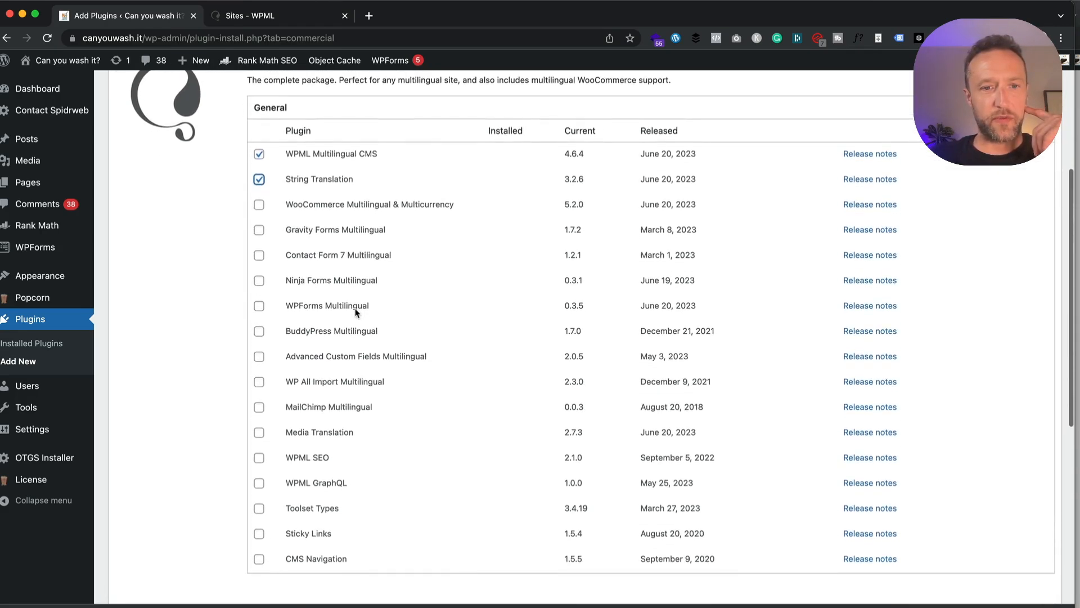
{"action": "left_click", "coordinate": [259, 433]}
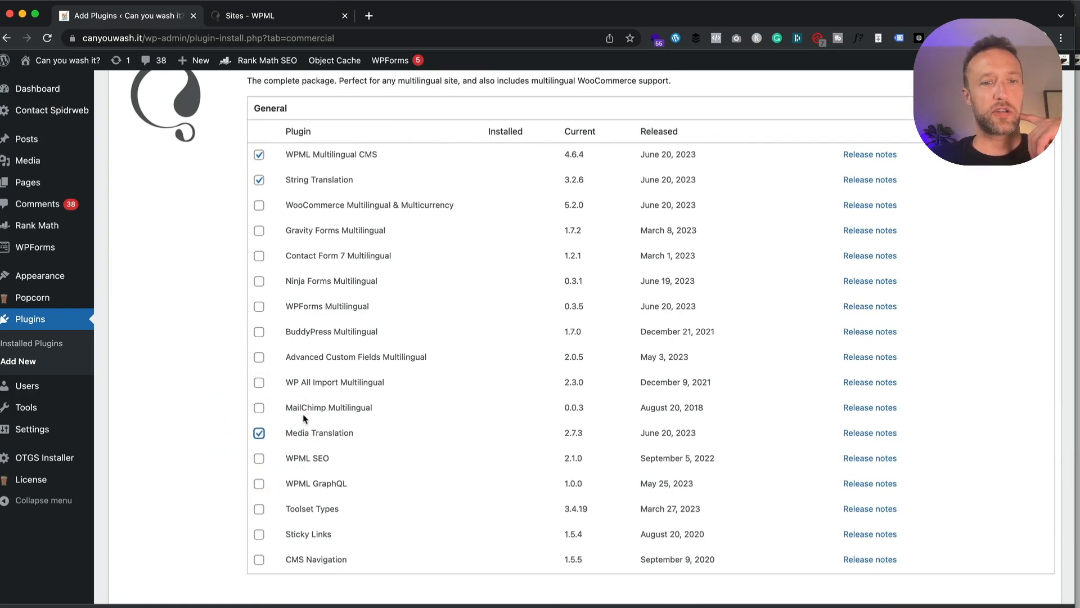
{"action": "left_click", "coordinate": [259, 458]}
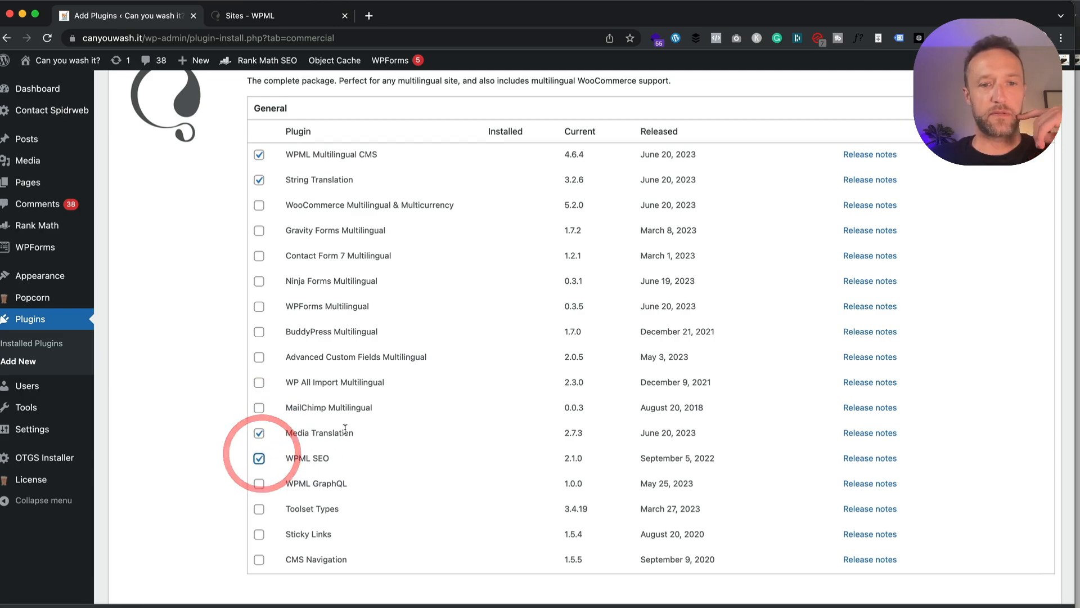
{"action": "scroll", "coordinate": [394, 404], "scroll_direction": "down", "scroll_amount": 3}
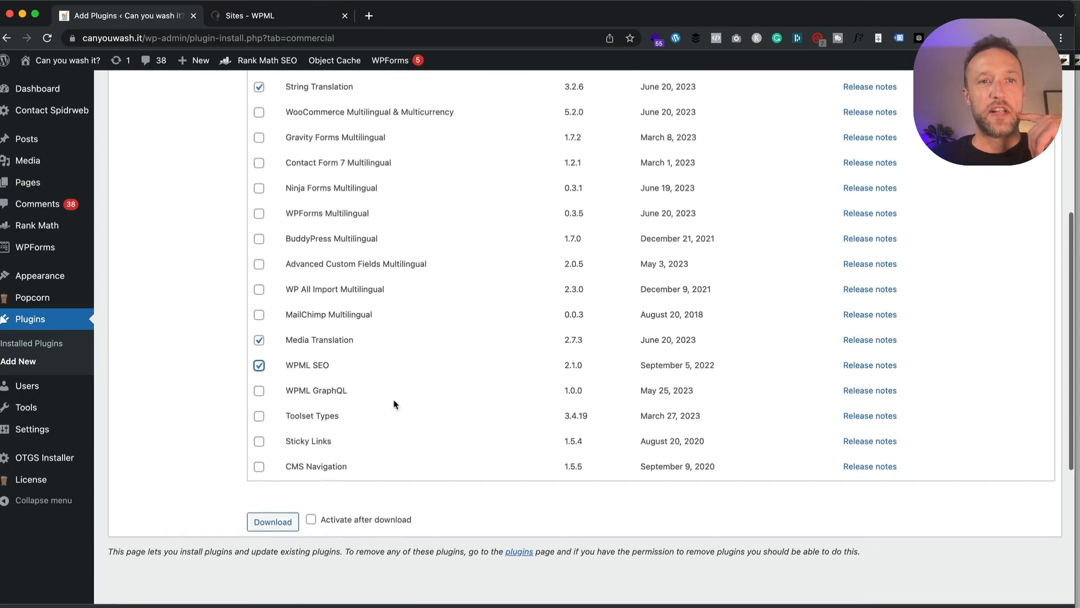
{"action": "left_click", "coordinate": [311, 520]}
{"action": "left_click", "coordinate": [273, 523]}
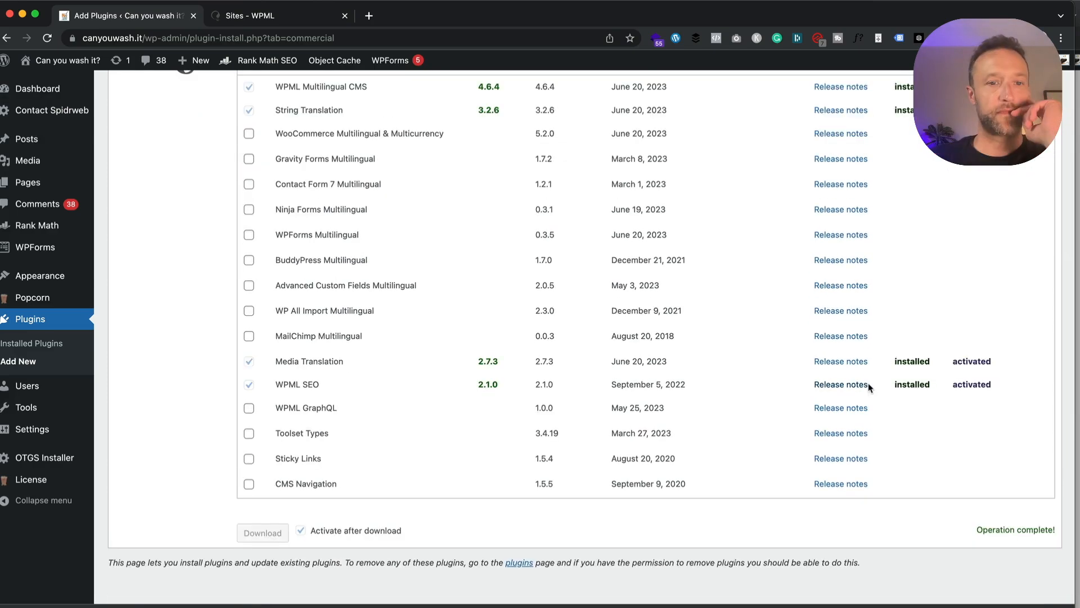
{"action": "scroll", "coordinate": [869, 387], "scroll_direction": "up", "scroll_amount": 2}
{"action": "scroll", "coordinate": [870, 387], "scroll_direction": "up", "scroll_amount": 8}
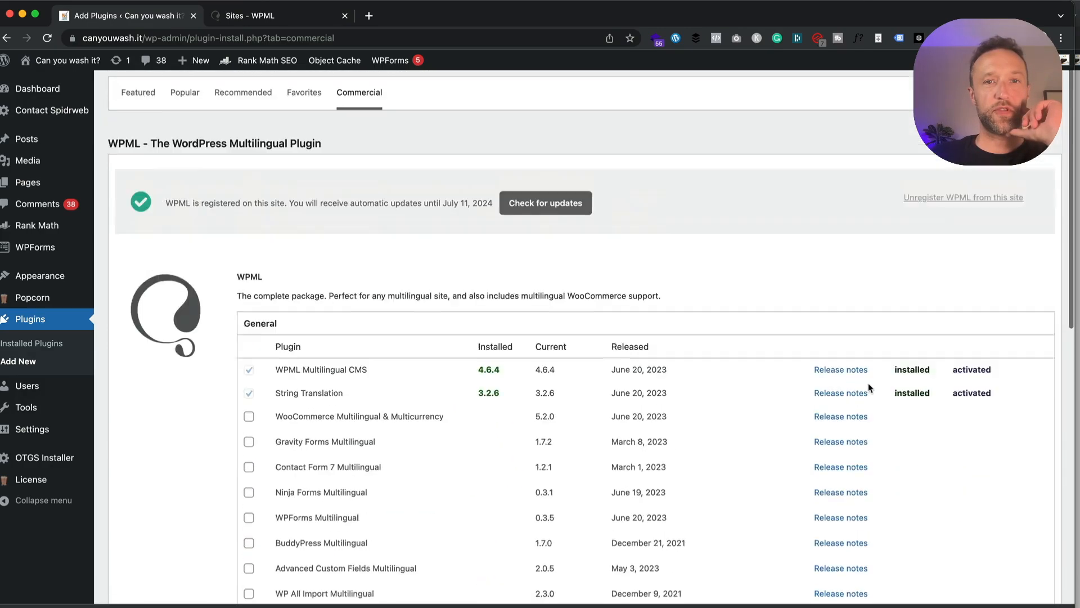
{"action": "scroll", "coordinate": [869, 387], "scroll_direction": "down", "scroll_amount": 1}
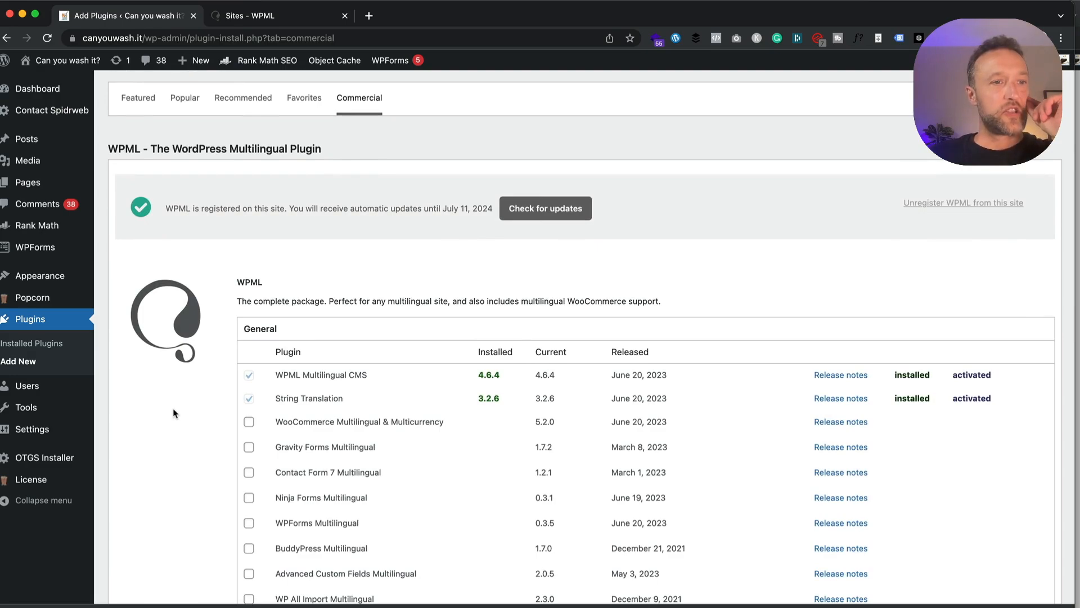
Open the WPML setup wizard from the WordPress dashboard and add Spanish as a translation language.
{"action": "left_click", "coordinate": [54, 91]}
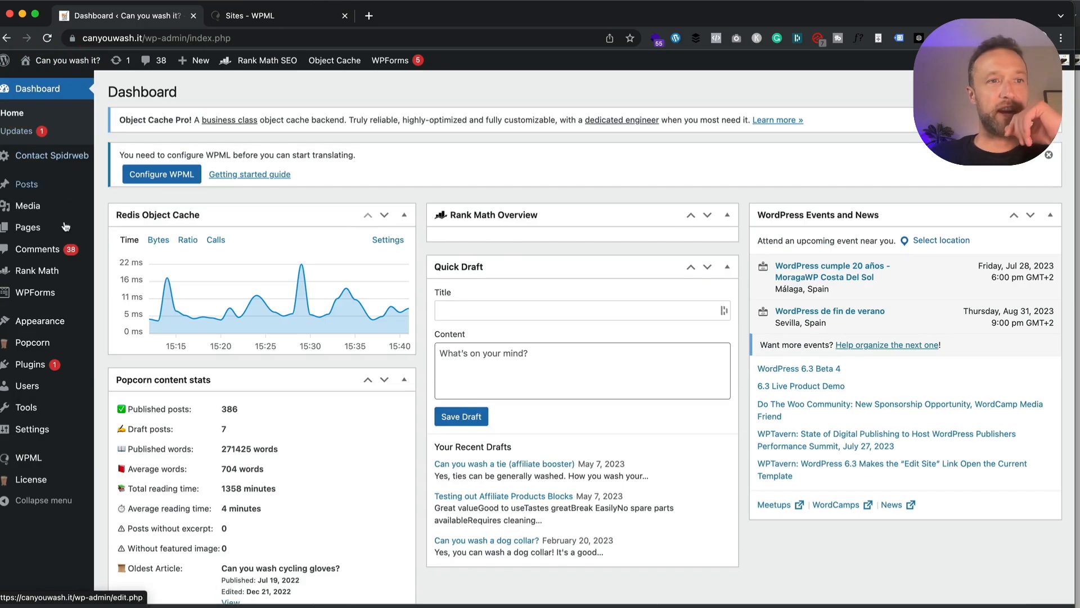
{"action": "mouse_move", "coordinate": [59, 459]}
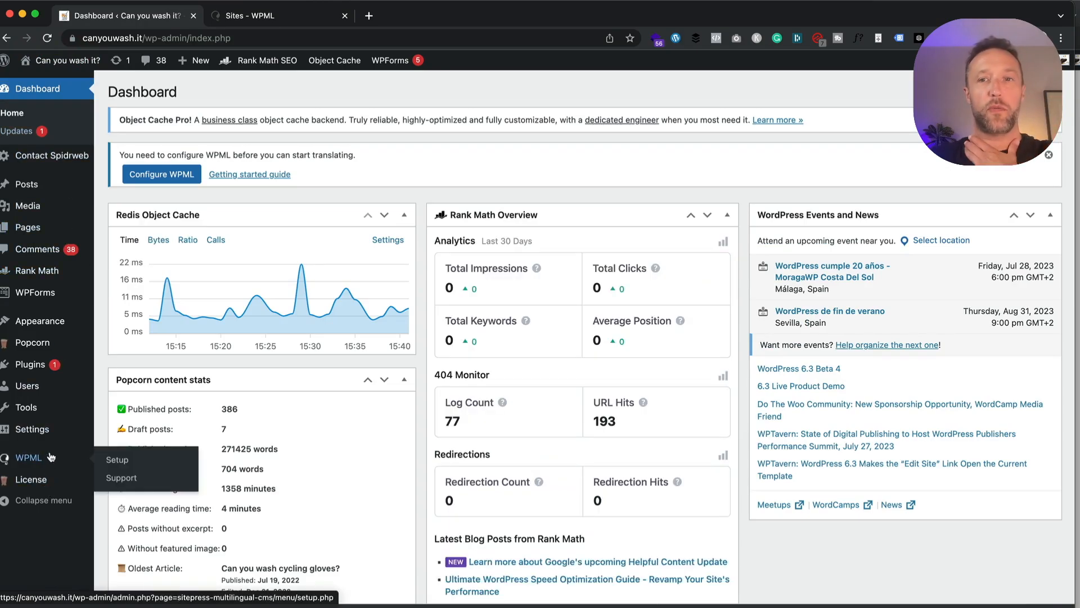
{"action": "left_click", "coordinate": [118, 459]}
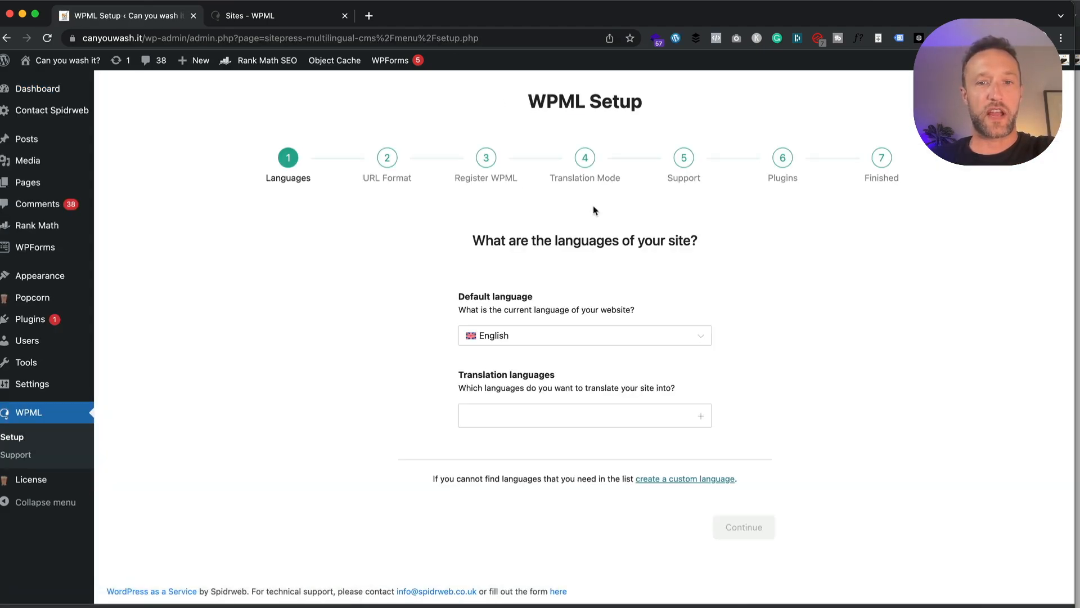
{"action": "left_click", "coordinate": [540, 413]}
{"action": "type", "text": "spani"}
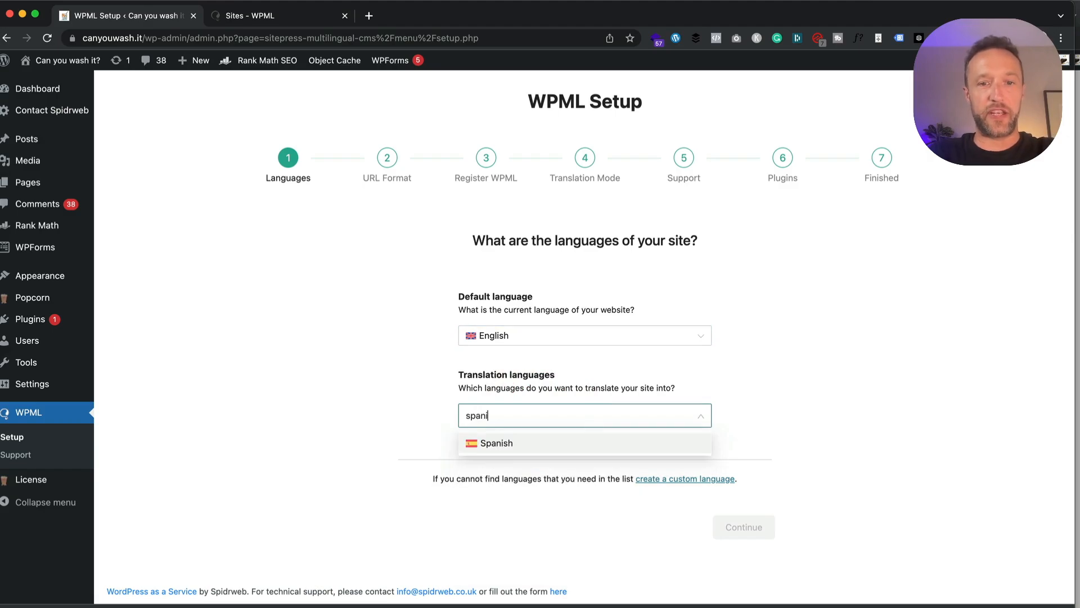
{"action": "left_click", "coordinate": [590, 443]}
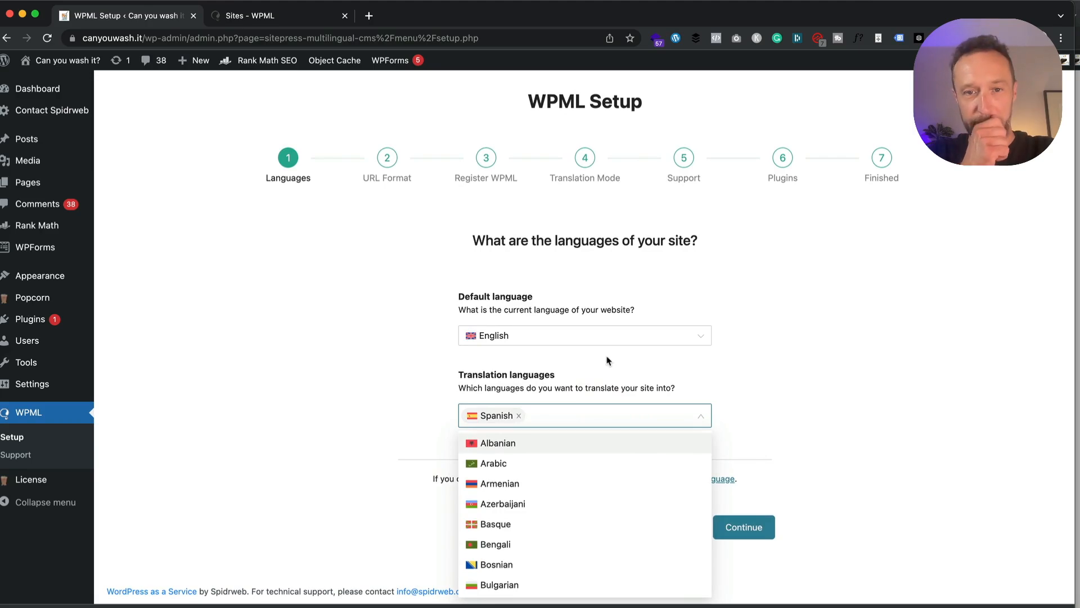
{"action": "type", "text": "fren"}
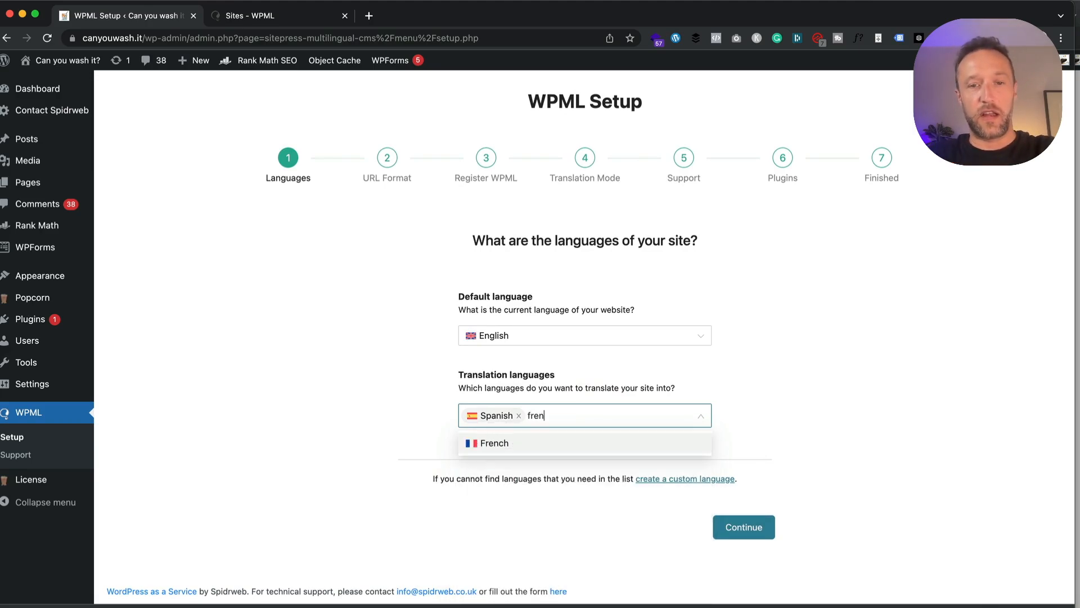
{"action": "key", "text": "BackSpace"}
{"action": "key", "text": "BackSpace"}
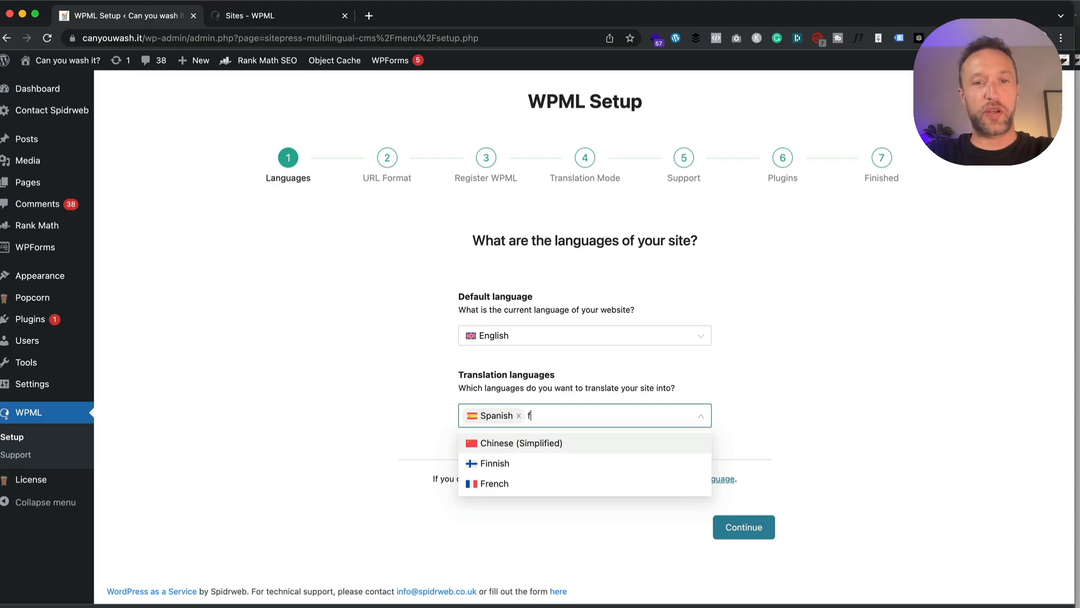
{"action": "key", "text": "BackSpace"}
{"action": "left_click", "coordinate": [713, 368]}
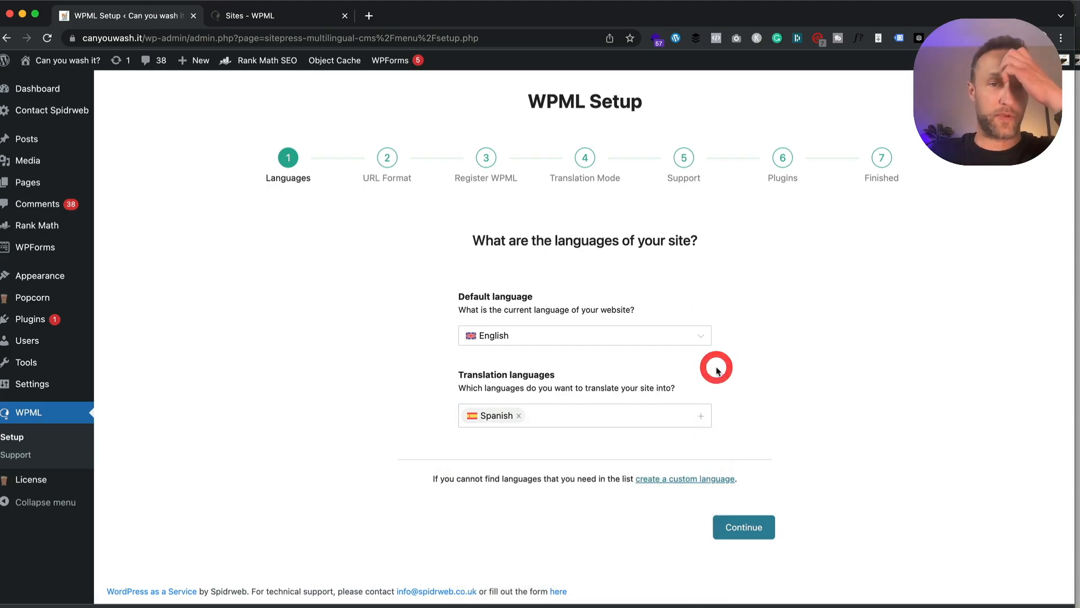
Confirm the languages, the URL format with different languages in directories and the prefilled site key to reach the translation mode choice.
{"action": "left_click", "coordinate": [741, 532]}
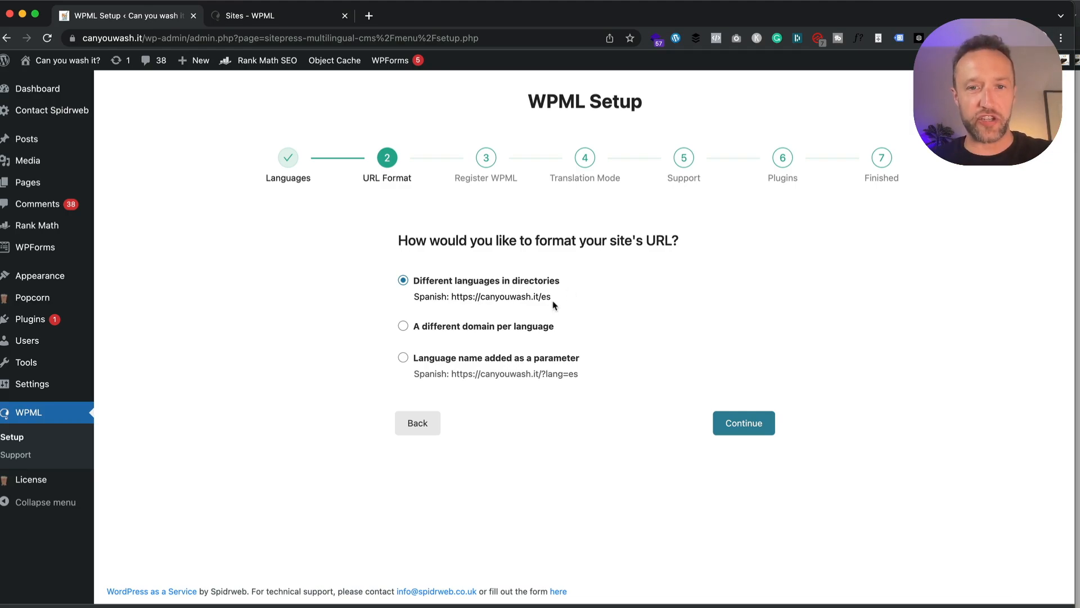
{"action": "left_click_drag", "start_coordinate": [552, 298], "coordinate": [453, 298]}
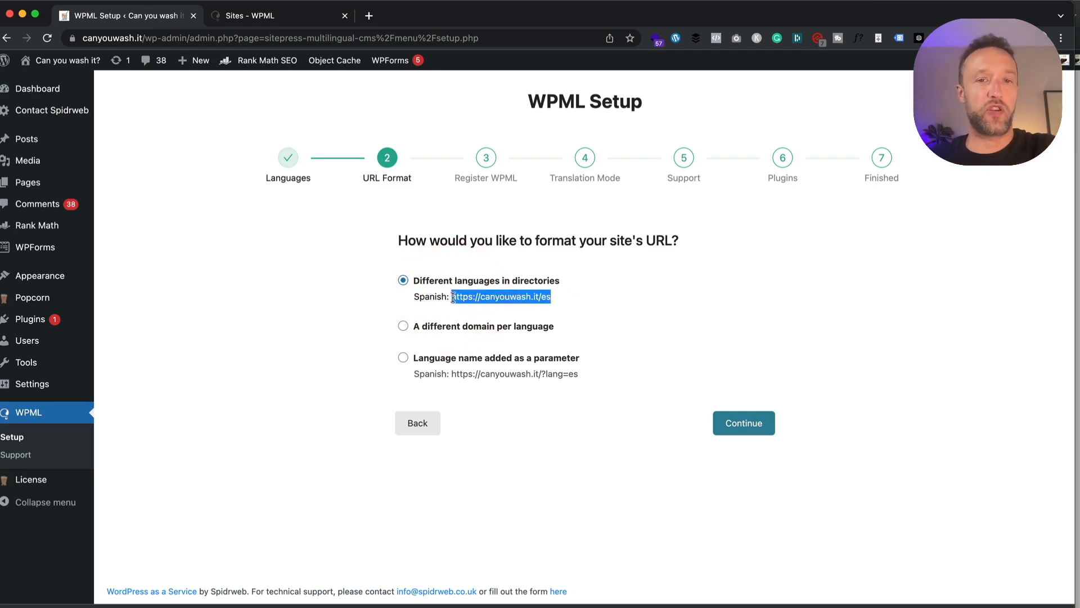
{"action": "left_click", "coordinate": [603, 311]}
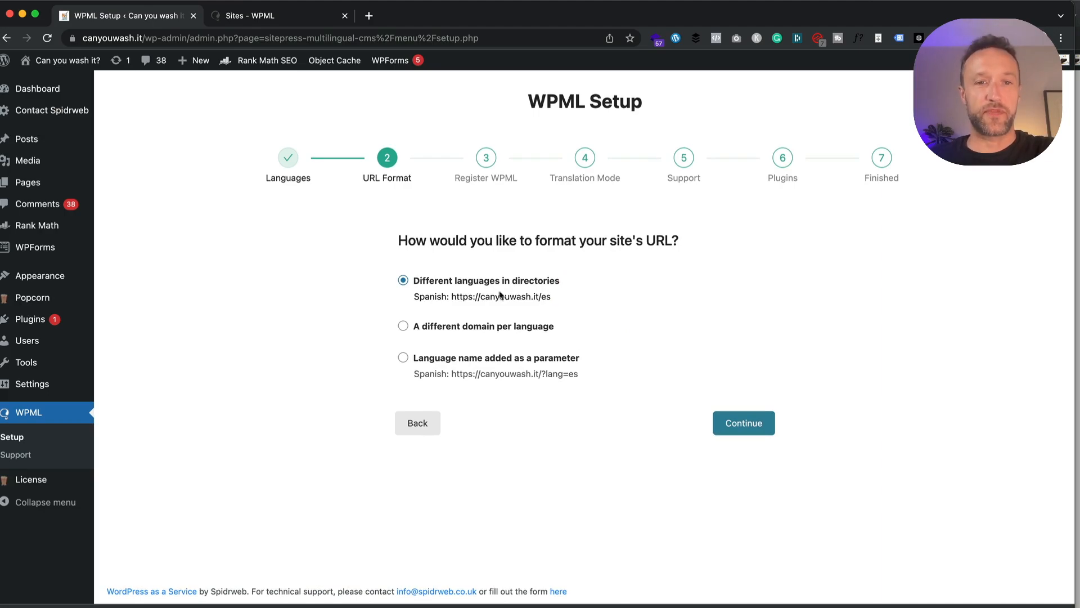
{"action": "left_click", "coordinate": [754, 421]}
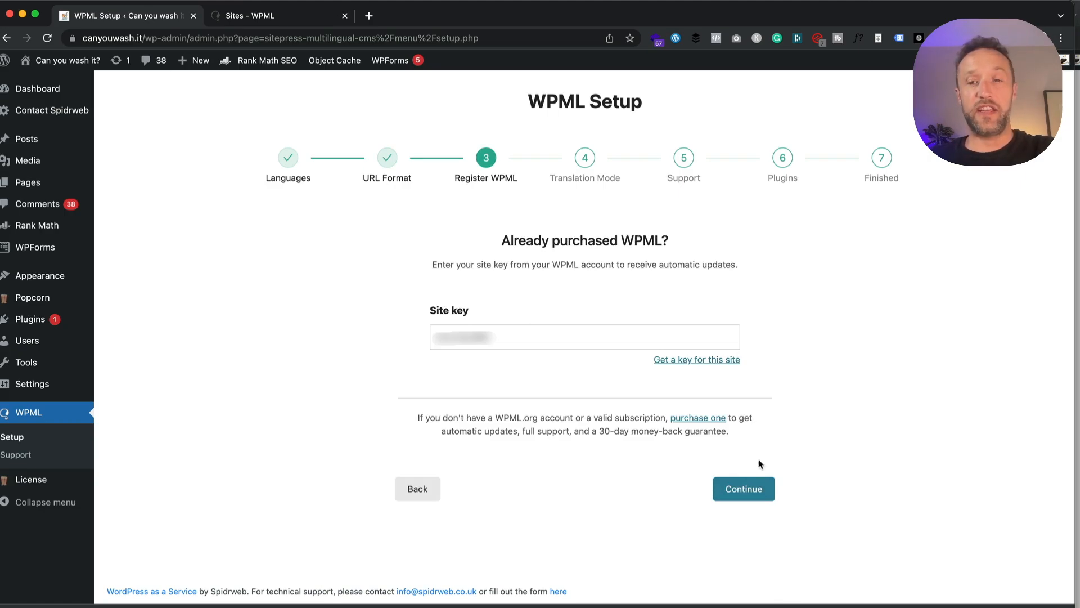
{"action": "left_click", "coordinate": [758, 496]}
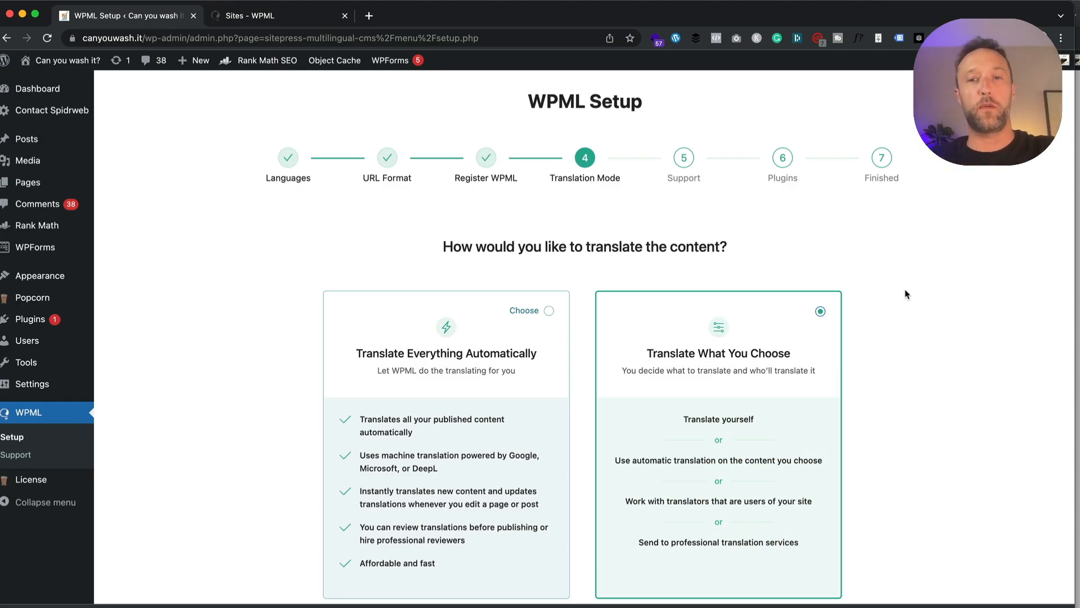
Keep Translate What You Choose as the translation mode and Only myself as the translator, continuing to the support question.
{"action": "scroll", "coordinate": [906, 294], "scroll_direction": "down", "scroll_amount": 2}
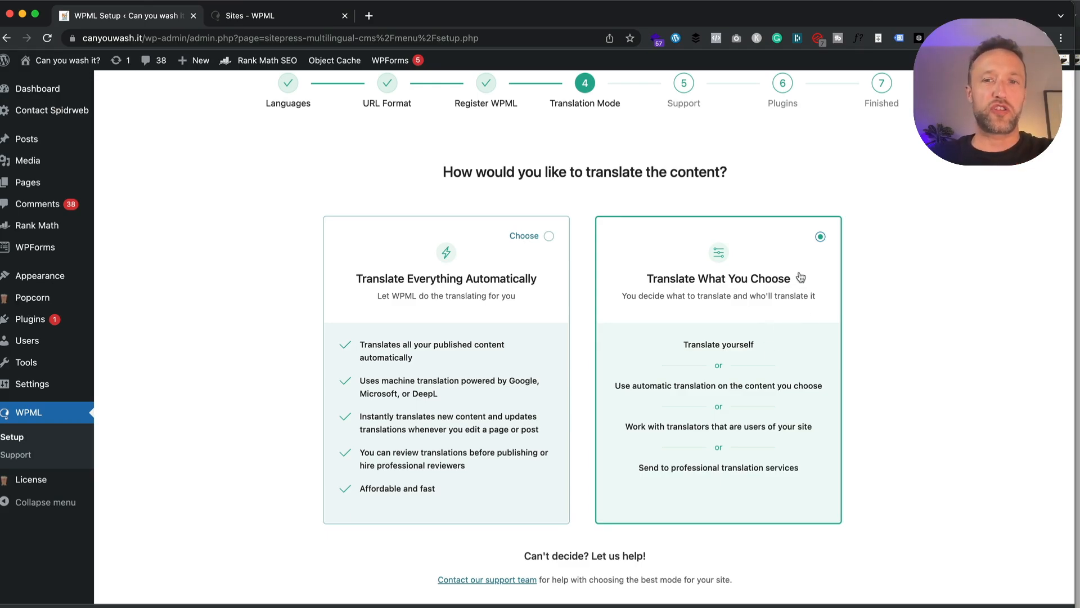
{"action": "scroll", "coordinate": [795, 275], "scroll_direction": "down", "scroll_amount": 1}
{"action": "scroll", "coordinate": [806, 277], "scroll_direction": "down", "scroll_amount": 1}
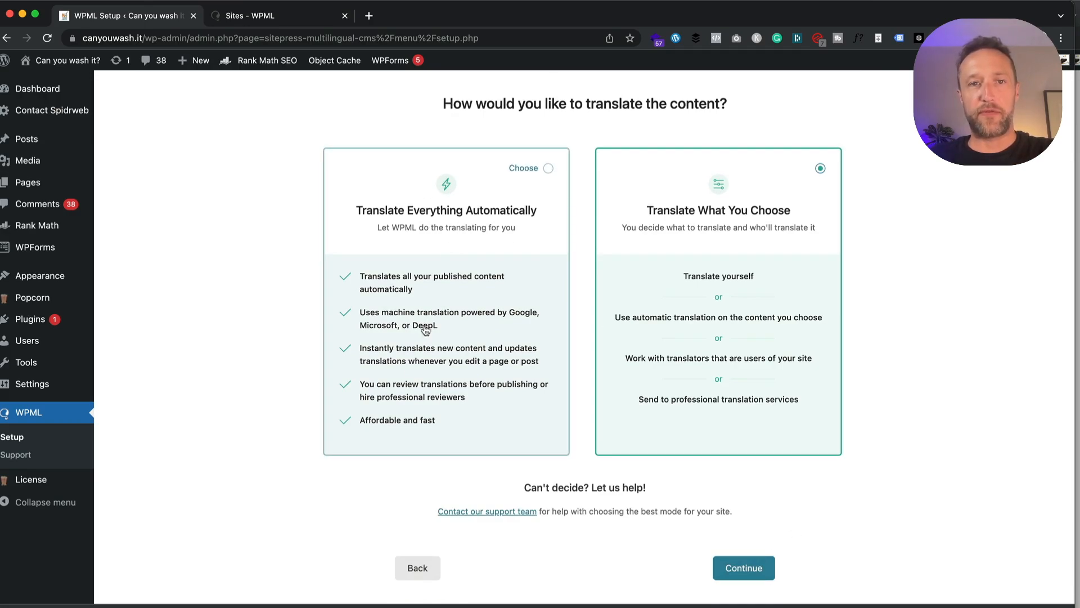
{"action": "left_click", "coordinate": [754, 567]}
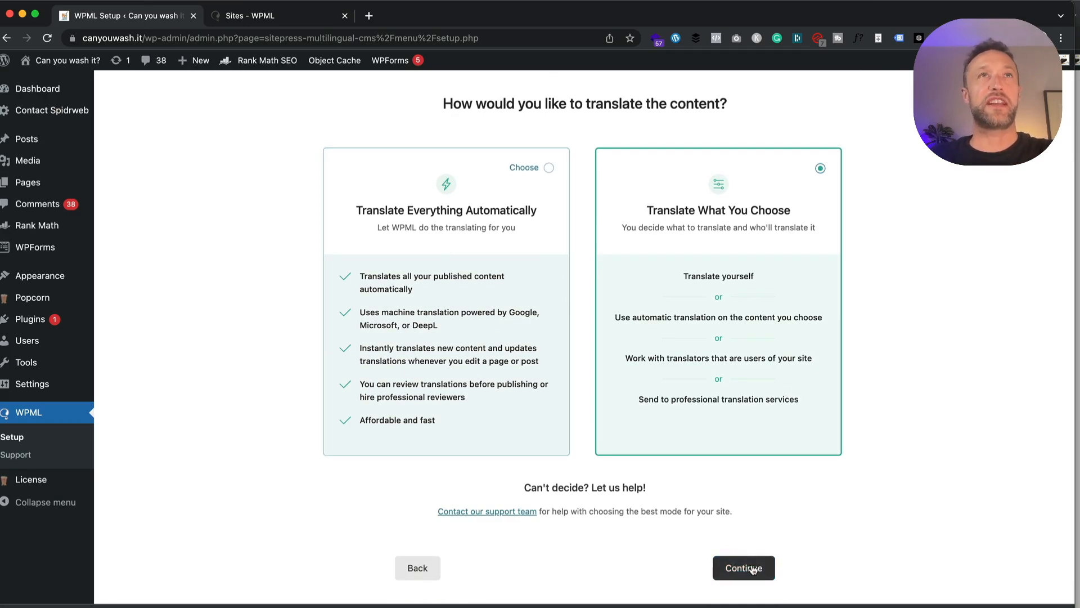
{"action": "left_click", "coordinate": [753, 568]}
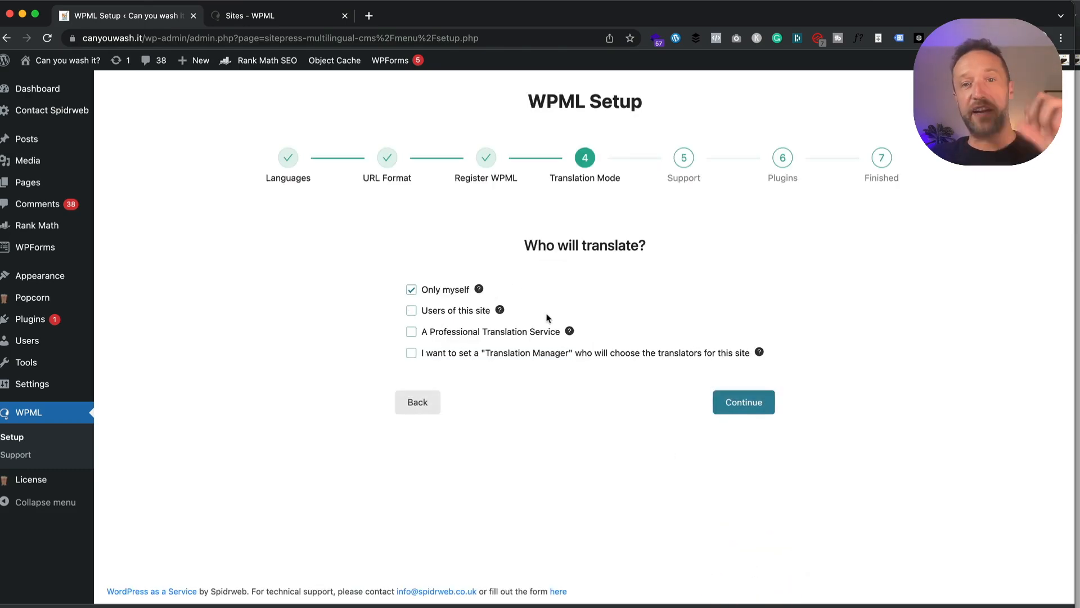
{"action": "left_click", "coordinate": [741, 410]}
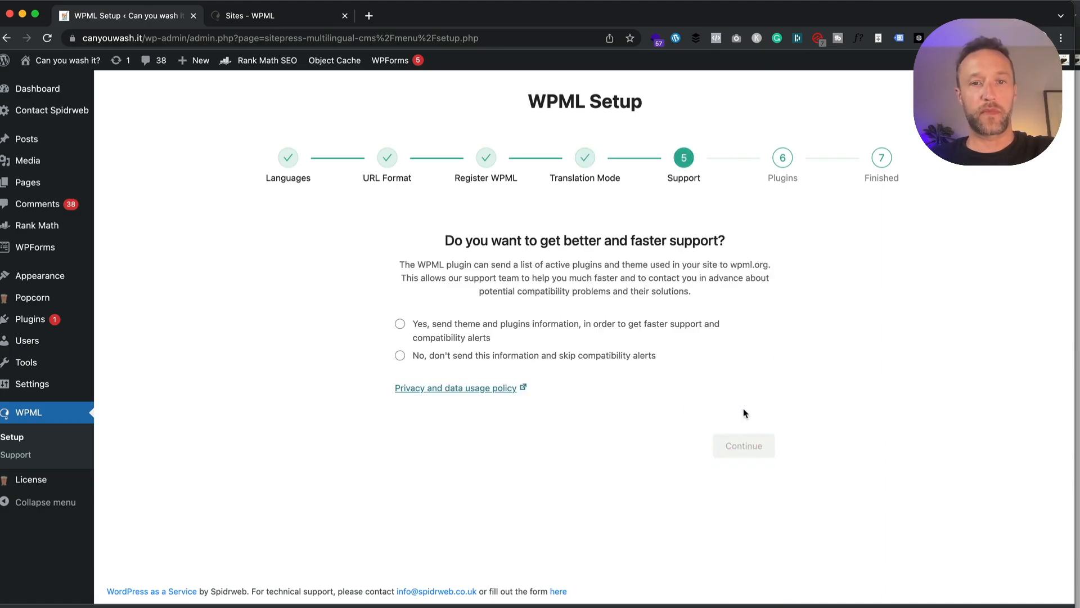
Agree to send theme and plugins information for faster support, then skip the suggested plugins and finish the WPML setup.
{"action": "left_click", "coordinate": [400, 323]}
{"action": "left_click", "coordinate": [739, 444]}
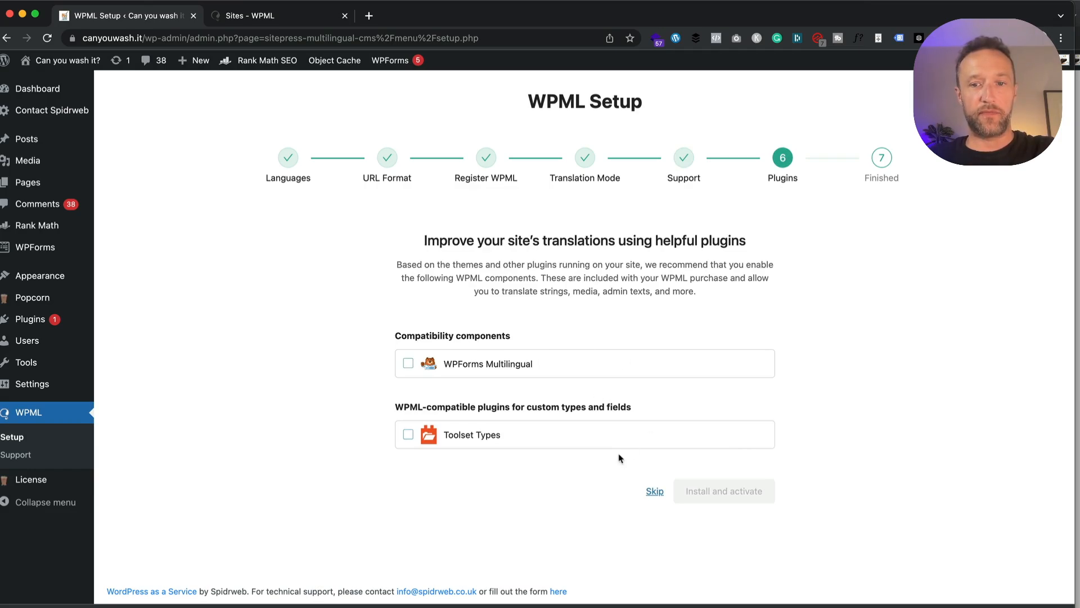
{"action": "left_click", "coordinate": [655, 492]}
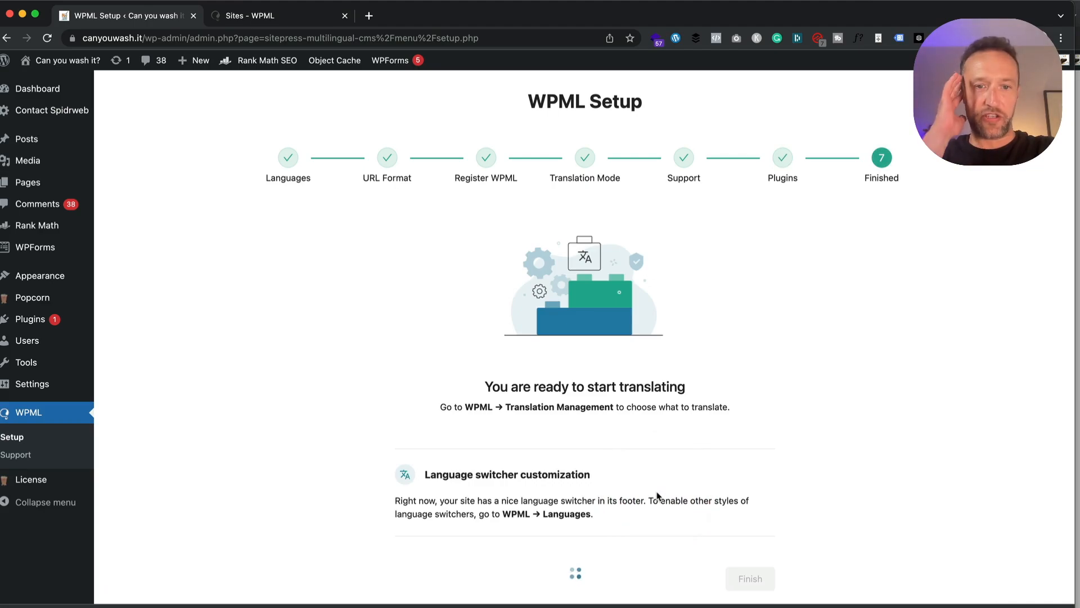
{"action": "scroll", "coordinate": [681, 404], "scroll_direction": "down", "scroll_amount": 1}
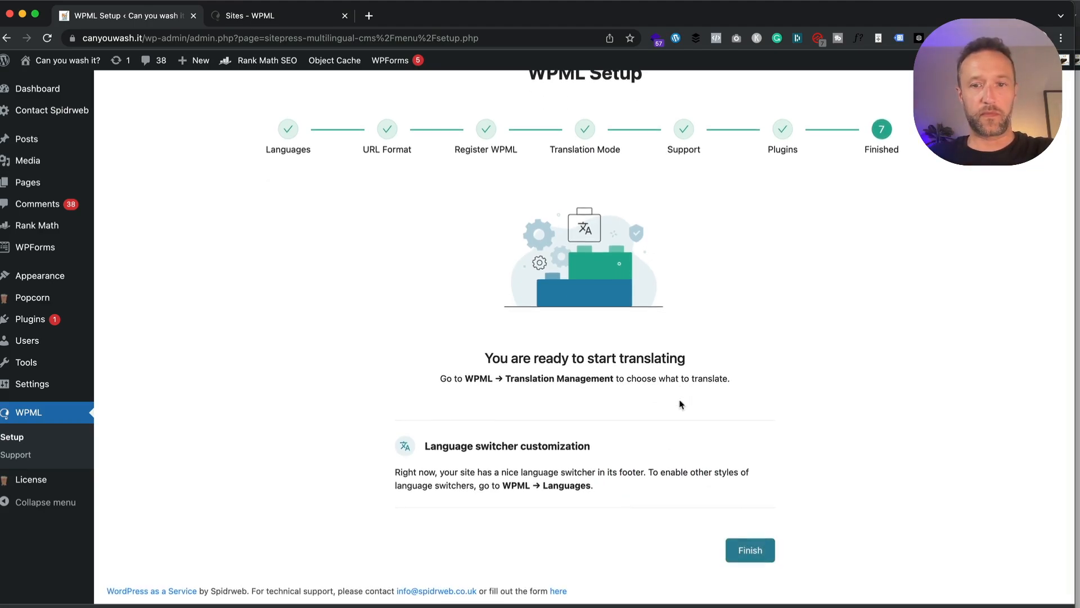
{"action": "left_click", "coordinate": [746, 552]}
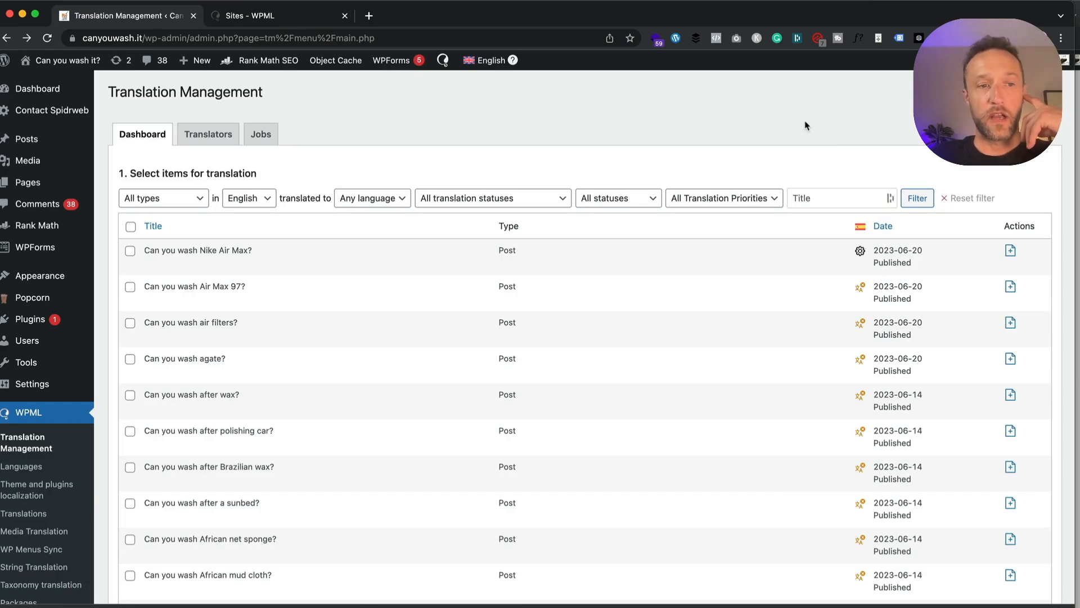
In the WPML settings, select the Advanced Translation Editor as the editor for new translations.
{"action": "scroll", "coordinate": [84, 344], "scroll_direction": "down", "scroll_amount": 3}
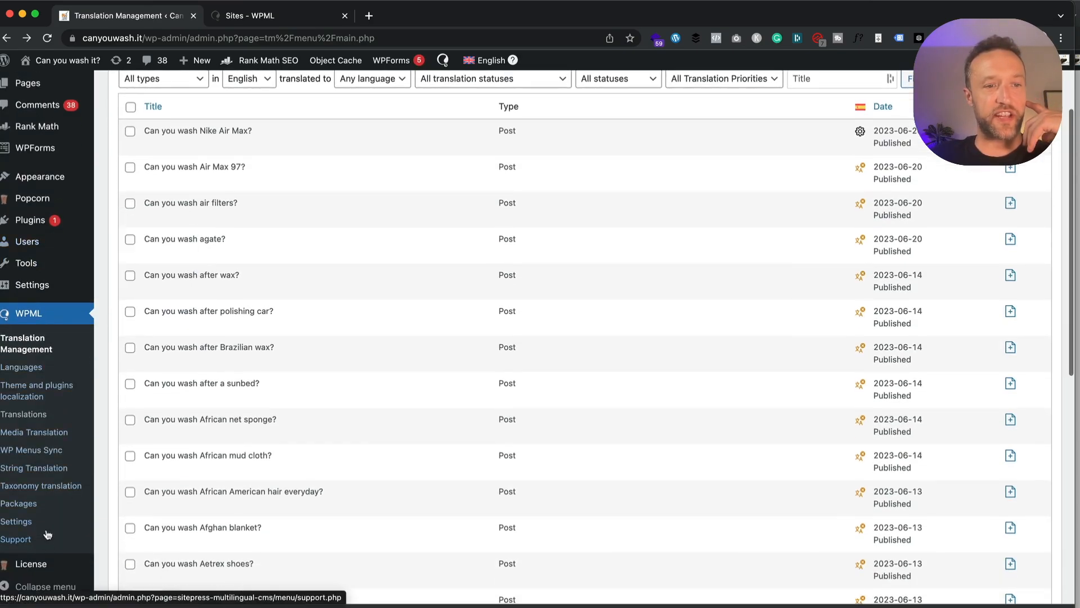
{"action": "left_click", "coordinate": [34, 520]}
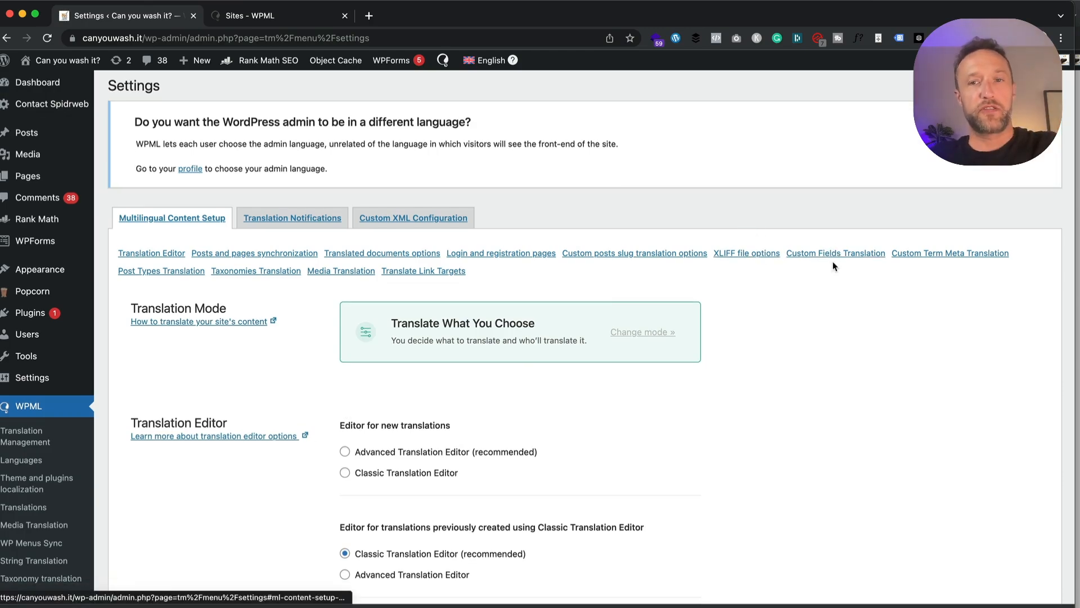
{"action": "scroll", "coordinate": [799, 264], "scroll_direction": "down", "scroll_amount": 3}
{"action": "left_click", "coordinate": [345, 344]}
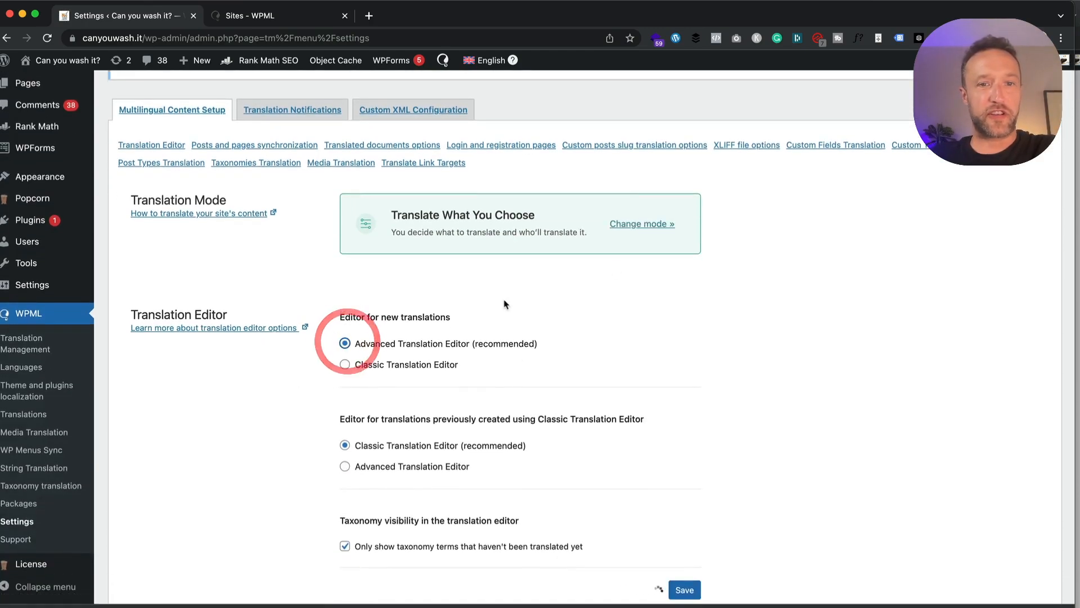
Review the WPML settings for synchronization, translated documents, page URLs, login pages, slugs, XLIFF files, custom fields and post types.
{"action": "scroll", "coordinate": [505, 304], "scroll_direction": "down", "scroll_amount": 1}
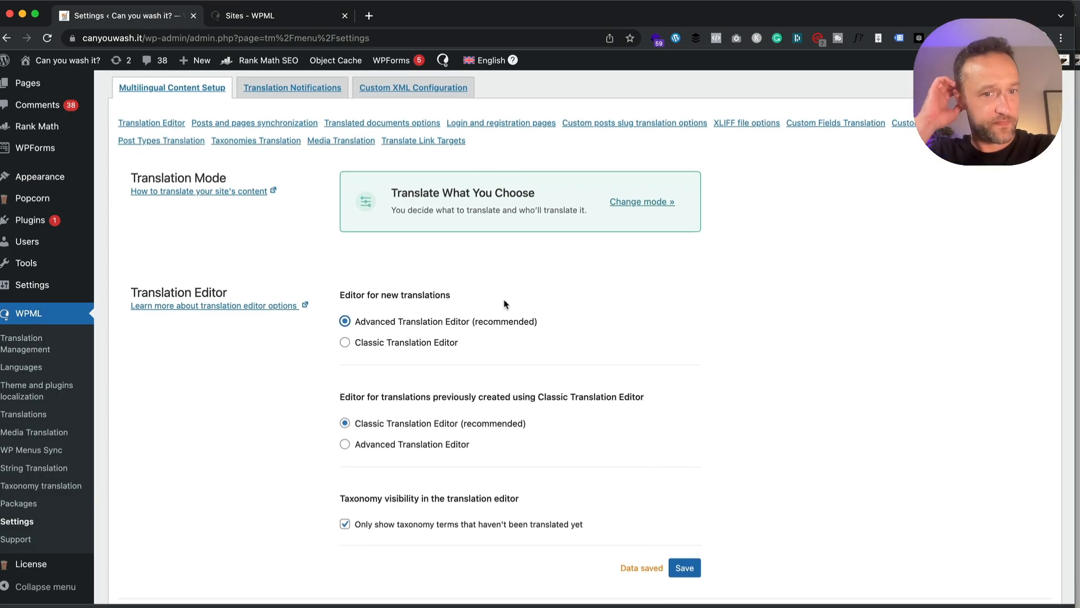
{"action": "scroll", "coordinate": [504, 304], "scroll_direction": "down", "scroll_amount": 3}
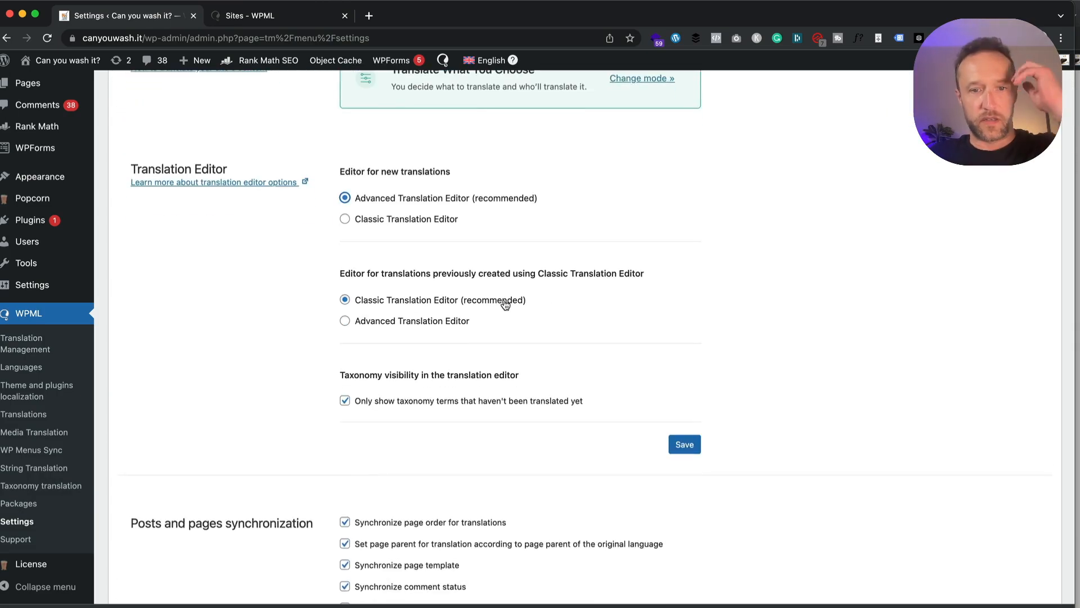
{"action": "scroll", "coordinate": [505, 304], "scroll_direction": "down", "scroll_amount": 7}
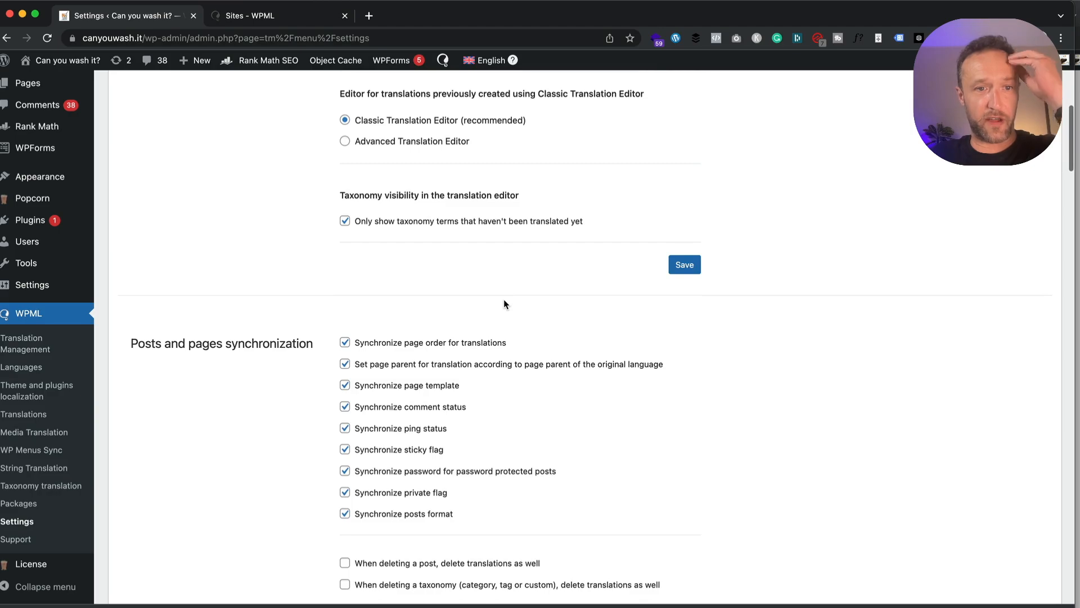
{"action": "scroll", "coordinate": [504, 304], "scroll_direction": "down", "scroll_amount": 10}
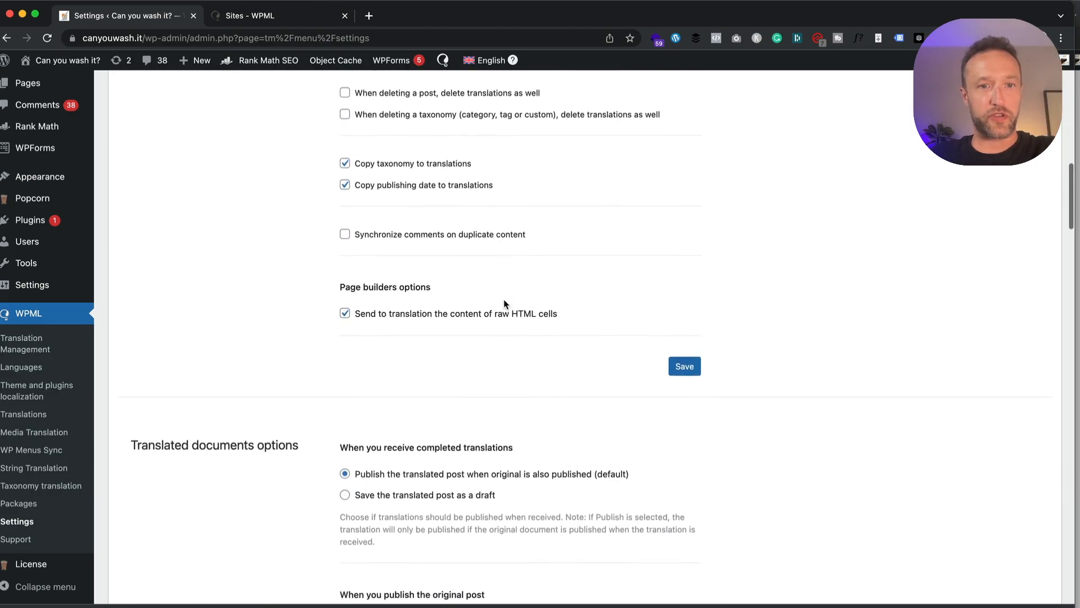
{"action": "scroll", "coordinate": [504, 304], "scroll_direction": "down", "scroll_amount": 3}
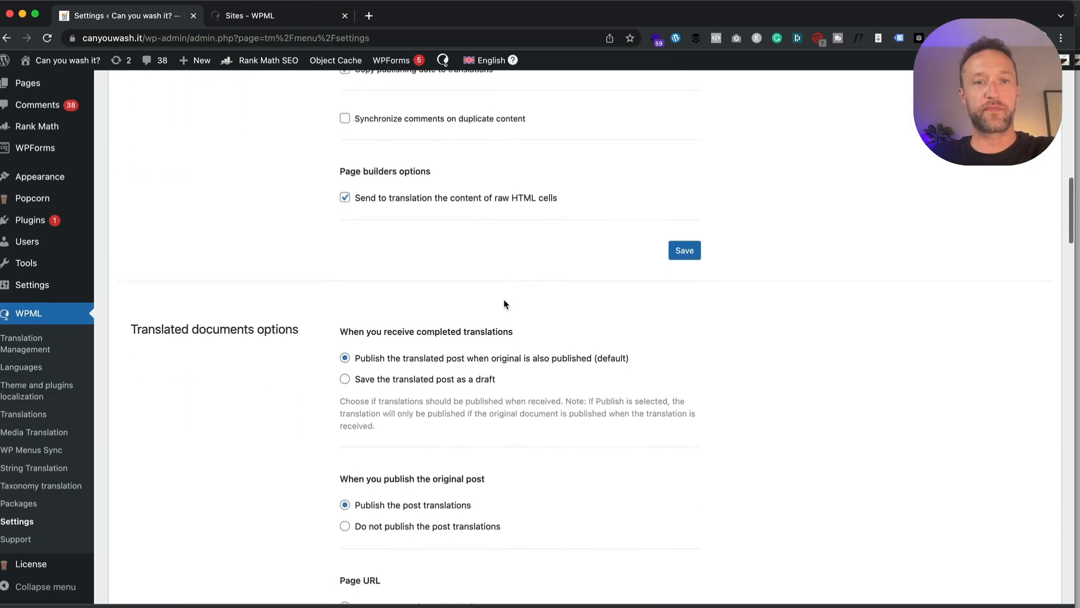
{"action": "scroll", "coordinate": [504, 304], "scroll_direction": "down", "scroll_amount": 5}
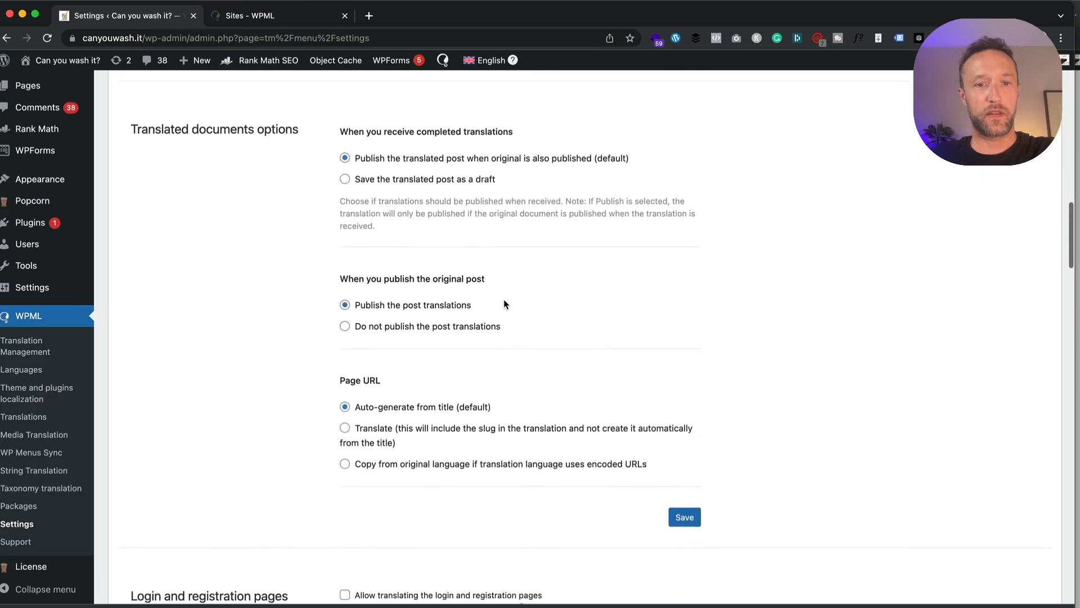
{"action": "scroll", "coordinate": [505, 304], "scroll_direction": "down", "scroll_amount": 5}
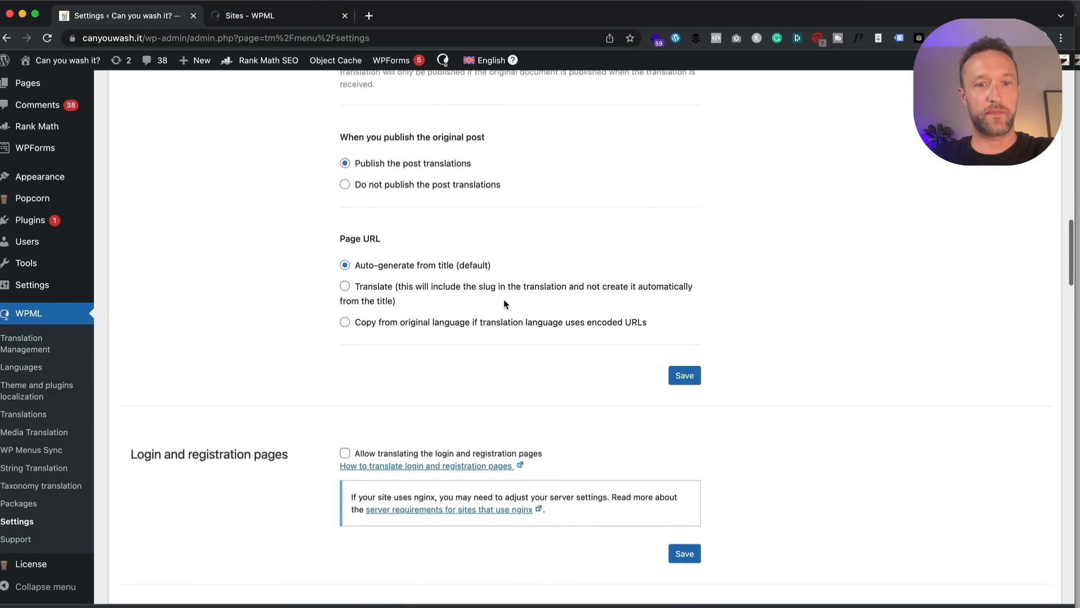
{"action": "scroll", "coordinate": [504, 304], "scroll_direction": "down", "scroll_amount": 15}
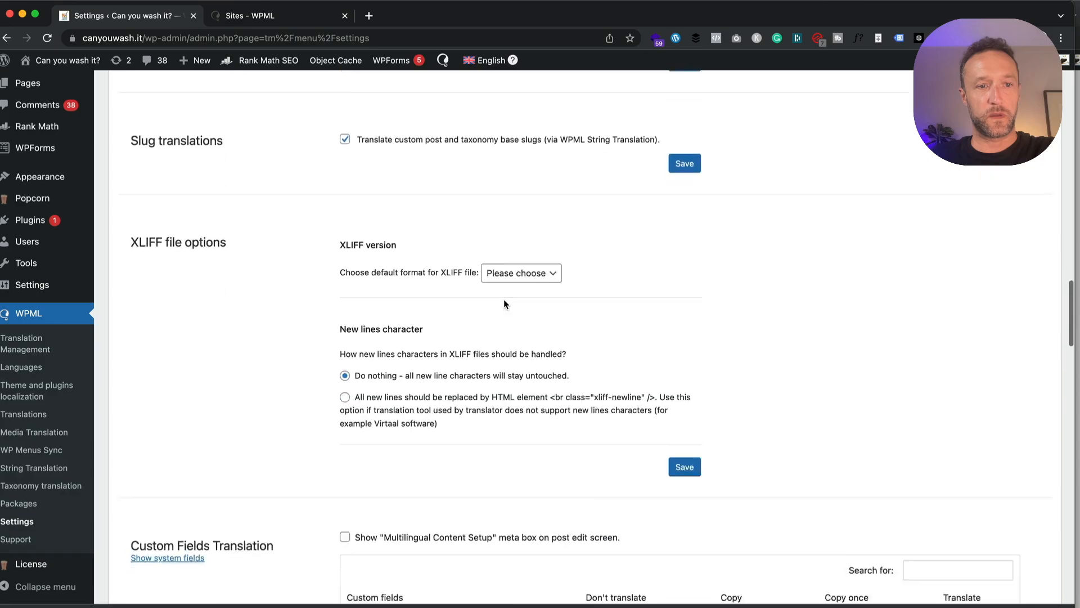
{"action": "scroll", "coordinate": [504, 304], "scroll_direction": "down", "scroll_amount": 8}
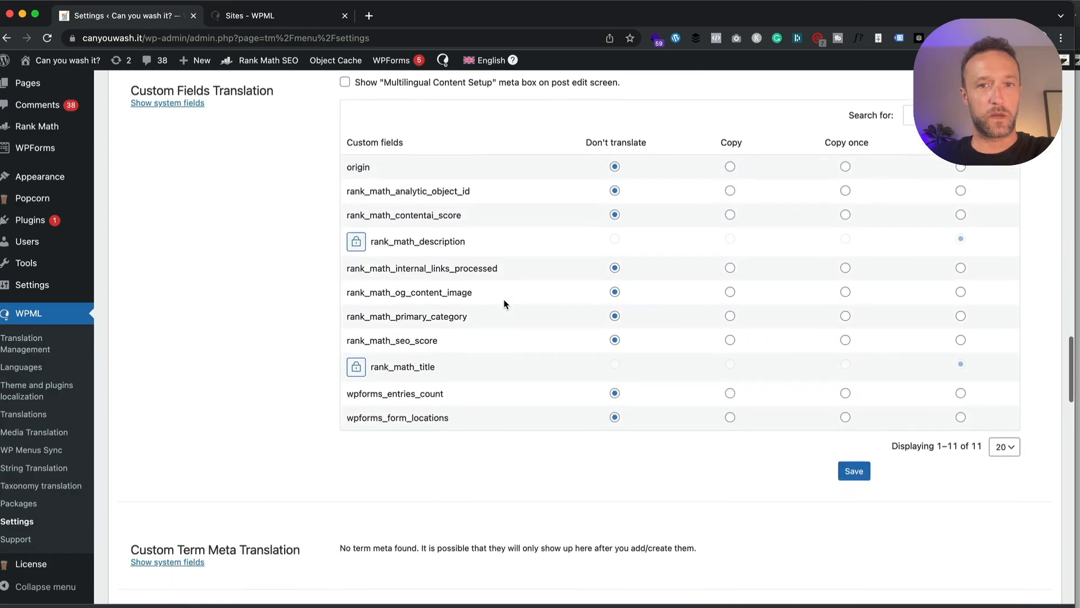
{"action": "scroll", "coordinate": [505, 304], "scroll_direction": "down", "scroll_amount": 9}
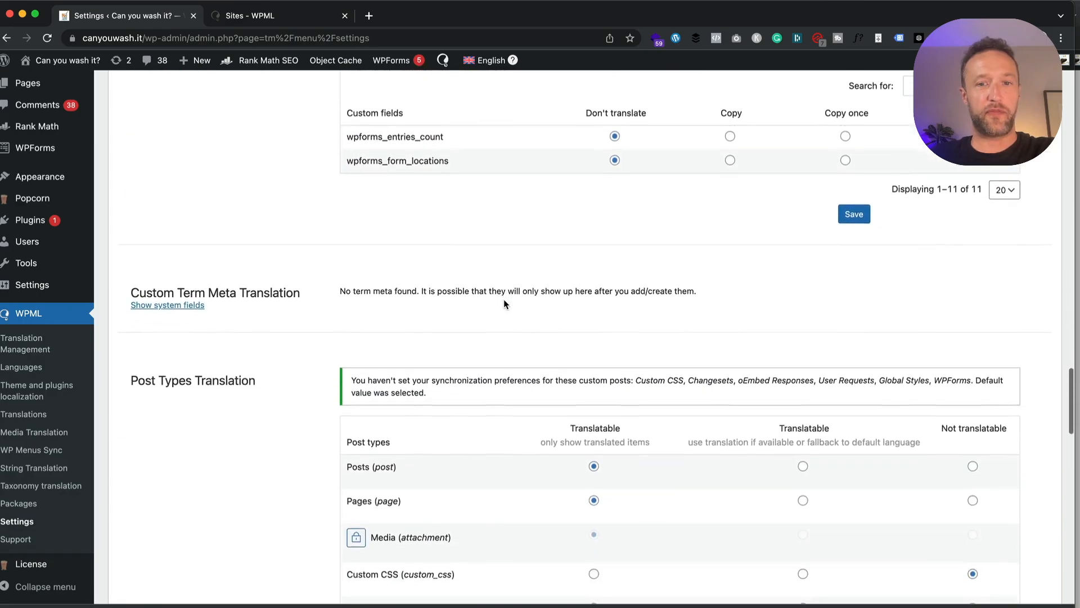
{"action": "scroll", "coordinate": [504, 304], "scroll_direction": "down", "scroll_amount": 1}
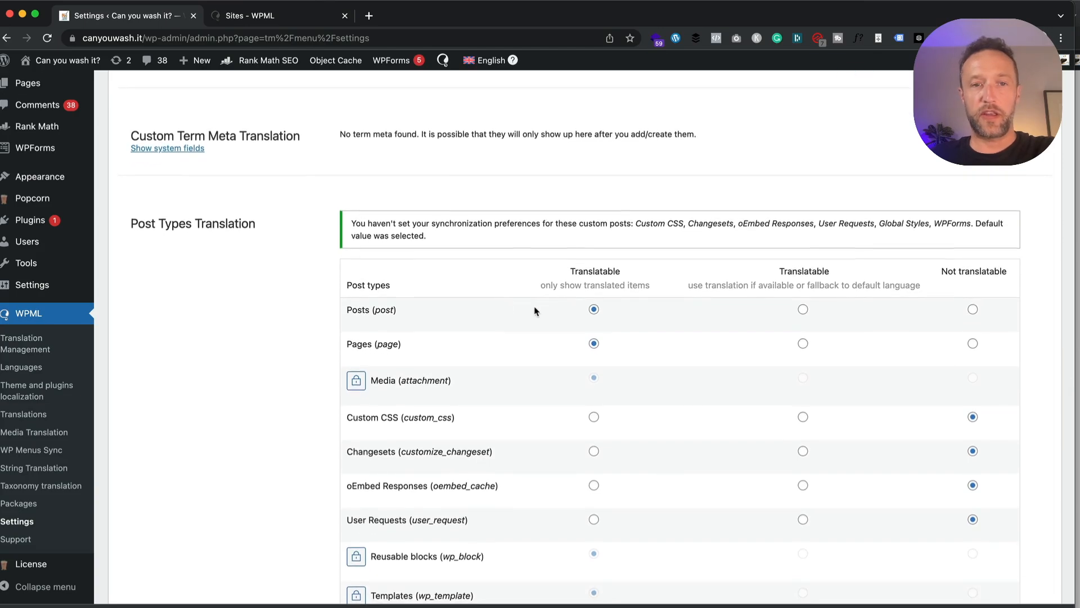
{"action": "scroll", "coordinate": [555, 310], "scroll_direction": "down", "scroll_amount": 3}
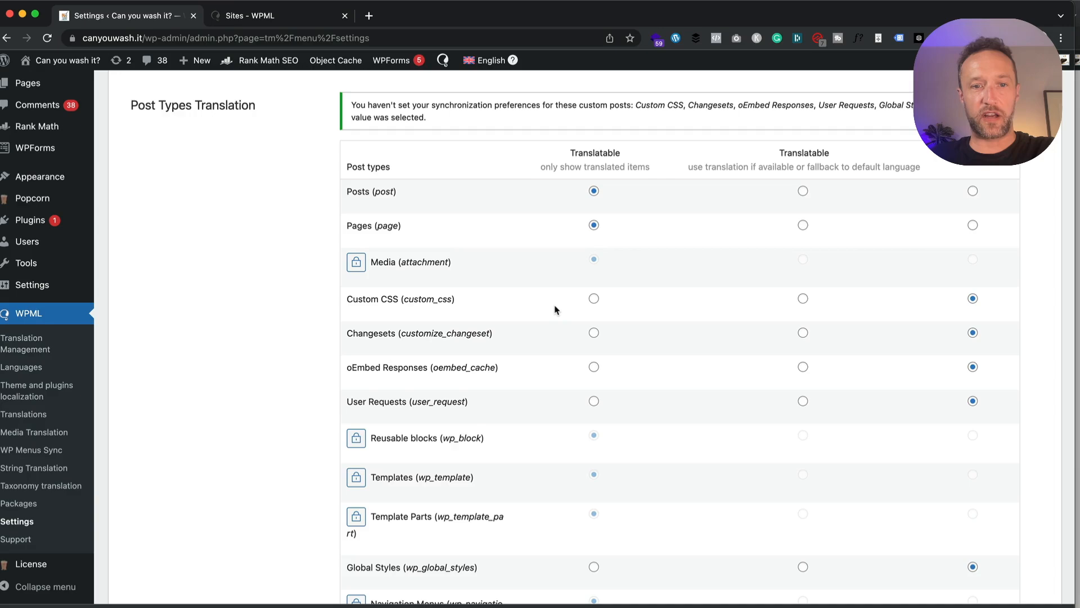
{"action": "scroll", "coordinate": [555, 310], "scroll_direction": "down", "scroll_amount": 7}
{"action": "scroll", "coordinate": [554, 310], "scroll_direction": "up", "scroll_amount": 3}
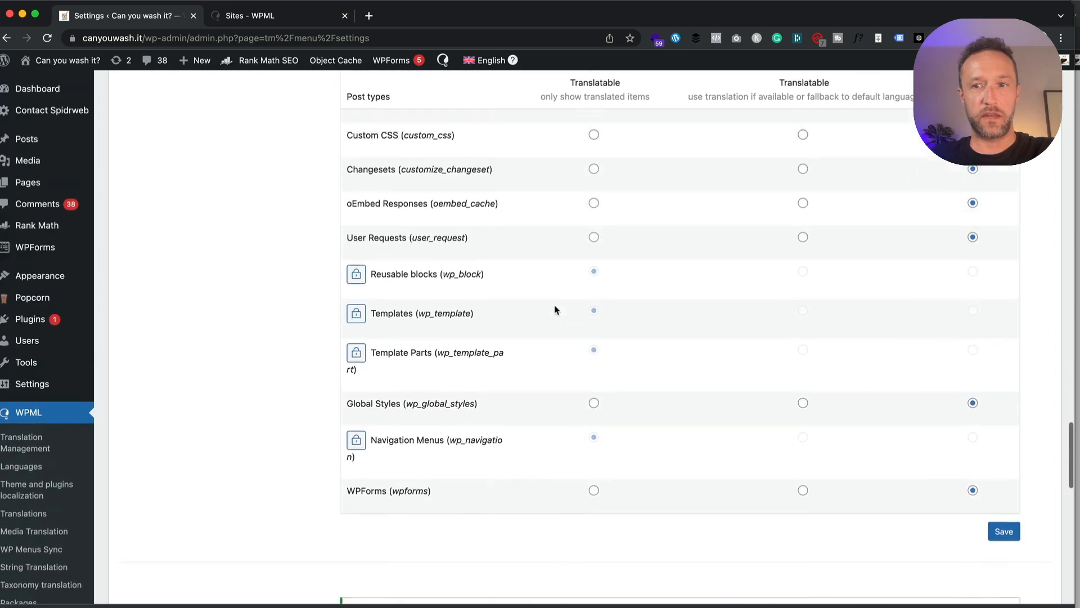
{"action": "scroll", "coordinate": [555, 310], "scroll_direction": "up", "scroll_amount": 5}
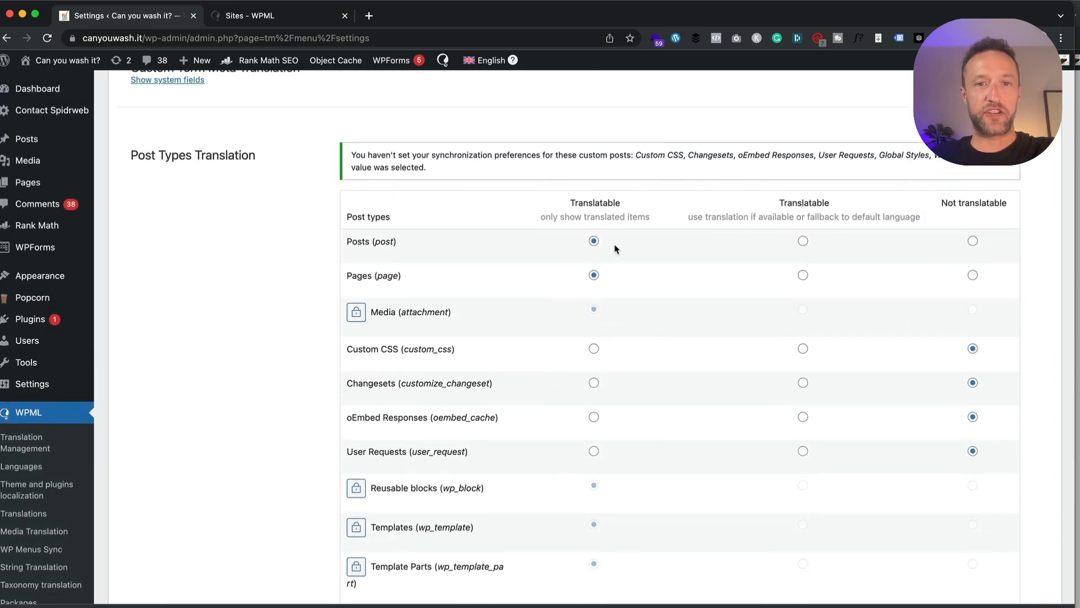
Set the Tags (post_tag) taxonomy to Not translatable and save the Custom Fields Translation settings.
{"action": "scroll", "coordinate": [615, 249], "scroll_direction": "down", "scroll_amount": 12}
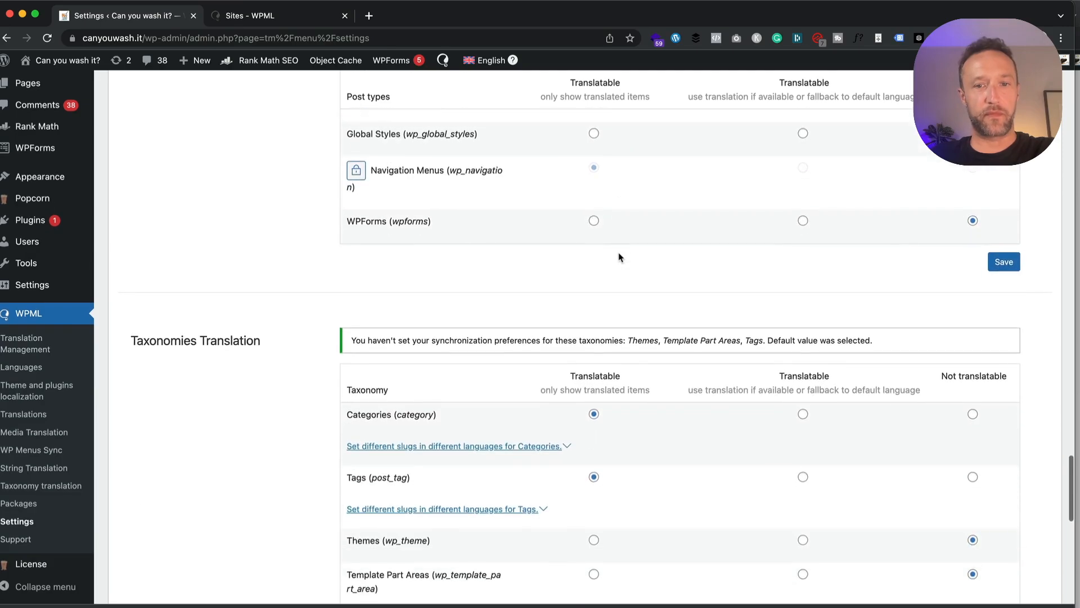
{"action": "scroll", "coordinate": [619, 257], "scroll_direction": "down", "scroll_amount": 3}
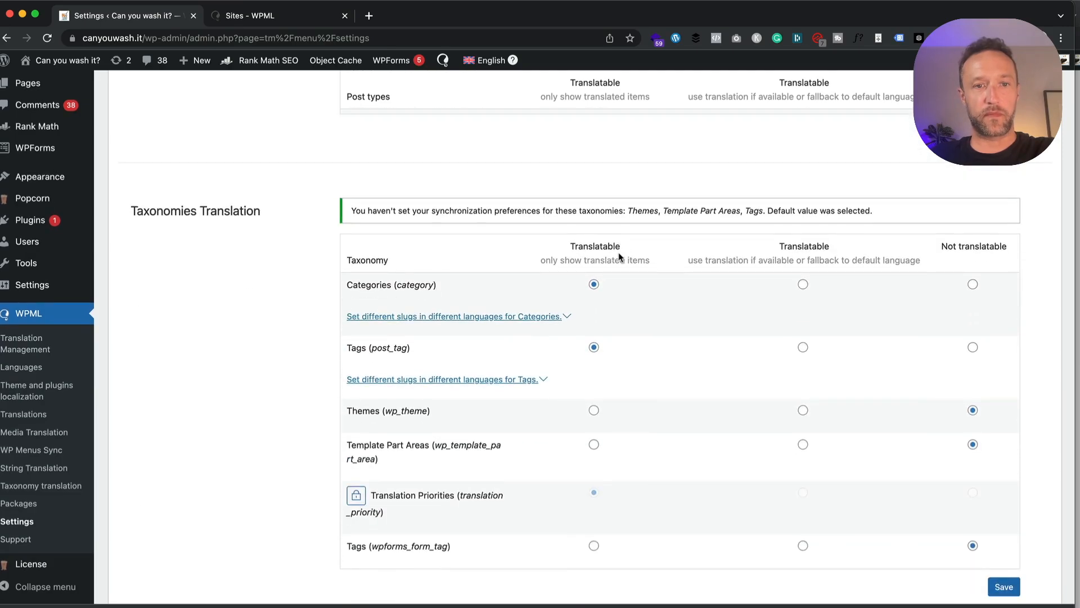
{"action": "left_click", "coordinate": [972, 349]}
{"action": "scroll", "coordinate": [871, 316], "scroll_direction": "down", "scroll_amount": 9}
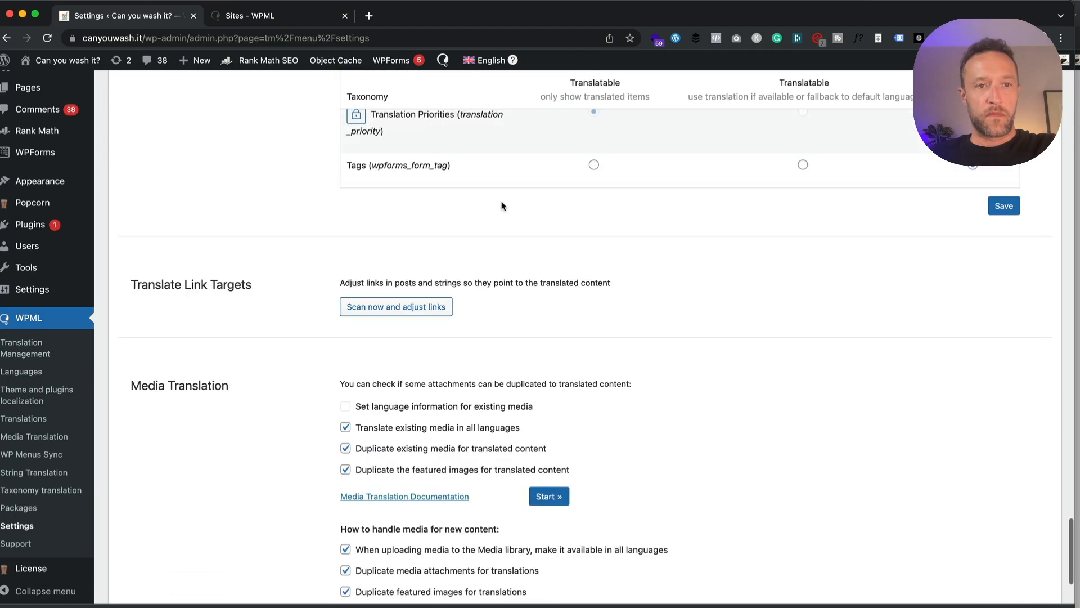
{"action": "scroll", "coordinate": [503, 206], "scroll_direction": "down", "scroll_amount": 4}
{"action": "scroll", "coordinate": [502, 206], "scroll_direction": "up", "scroll_amount": 8}
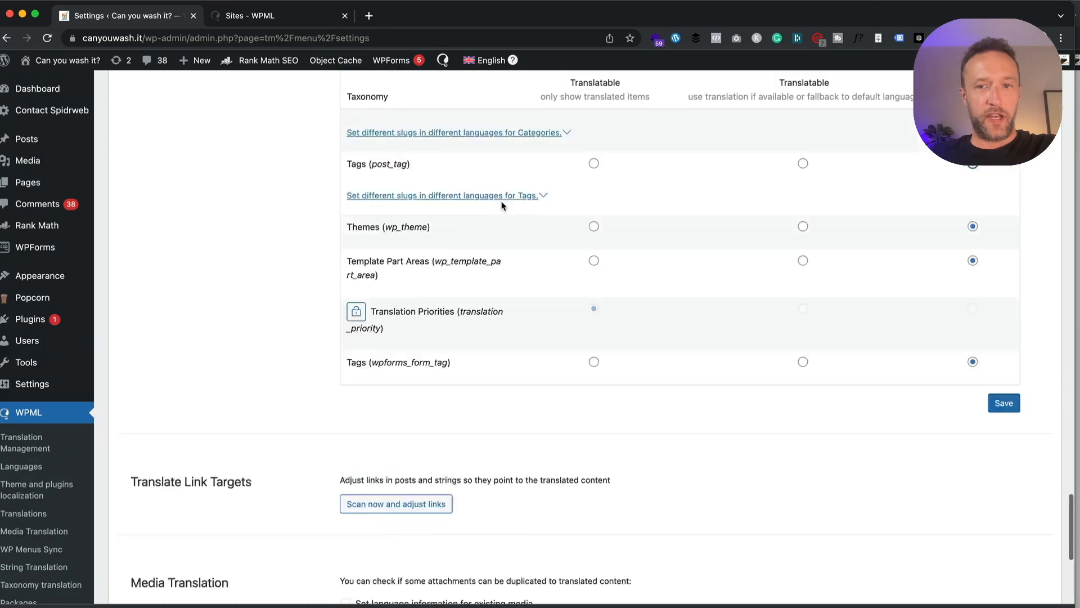
{"action": "scroll", "coordinate": [503, 206], "scroll_direction": "up", "scroll_amount": 15}
{"action": "left_click", "coordinate": [854, 303]}
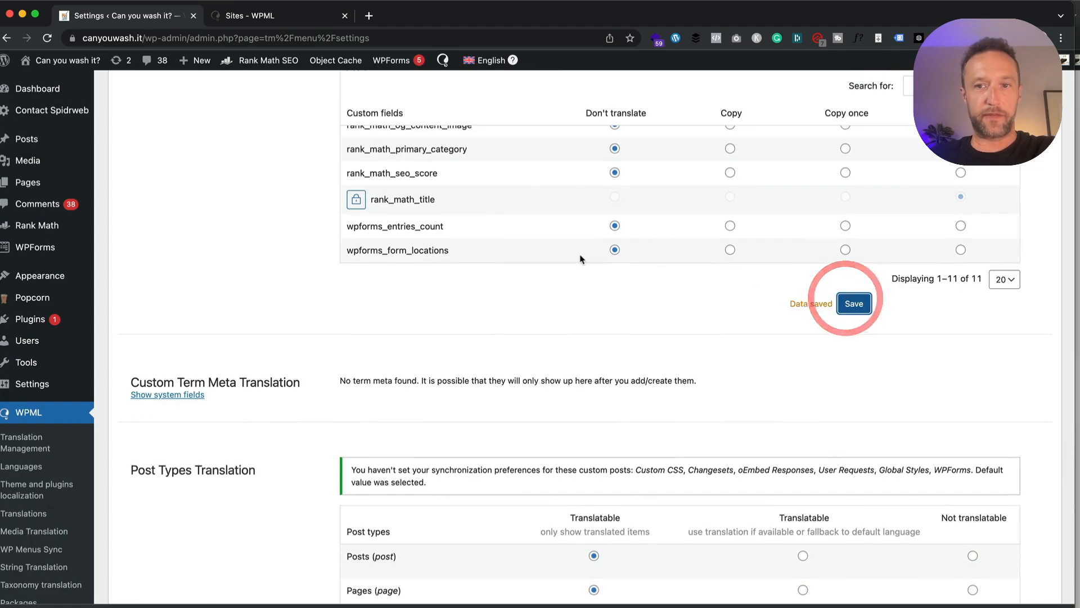
Save the Translation Editor settings and go back to the start of the WPML settings page.
{"action": "scroll", "coordinate": [636, 304], "scroll_direction": "up", "scroll_amount": 10}
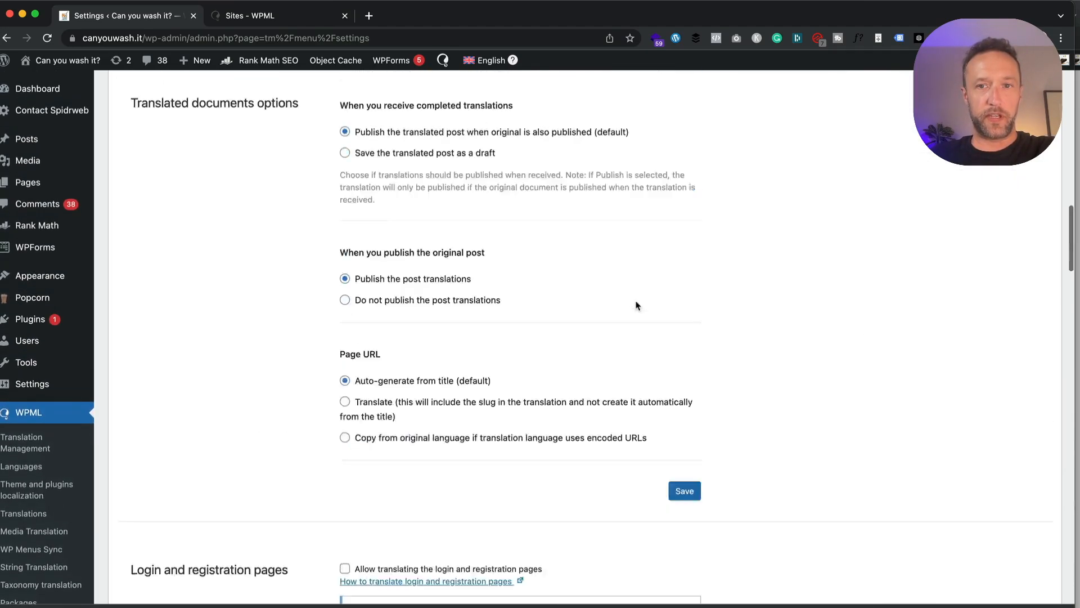
{"action": "scroll", "coordinate": [636, 304], "scroll_direction": "up", "scroll_amount": 10}
{"action": "scroll", "coordinate": [666, 330], "scroll_direction": "down", "scroll_amount": 6}
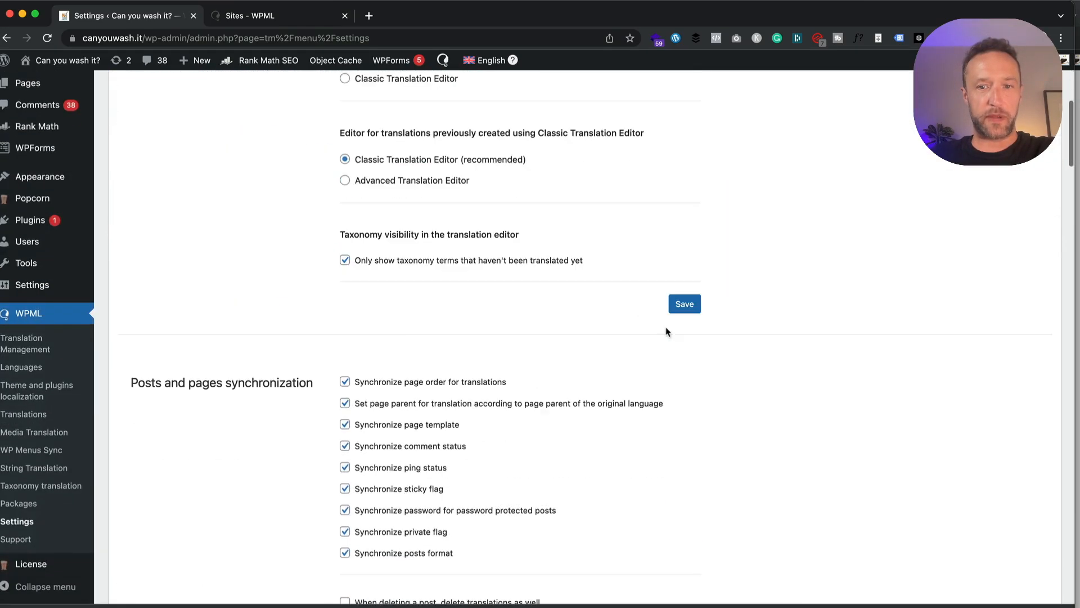
{"action": "left_click", "coordinate": [681, 302]}
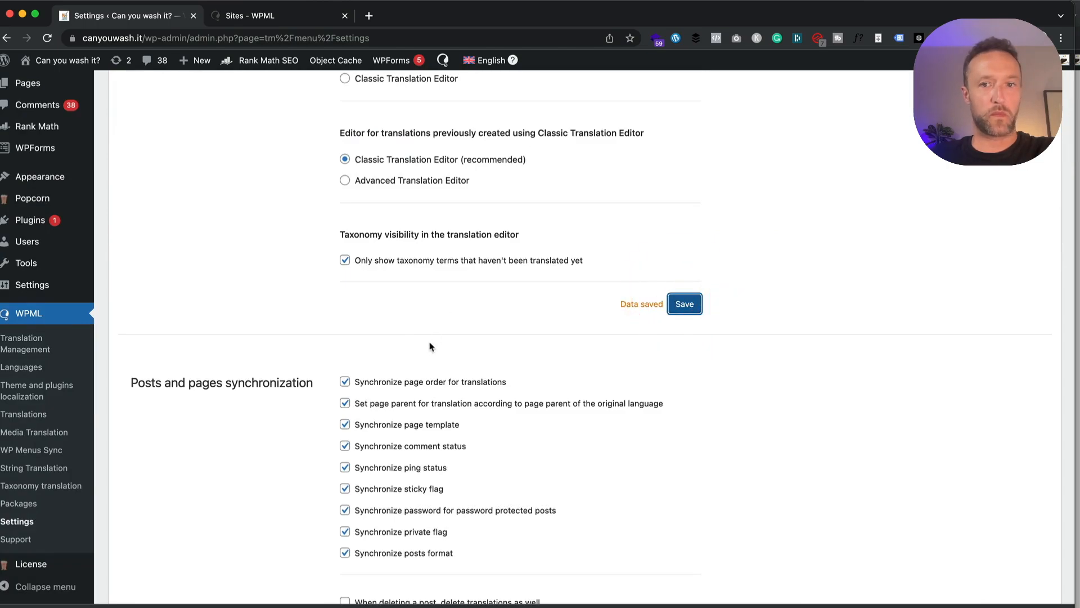
{"action": "scroll", "coordinate": [429, 347], "scroll_direction": "up", "scroll_amount": 5}
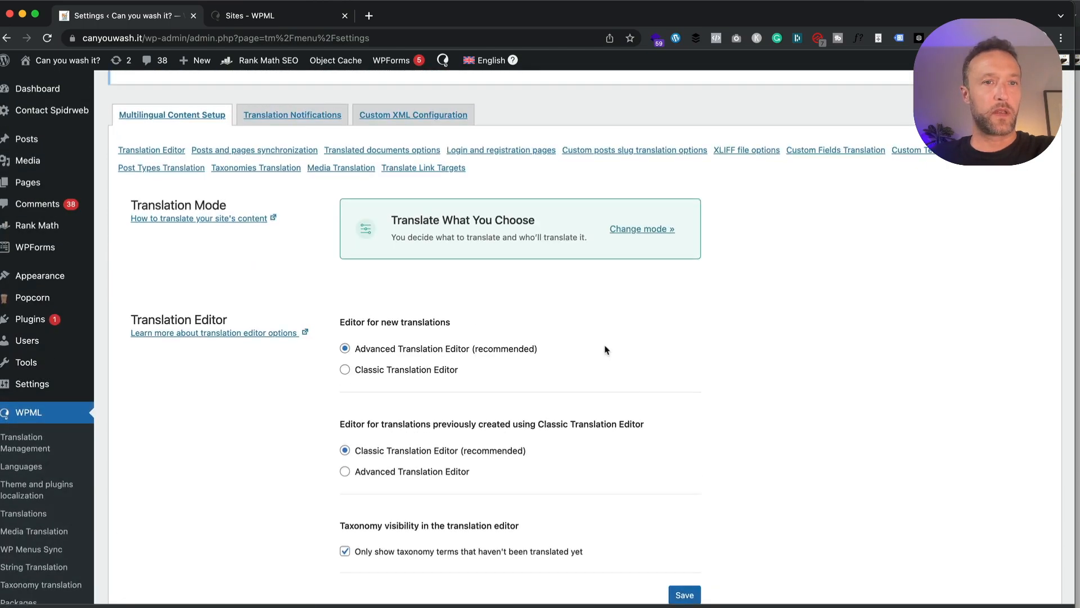
From WPML Translation Management, open the post "Can you wash air filters?" for editing and start its Spanish translation with the WPML Translation Editor.
{"action": "left_click", "coordinate": [59, 451]}
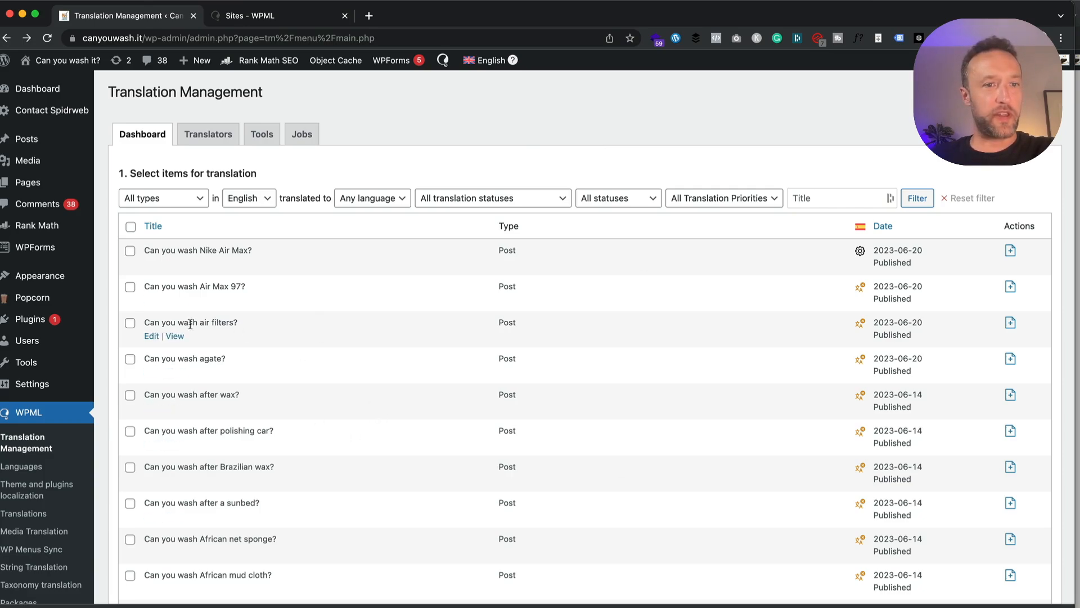
{"action": "left_click", "coordinate": [152, 337]}
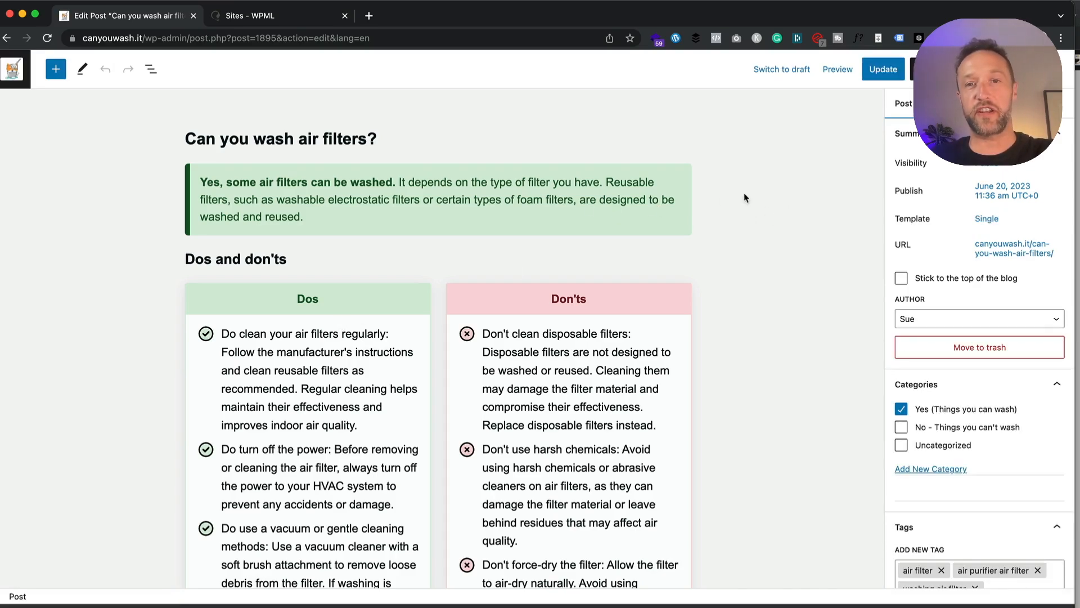
{"action": "scroll", "coordinate": [744, 194], "scroll_direction": "down", "scroll_amount": 1}
{"action": "scroll", "coordinate": [819, 211], "scroll_direction": "up", "scroll_amount": 1}
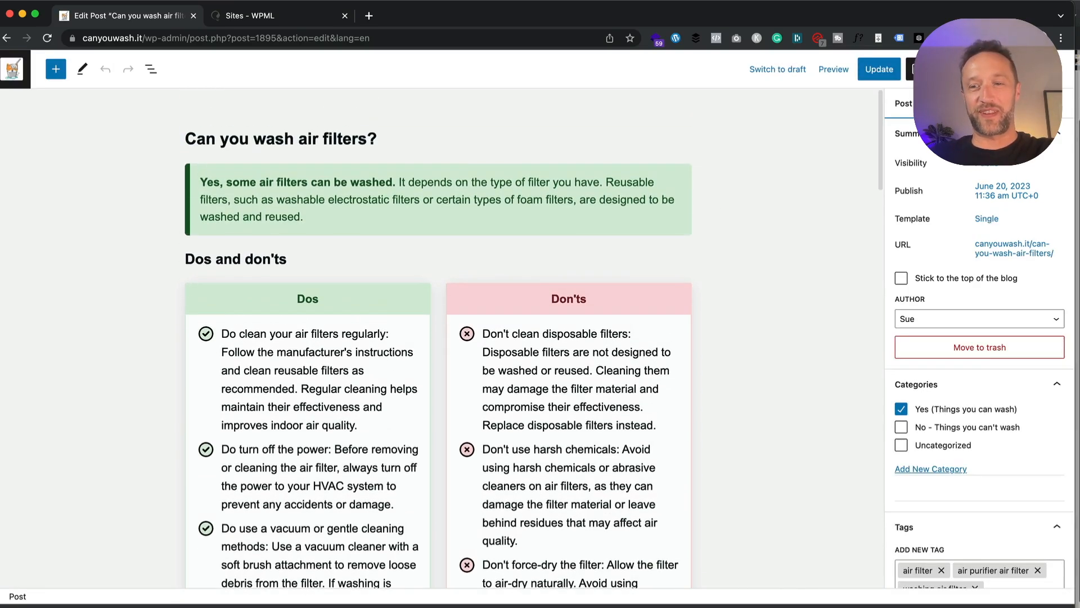
{"action": "scroll", "coordinate": [948, 217], "scroll_direction": "down", "scroll_amount": 10}
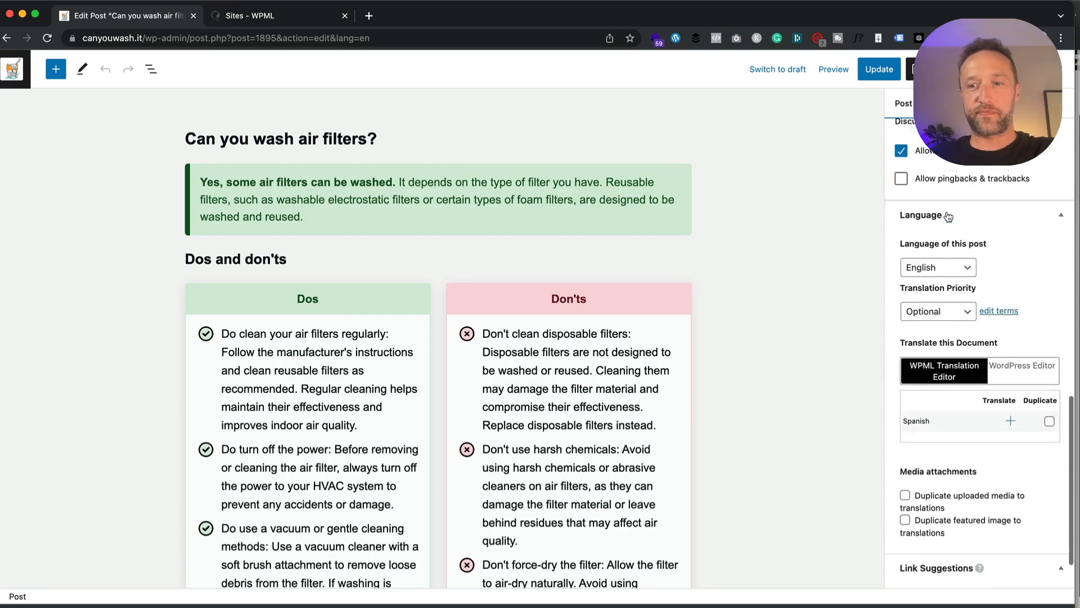
{"action": "scroll", "coordinate": [950, 218], "scroll_direction": "down", "scroll_amount": 2}
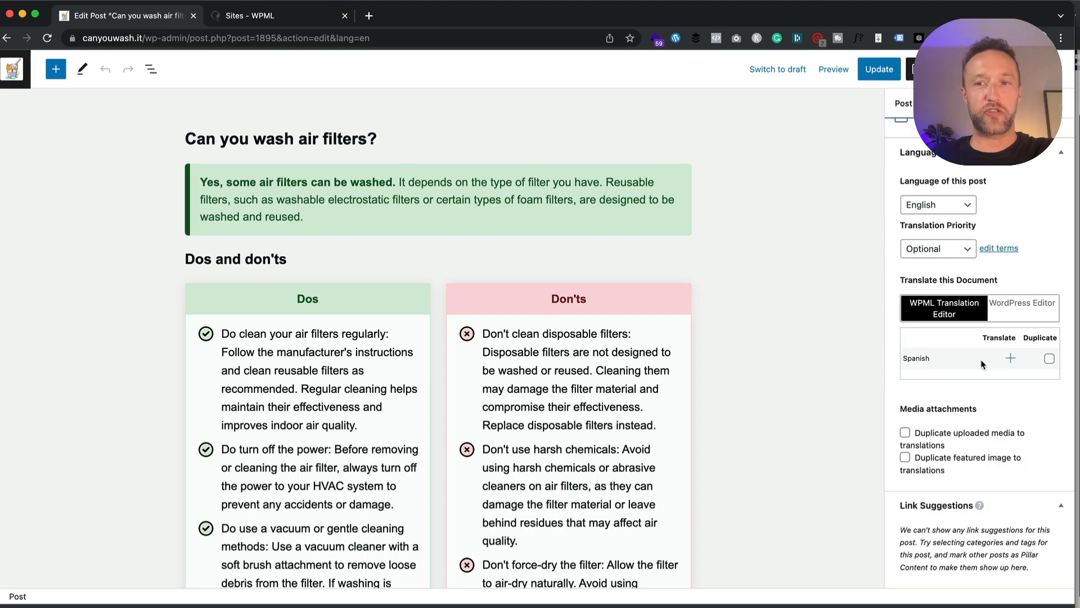
{"action": "left_click", "coordinate": [1011, 359]}
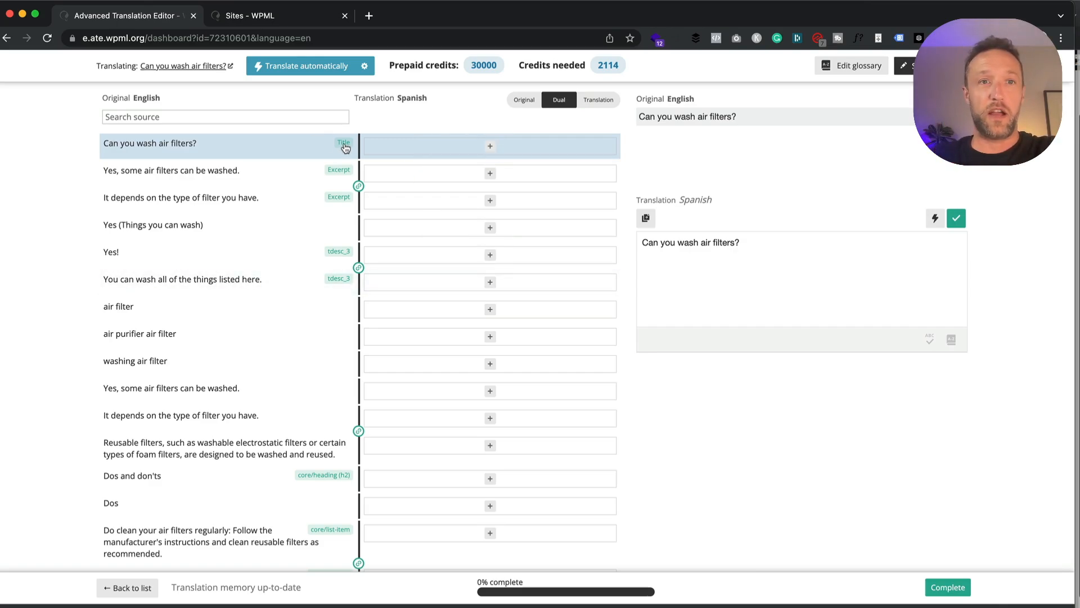
Translate the air filters post into Spanish automatically and check its first translated segments.
{"action": "left_click", "coordinate": [307, 67]}
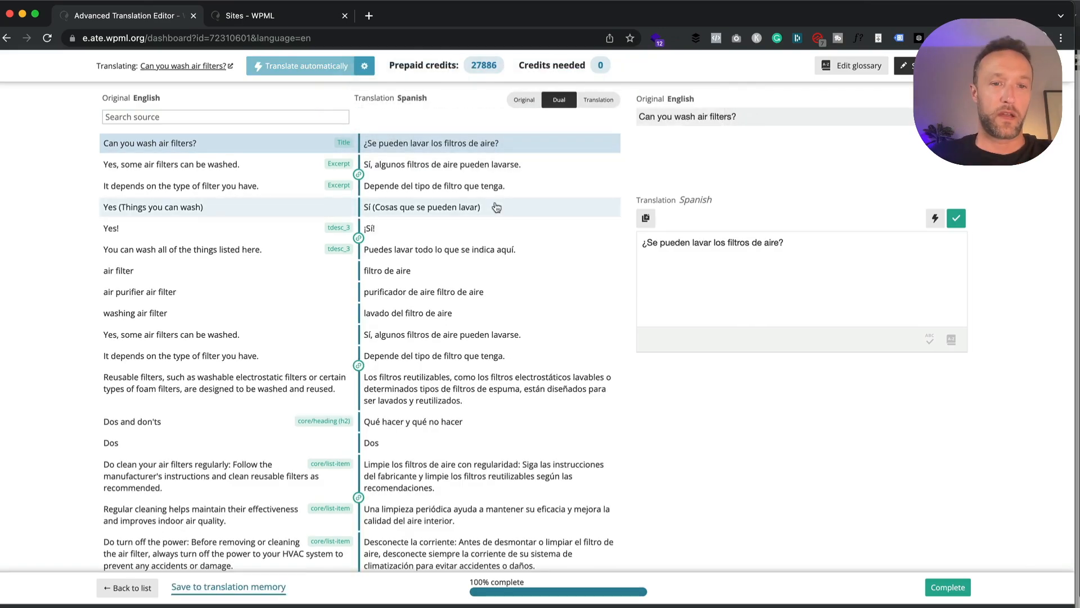
{"action": "scroll", "coordinate": [496, 208], "scroll_direction": "down", "scroll_amount": 5}
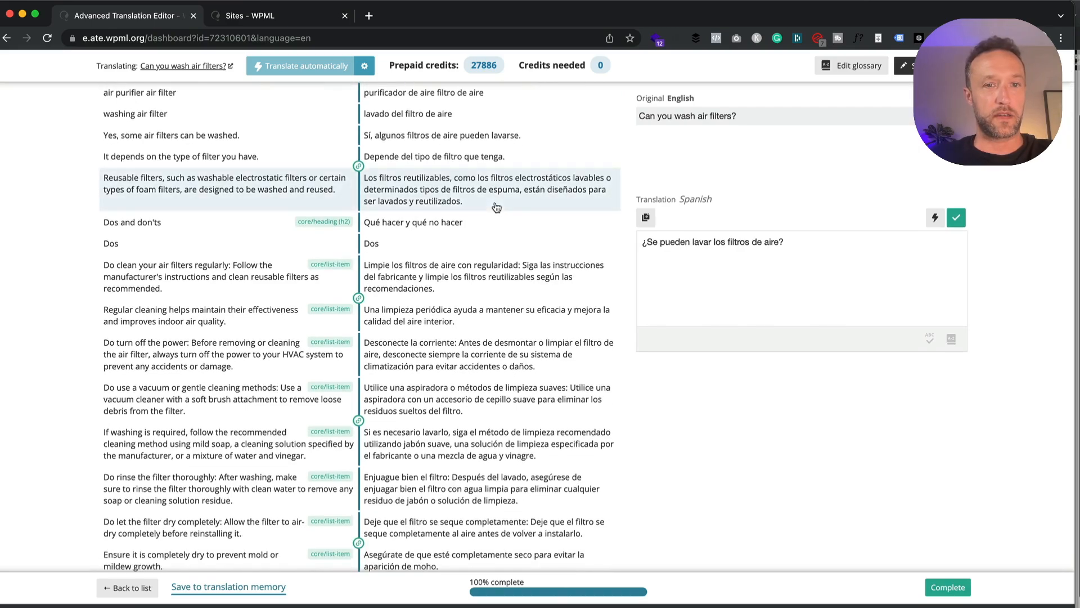
{"action": "scroll", "coordinate": [496, 207], "scroll_direction": "down", "scroll_amount": 2}
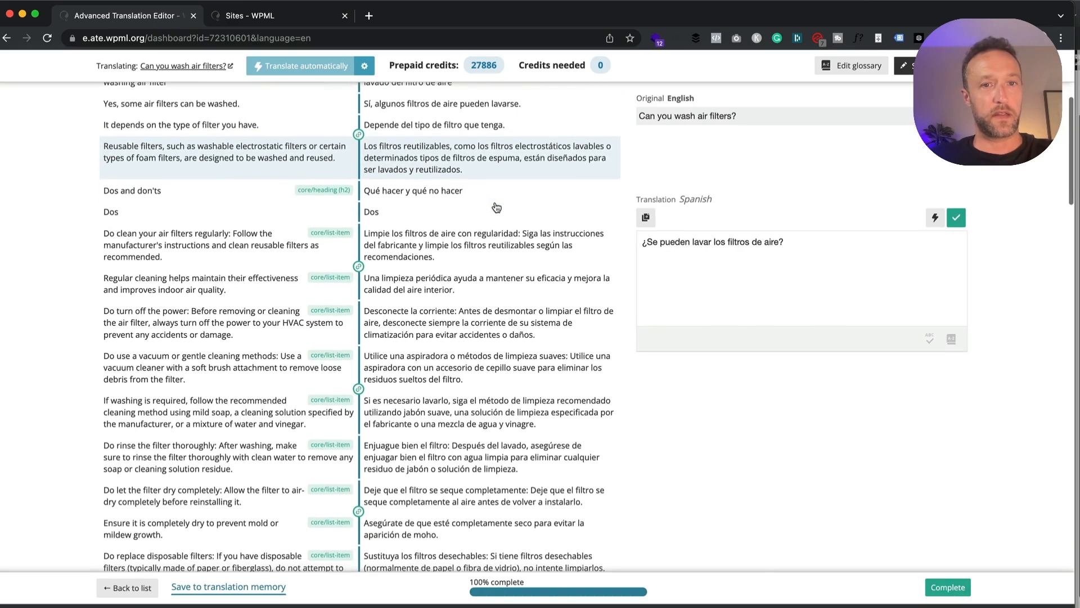
{"action": "scroll", "coordinate": [497, 207], "scroll_direction": "down", "scroll_amount": 1}
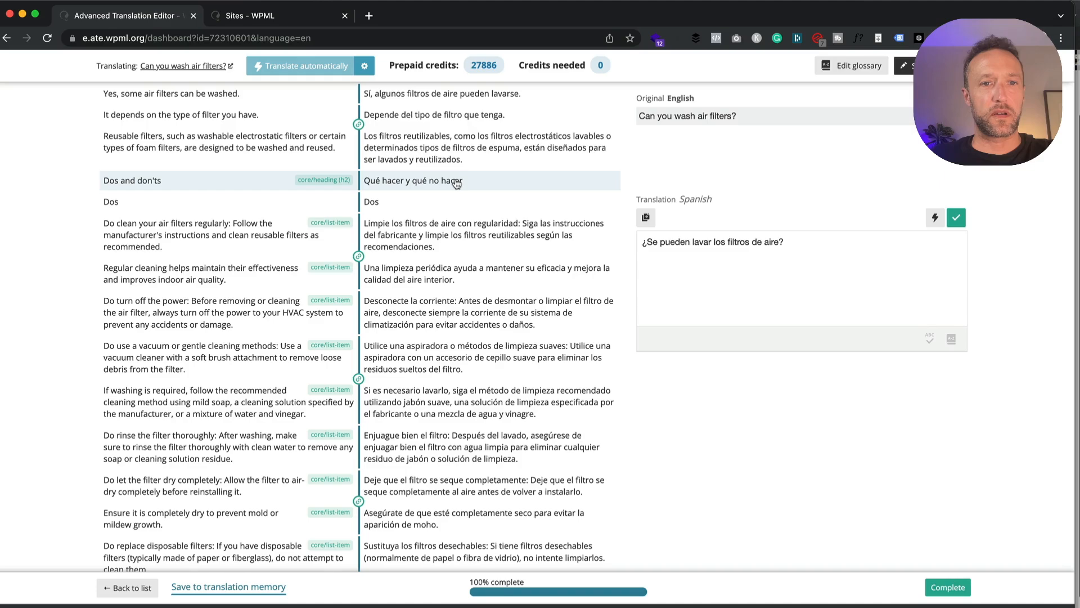
Replace the Spanish translation of the "Dos" heading with "Qué hacer", copied from the "Dos and don'ts" translation, and confirm the segment.
{"action": "left_click", "coordinate": [397, 202]}
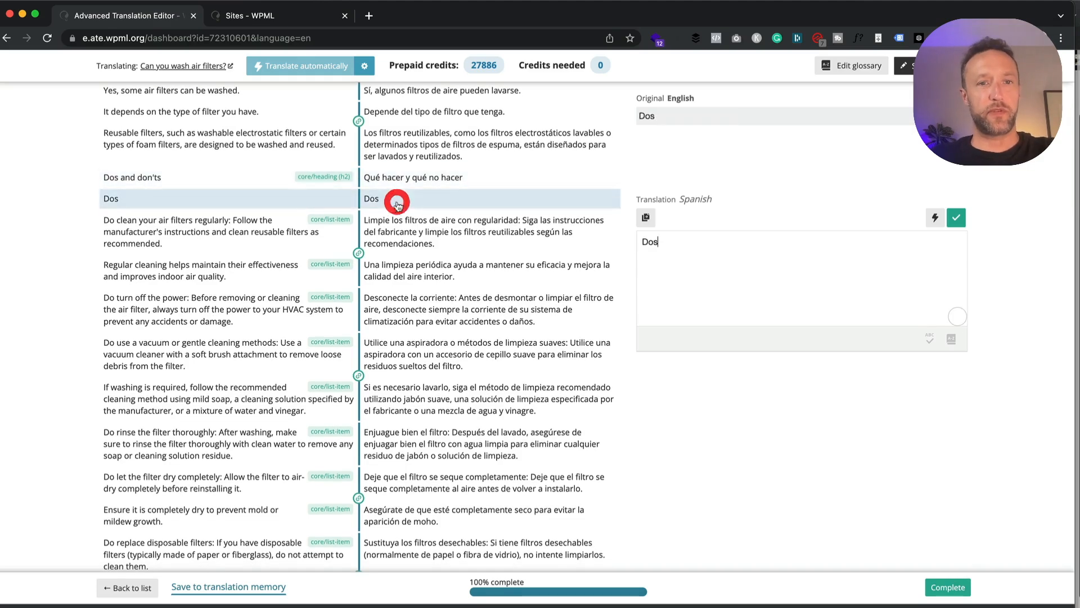
{"action": "left_click_drag", "start_coordinate": [694, 241], "coordinate": [562, 235]}
{"action": "left_click", "coordinate": [786, 231]}
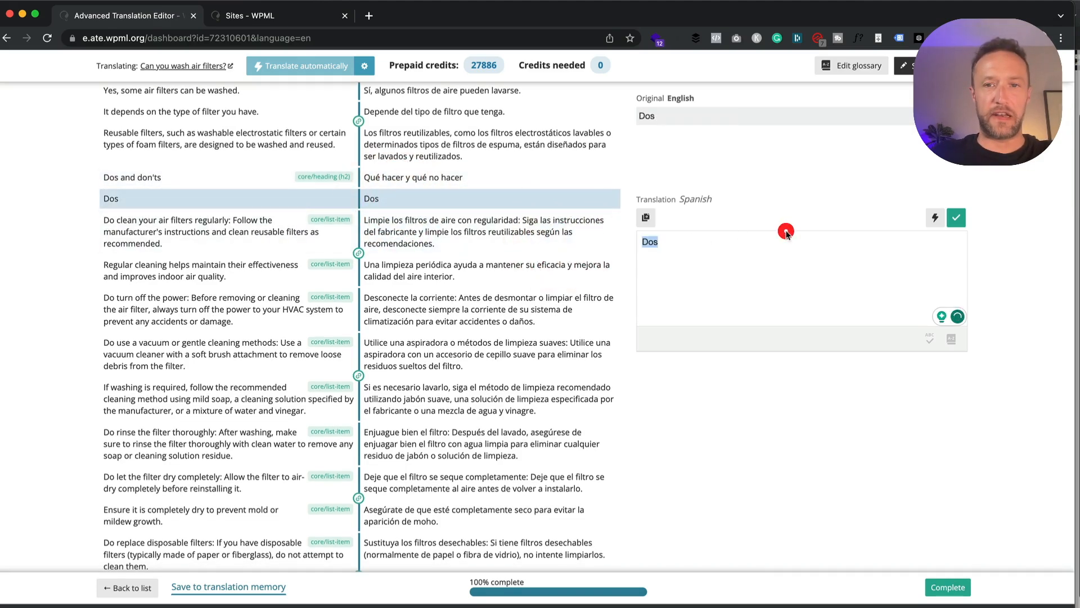
{"action": "type", "text": "Qu"}
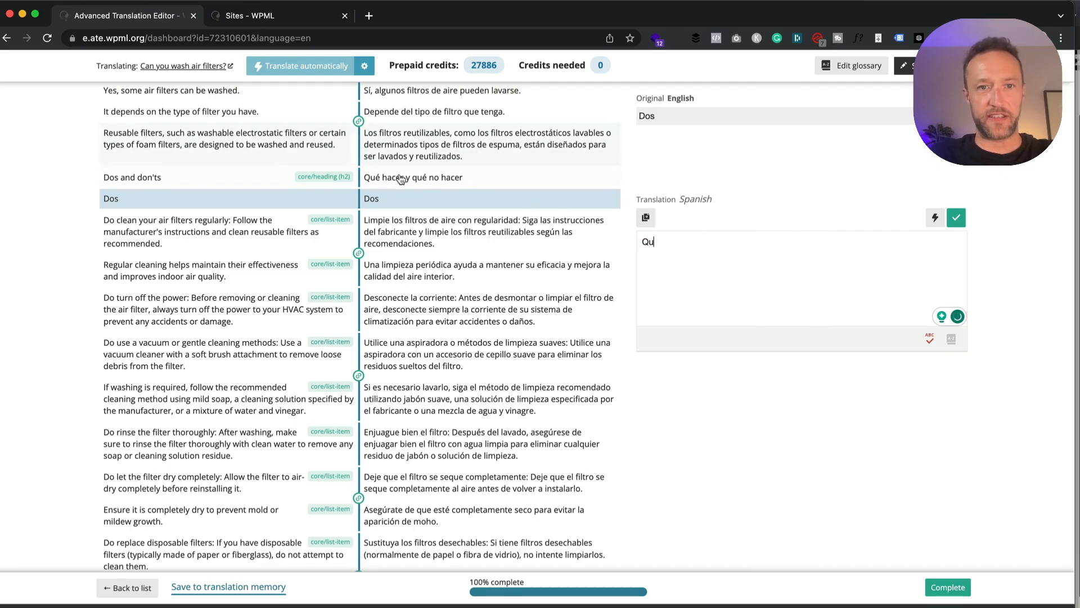
{"action": "left_click", "coordinate": [403, 178]}
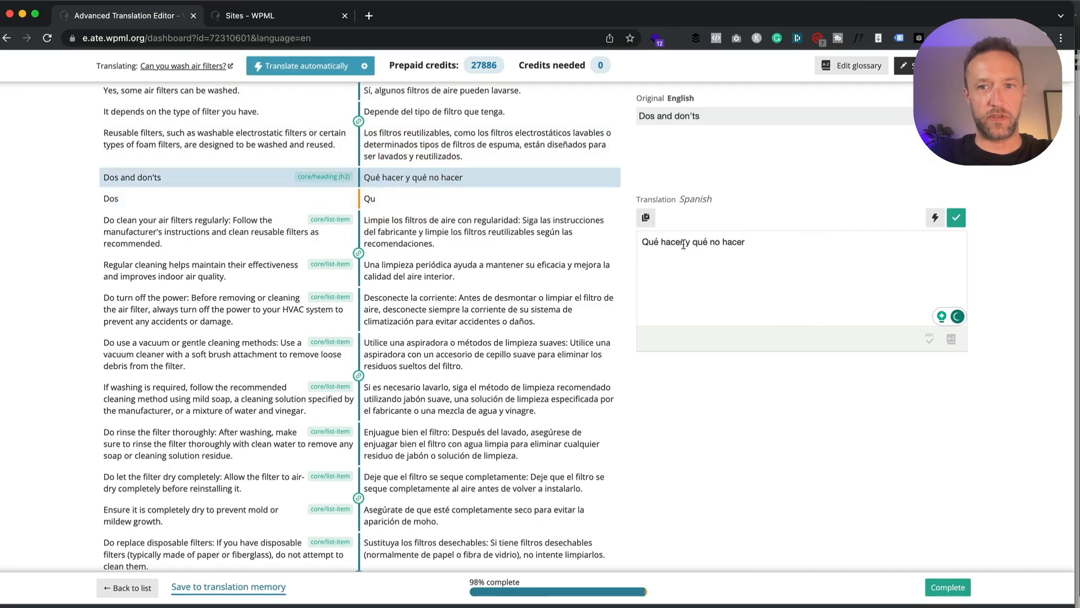
{"action": "left_click_drag", "start_coordinate": [684, 245], "coordinate": [642, 242]}
{"action": "key", "text": "super+c"}
{"action": "left_click", "coordinate": [433, 202]}
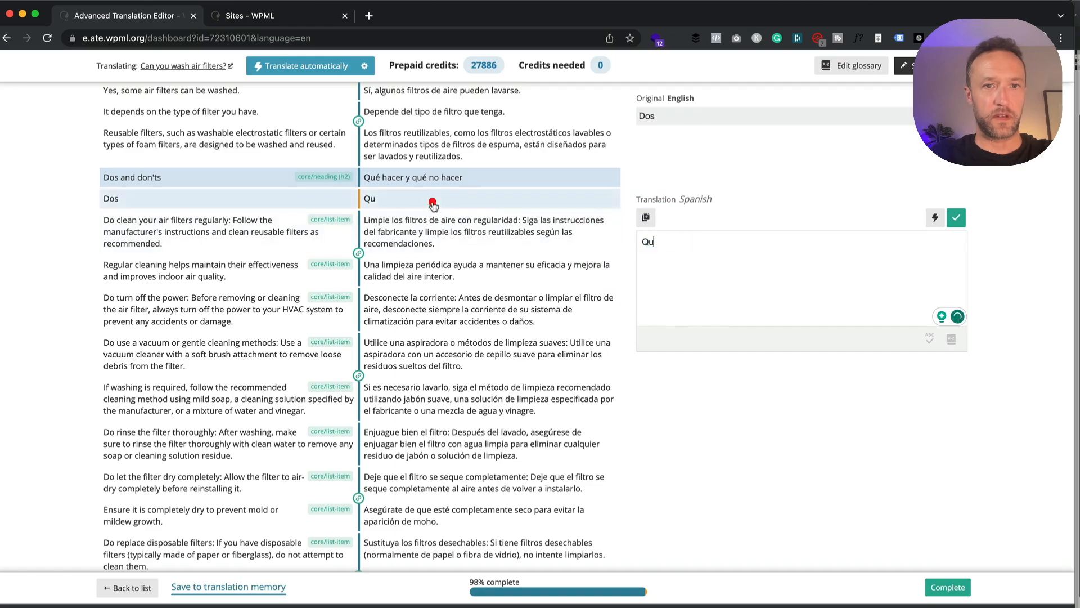
{"action": "key", "text": "super+a"}
{"action": "key", "text": "super+v"}
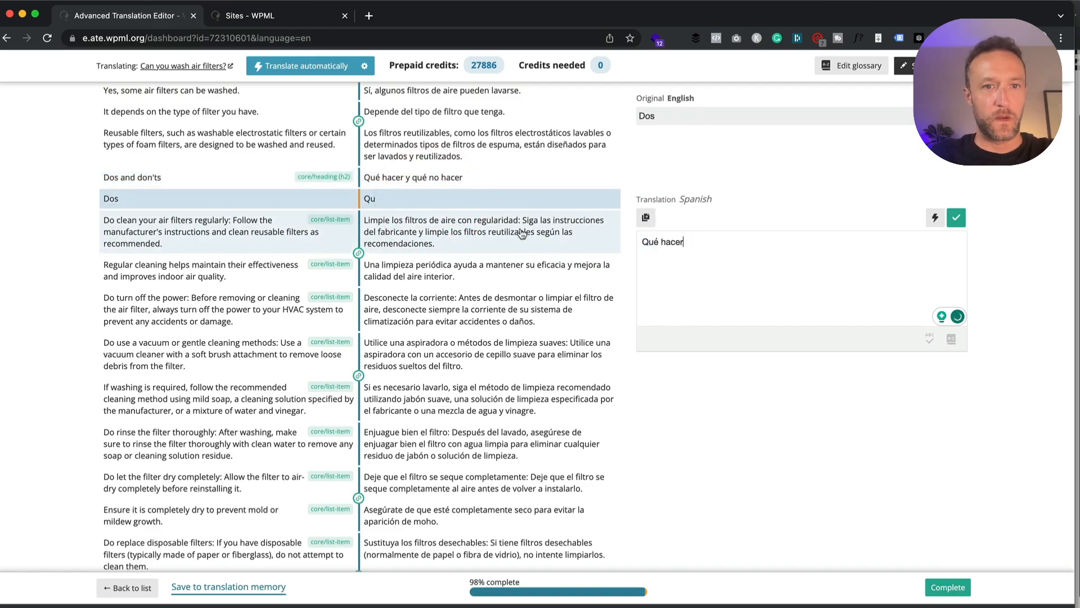
{"action": "left_click", "coordinate": [956, 217]}
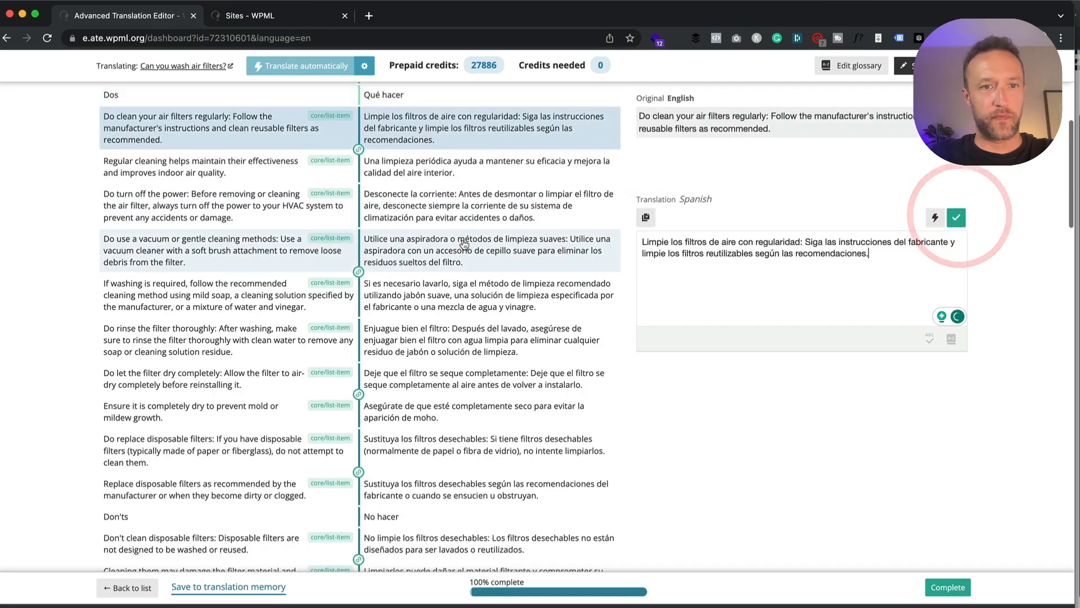
Review the remaining Spanish segments through the final thoughts section and complete the translation of the post.
{"action": "scroll", "coordinate": [463, 243], "scroll_direction": "down", "scroll_amount": 3}
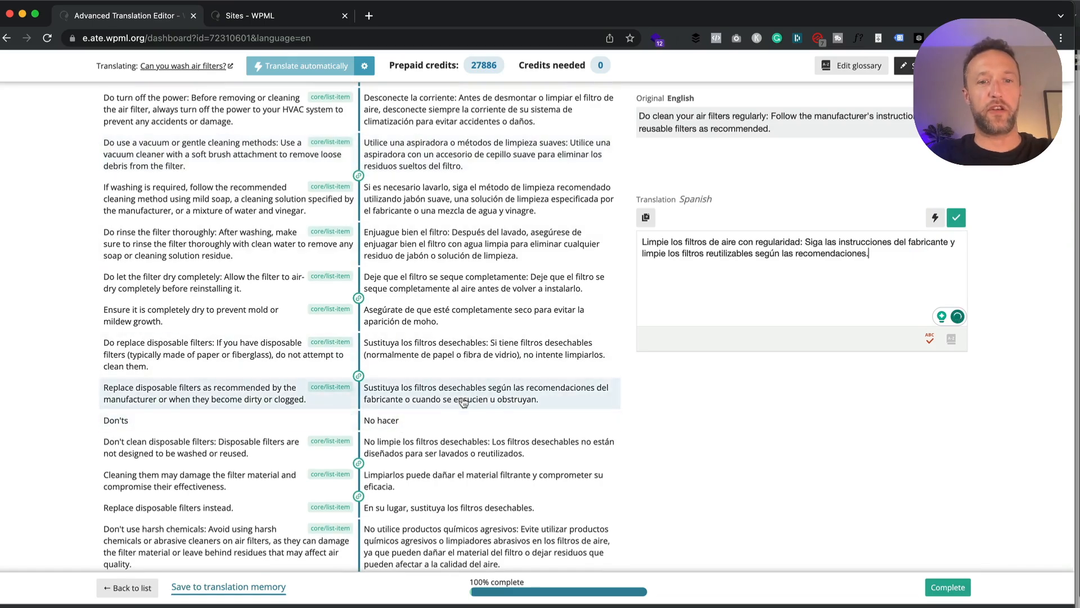
{"action": "scroll", "coordinate": [463, 402], "scroll_direction": "down", "scroll_amount": 15}
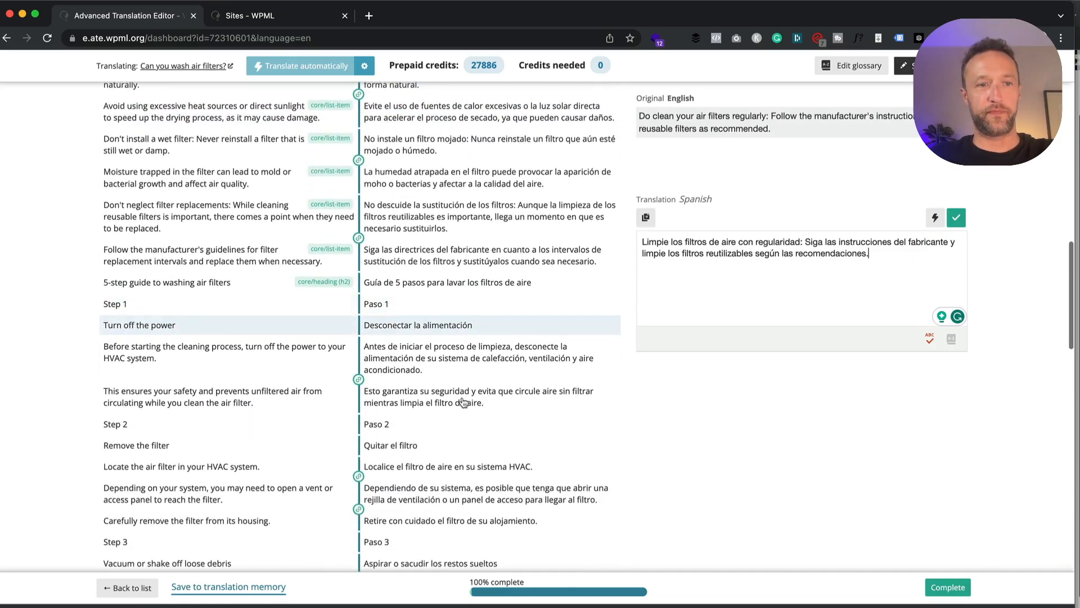
{"action": "scroll", "coordinate": [463, 402], "scroll_direction": "down", "scroll_amount": 15}
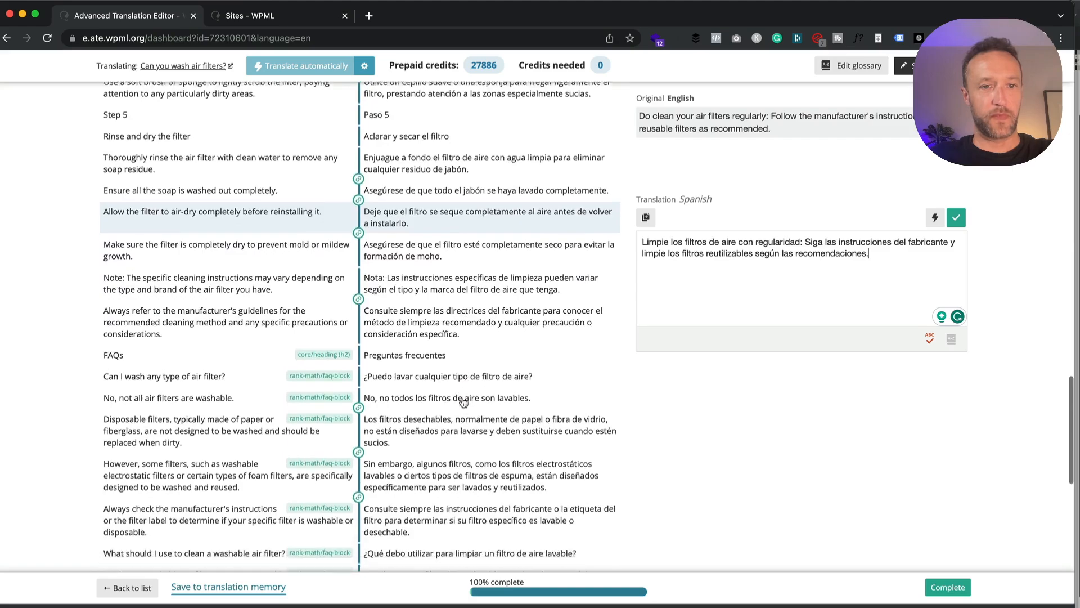
{"action": "scroll", "coordinate": [463, 402], "scroll_direction": "down", "scroll_amount": 7}
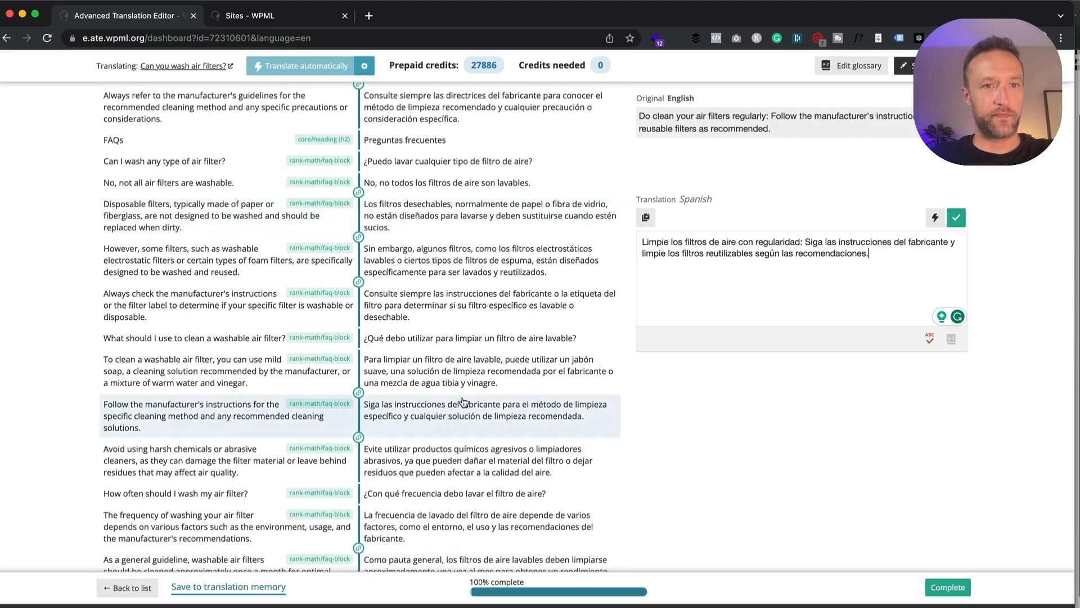
{"action": "scroll", "coordinate": [463, 402], "scroll_direction": "up", "scroll_amount": 2}
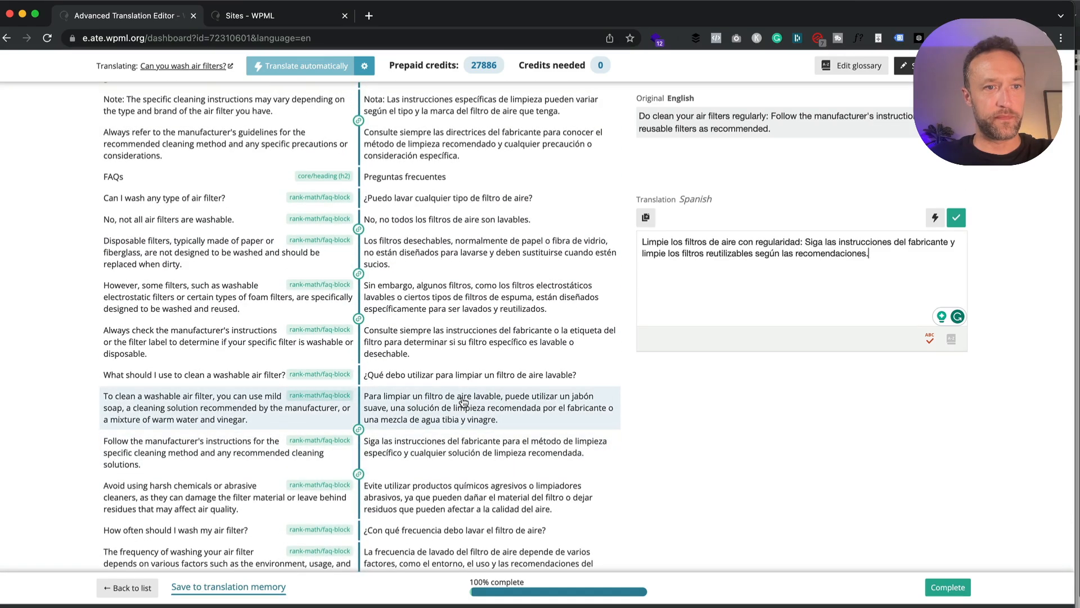
{"action": "scroll", "coordinate": [463, 402], "scroll_direction": "down", "scroll_amount": 14}
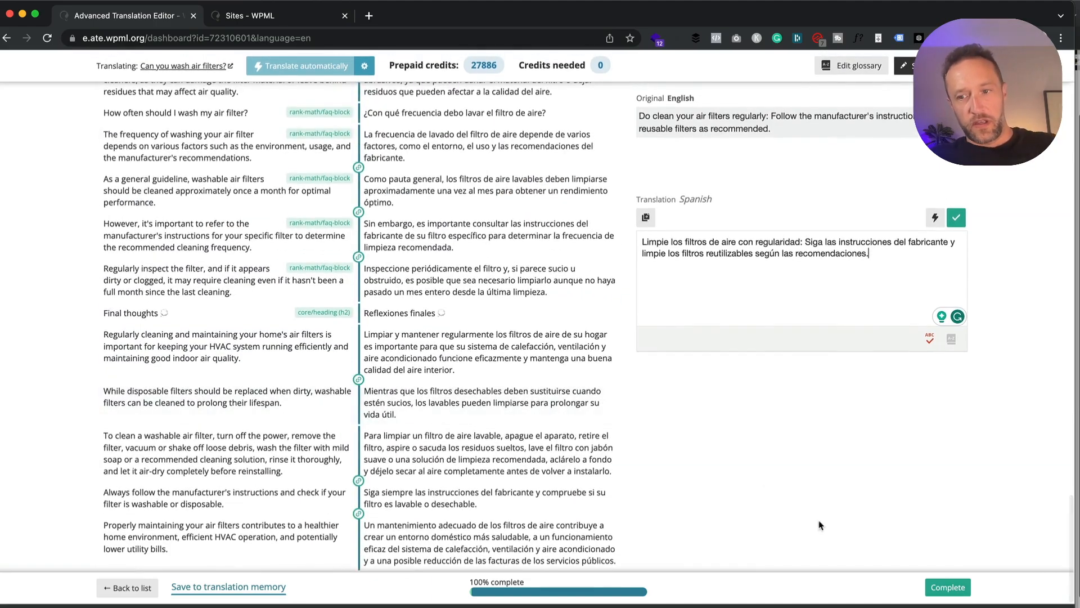
{"action": "left_click", "coordinate": [948, 587]}
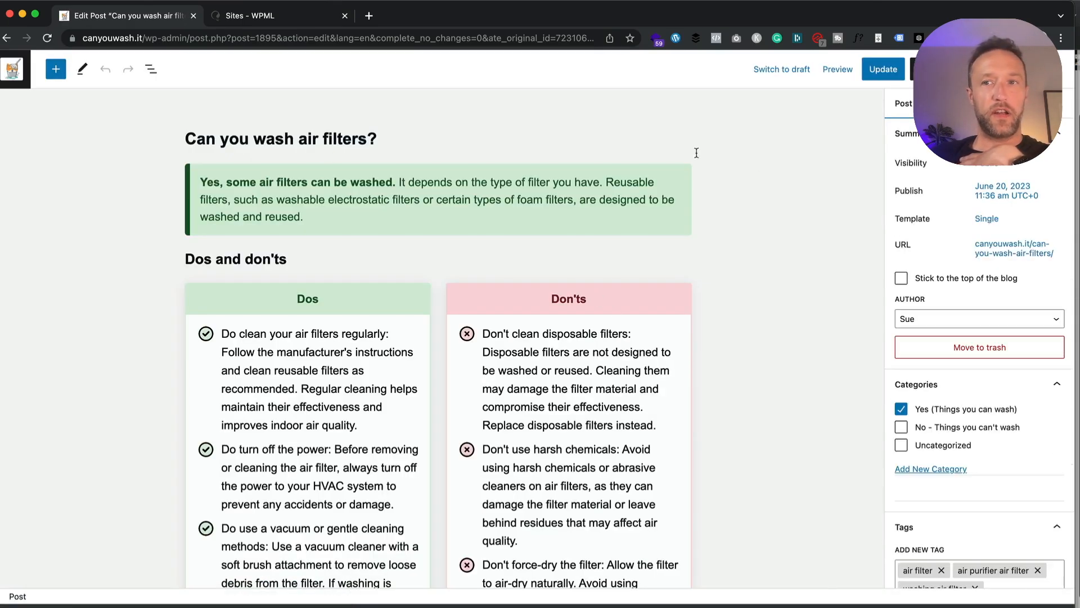
Open the live English air filters post from its permalink and examine the page from header to footer for language options.
{"action": "left_click", "coordinate": [1007, 247]}
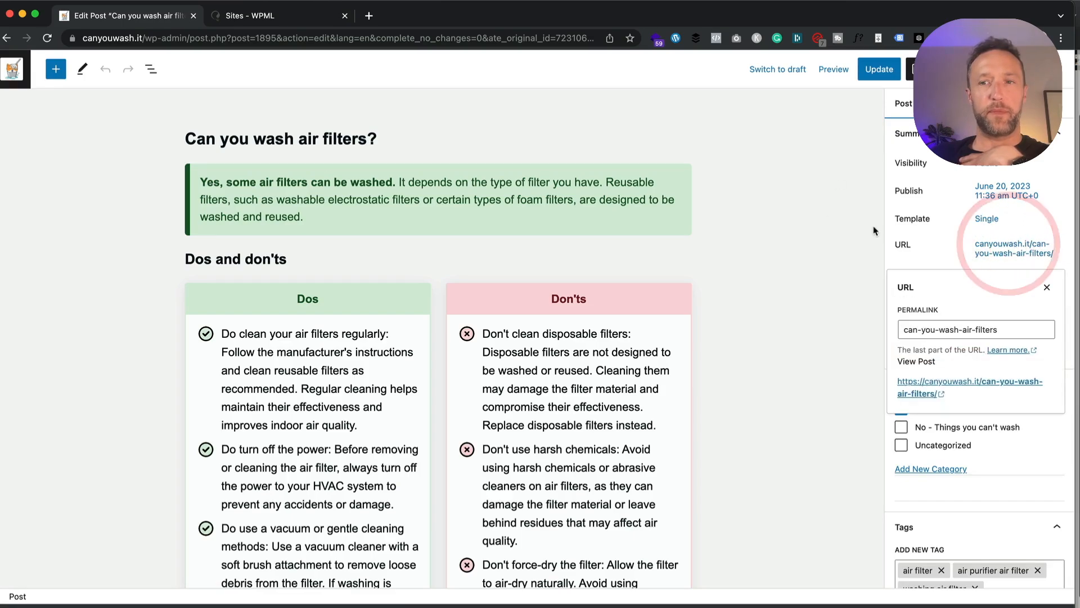
{"action": "left_click", "coordinate": [917, 388]}
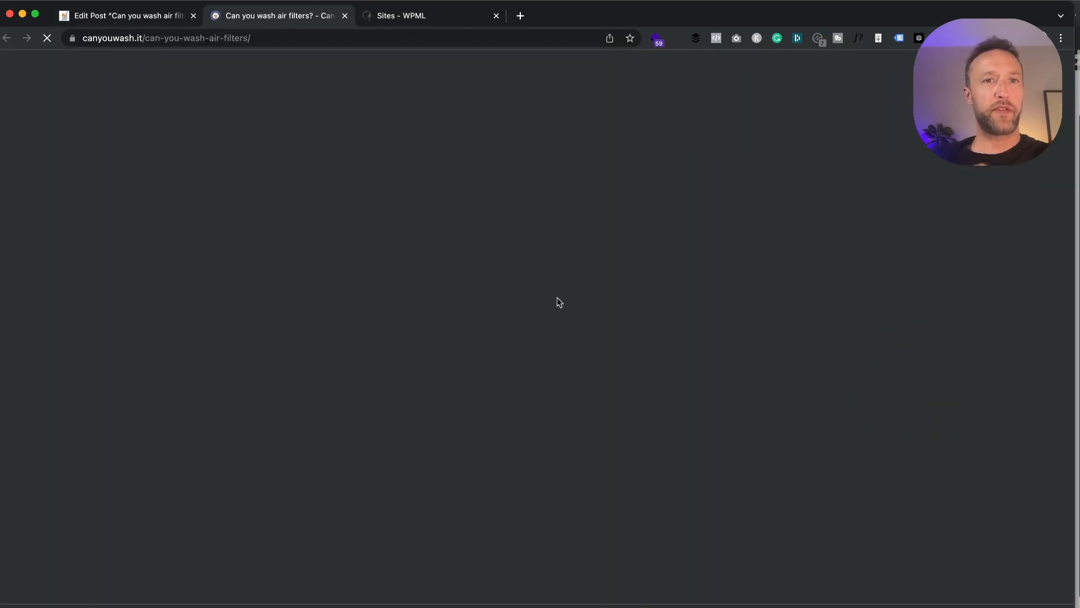
{"action": "scroll", "coordinate": [717, 180], "scroll_direction": "down", "scroll_amount": 3}
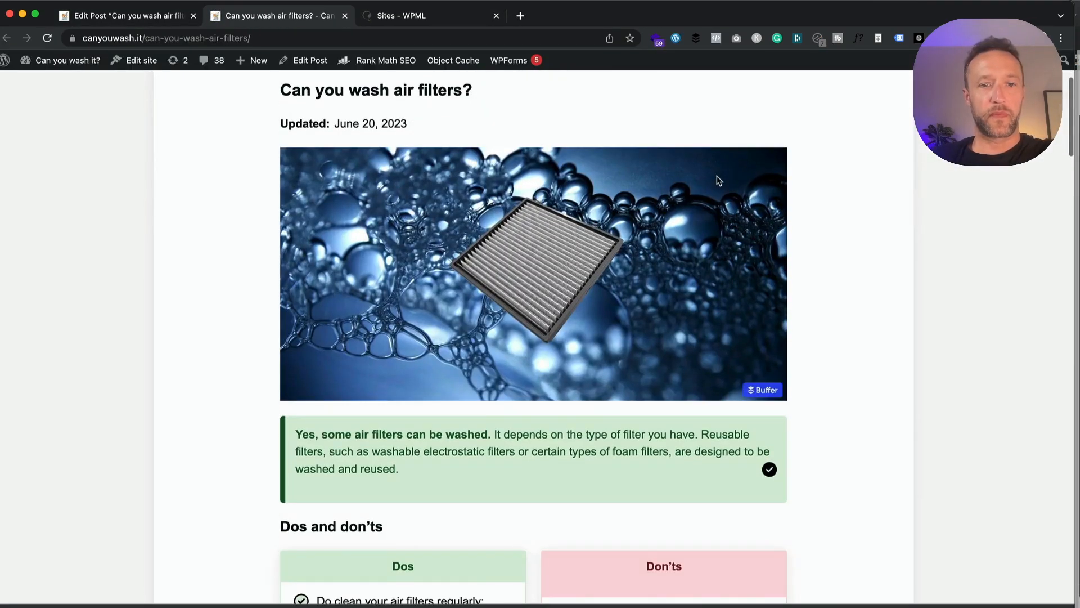
{"action": "scroll", "coordinate": [718, 180], "scroll_direction": "down", "scroll_amount": 2}
{"action": "scroll", "coordinate": [717, 180], "scroll_direction": "up", "scroll_amount": 3}
{"action": "scroll", "coordinate": [717, 180], "scroll_direction": "down", "scroll_amount": 15}
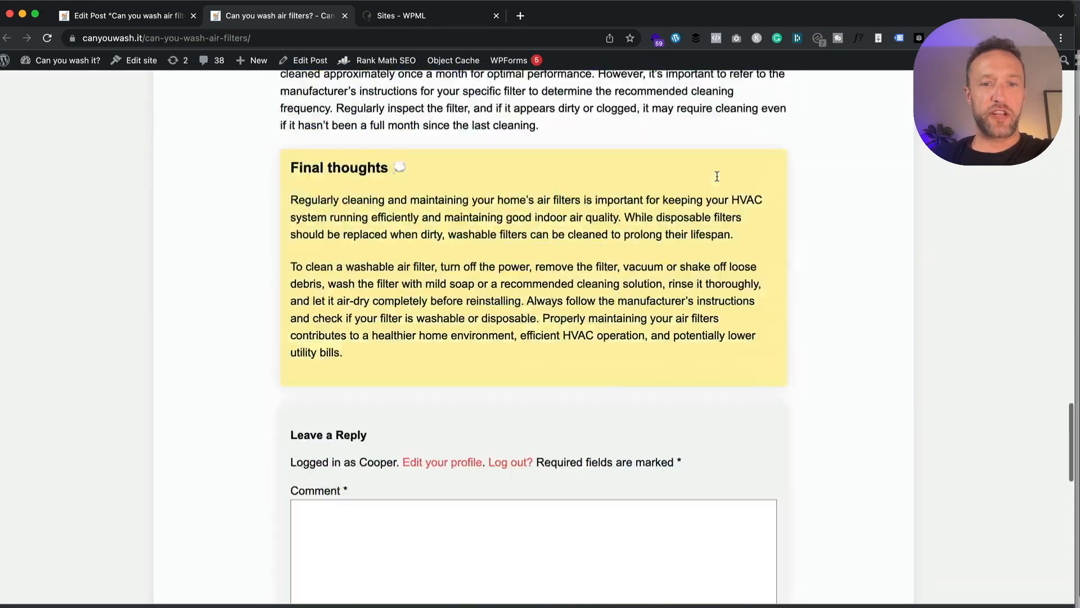
{"action": "scroll", "coordinate": [717, 180], "scroll_direction": "up", "scroll_amount": 10}
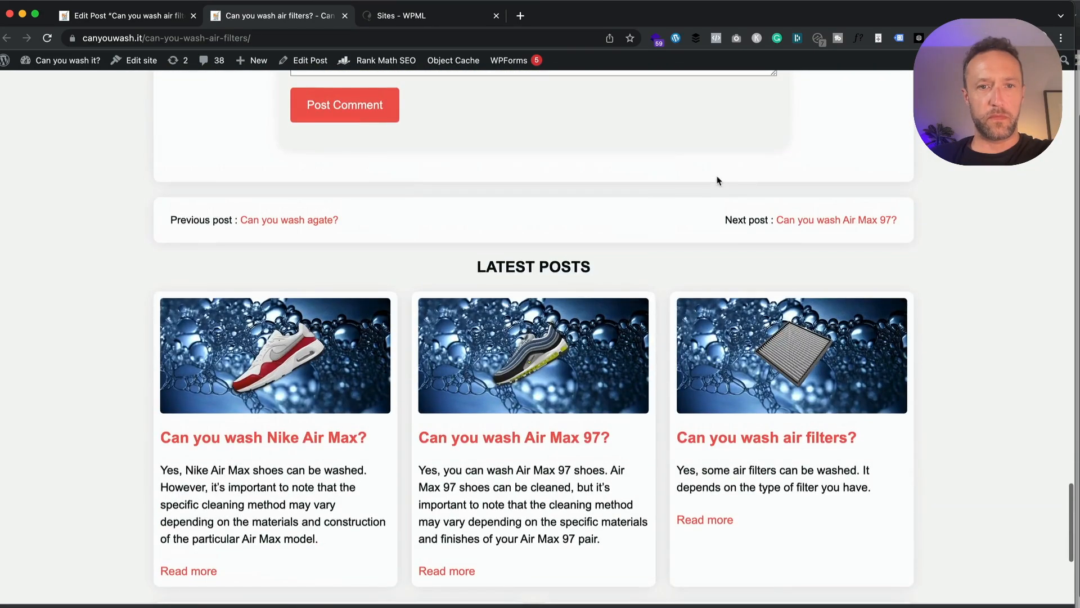
{"action": "scroll", "coordinate": [667, 304], "scroll_direction": "down", "scroll_amount": 9}
{"action": "scroll", "coordinate": [666, 305], "scroll_direction": "down", "scroll_amount": 1}
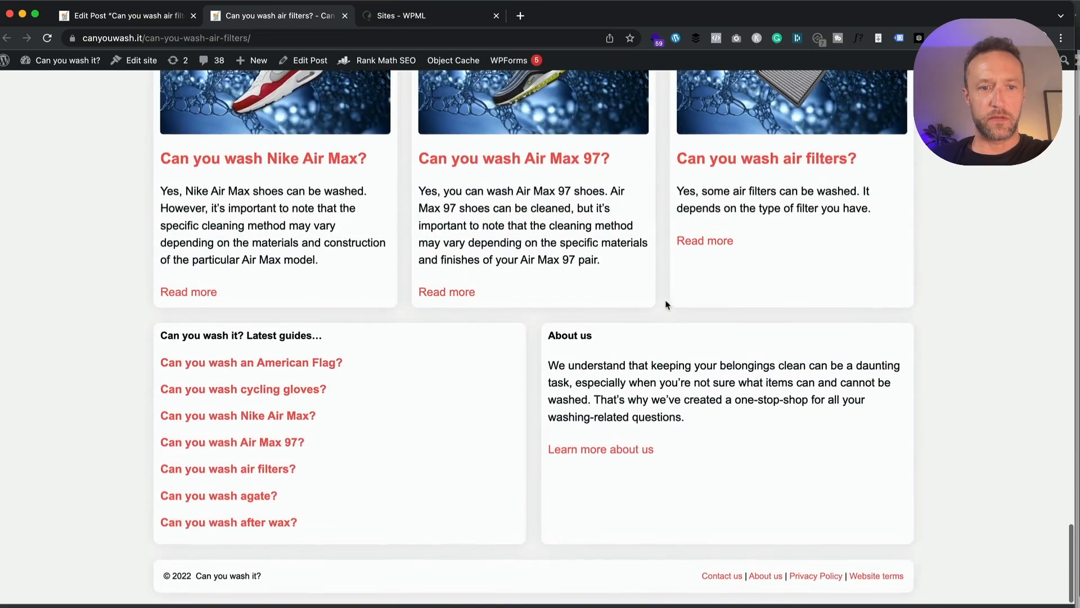
{"action": "scroll", "coordinate": [666, 305], "scroll_direction": "up", "scroll_amount": 20}
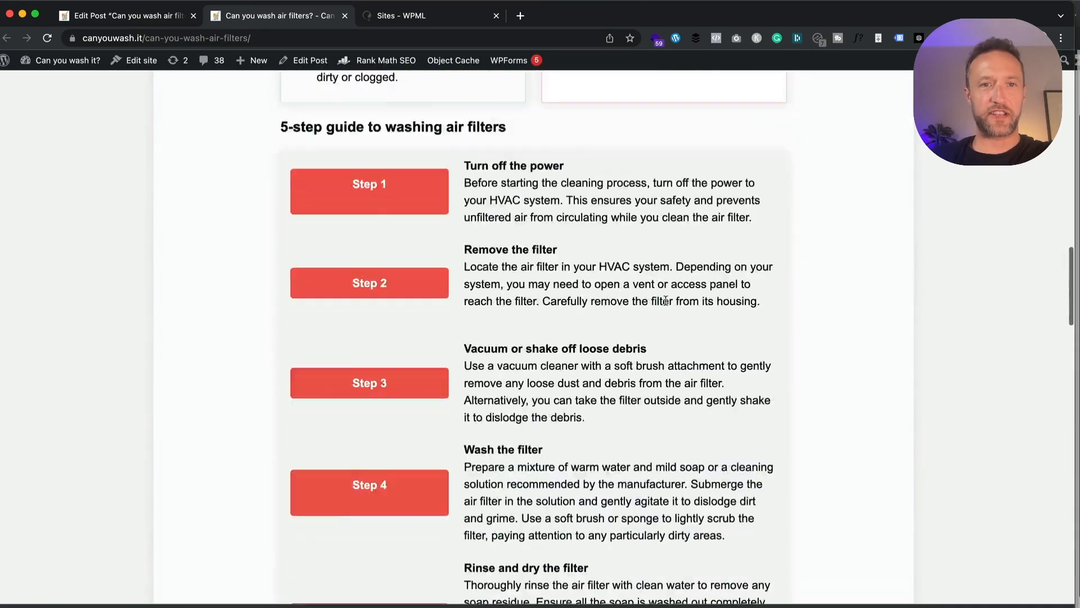
{"action": "scroll", "coordinate": [666, 304], "scroll_direction": "down", "scroll_amount": 20}
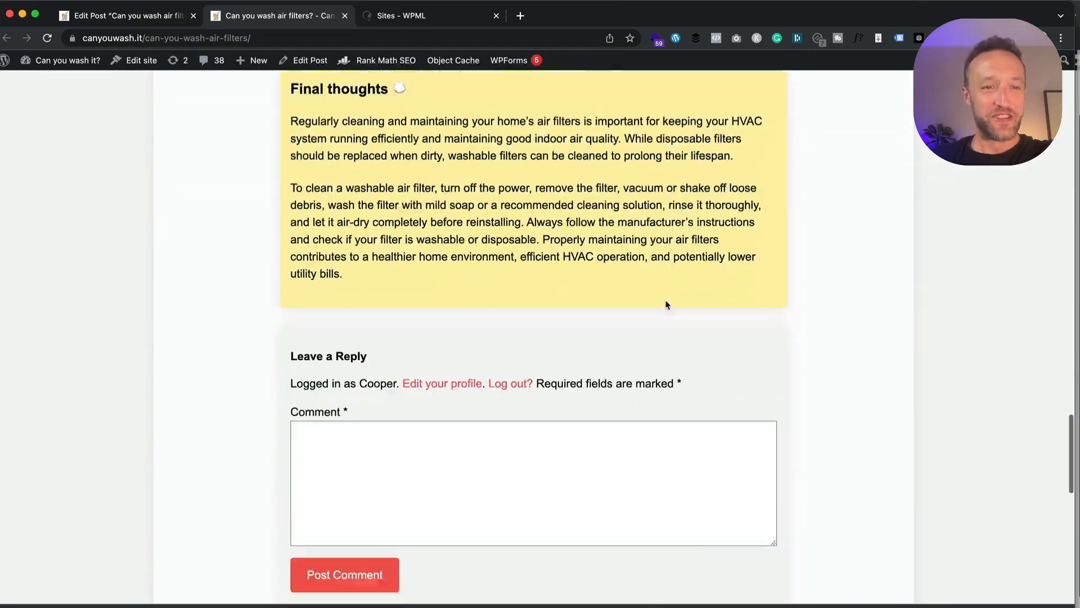
{"action": "scroll", "coordinate": [666, 305], "scroll_direction": "up", "scroll_amount": 20}
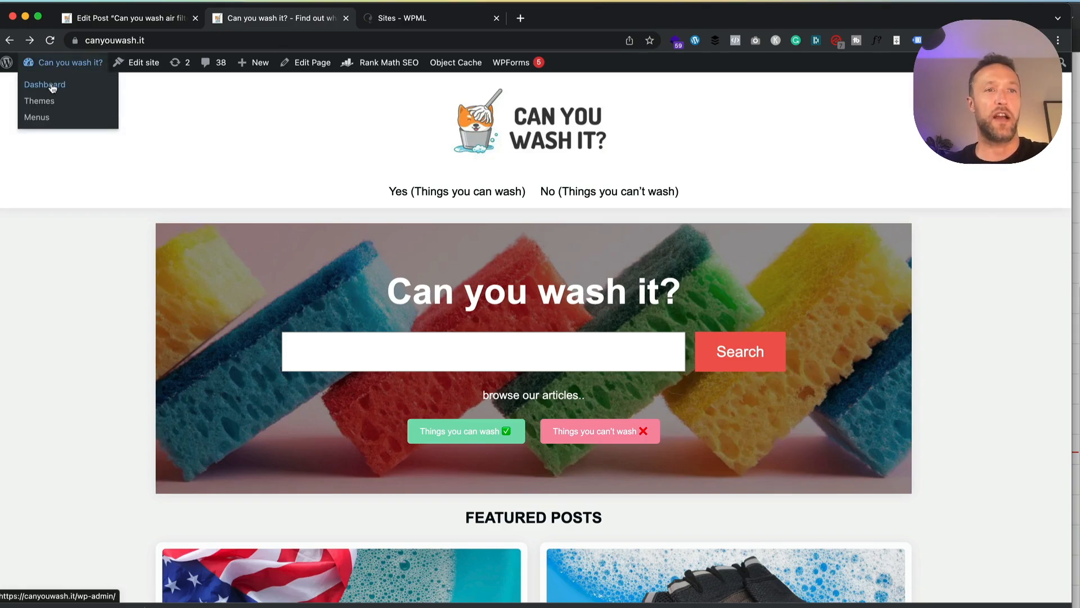
Open WPML's language settings from the site's admin dashboard and enable the language switcher in the footer.
{"action": "left_click", "coordinate": [52, 88]}
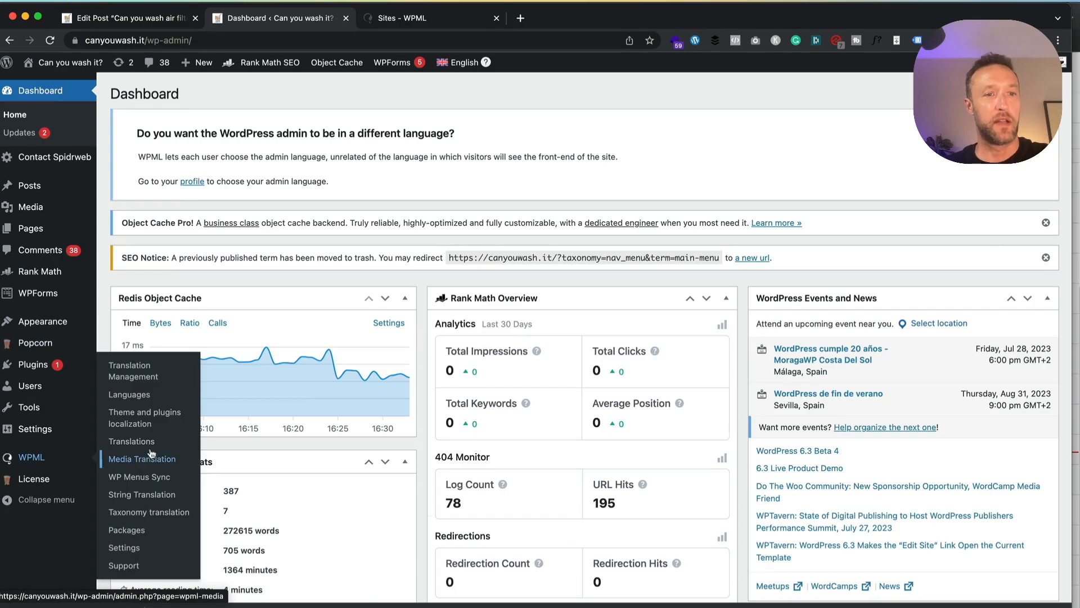
{"action": "left_click", "coordinate": [159, 399]}
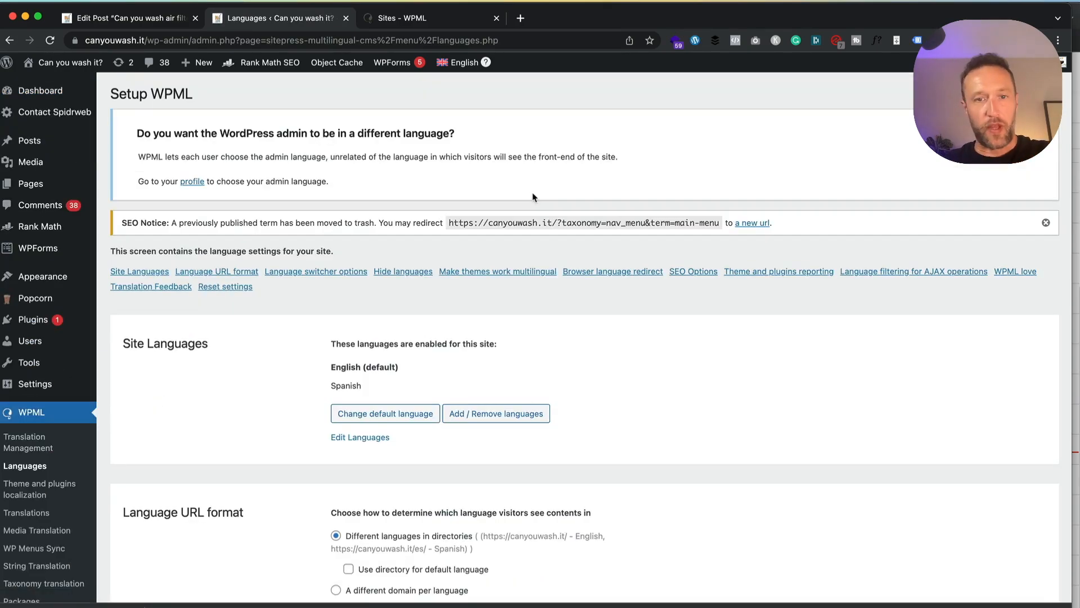
{"action": "scroll", "coordinate": [535, 195], "scroll_direction": "down", "scroll_amount": 10}
{"action": "scroll", "coordinate": [535, 197], "scroll_direction": "down", "scroll_amount": 3}
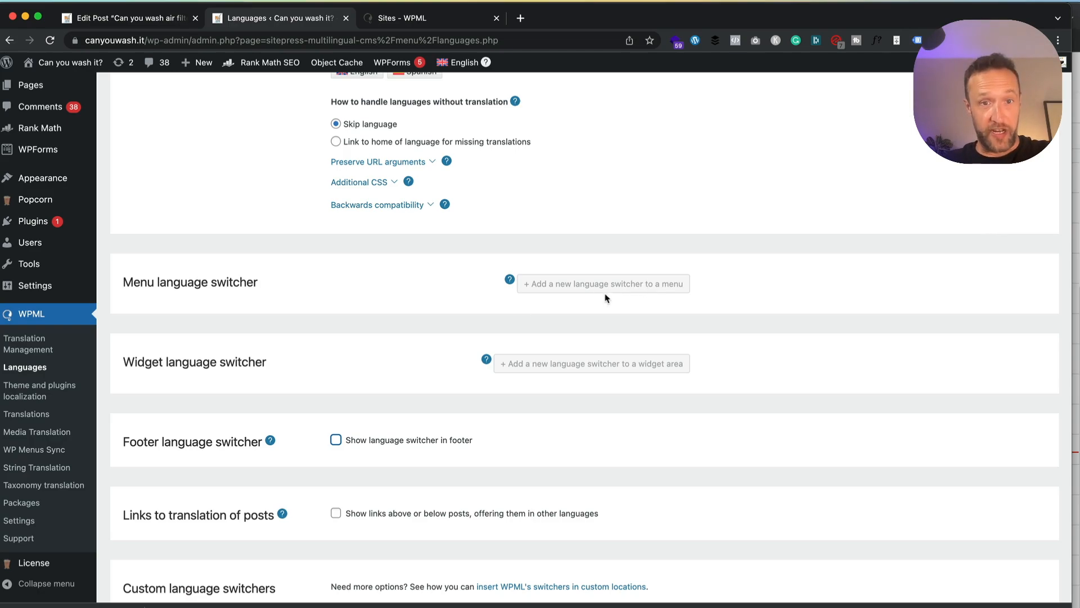
{"action": "scroll", "coordinate": [606, 298], "scroll_direction": "down", "scroll_amount": 1}
{"action": "scroll", "coordinate": [586, 259], "scroll_direction": "down", "scroll_amount": 1}
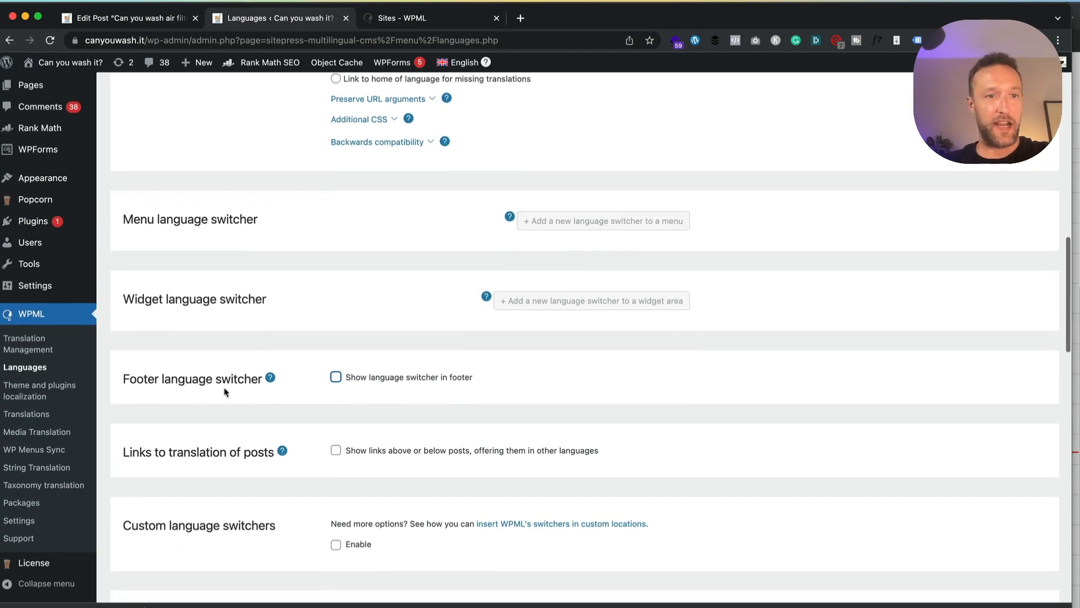
{"action": "left_click", "coordinate": [335, 377]}
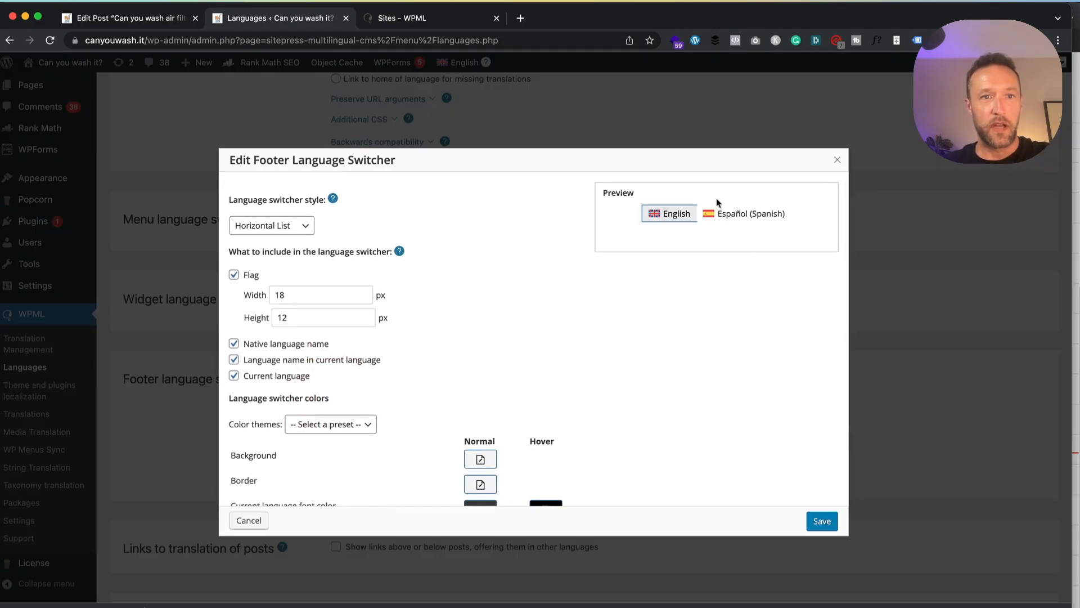
Preview the footer language switcher as a Vertical List, return its style to Horizontal List, and save it.
{"action": "left_click", "coordinate": [301, 225]}
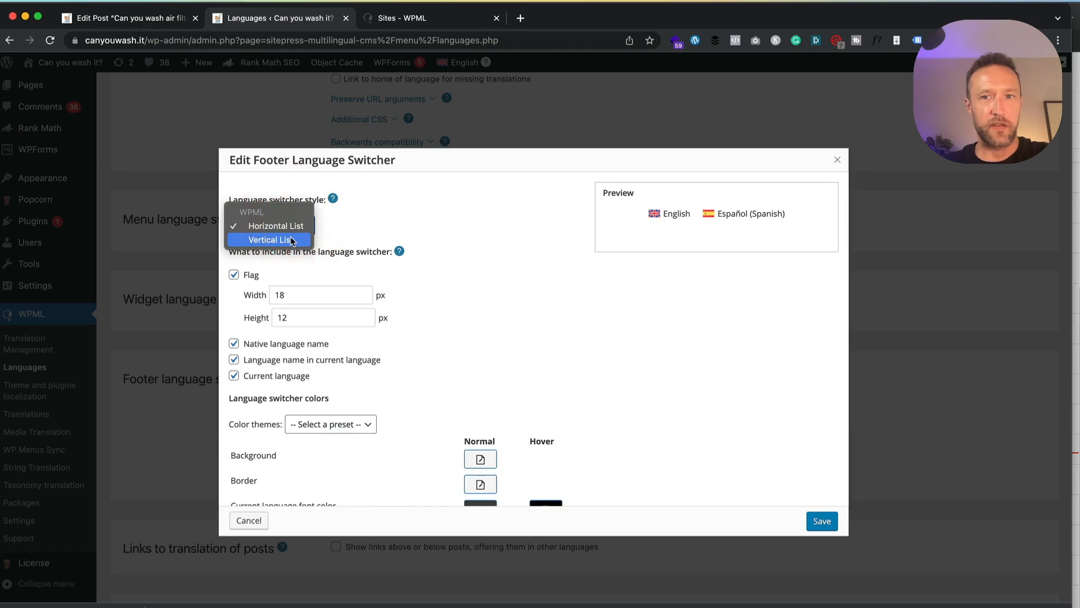
{"action": "left_click", "coordinate": [291, 236]}
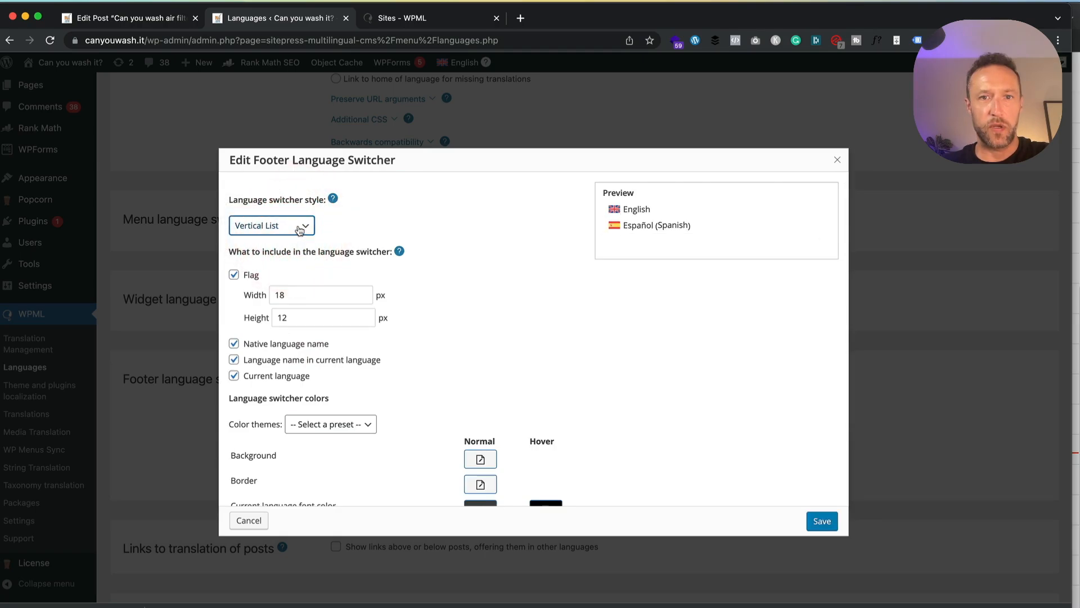
{"action": "left_click", "coordinate": [299, 230]}
{"action": "left_click", "coordinate": [255, 215]}
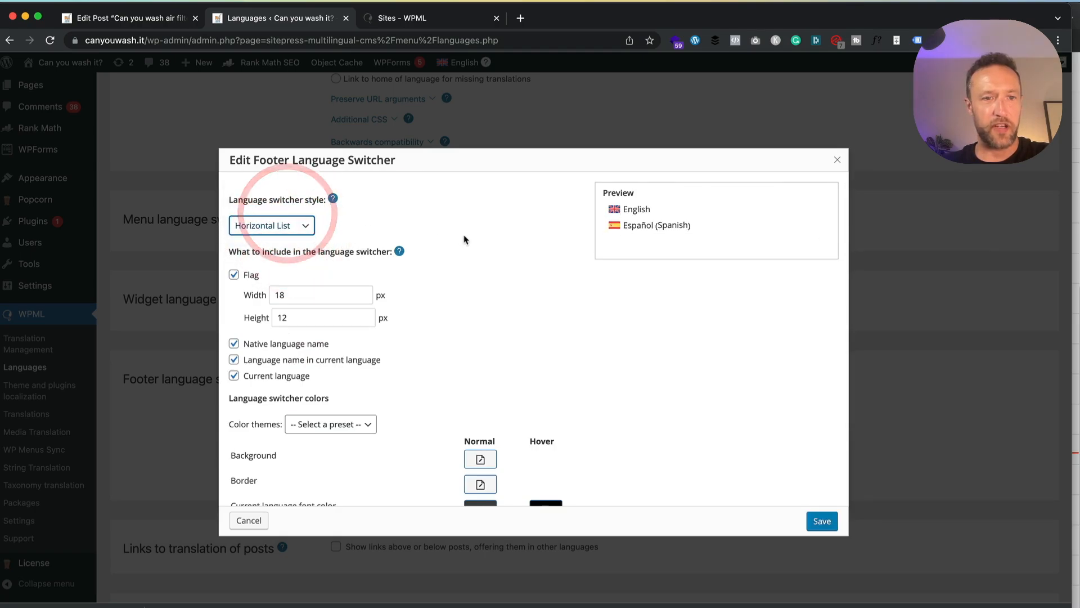
{"action": "scroll", "coordinate": [465, 237], "scroll_direction": "down", "scroll_amount": 3}
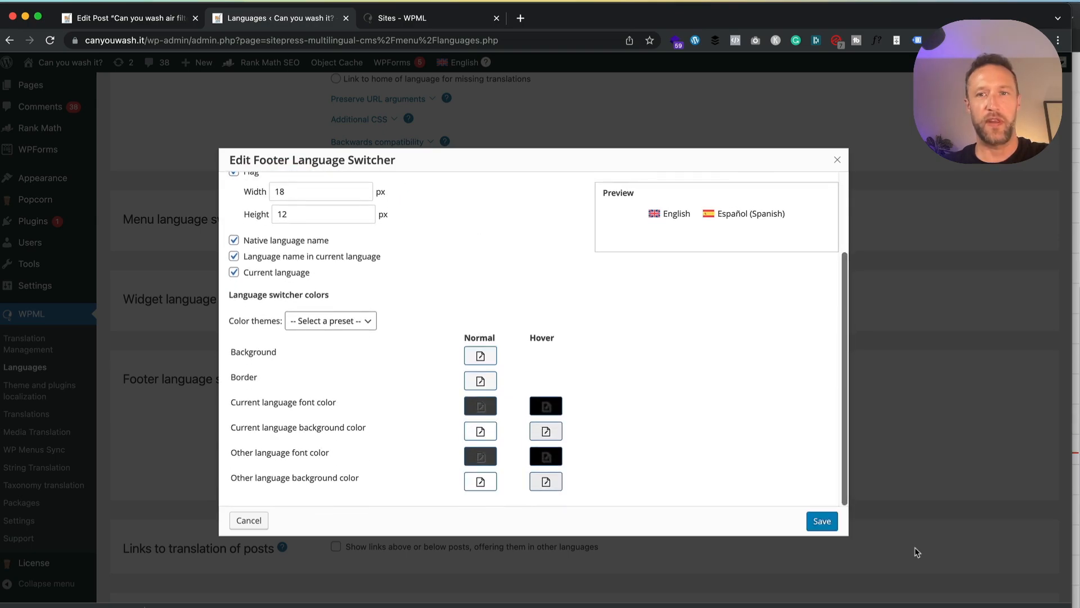
{"action": "left_click", "coordinate": [826, 523]}
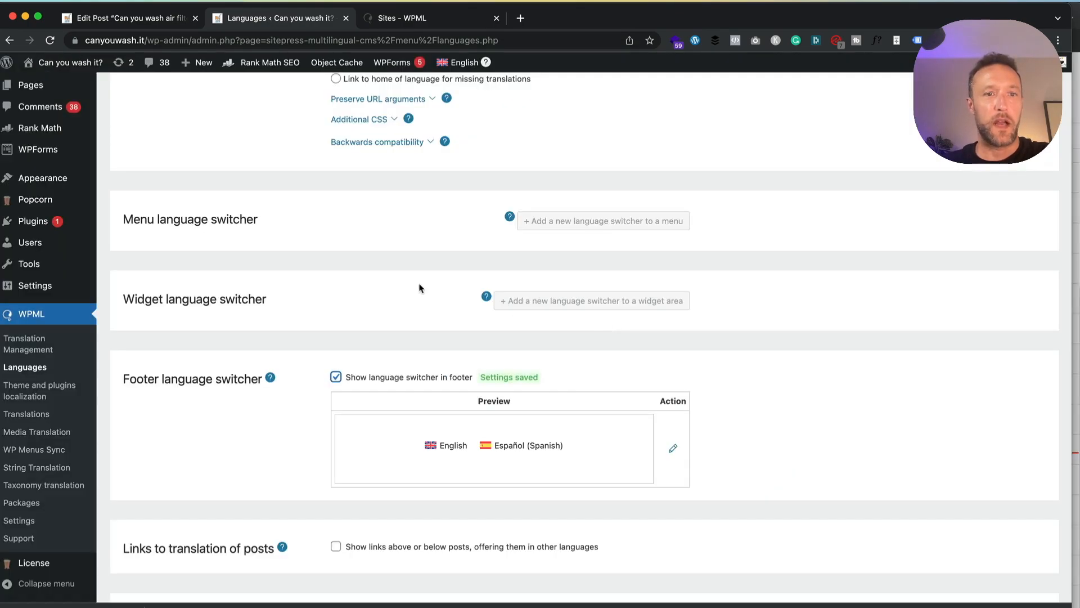
Remove the native language name and the language name in current language from the footer switcher, save it, and review the remaining language settings.
{"action": "left_click", "coordinate": [672, 450]}
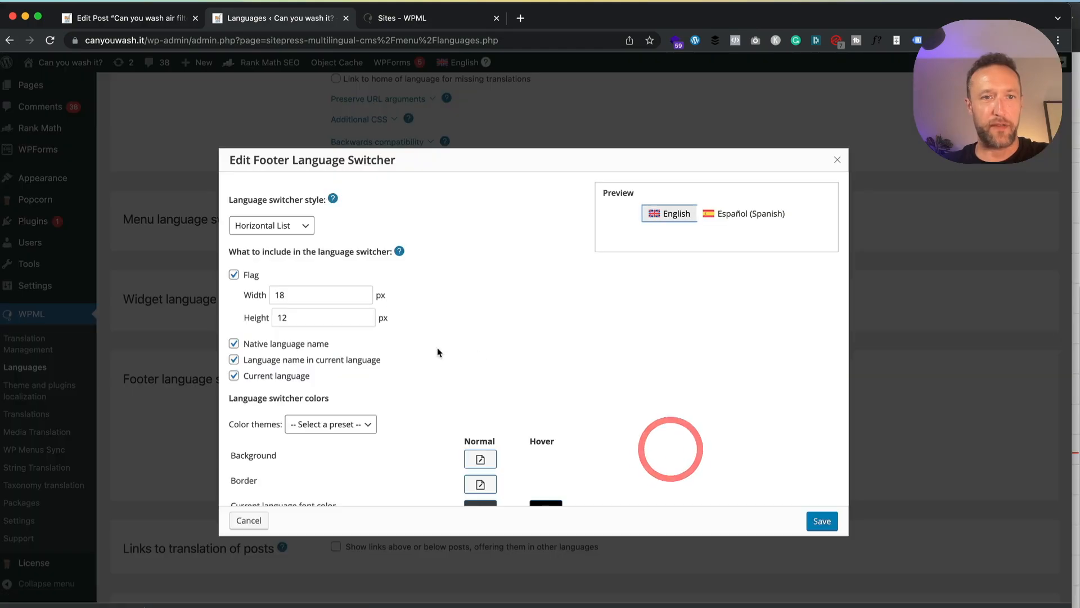
{"action": "left_click", "coordinate": [234, 345]}
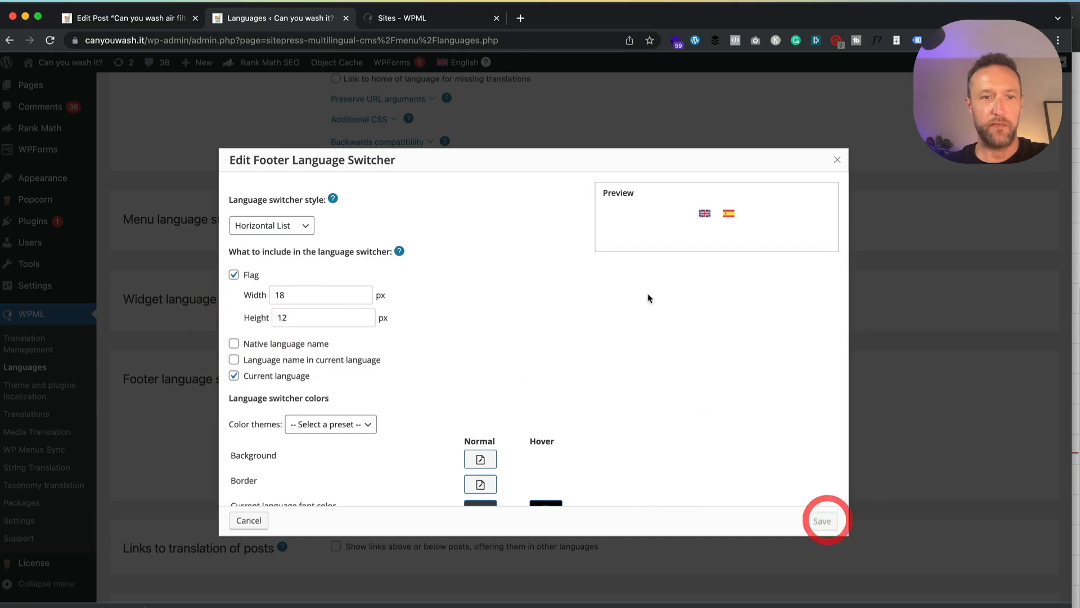
{"action": "scroll", "coordinate": [649, 298], "scroll_direction": "down", "scroll_amount": 10}
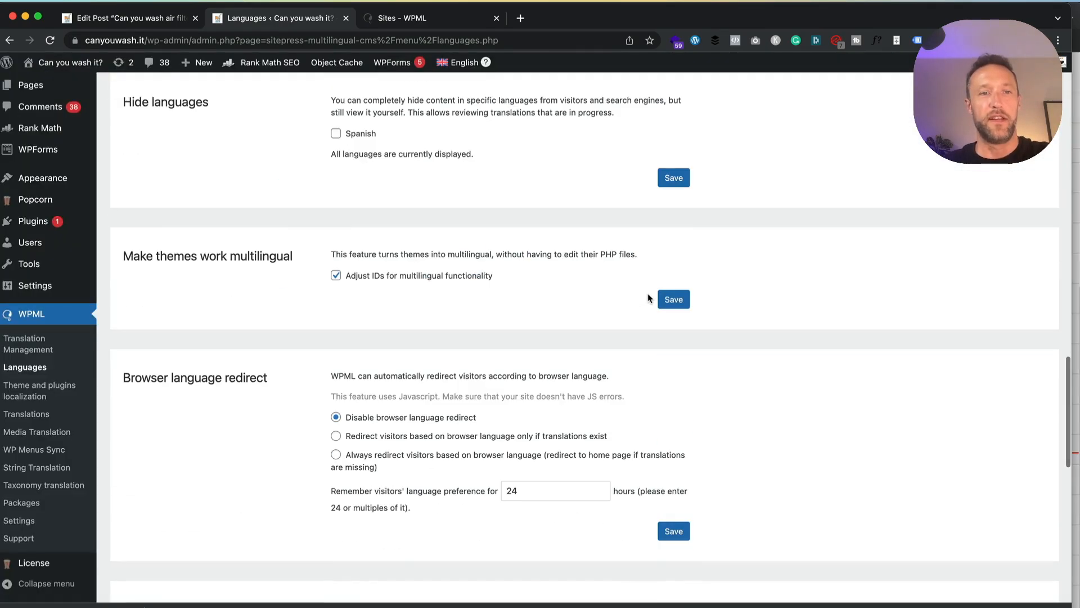
{"action": "scroll", "coordinate": [647, 299], "scroll_direction": "down", "scroll_amount": 15}
{"action": "scroll", "coordinate": [730, 445], "scroll_direction": "up", "scroll_amount": 20}
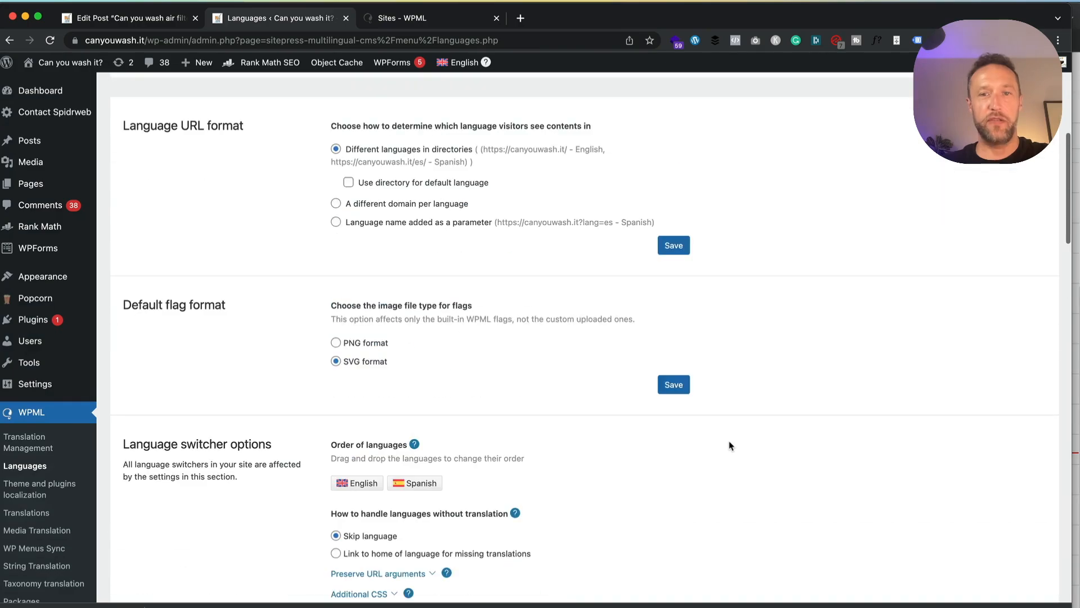
{"action": "scroll", "coordinate": [730, 446], "scroll_direction": "down", "scroll_amount": 7}
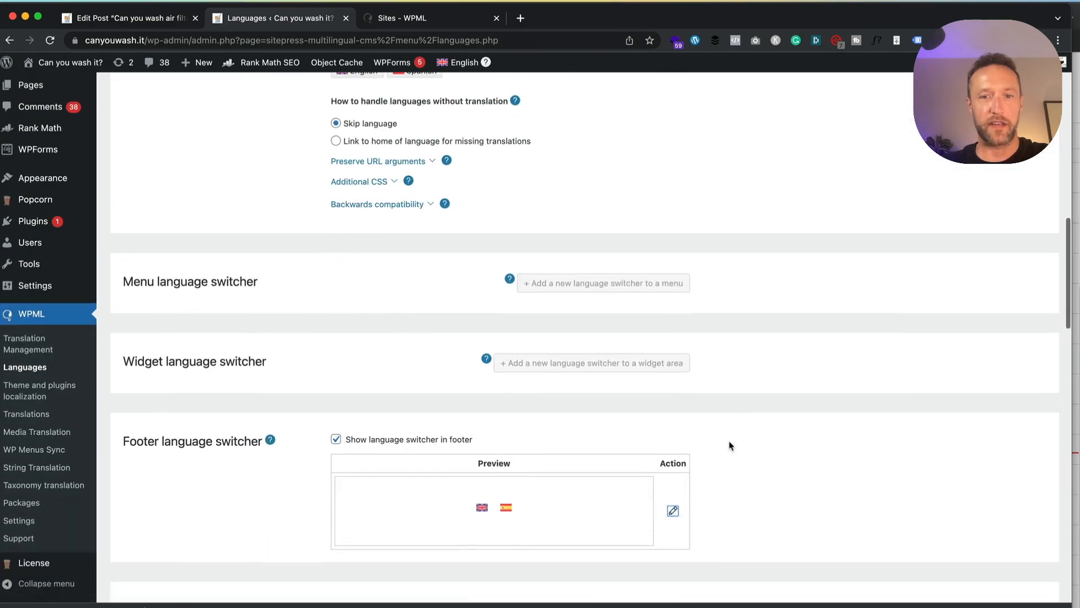
{"action": "scroll", "coordinate": [730, 446], "scroll_direction": "down", "scroll_amount": 3}
{"action": "scroll", "coordinate": [728, 444], "scroll_direction": "up", "scroll_amount": 13}
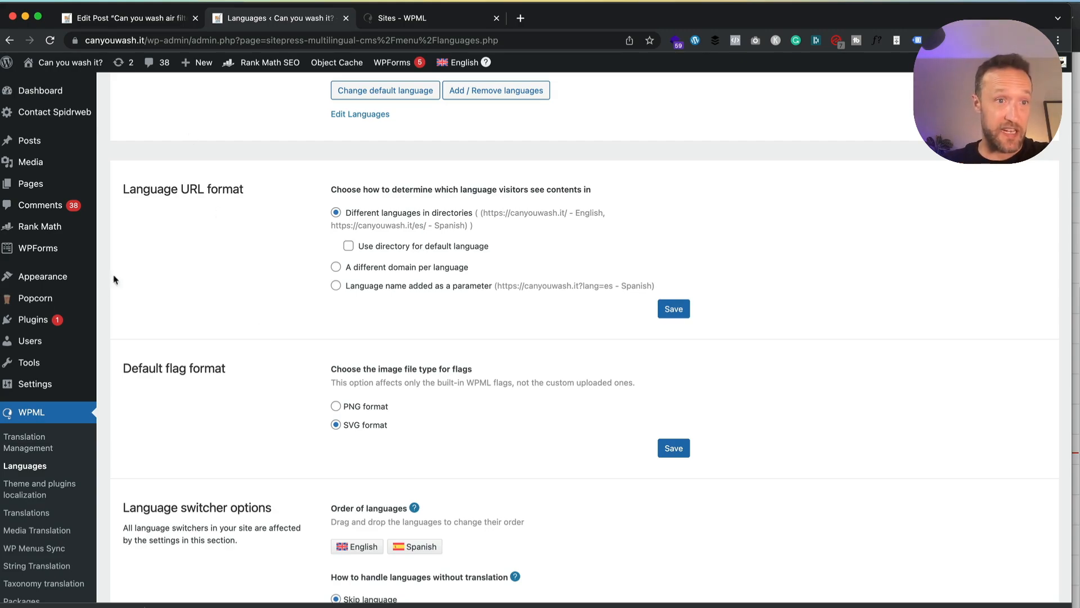
Open the front page template in the site editor and select the Navigation block inside the stacked header.
{"action": "mouse_move", "coordinate": [73, 281]}
{"action": "left_click", "coordinate": [154, 295]}
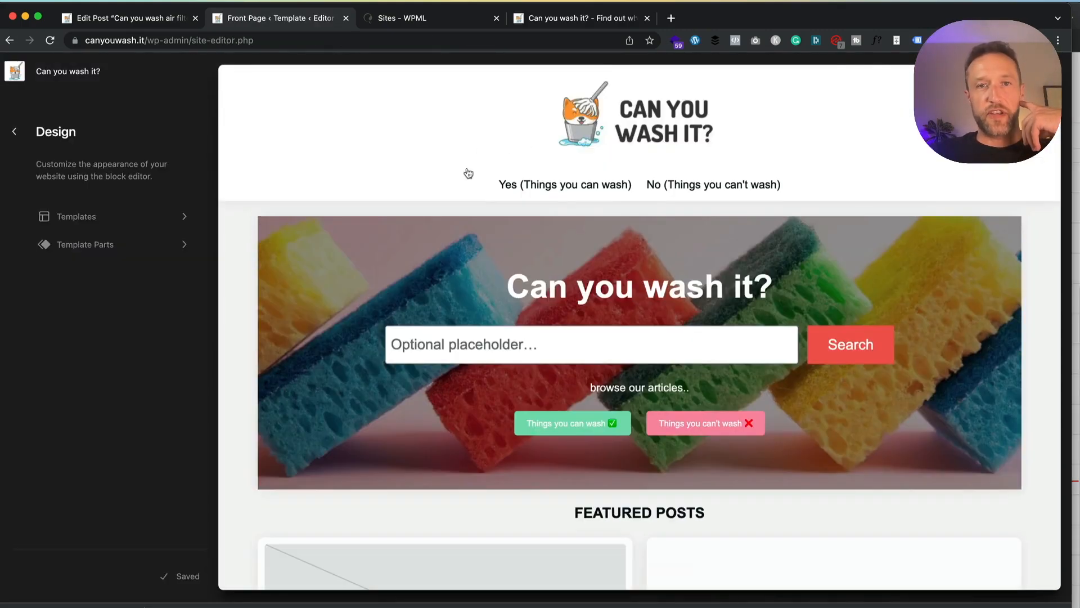
{"action": "left_click", "coordinate": [463, 176]}
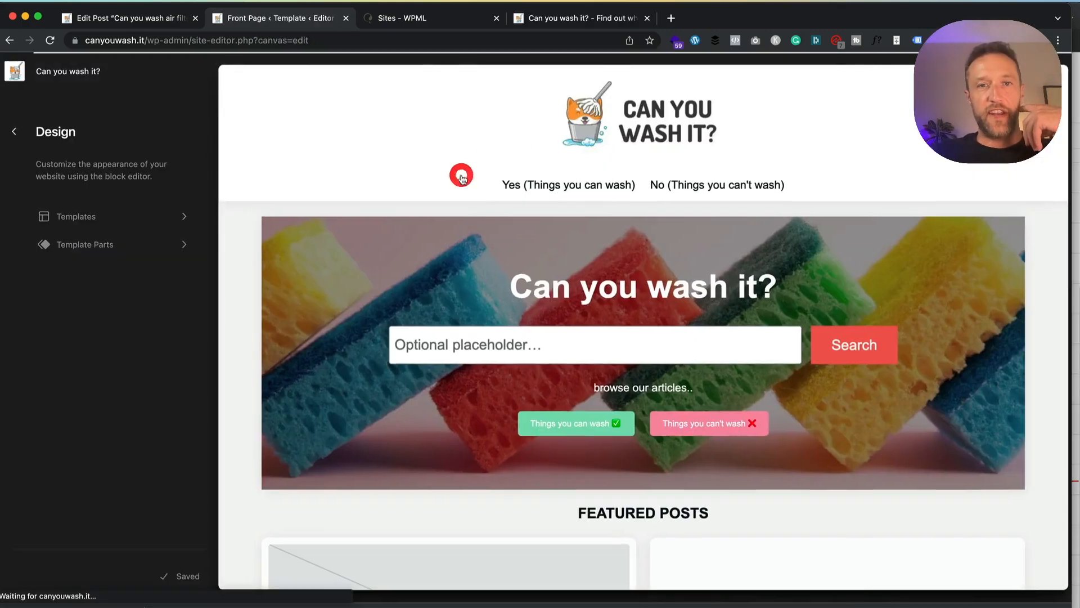
{"action": "left_click", "coordinate": [614, 213]}
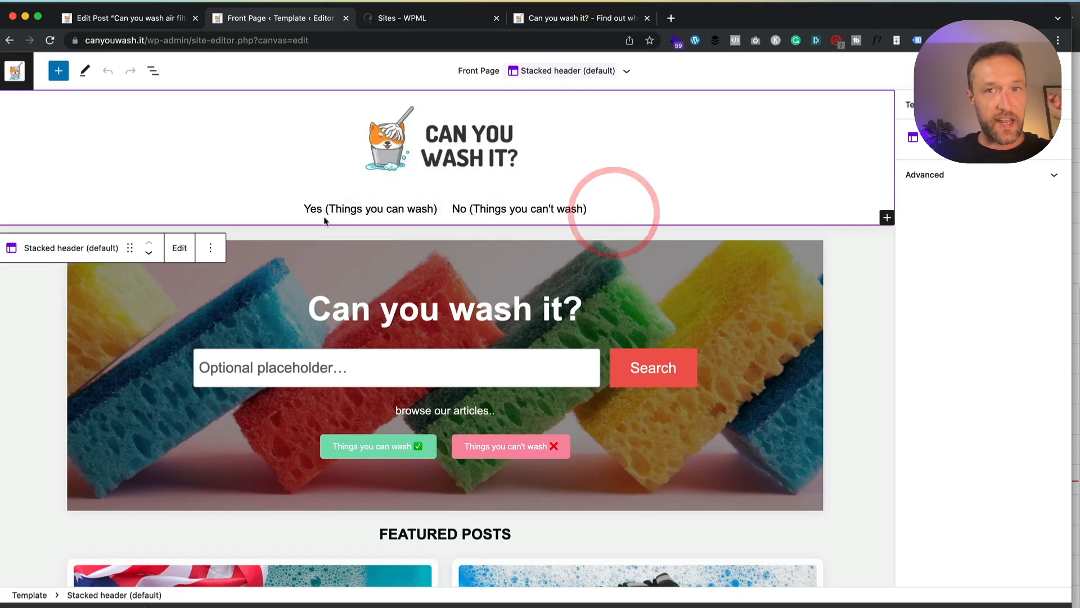
{"action": "left_click", "coordinate": [241, 205]}
{"action": "left_click", "coordinate": [250, 210]}
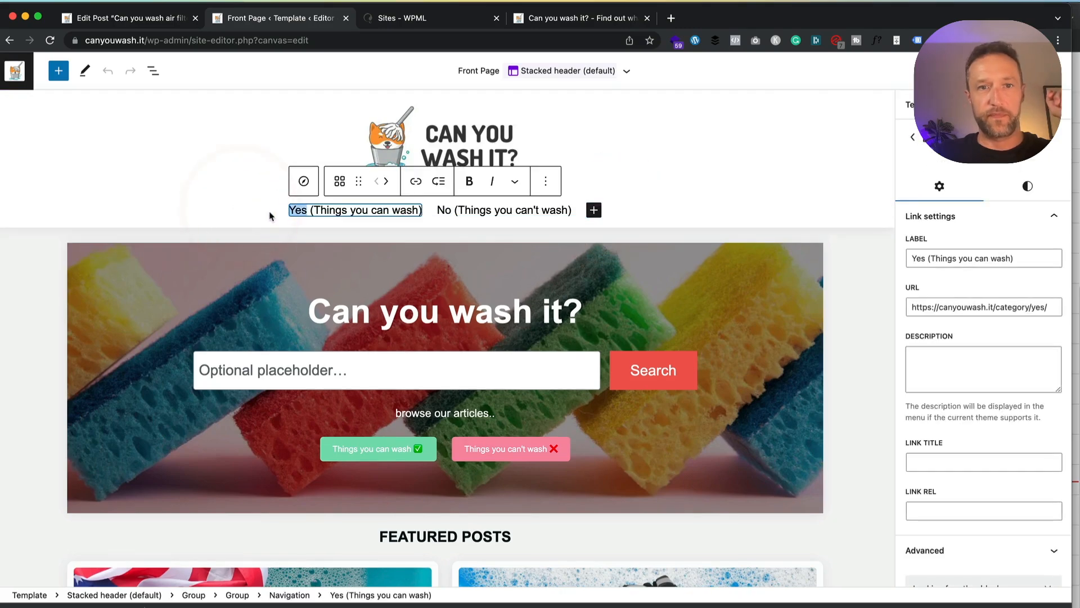
{"action": "left_click", "coordinate": [153, 71]}
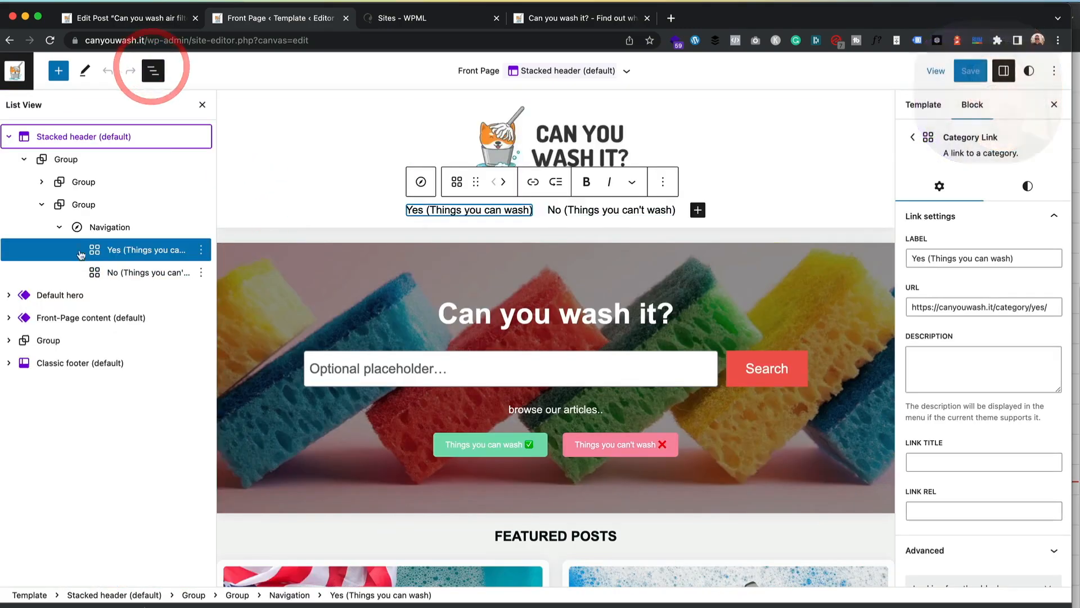
{"action": "left_click", "coordinate": [107, 225]}
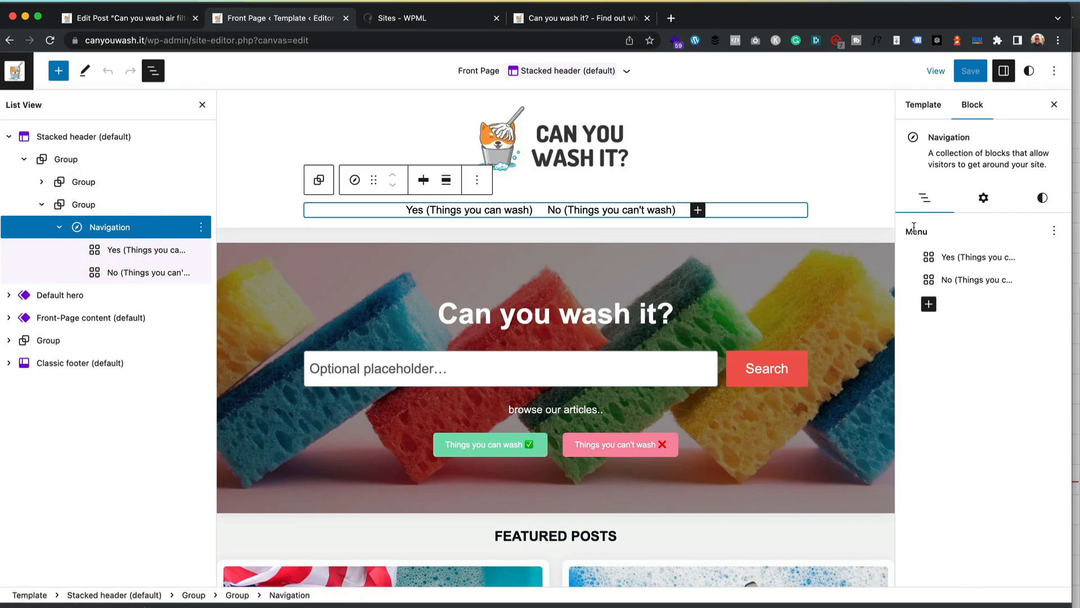
Add a Navigation Language Switcher after the two category links in the header's navigation menu and save the site.
{"action": "left_click", "coordinate": [929, 305]}
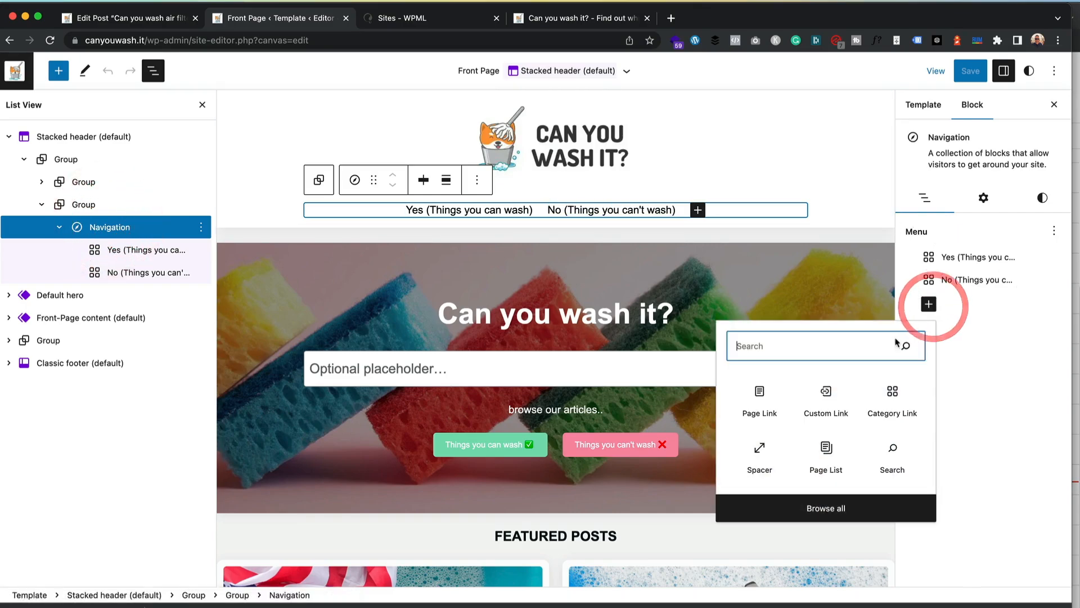
{"action": "type", "text": "swit"}
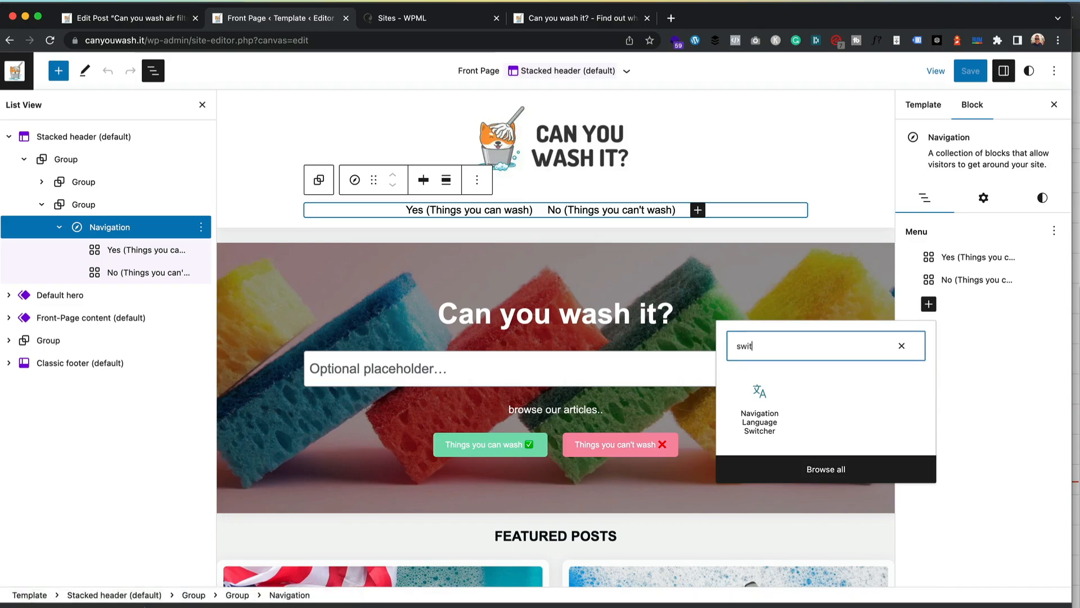
{"action": "left_click", "coordinate": [761, 418]}
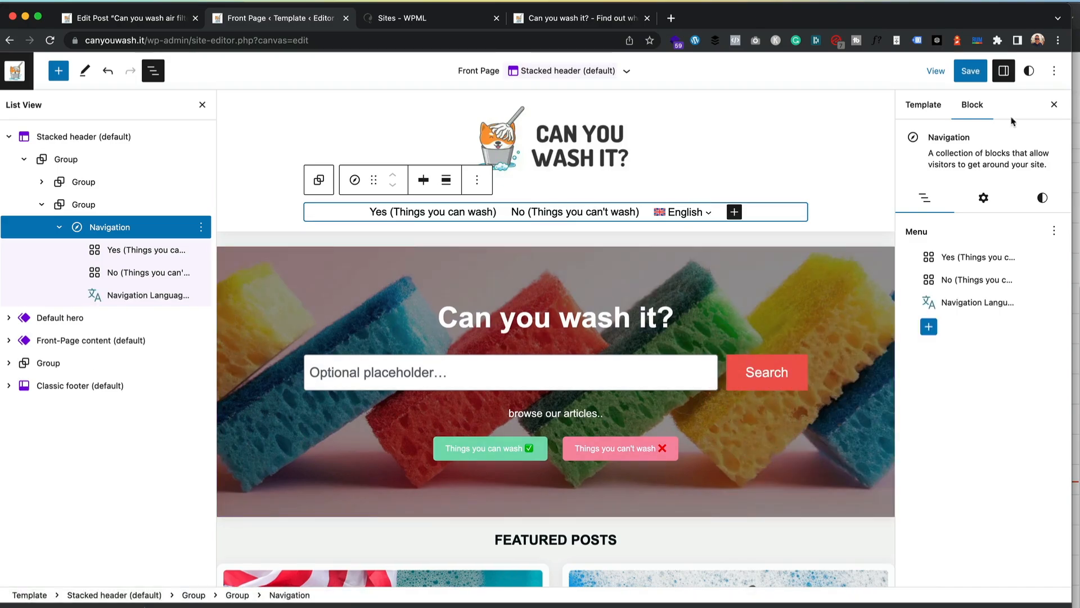
{"action": "left_click", "coordinate": [971, 71]}
{"action": "left_click", "coordinate": [972, 72]}
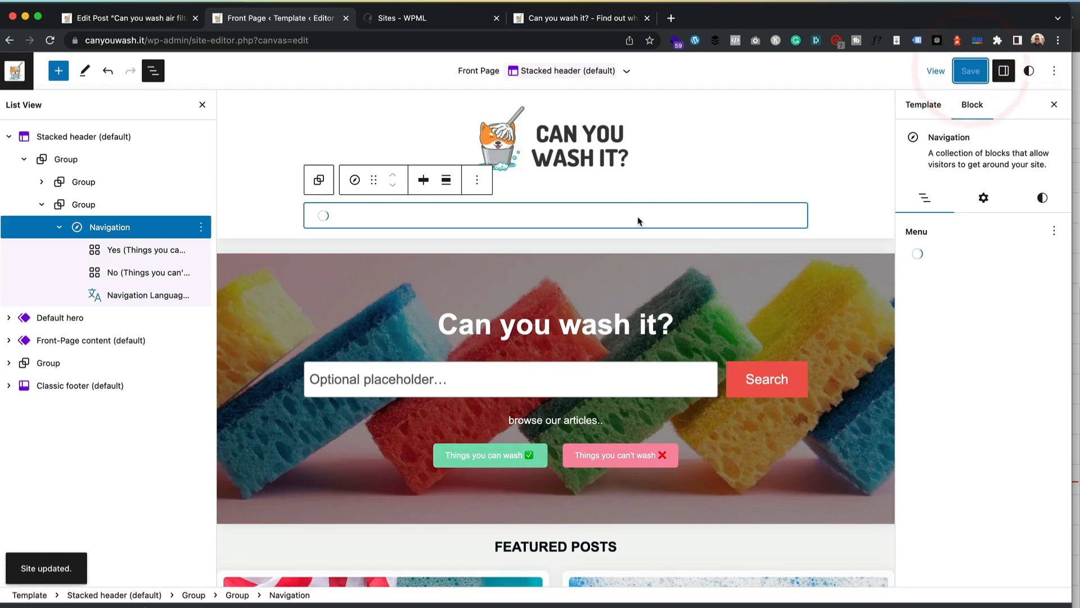
Load the live canyouwash.it home page and examine the header's language switcher and the featured and latest posts.
{"action": "left_click", "coordinate": [155, 39]}
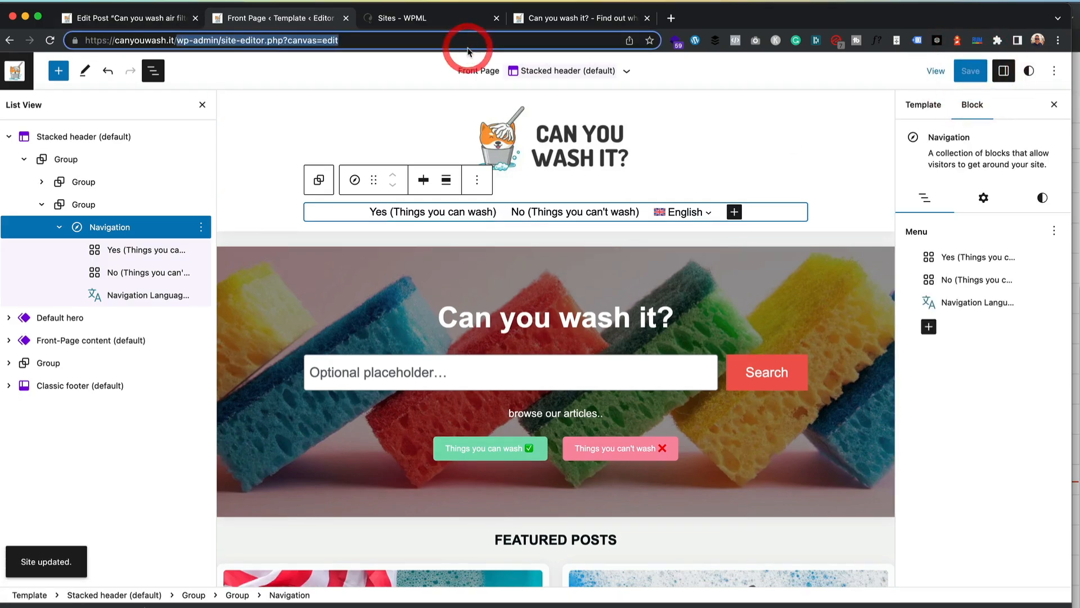
{"action": "type", "text": "canyouwash.it"}
{"action": "key", "text": "Return"}
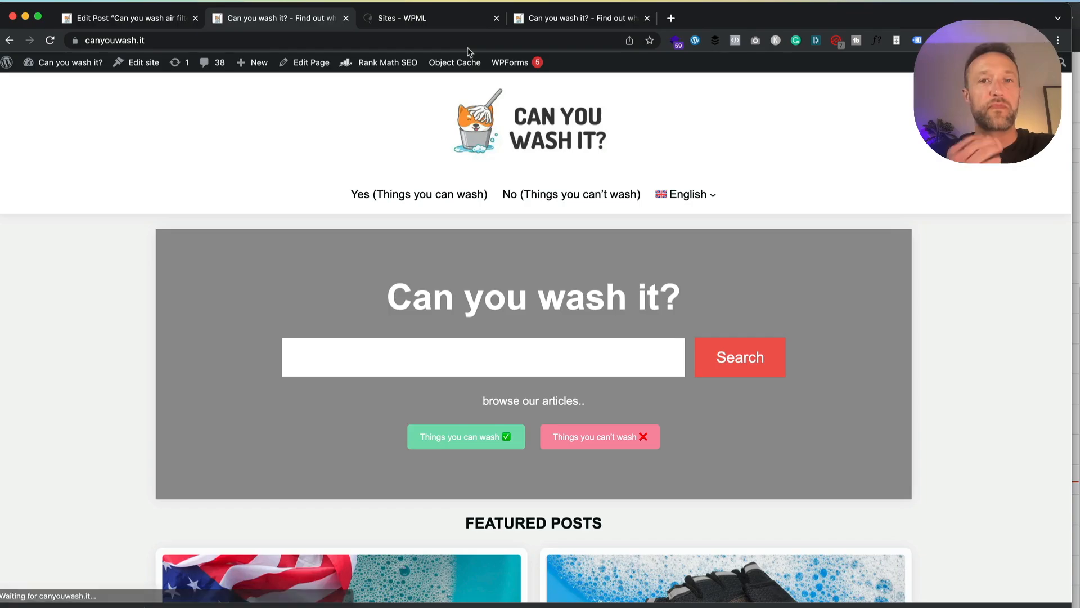
{"action": "scroll", "coordinate": [639, 217], "scroll_direction": "down", "scroll_amount": 5}
{"action": "scroll", "coordinate": [639, 217], "scroll_direction": "down", "scroll_amount": 6}
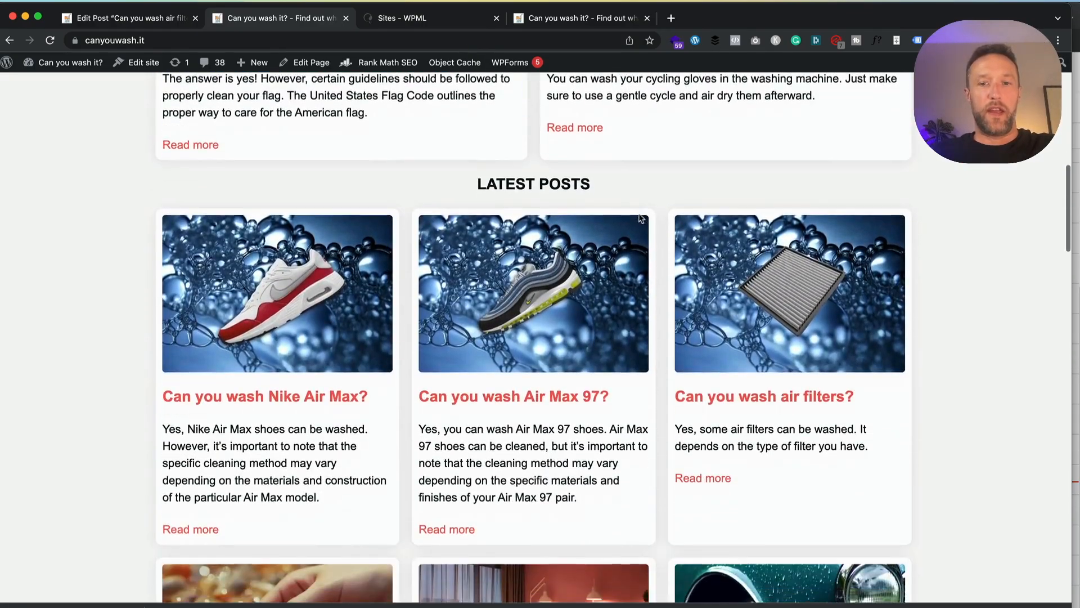
{"action": "scroll", "coordinate": [639, 213], "scroll_direction": "up", "scroll_amount": 10}
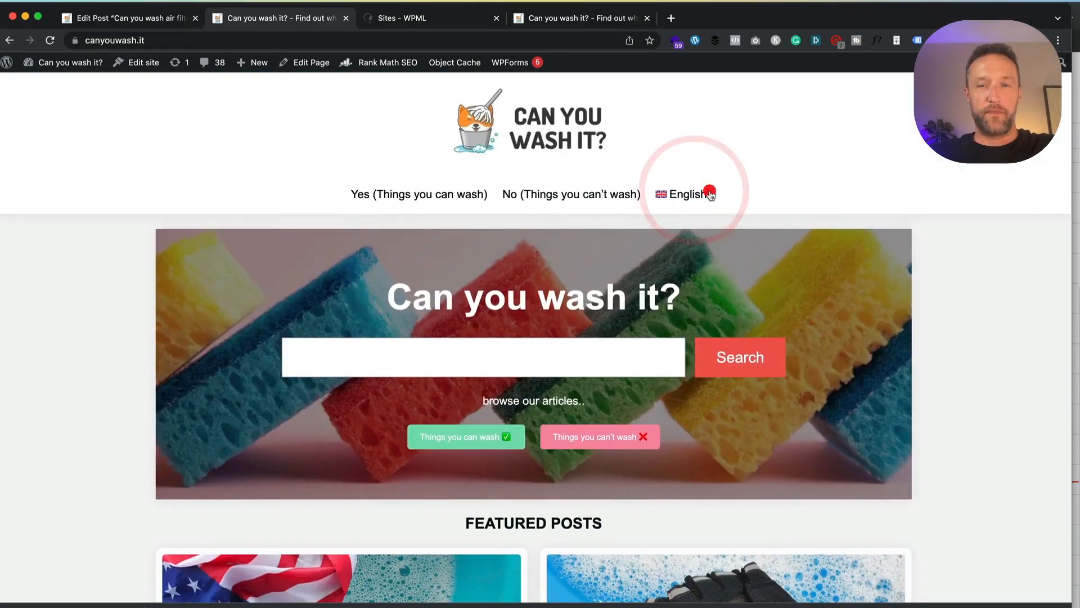
{"action": "scroll", "coordinate": [732, 180], "scroll_direction": "down", "scroll_amount": 6}
{"action": "scroll", "coordinate": [732, 195], "scroll_direction": "up", "scroll_amount": 3}
{"action": "scroll", "coordinate": [719, 328], "scroll_direction": "up", "scroll_amount": 5}
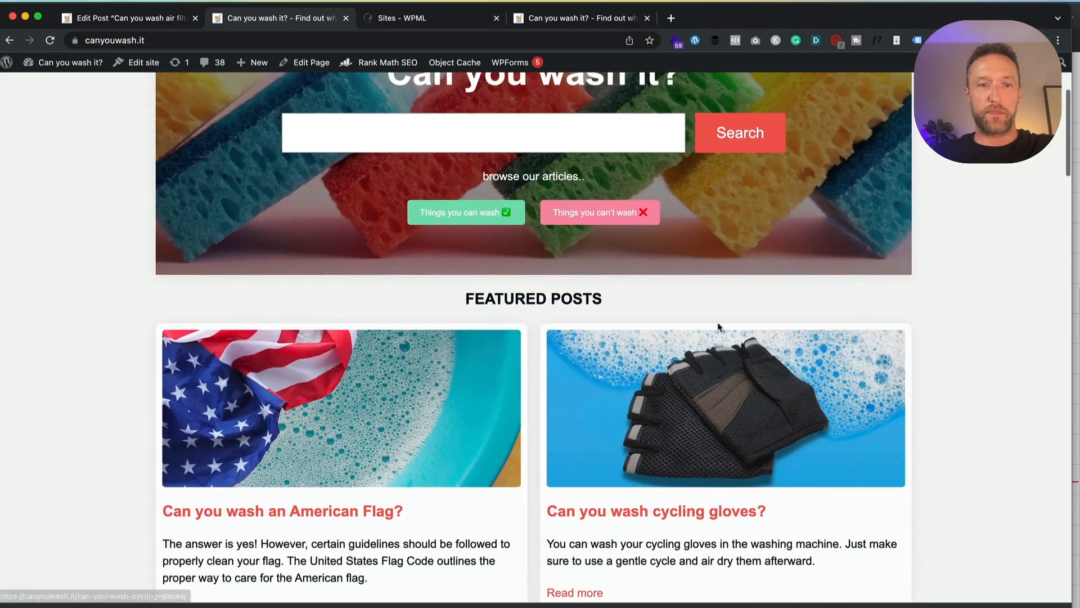
{"action": "scroll", "coordinate": [715, 197], "scroll_direction": "down", "scroll_amount": 3}
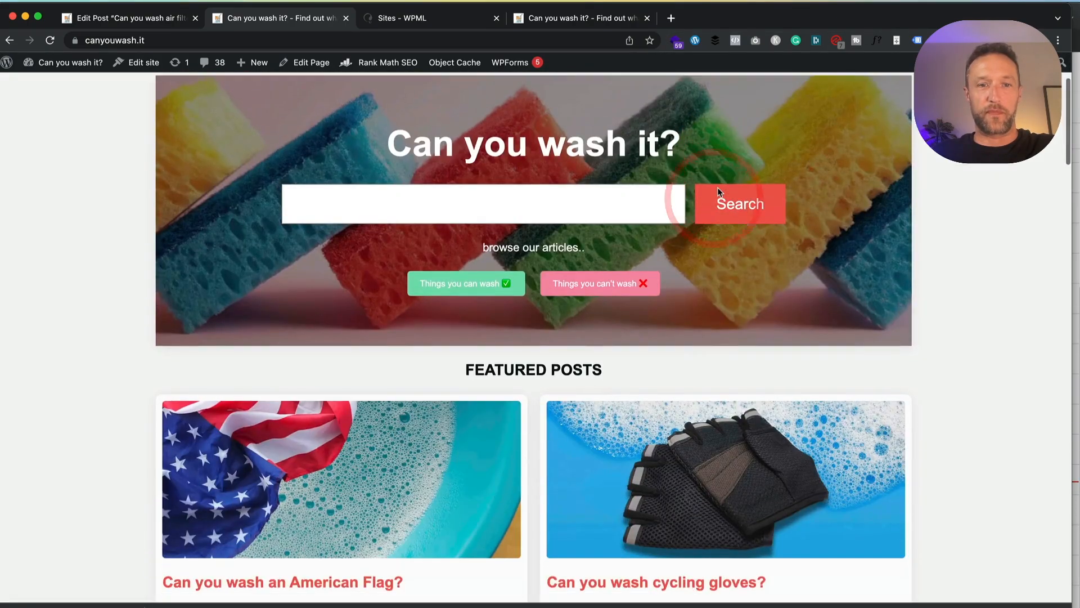
{"action": "scroll", "coordinate": [717, 191], "scroll_direction": "up", "scroll_amount": 3}
{"action": "scroll", "coordinate": [712, 195], "scroll_direction": "down", "scroll_amount": 7}
{"action": "scroll", "coordinate": [712, 200], "scroll_direction": "down", "scroll_amount": 4}
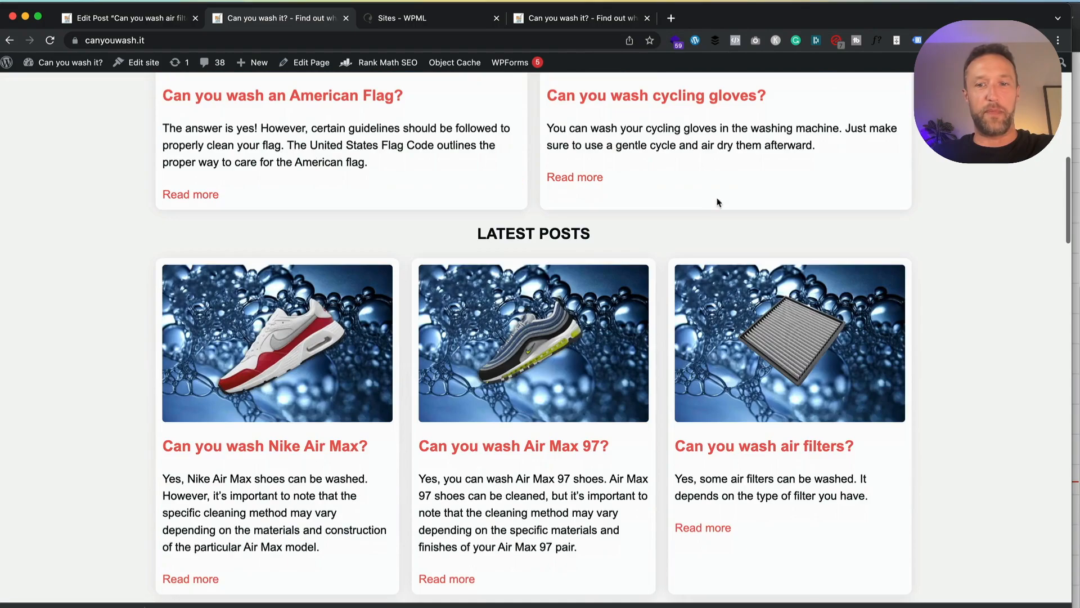
Open the air filters post from the latest posts and switch it to Español with the header's language switcher.
{"action": "left_click", "coordinate": [791, 332]}
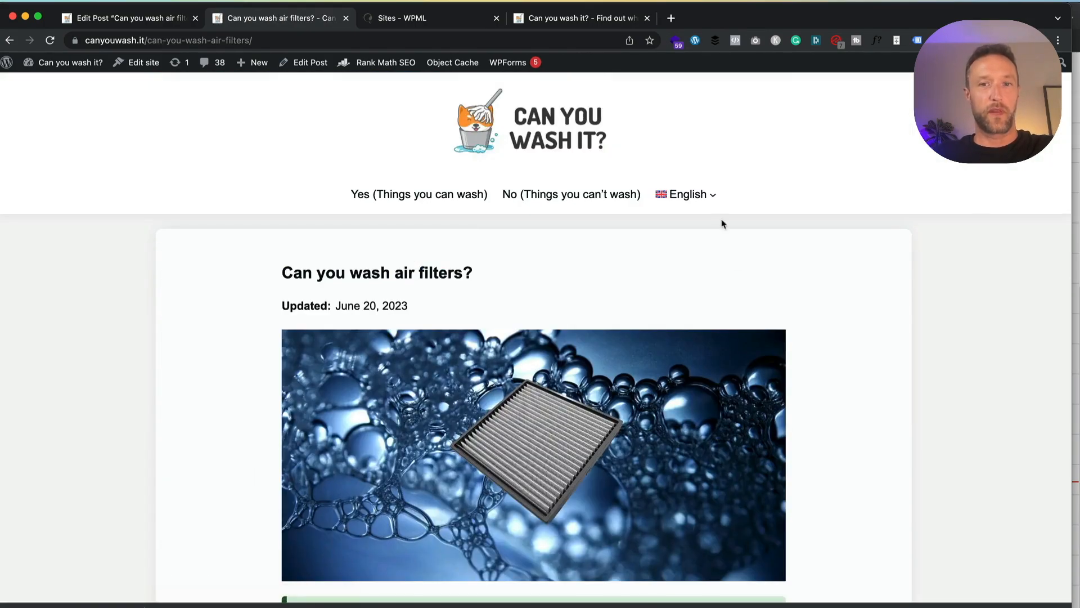
{"action": "left_click", "coordinate": [696, 194]}
{"action": "left_click", "coordinate": [700, 222]}
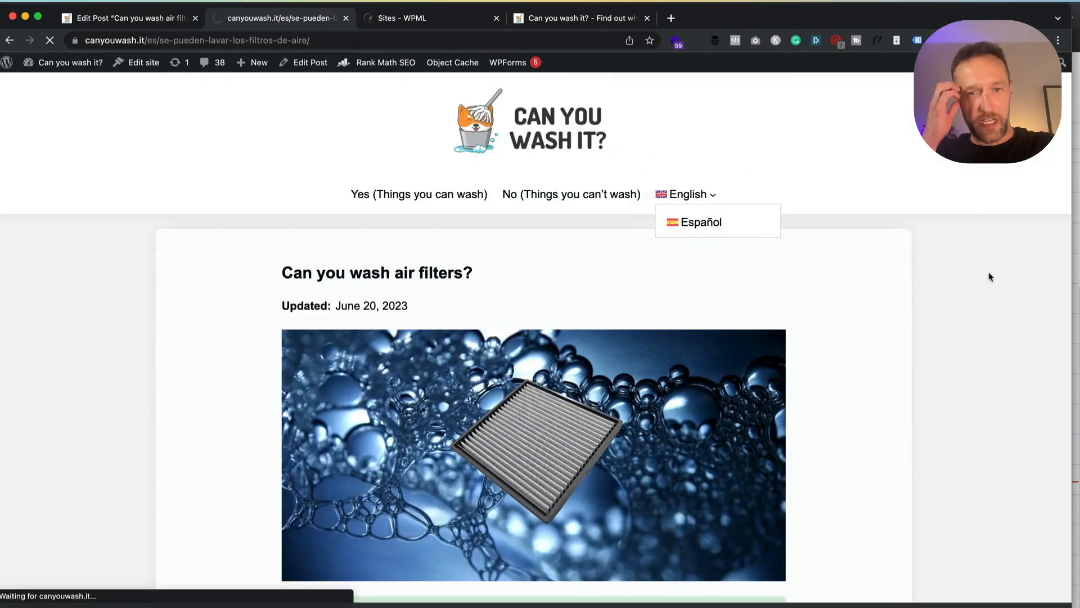
Examine the Spanish air filters post from its header down to the comment form and latest posts.
{"action": "scroll", "coordinate": [814, 158], "scroll_direction": "down", "scroll_amount": 15}
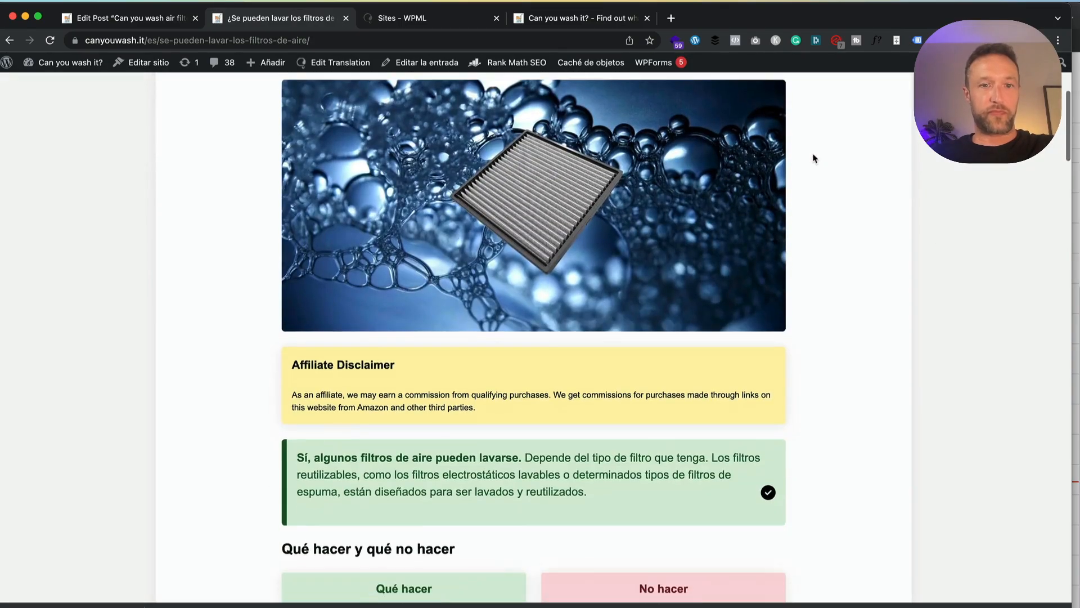
{"action": "scroll", "coordinate": [814, 158], "scroll_direction": "down", "scroll_amount": 15}
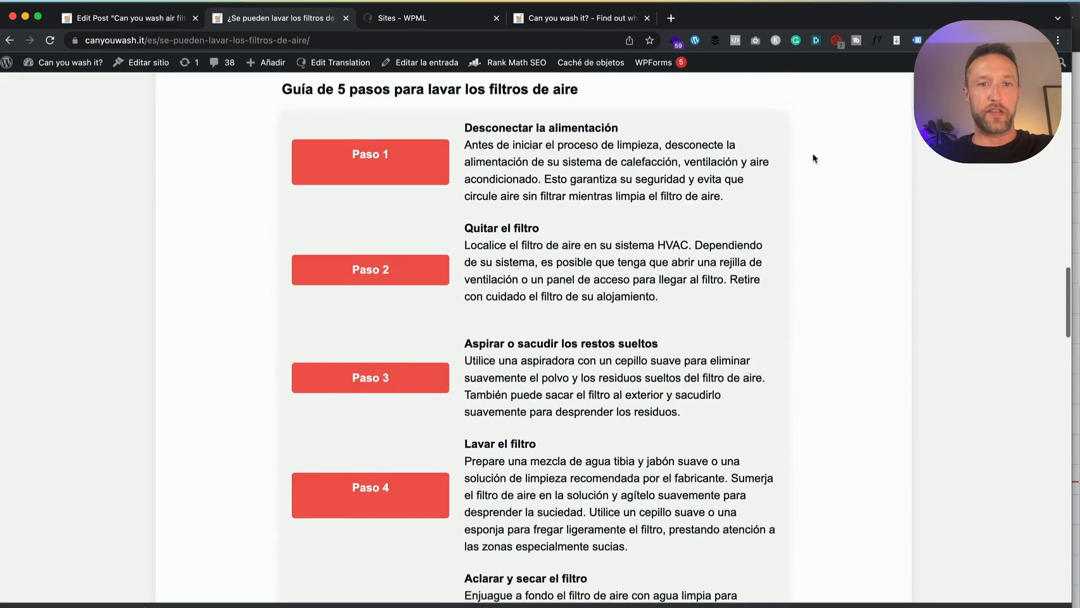
{"action": "scroll", "coordinate": [814, 158], "scroll_direction": "down", "scroll_amount": 10}
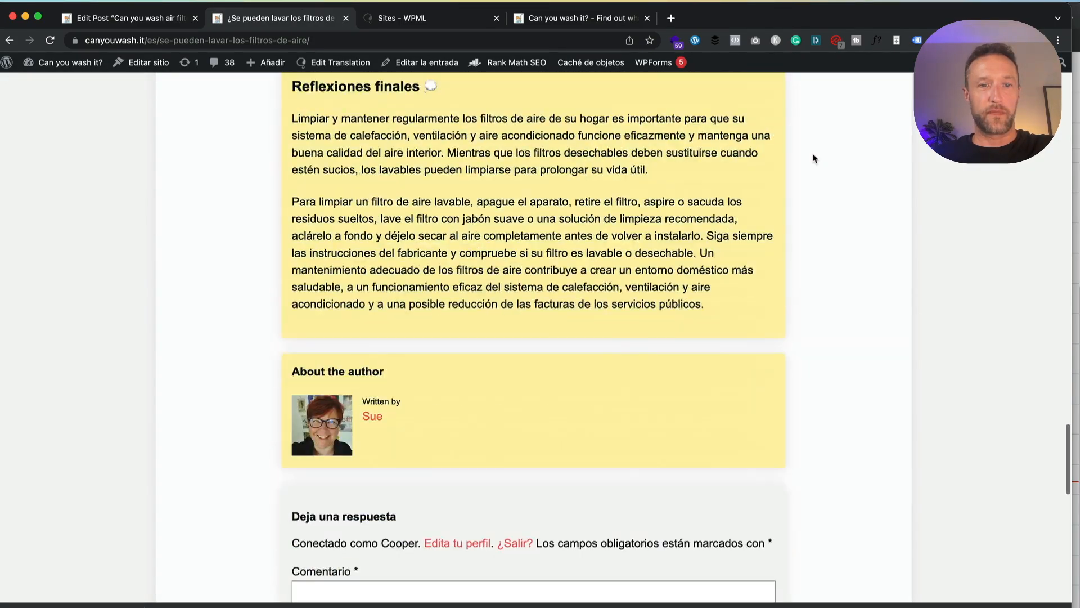
{"action": "scroll", "coordinate": [813, 158], "scroll_direction": "down", "scroll_amount": 8}
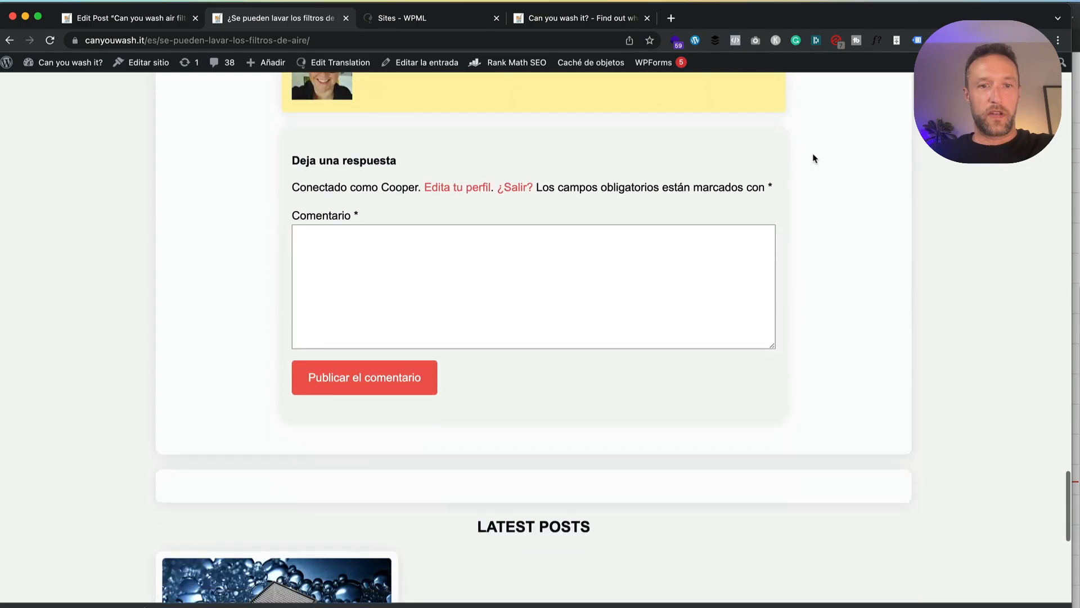
{"action": "scroll", "coordinate": [814, 159], "scroll_direction": "up", "scroll_amount": 20}
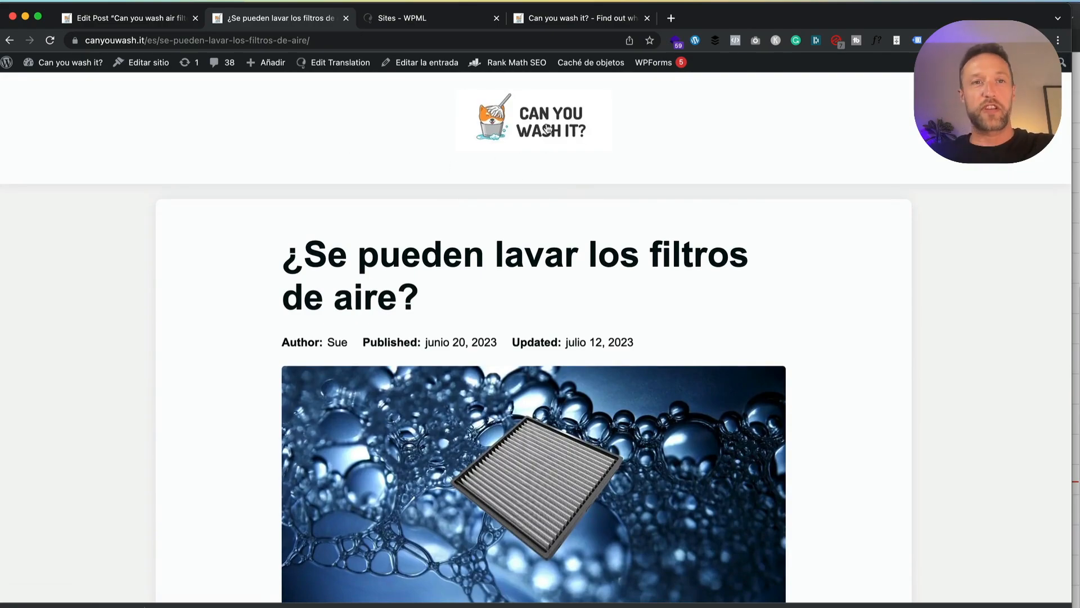
Return to the site's home page, open its front page template in the site editor and select the header's Navigation block.
{"action": "left_click", "coordinate": [547, 128]}
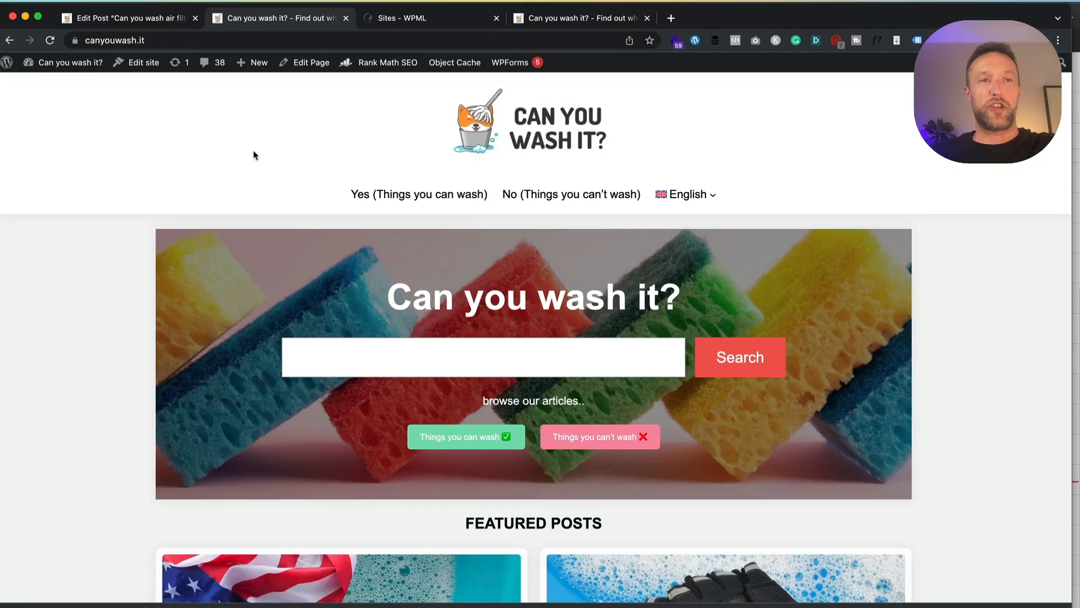
{"action": "left_click", "coordinate": [142, 60]}
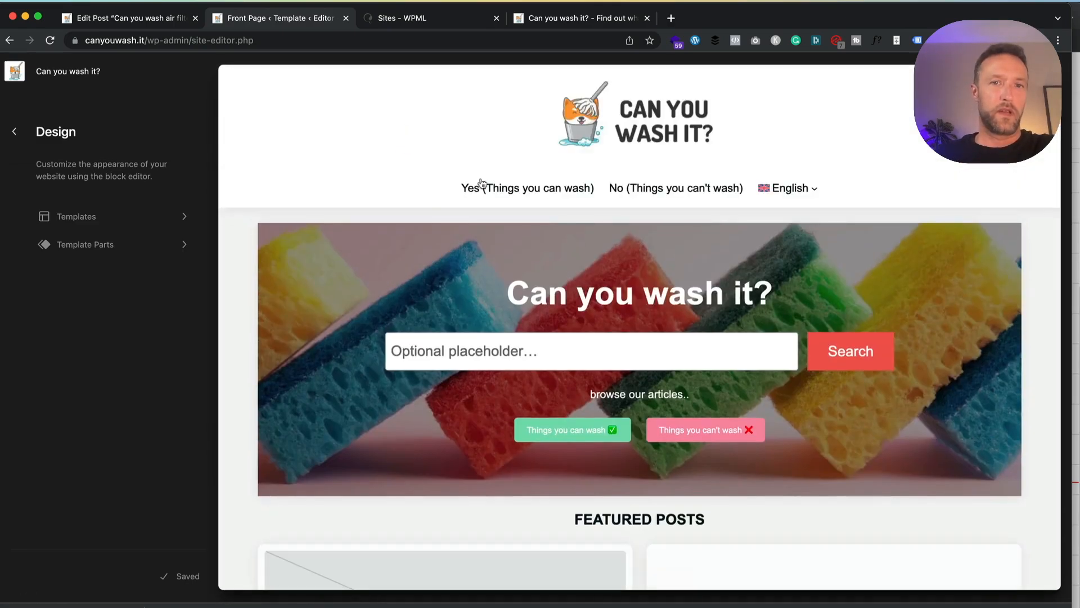
{"action": "left_click", "coordinate": [456, 189]}
{"action": "left_click", "coordinate": [492, 206]}
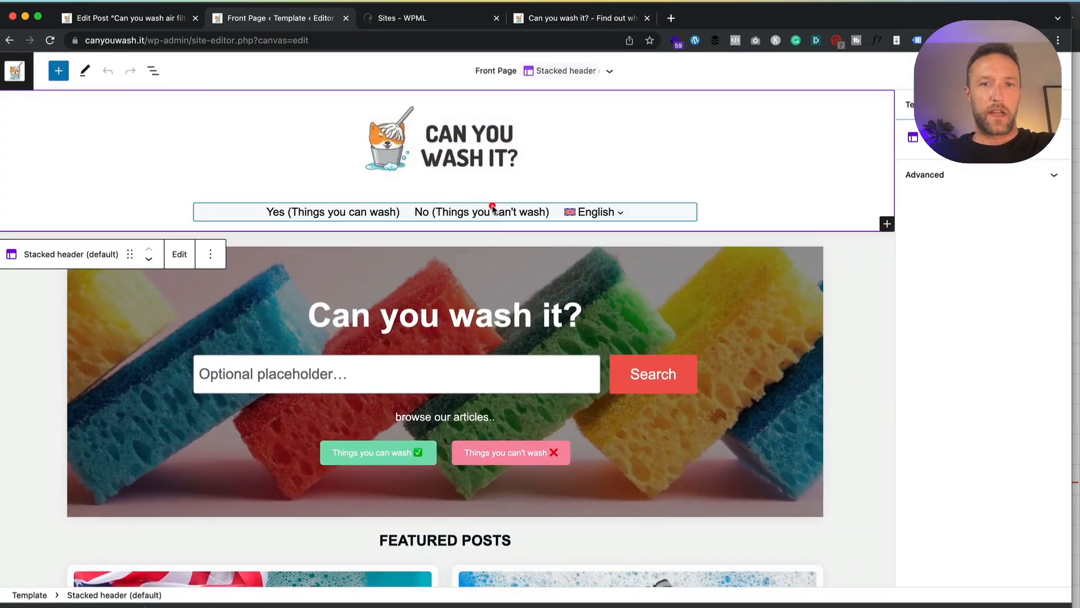
{"action": "left_click", "coordinate": [682, 213]}
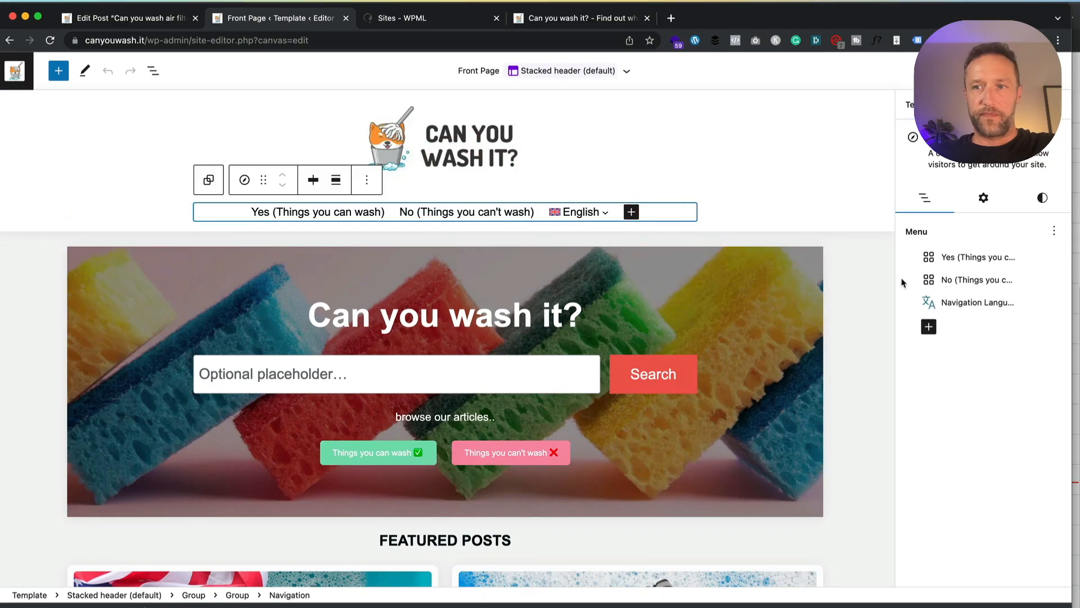
Open the site's list of navigation menus from the Navigation block's advanced settings.
{"action": "left_click", "coordinate": [984, 197]}
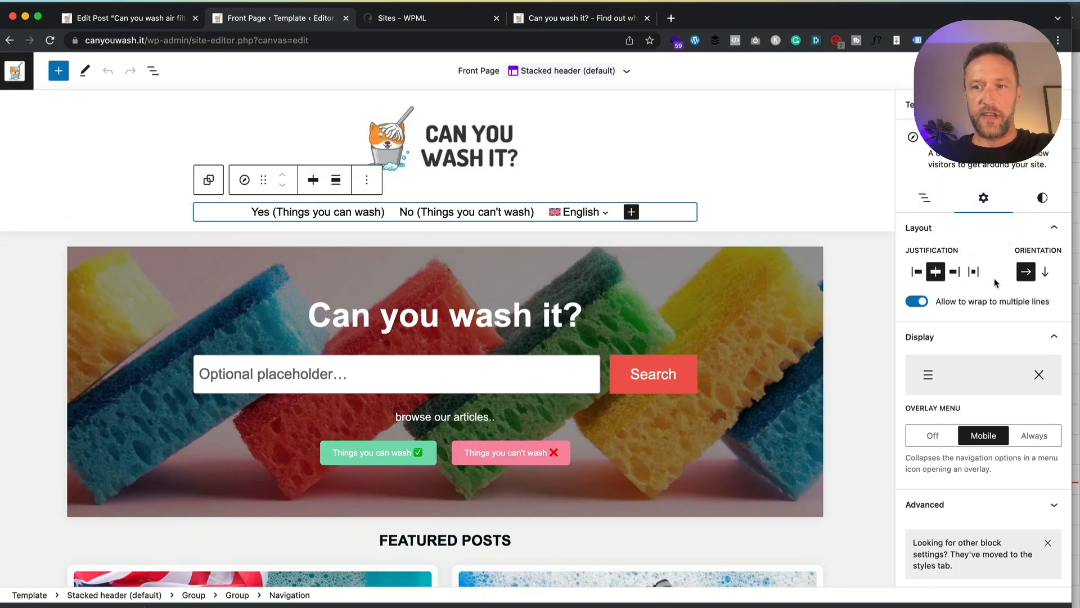
{"action": "scroll", "coordinate": [995, 282], "scroll_direction": "down", "scroll_amount": 1}
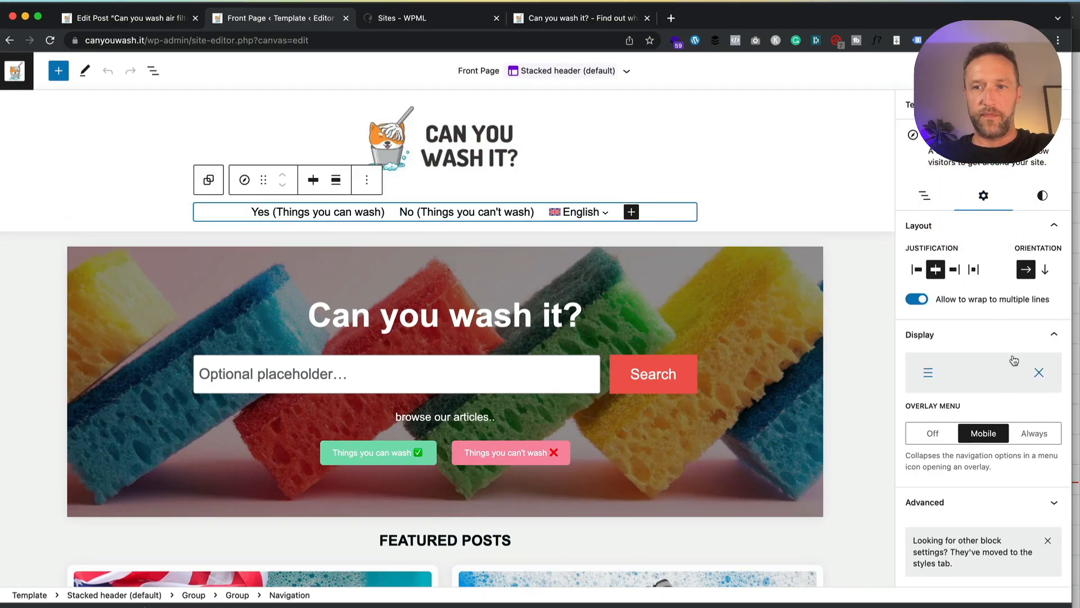
{"action": "left_click", "coordinate": [1034, 510]}
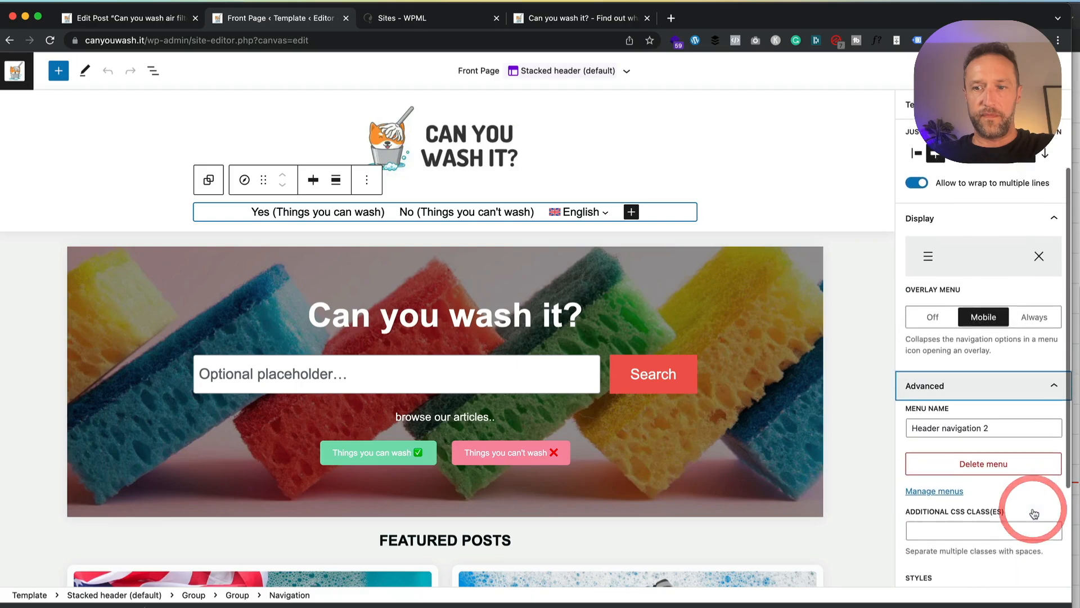
{"action": "scroll", "coordinate": [1029, 507], "scroll_direction": "down", "scroll_amount": 3}
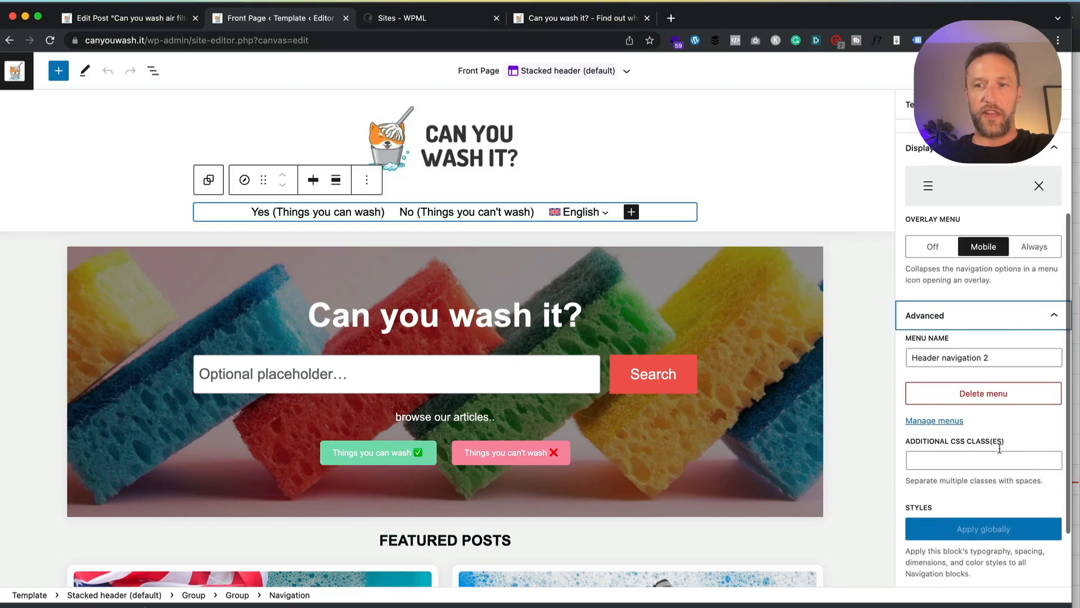
{"action": "left_click", "coordinate": [953, 422]}
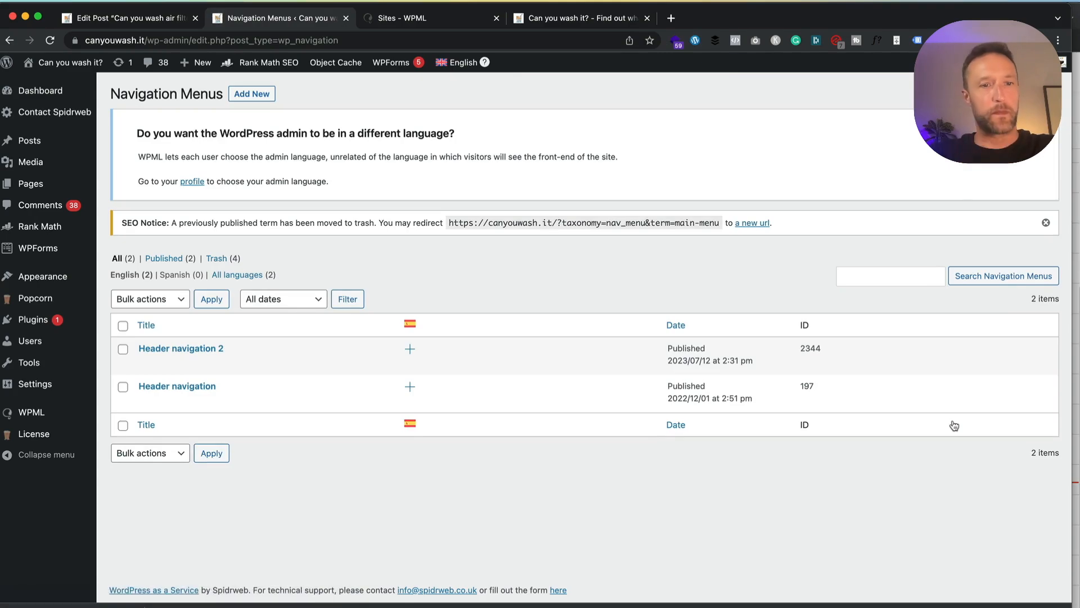
Start a Spanish translation of Header navigation 2 and machine-translate its "No (Things you can't wash)" link.
{"action": "left_click", "coordinate": [412, 352]}
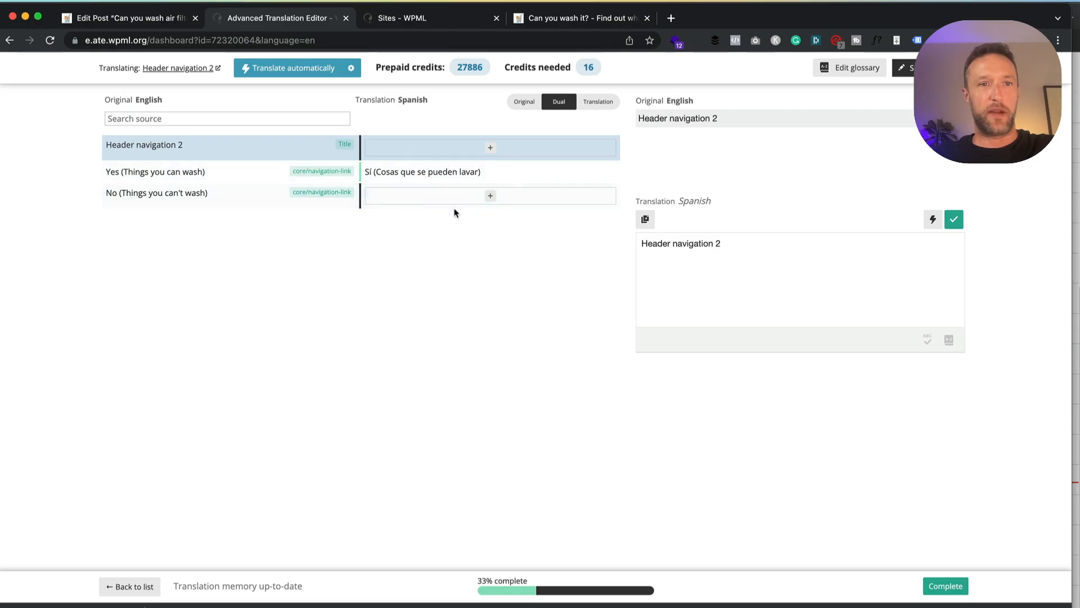
{"action": "left_click", "coordinate": [474, 195]}
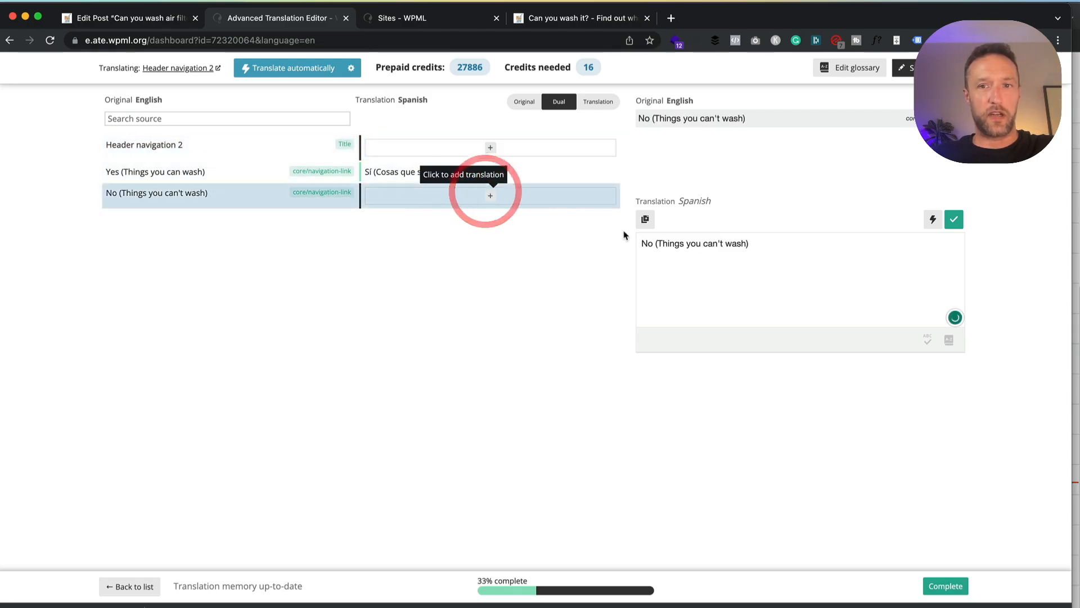
{"action": "left_click", "coordinate": [934, 220]}
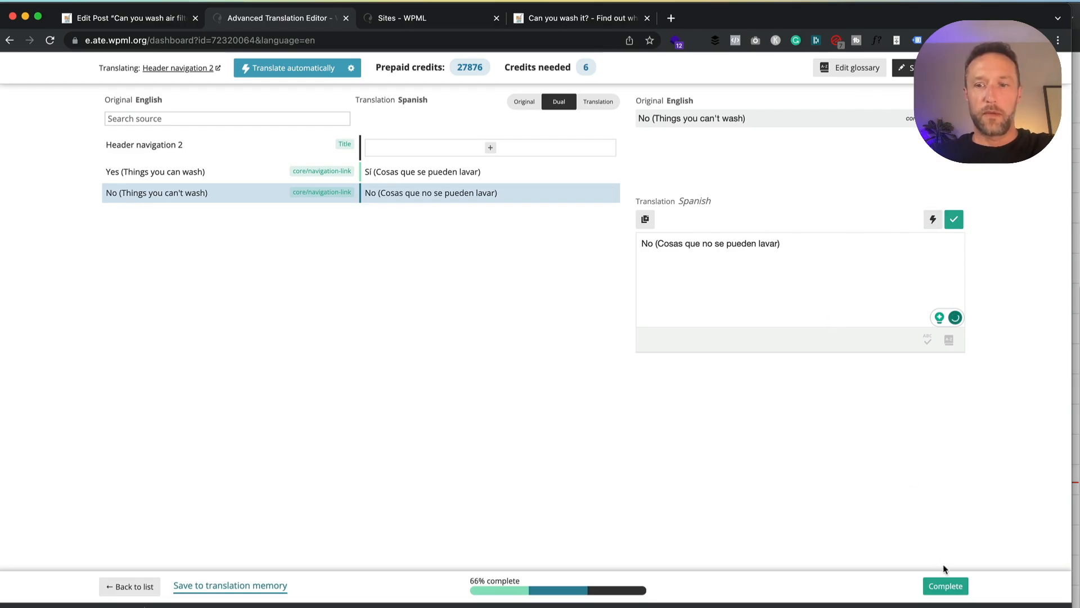
Save the Spanish translations of the menu title and both category links as complete.
{"action": "left_click", "coordinate": [942, 584]}
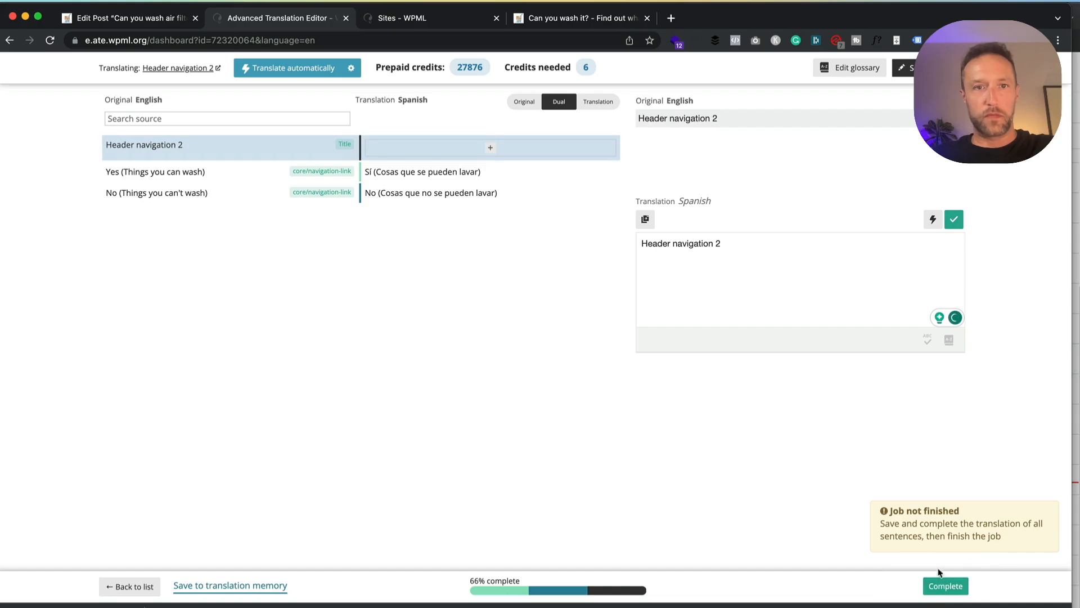
{"action": "left_click", "coordinate": [954, 220]}
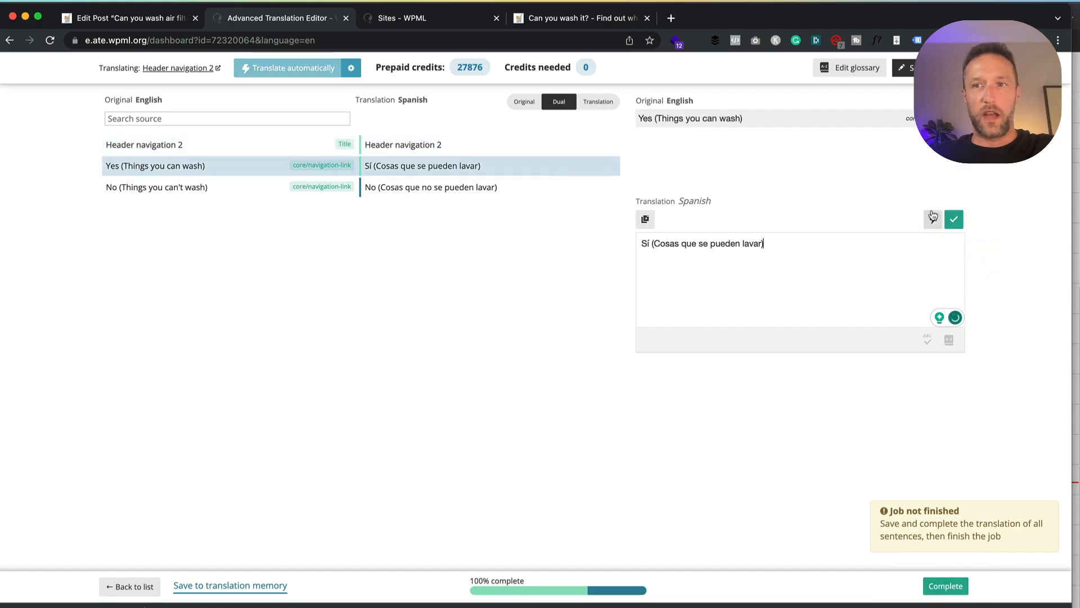
{"action": "left_click", "coordinate": [952, 221]}
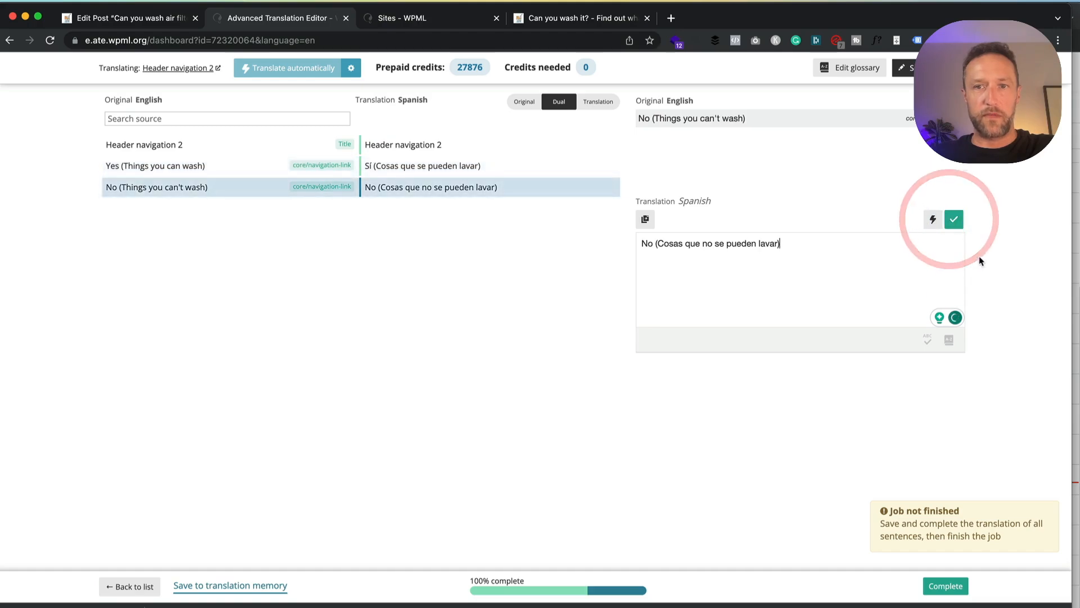
{"action": "left_click", "coordinate": [958, 224]}
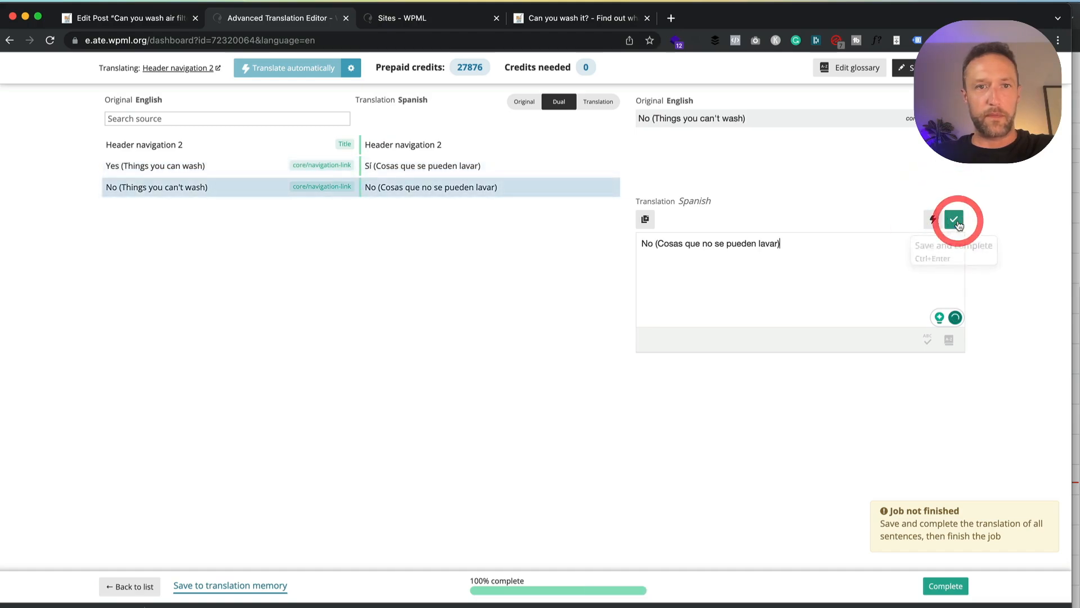
Remove the 2 from the Spanish title of the menu, save the segment and complete the translation job.
{"action": "left_click", "coordinate": [391, 141]}
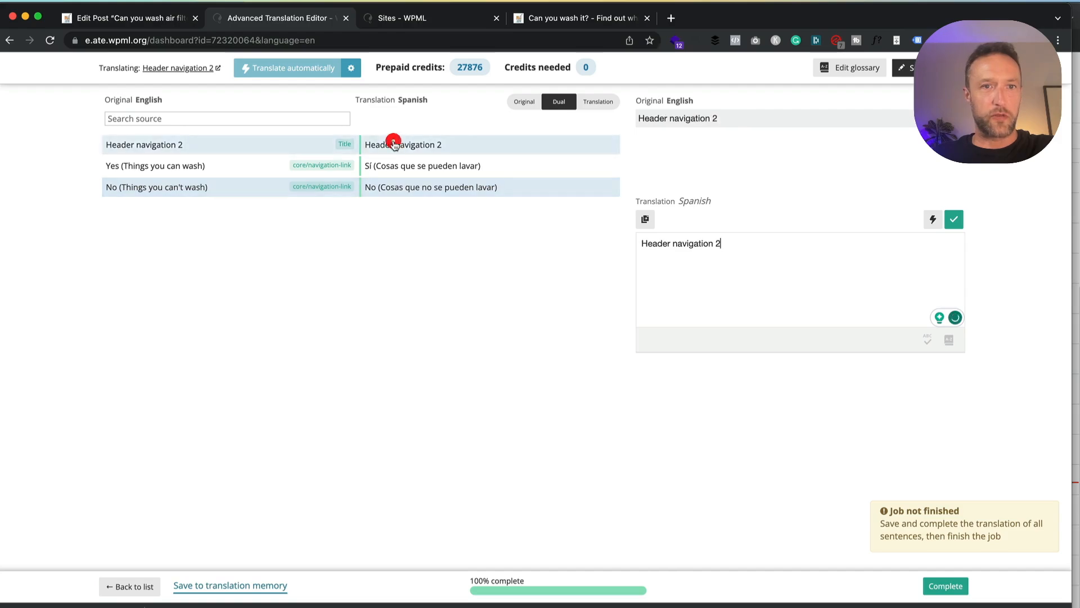
{"action": "left_click", "coordinate": [731, 244]}
{"action": "key", "text": "BackSpace"}
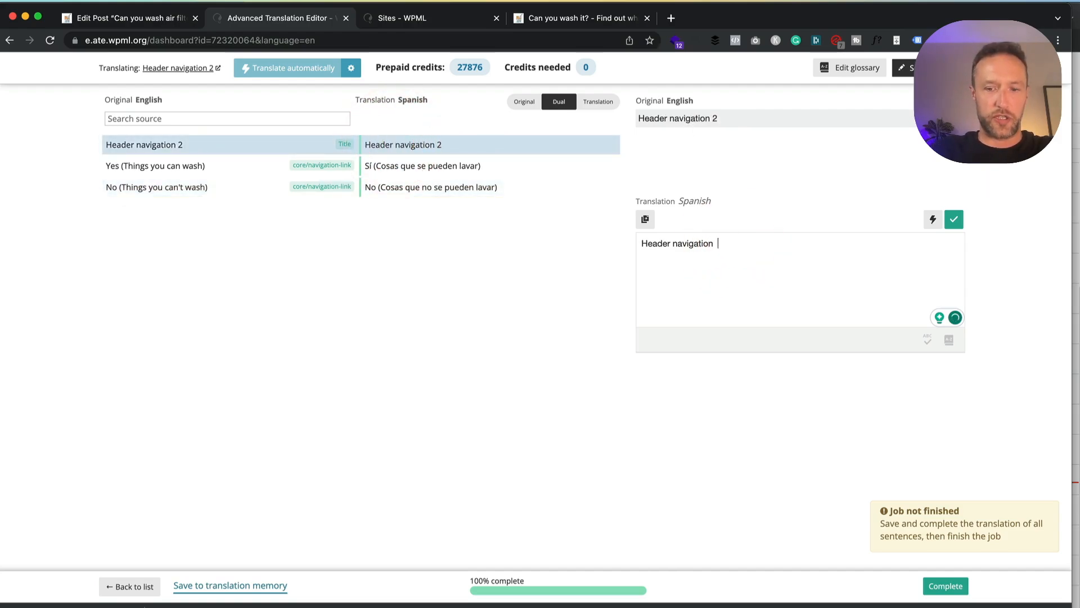
{"action": "left_click", "coordinate": [952, 223]}
{"action": "left_click", "coordinate": [948, 587]}
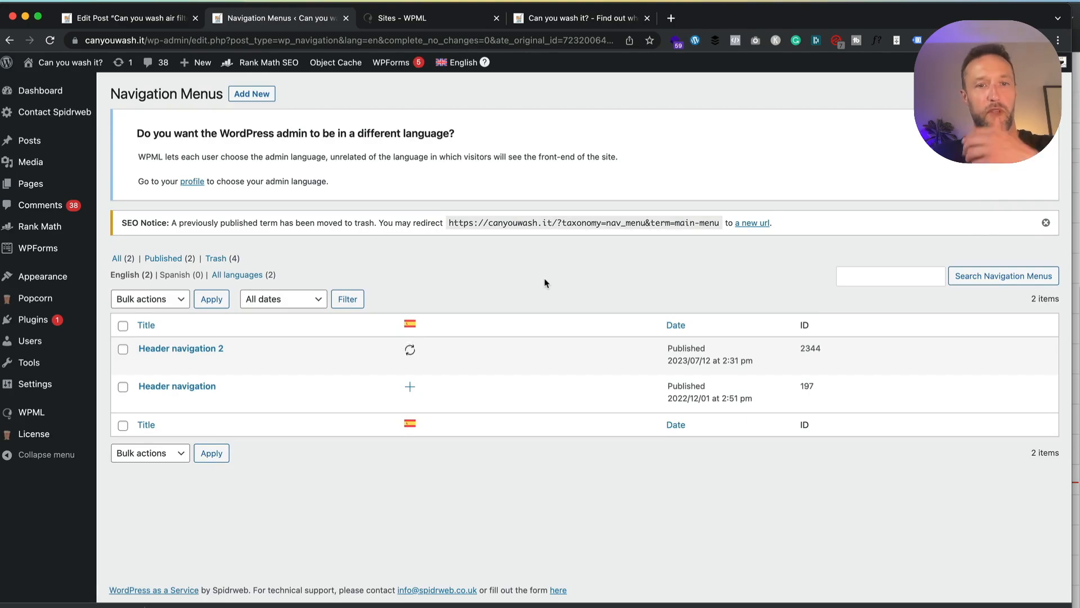
Open the air filters post from the live home page and switch it to Español to check the header menu.
{"action": "mouse_move", "coordinate": [67, 62]}
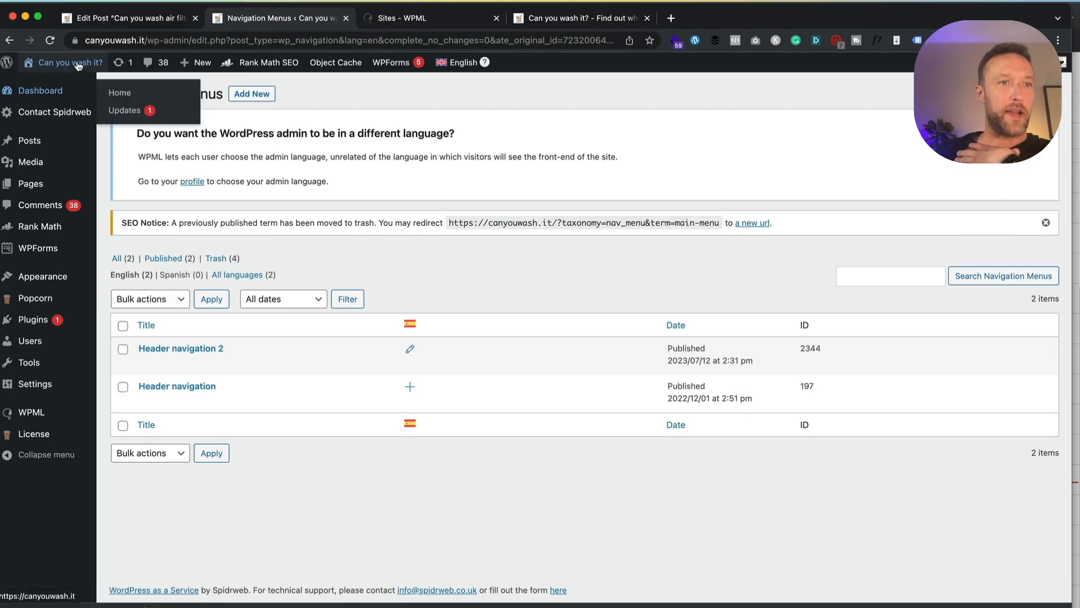
{"action": "left_click", "coordinate": [71, 84]}
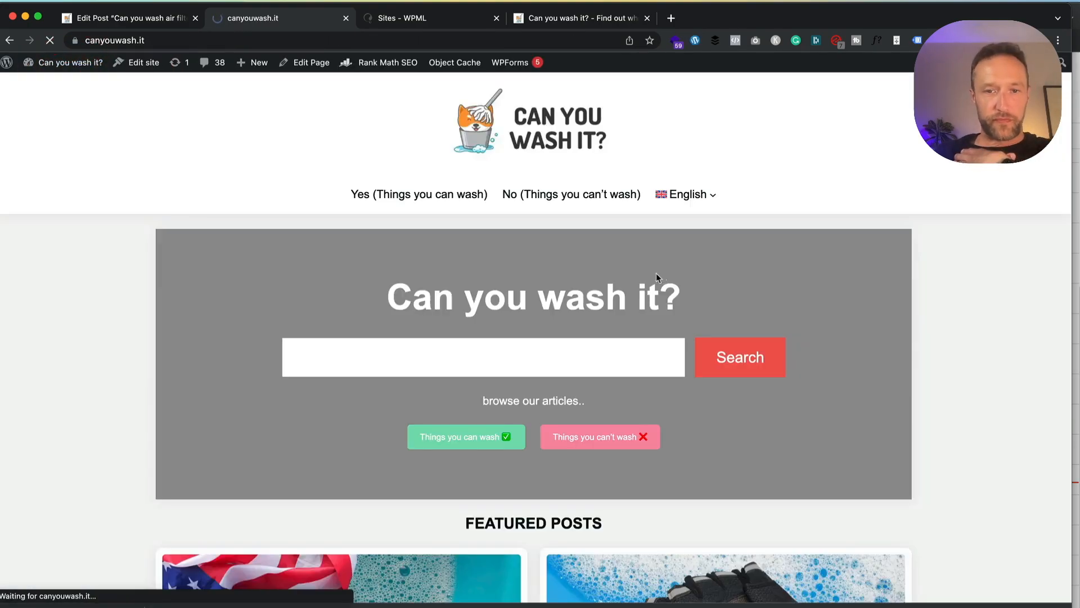
{"action": "scroll", "coordinate": [657, 273], "scroll_direction": "down", "scroll_amount": 10}
{"action": "left_click", "coordinate": [791, 356]}
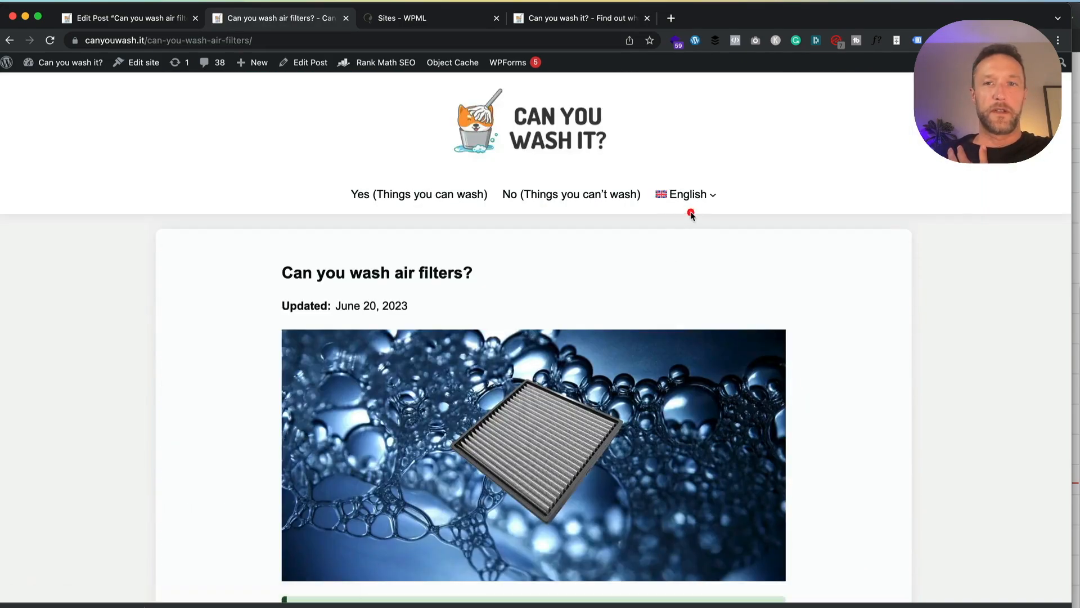
{"action": "left_click", "coordinate": [691, 199]}
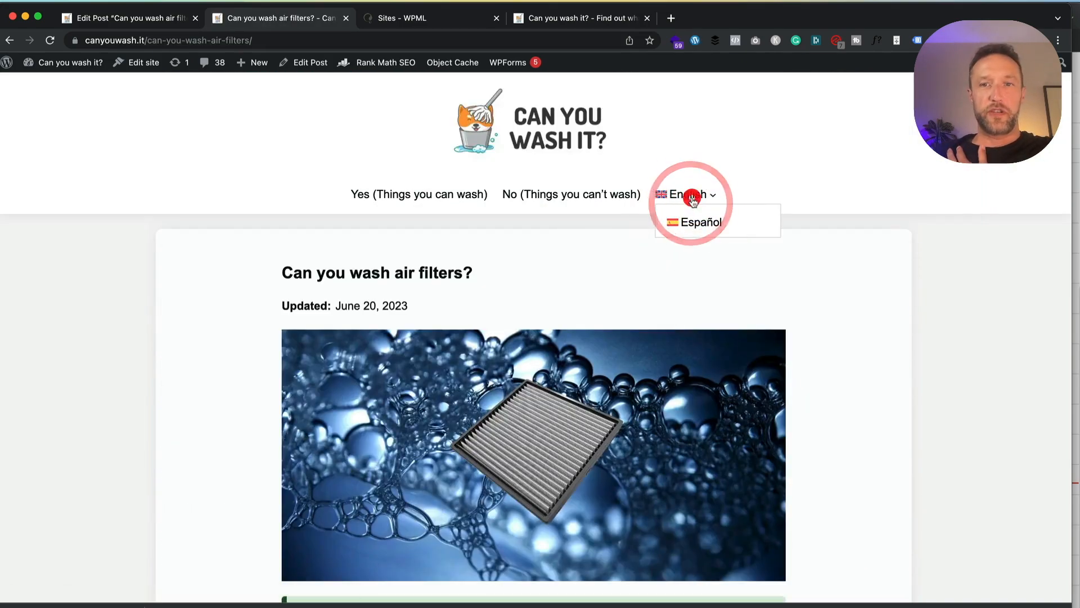
{"action": "left_click", "coordinate": [694, 221]}
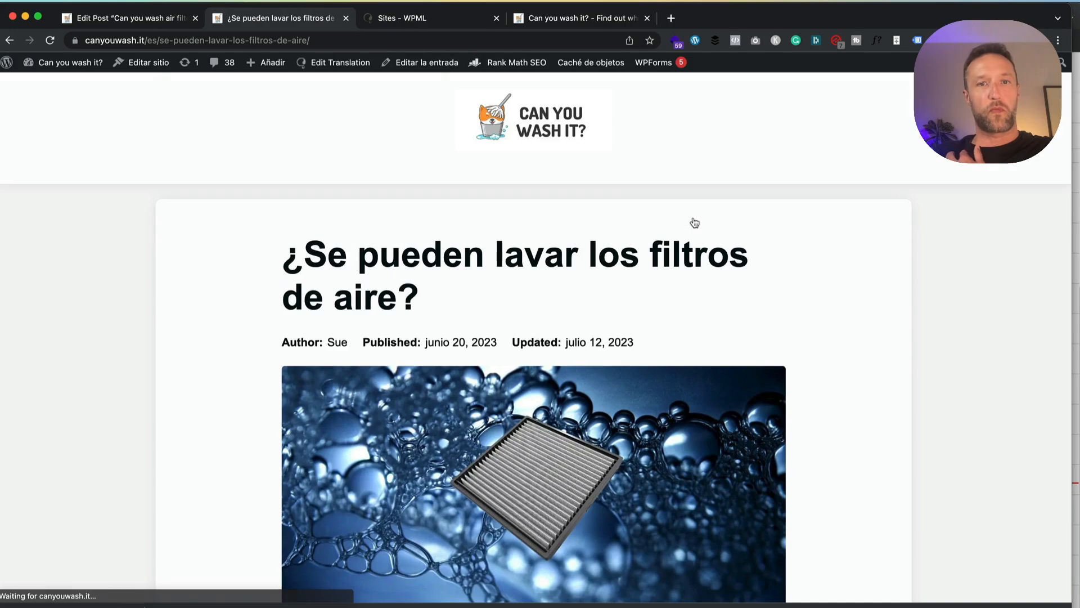
{"action": "left_click", "coordinate": [524, 160]}
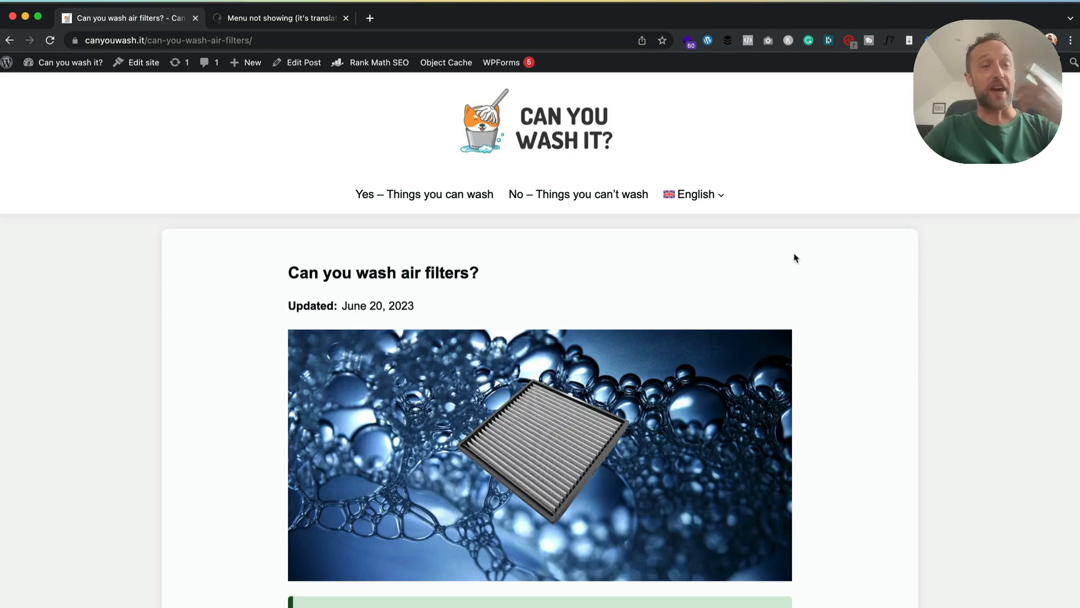
Read the WPML support topic about the translated menu not showing, and return to the air filters post.
{"action": "left_click", "coordinate": [270, 18]}
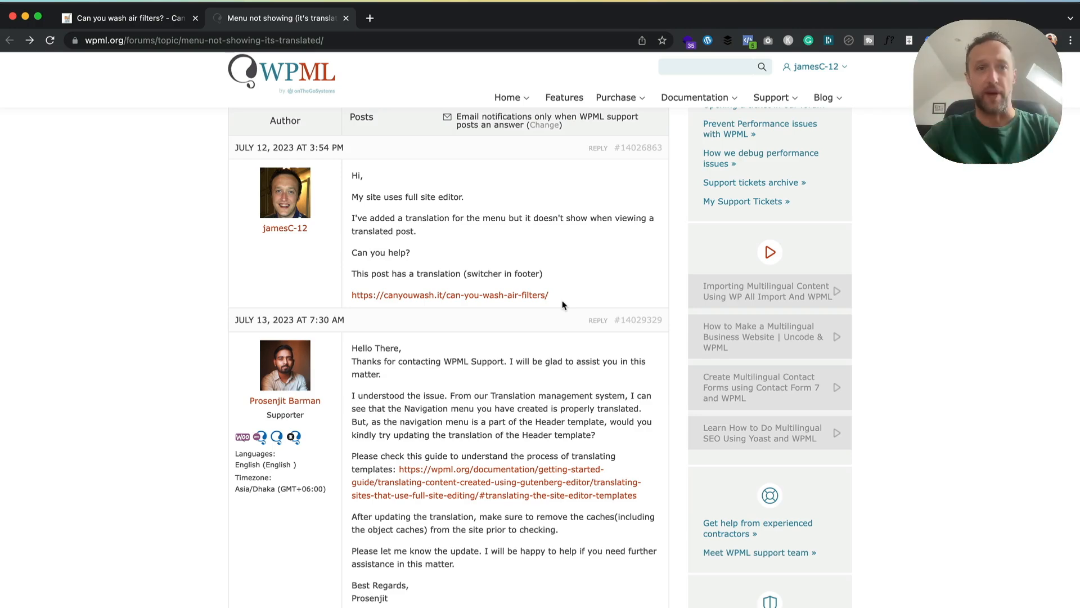
{"action": "left_click", "coordinate": [125, 17]}
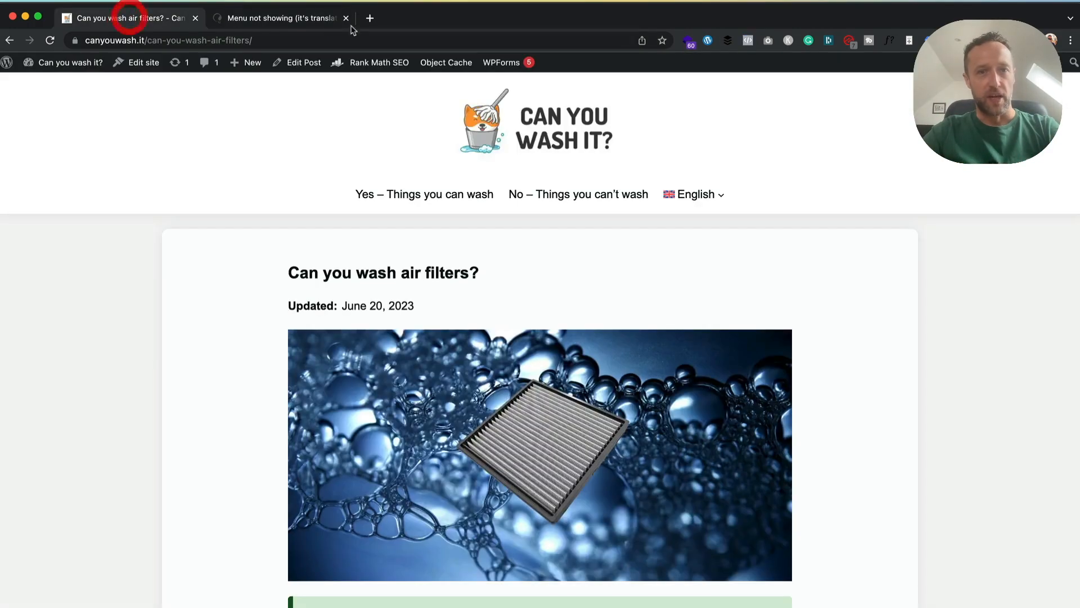
Switch the air filters post to Español and examine its header menu, latest posts and footer.
{"action": "mouse_move", "coordinate": [475, 61]}
{"action": "mouse_move", "coordinate": [701, 200]}
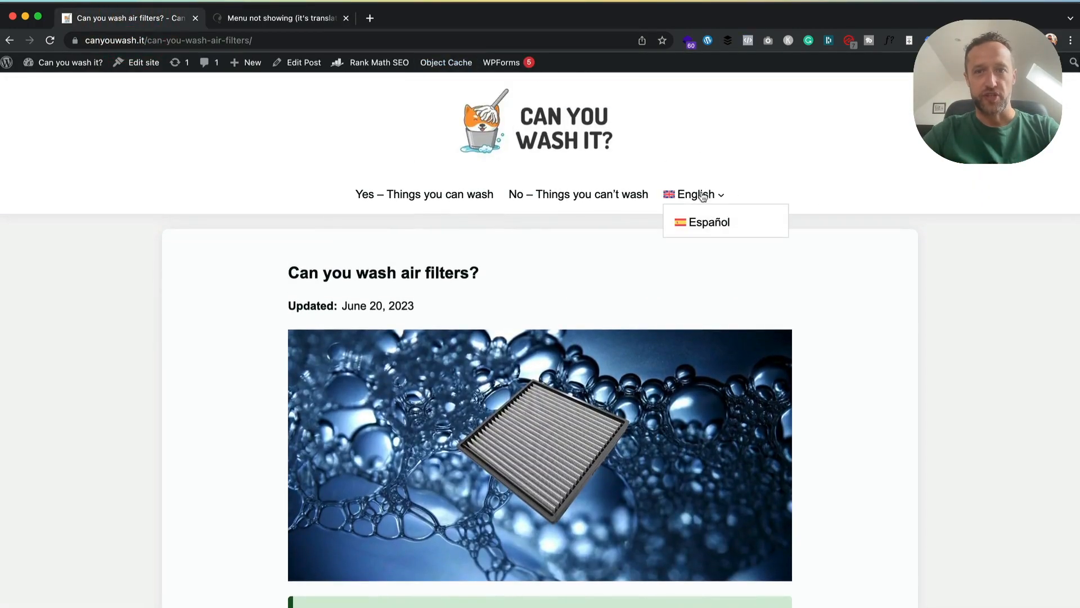
{"action": "left_click", "coordinate": [704, 224]}
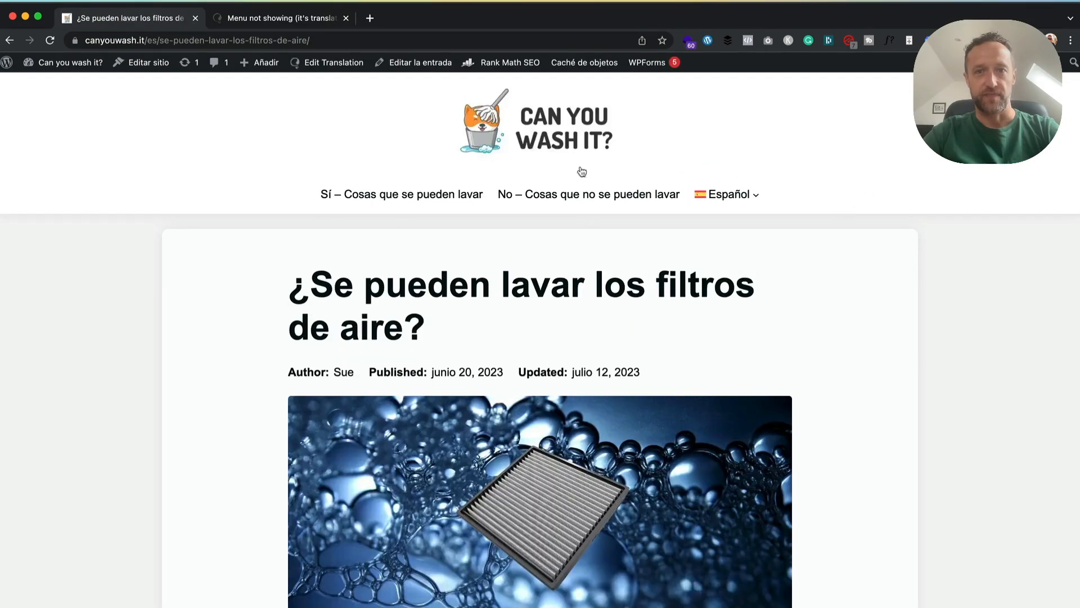
{"action": "scroll", "coordinate": [583, 199], "scroll_direction": "down", "scroll_amount": 9}
{"action": "scroll", "coordinate": [583, 201], "scroll_direction": "down", "scroll_amount": 20}
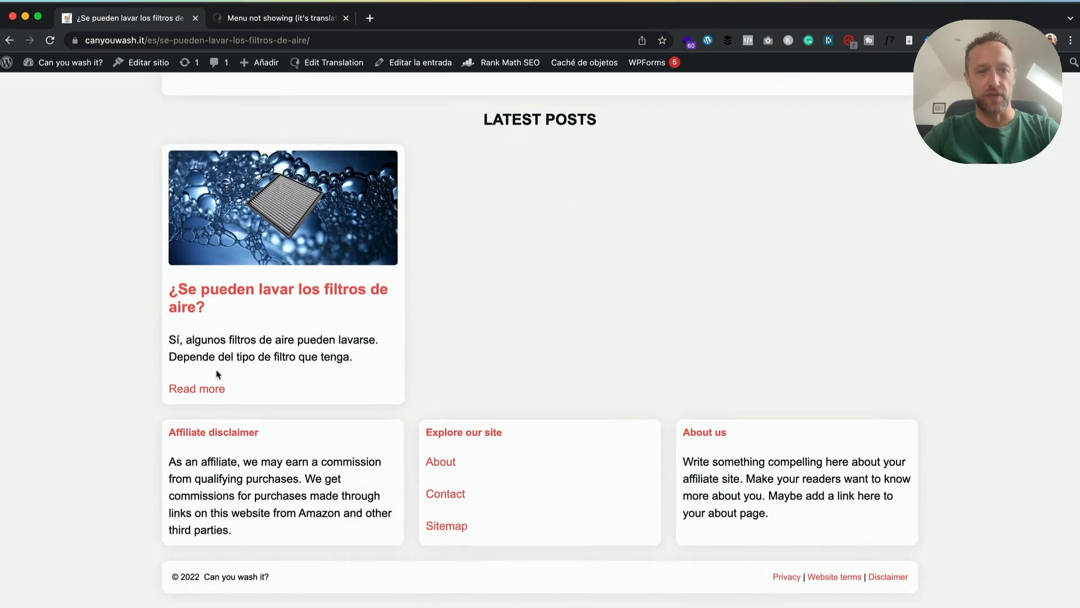
Switch the air filters post back to English and compare its header menu, latest posts and footer with the Spanish version.
{"action": "scroll", "coordinate": [488, 187], "scroll_direction": "up", "scroll_amount": 20}
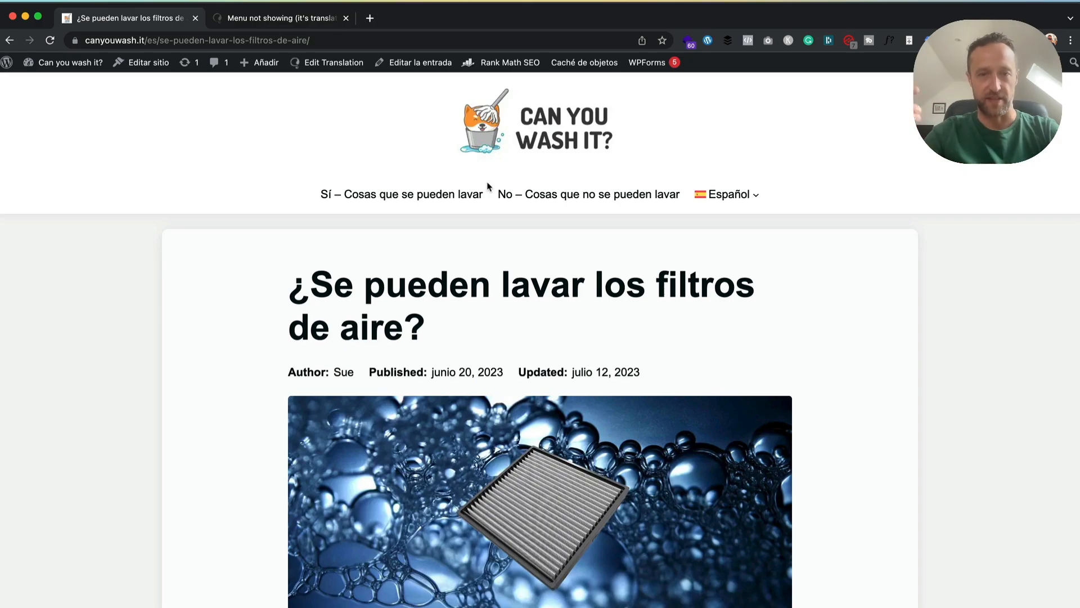
{"action": "scroll", "coordinate": [622, 173], "scroll_direction": "down", "scroll_amount": 5}
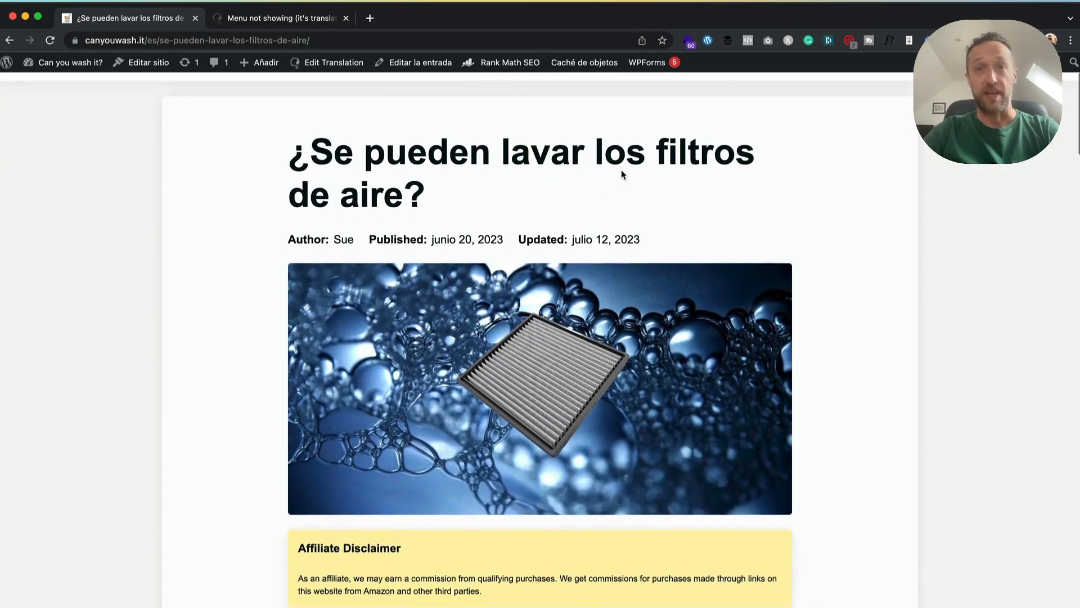
{"action": "scroll", "coordinate": [622, 173], "scroll_direction": "up", "scroll_amount": 5}
{"action": "mouse_move", "coordinate": [740, 194]}
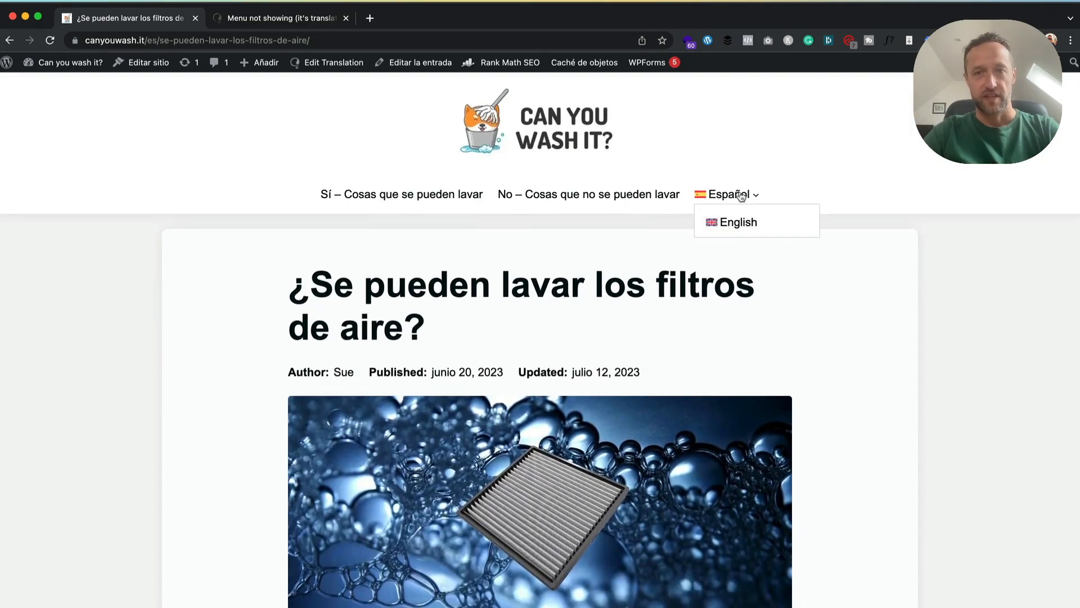
{"action": "left_click", "coordinate": [741, 228]}
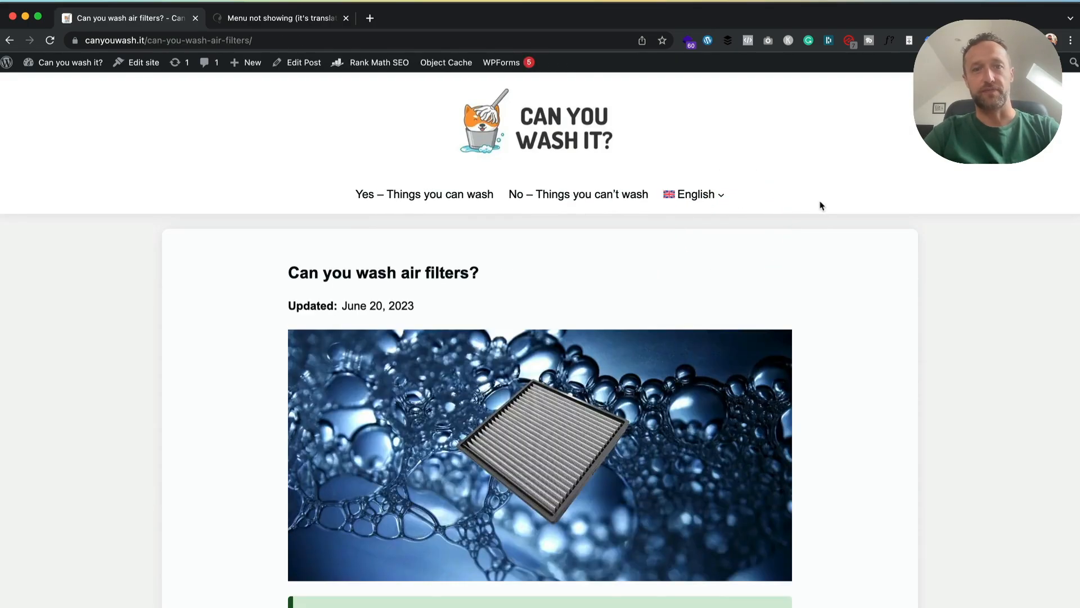
{"action": "scroll", "coordinate": [821, 206], "scroll_direction": "down", "scroll_amount": 15}
{"action": "scroll", "coordinate": [821, 206], "scroll_direction": "up", "scroll_amount": 4}
{"action": "scroll", "coordinate": [618, 394], "scroll_direction": "down", "scroll_amount": 3}
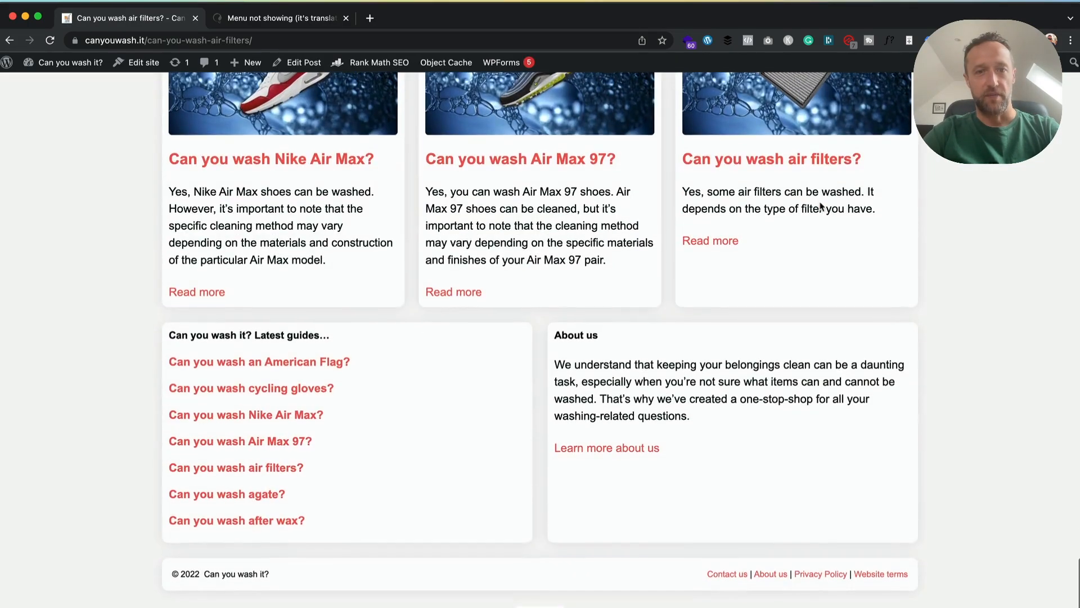
{"action": "scroll", "coordinate": [570, 463], "scroll_direction": "up", "scroll_amount": 20}
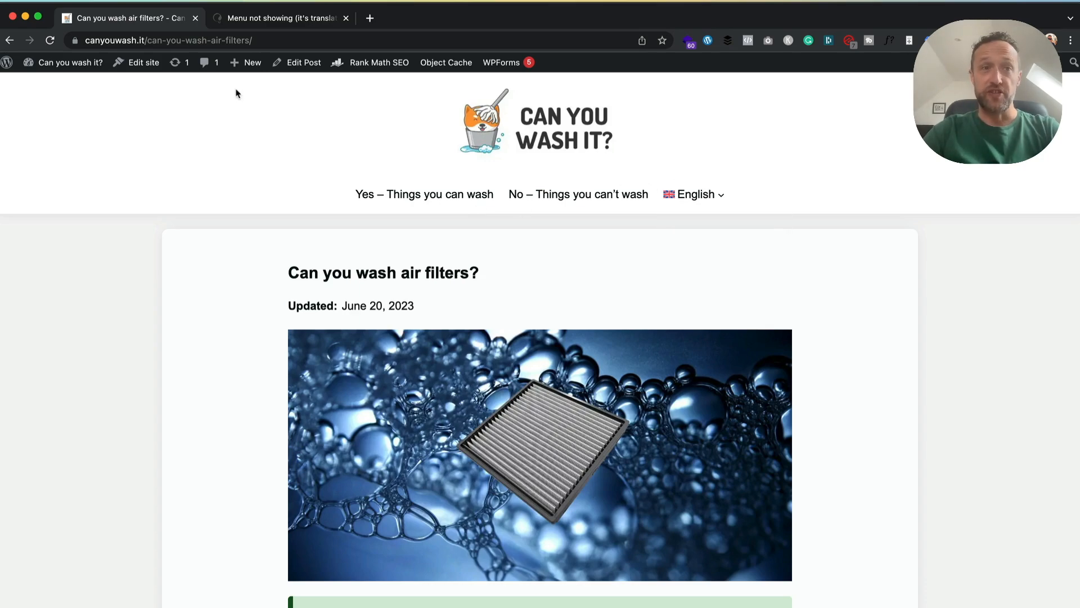
Open the Classic footer (default) template part for editing in the site editor.
{"action": "mouse_move", "coordinate": [70, 63]}
{"action": "left_click", "coordinate": [66, 82]}
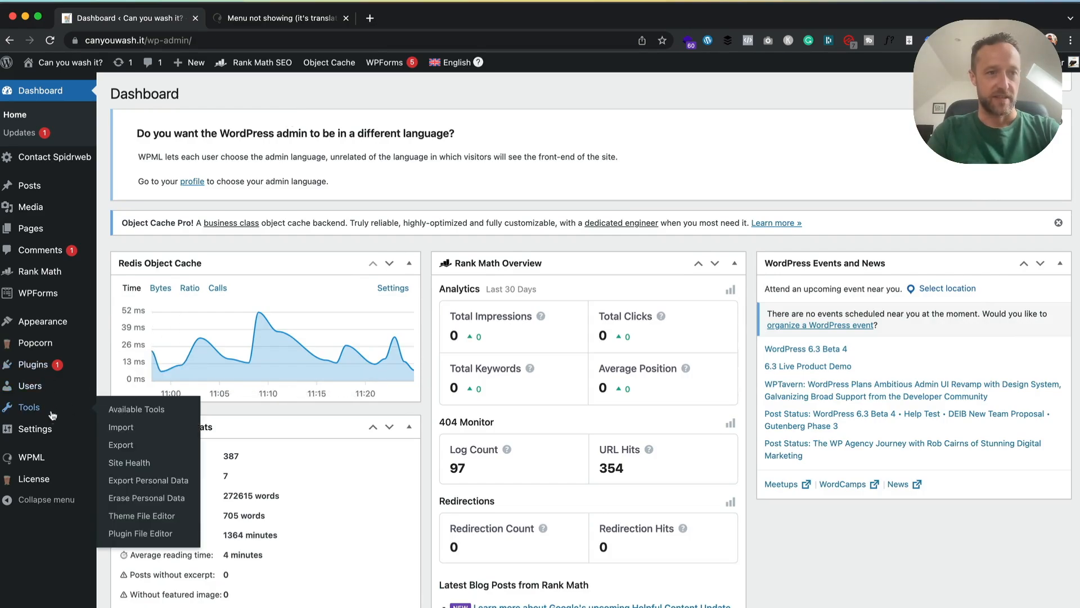
{"action": "mouse_move", "coordinate": [67, 390]}
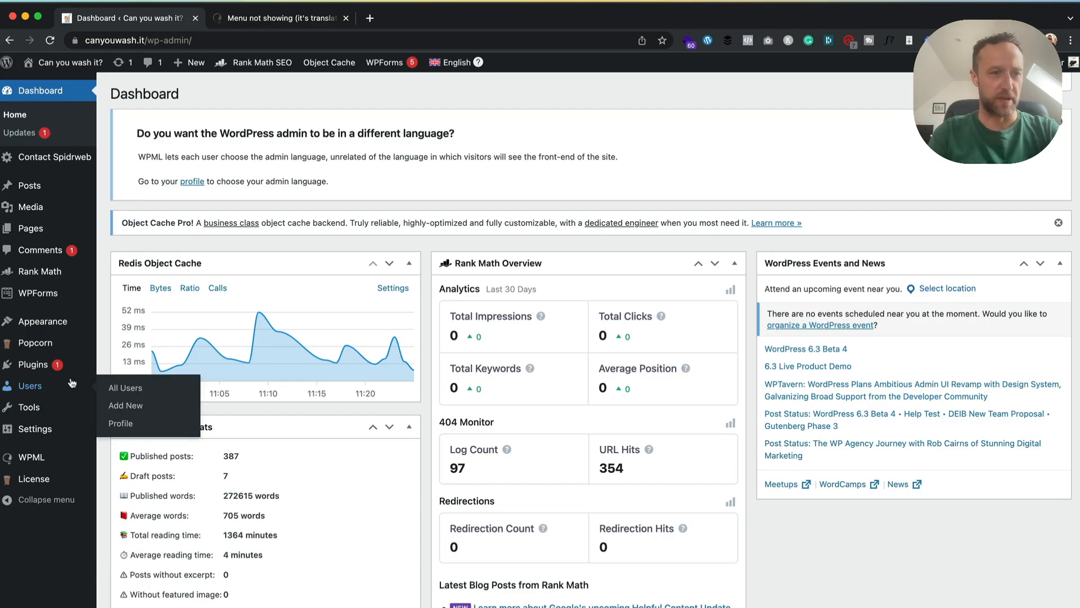
{"action": "mouse_move", "coordinate": [77, 328]}
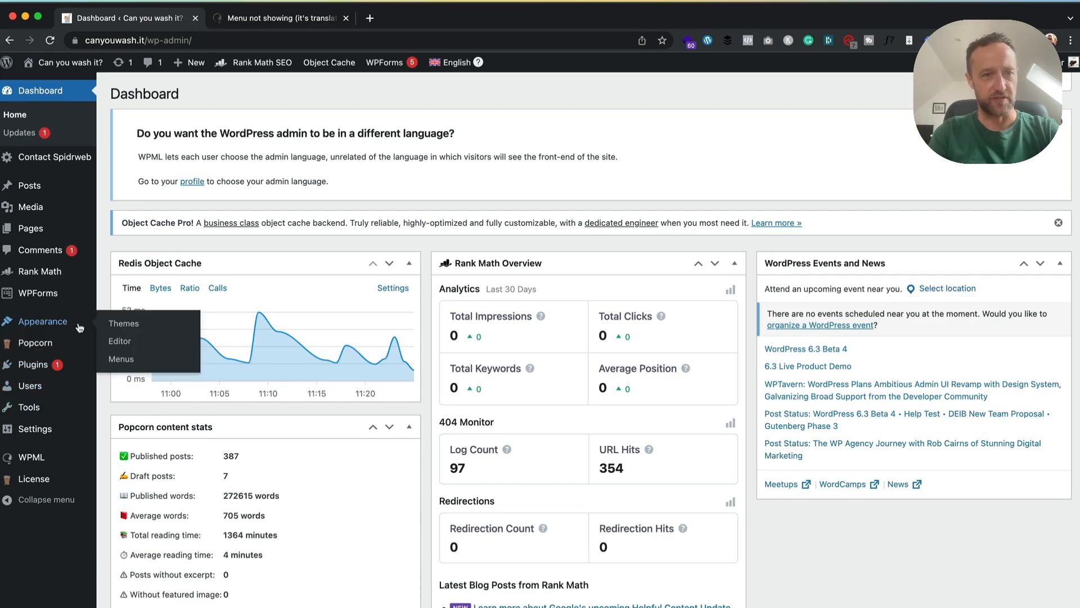
{"action": "left_click", "coordinate": [157, 345]}
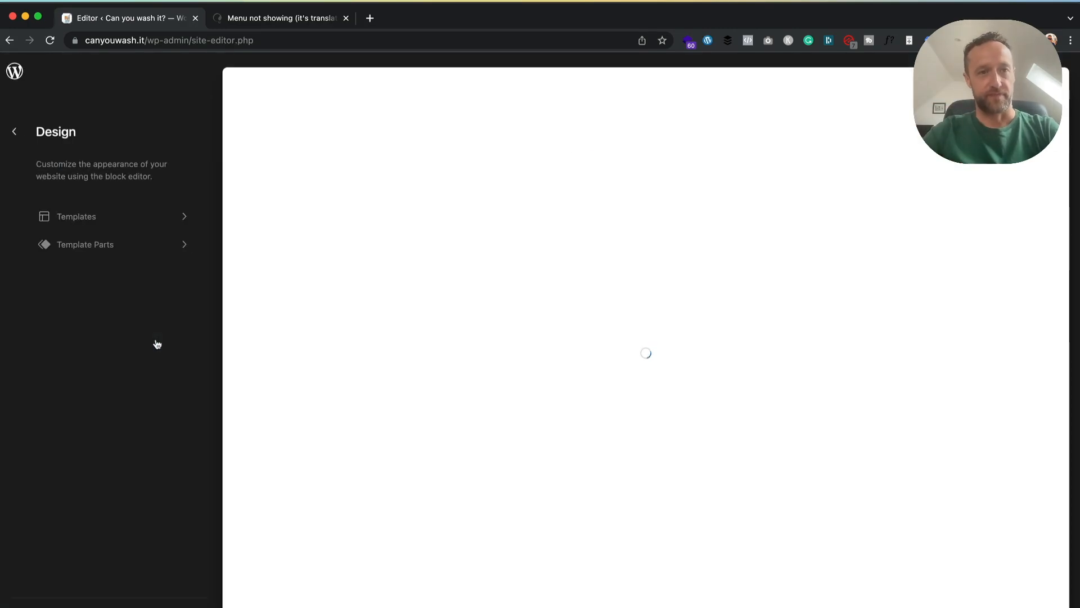
{"action": "left_click", "coordinate": [125, 245]}
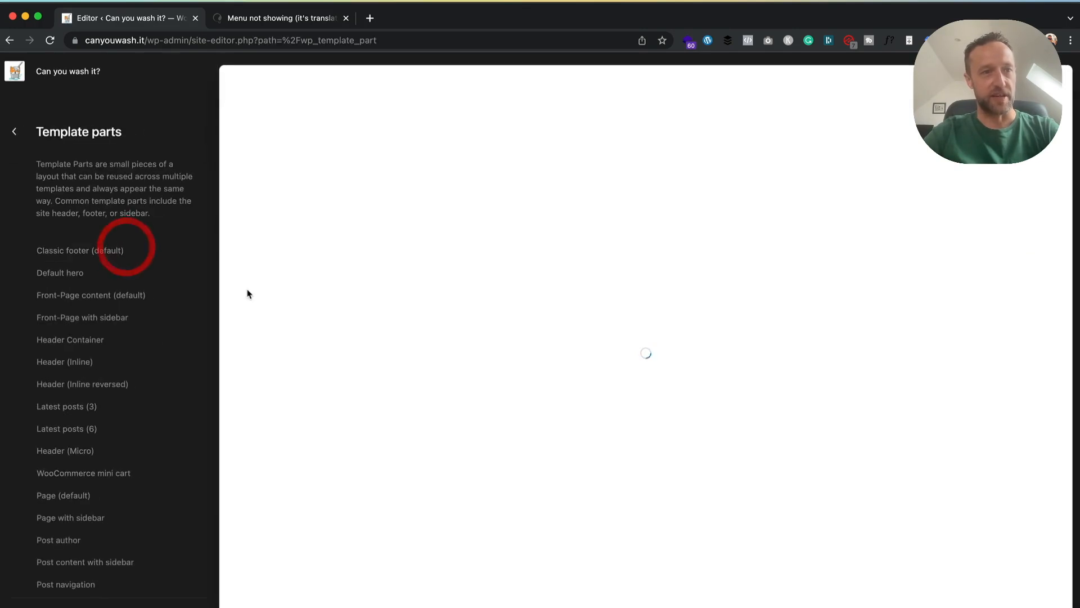
{"action": "left_click", "coordinate": [112, 248]}
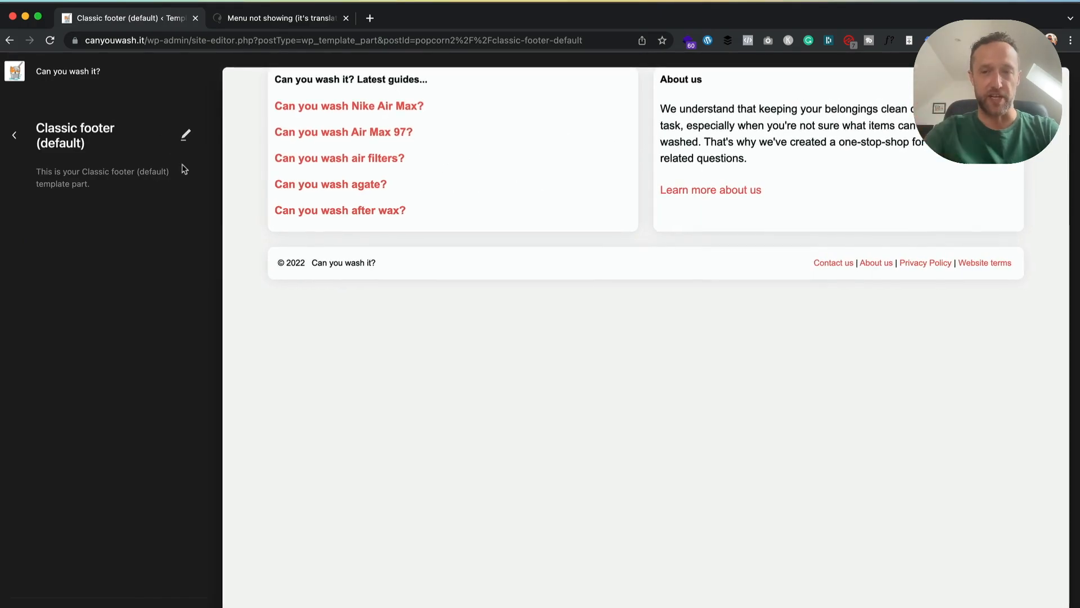
{"action": "left_click", "coordinate": [186, 134]}
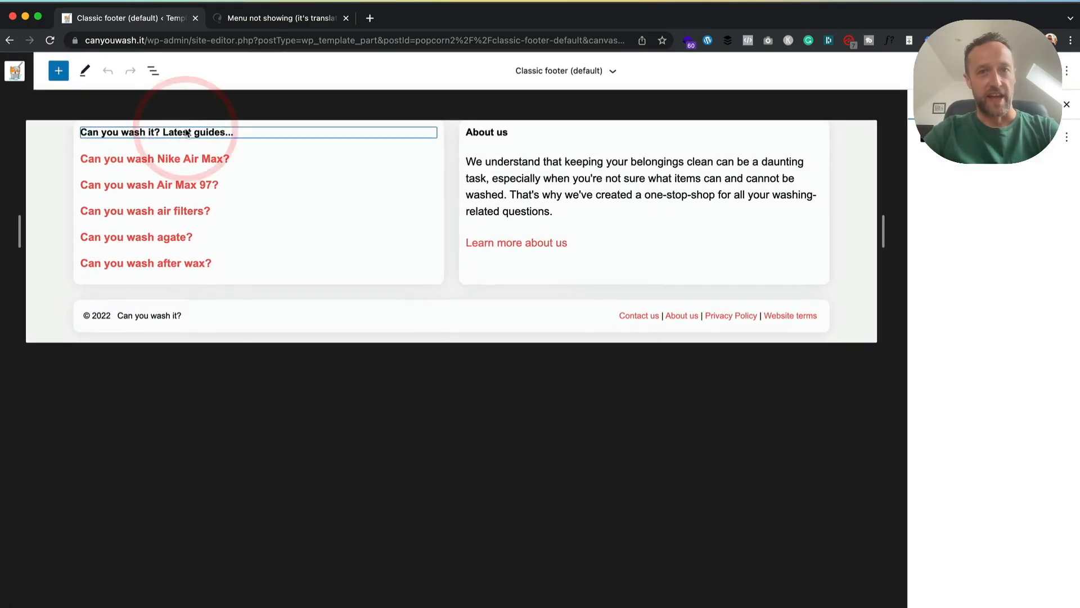
Add two extra periods to the end of the footer's About us paragraph and save the template part.
{"action": "left_click", "coordinate": [565, 213]}
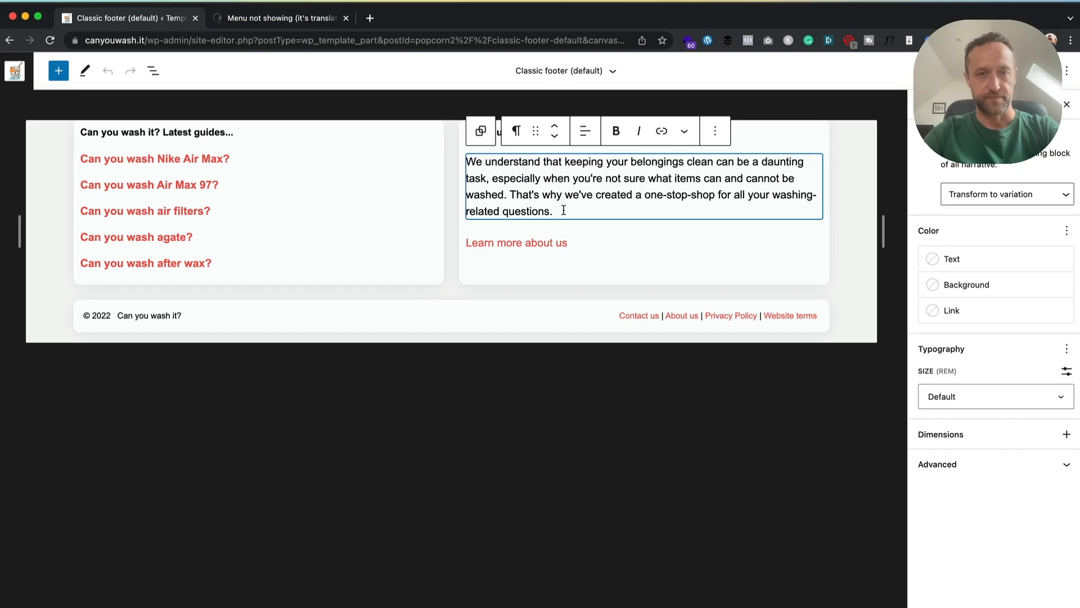
{"action": "type", "text": ".."}
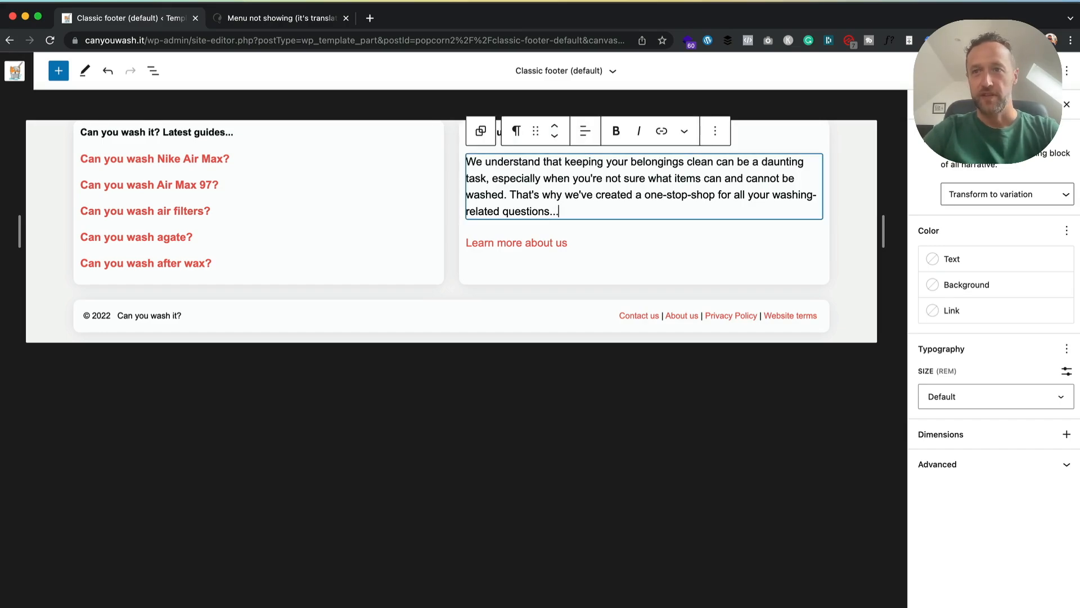
{"action": "left_click", "coordinate": [935, 105]}
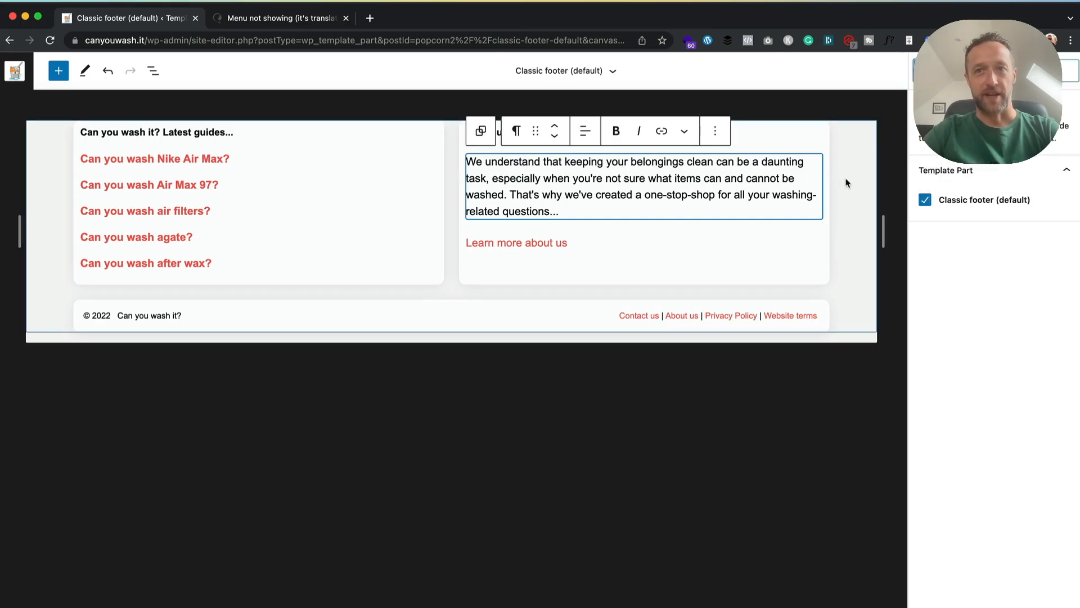
{"action": "left_click", "coordinate": [983, 105]}
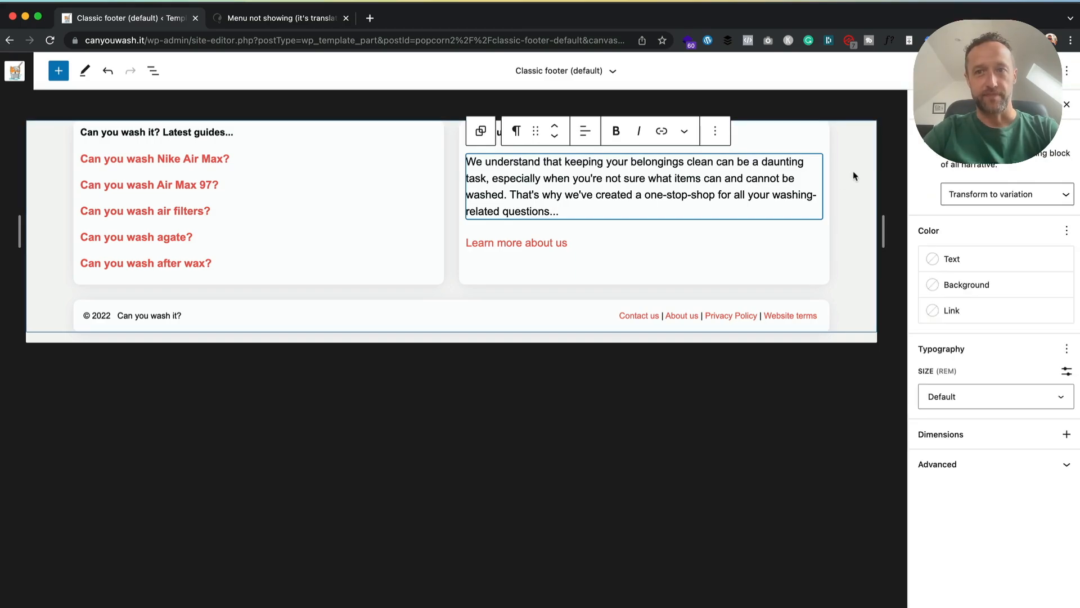
Remove the two extra periods from the About us paragraph and save the classic footer again.
{"action": "left_click", "coordinate": [567, 212]}
{"action": "key", "text": "BackSpace"}
{"action": "key", "text": "BackSpace"}
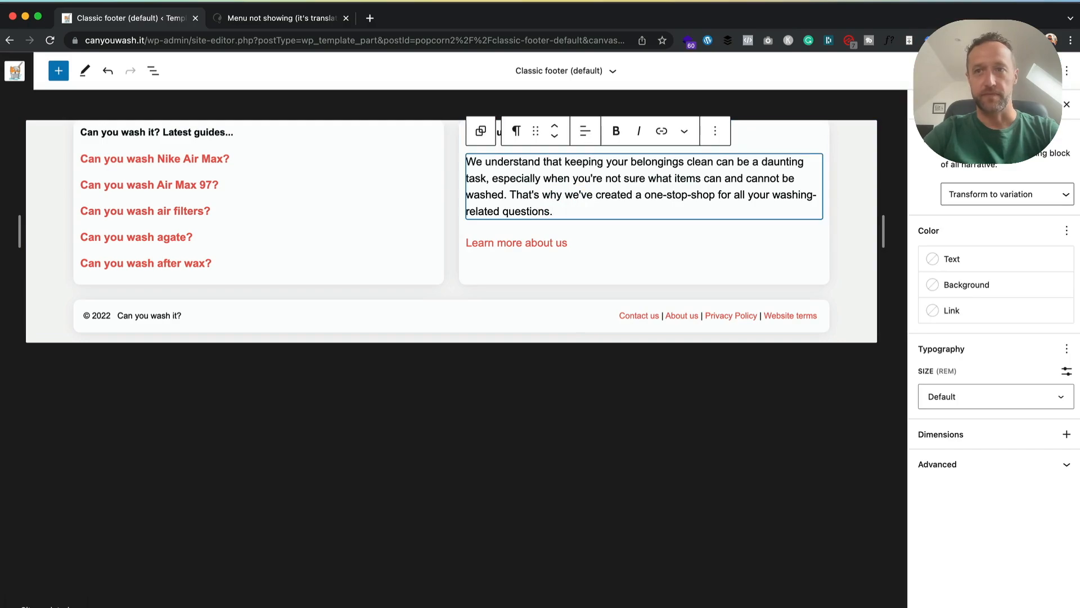
{"action": "left_click", "coordinate": [988, 71]}
{"action": "left_click", "coordinate": [963, 71]}
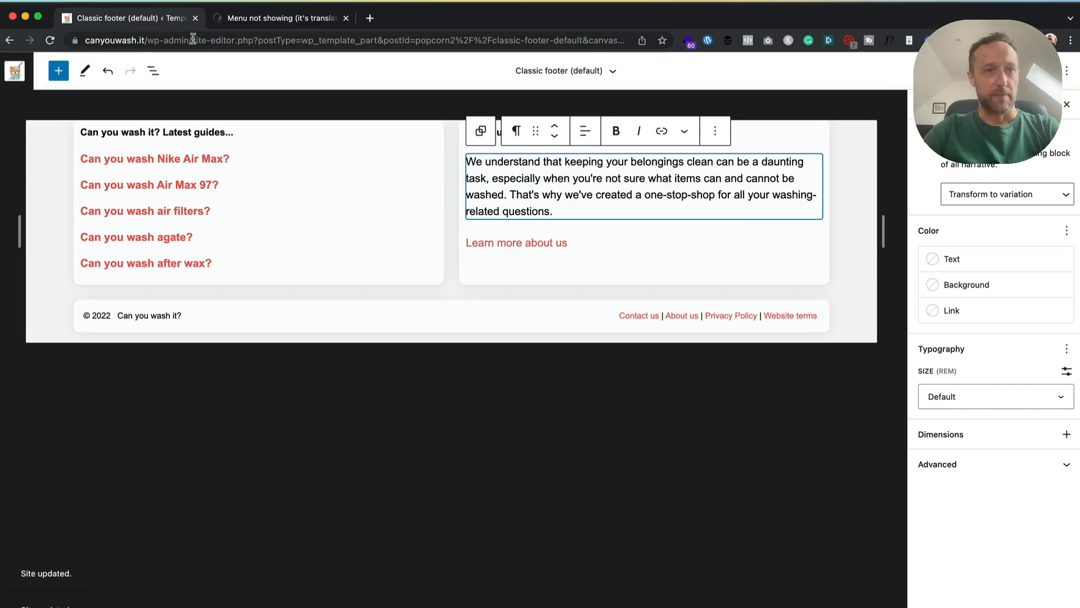
Leave the site editor and filter the items in WPML Translation Management by the title footer.
{"action": "left_click", "coordinate": [15, 71]}
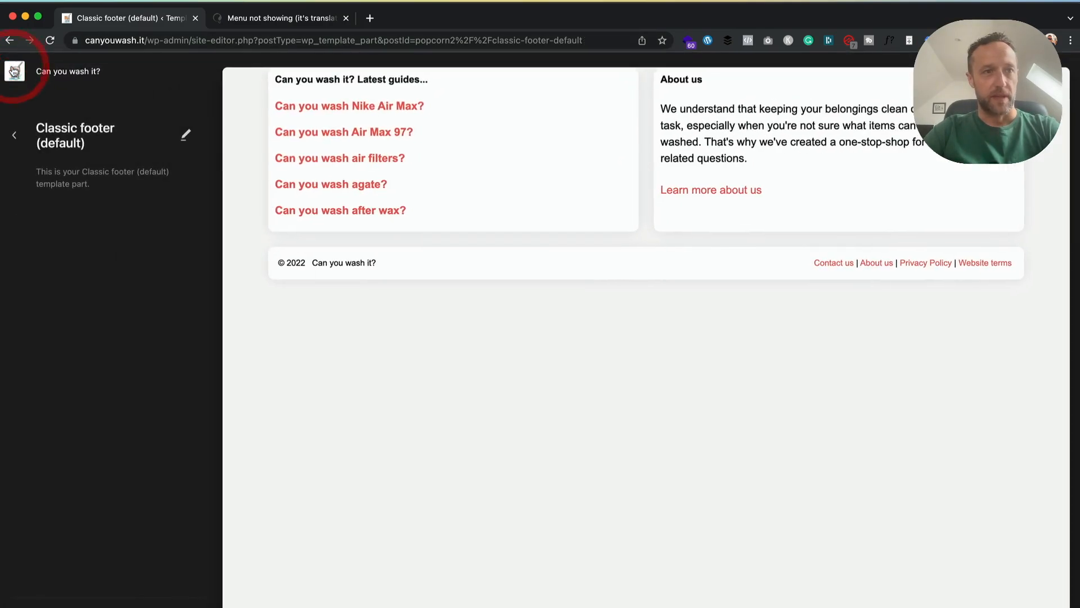
{"action": "left_click", "coordinate": [16, 134]}
{"action": "left_click", "coordinate": [16, 135]}
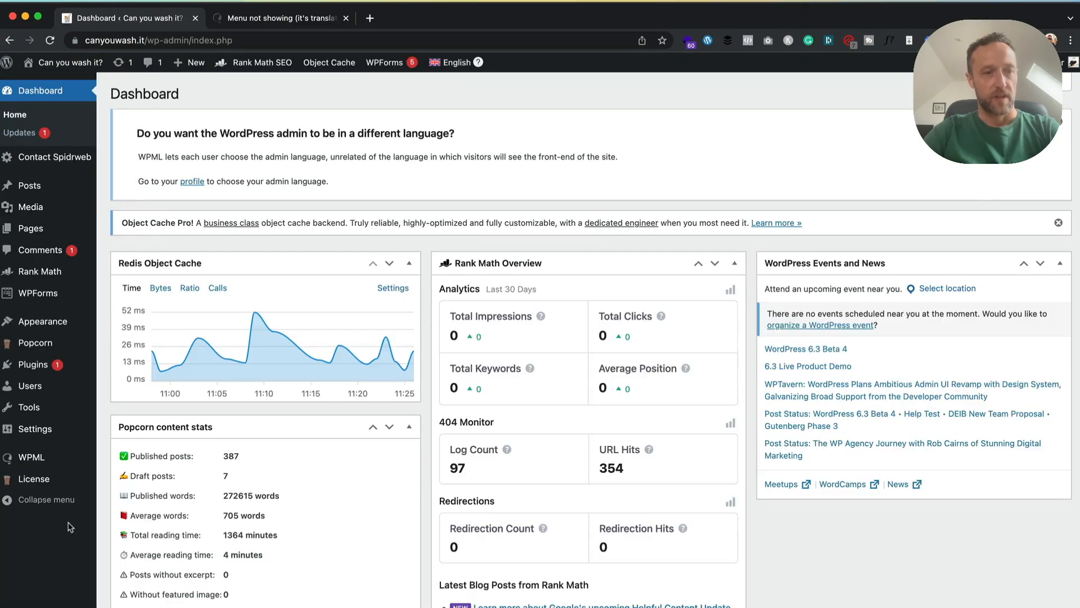
{"action": "mouse_move", "coordinate": [72, 451]}
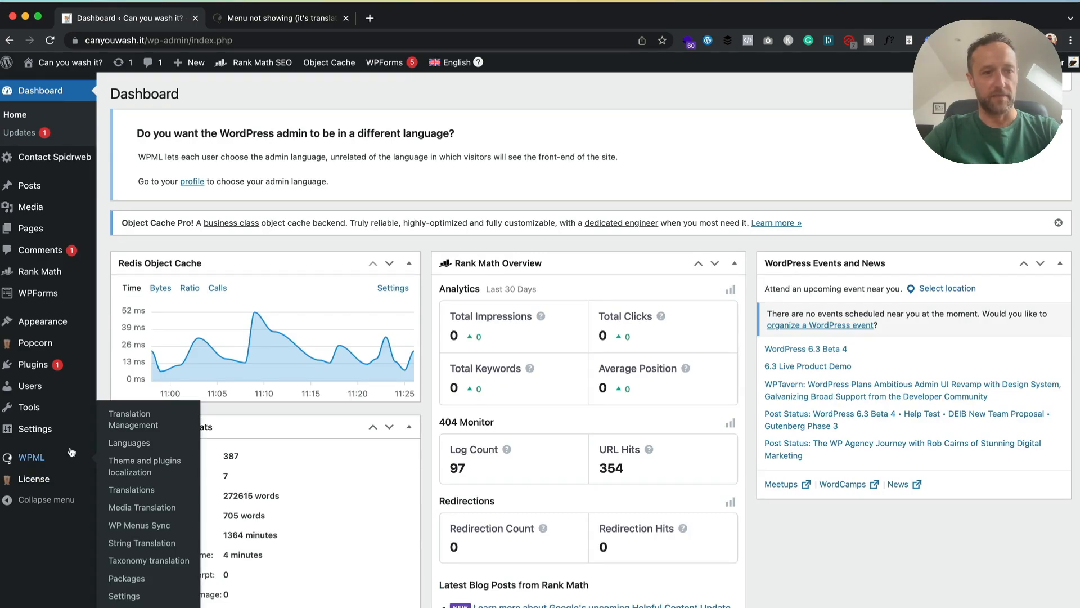
{"action": "left_click", "coordinate": [174, 422]}
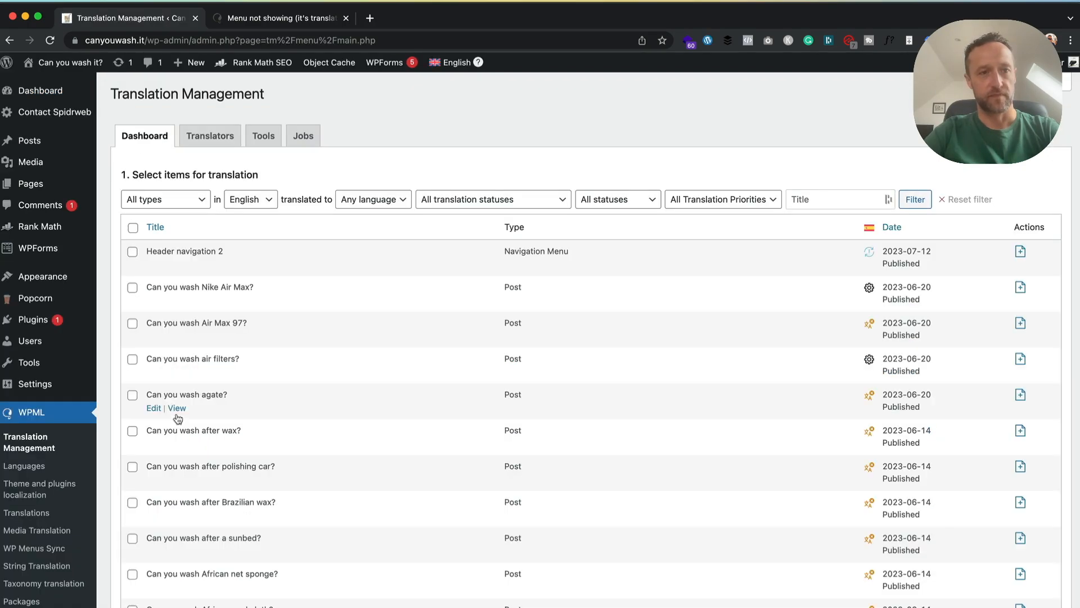
{"action": "left_click", "coordinate": [853, 199]}
{"action": "type", "text": "footer"}
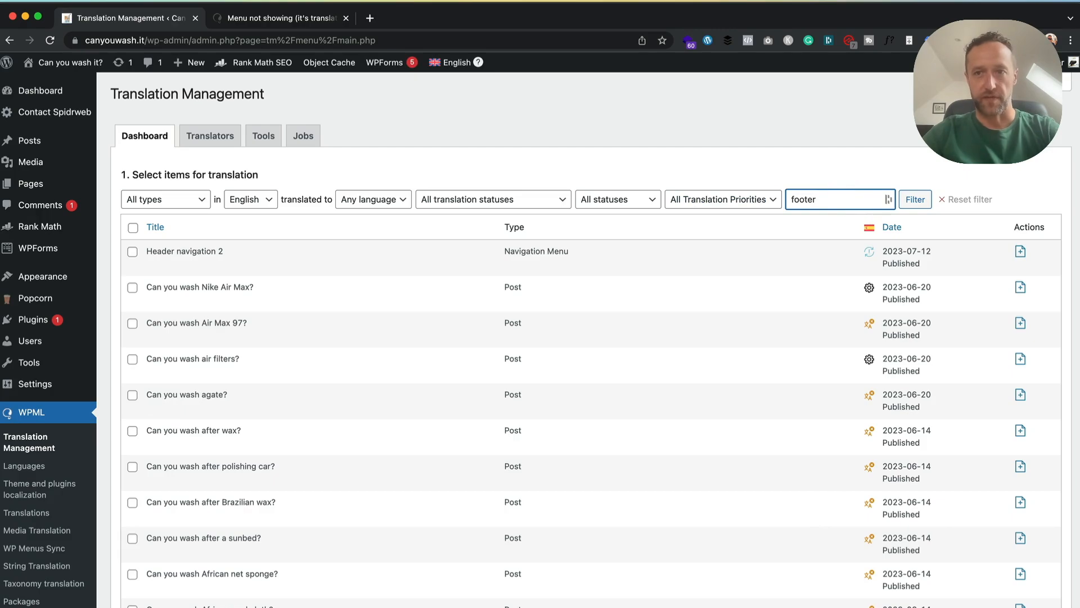
{"action": "left_click", "coordinate": [916, 201]}
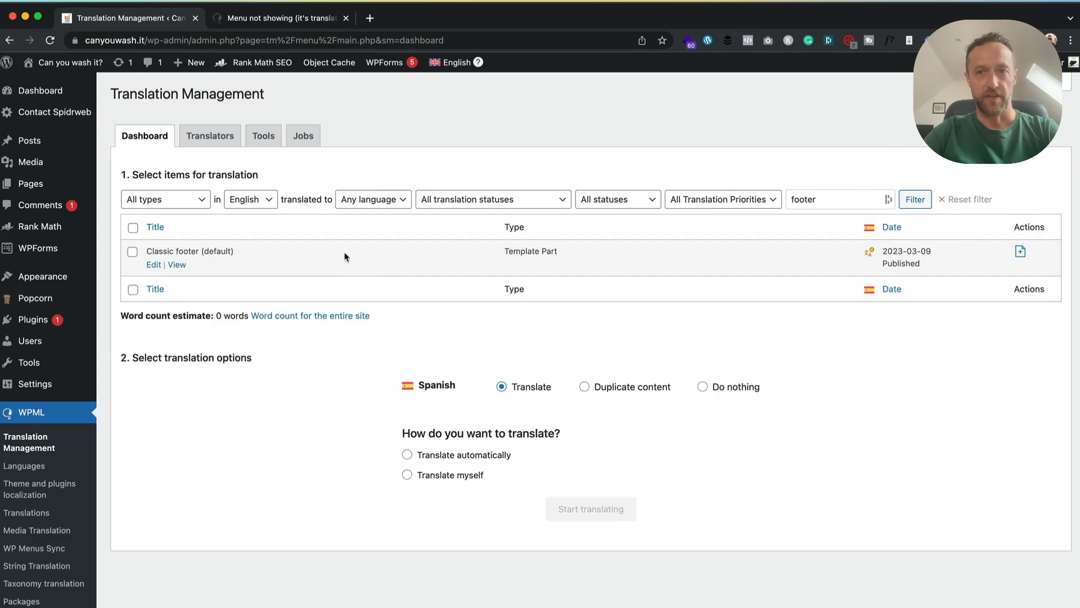
Add the Classic footer (default) template part to the Spanish translation queue with the Translate myself option.
{"action": "mouse_move", "coordinate": [869, 254]}
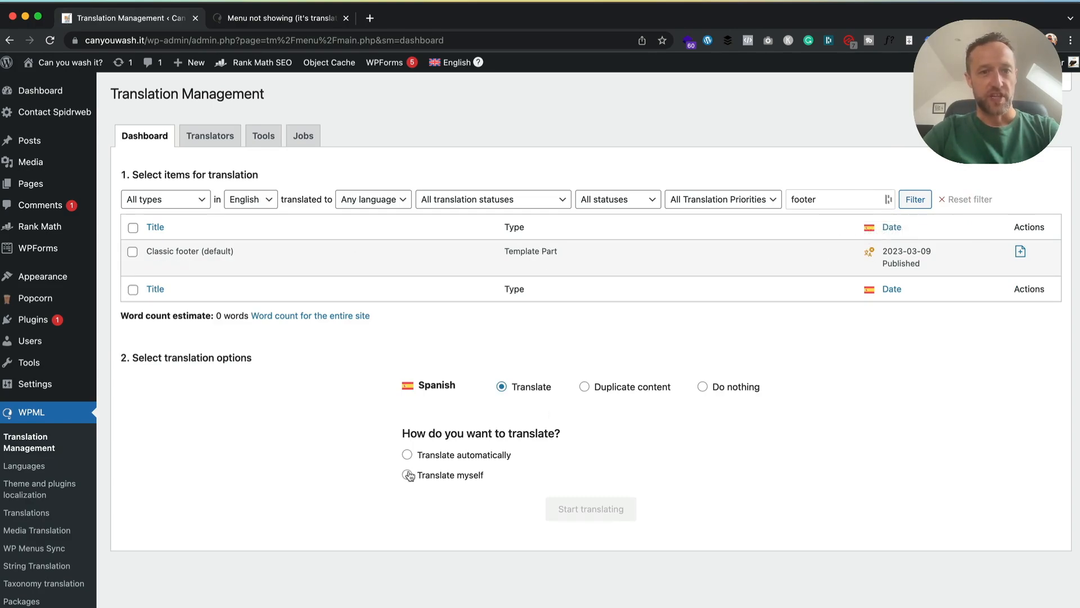
{"action": "left_click", "coordinate": [132, 251]}
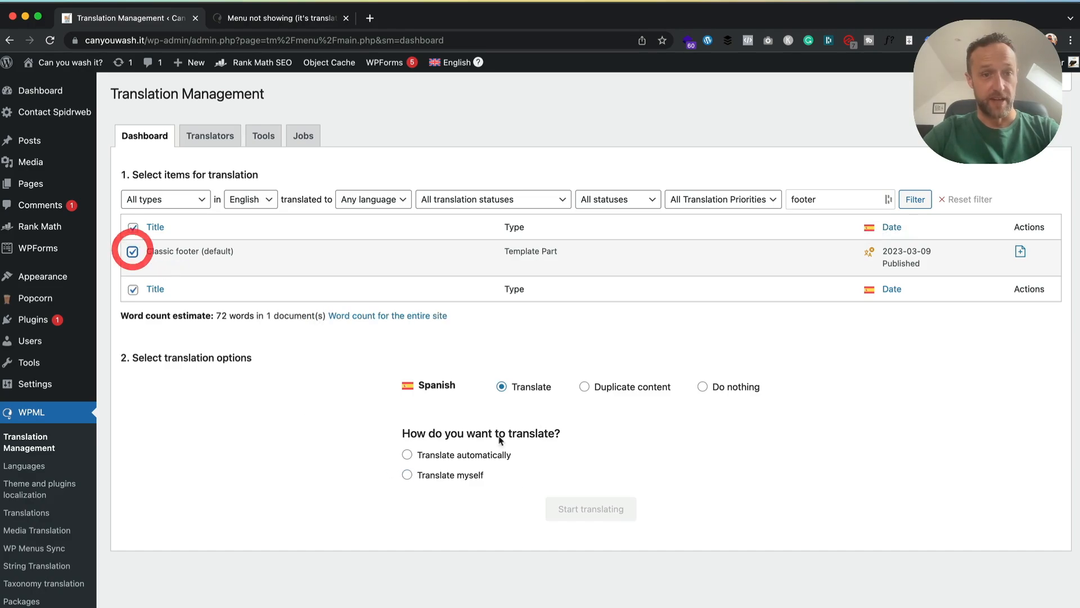
{"action": "left_click", "coordinate": [407, 474]}
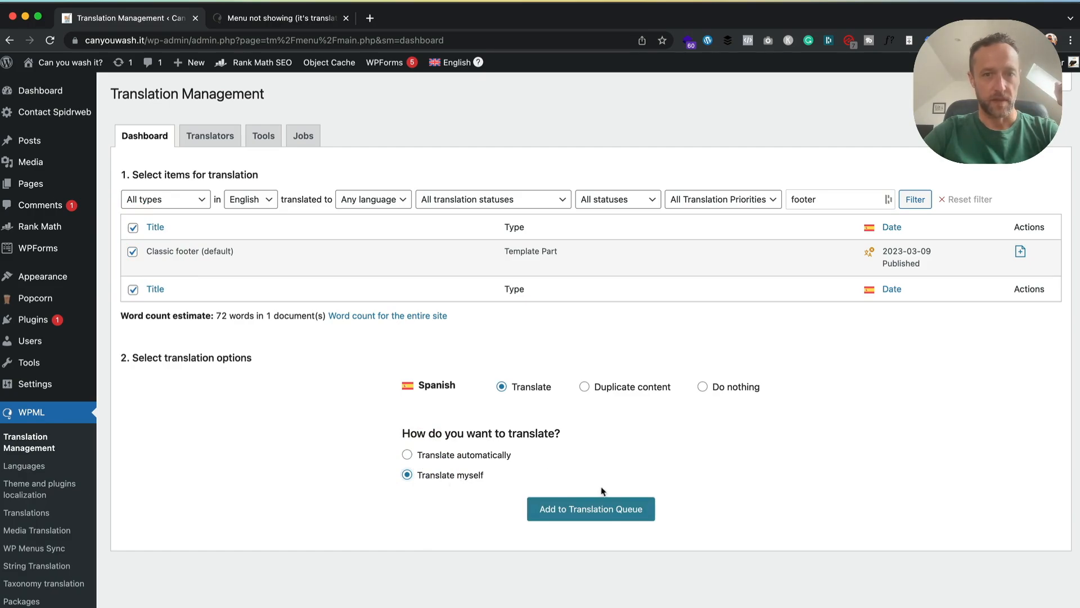
{"action": "left_click", "coordinate": [598, 510]}
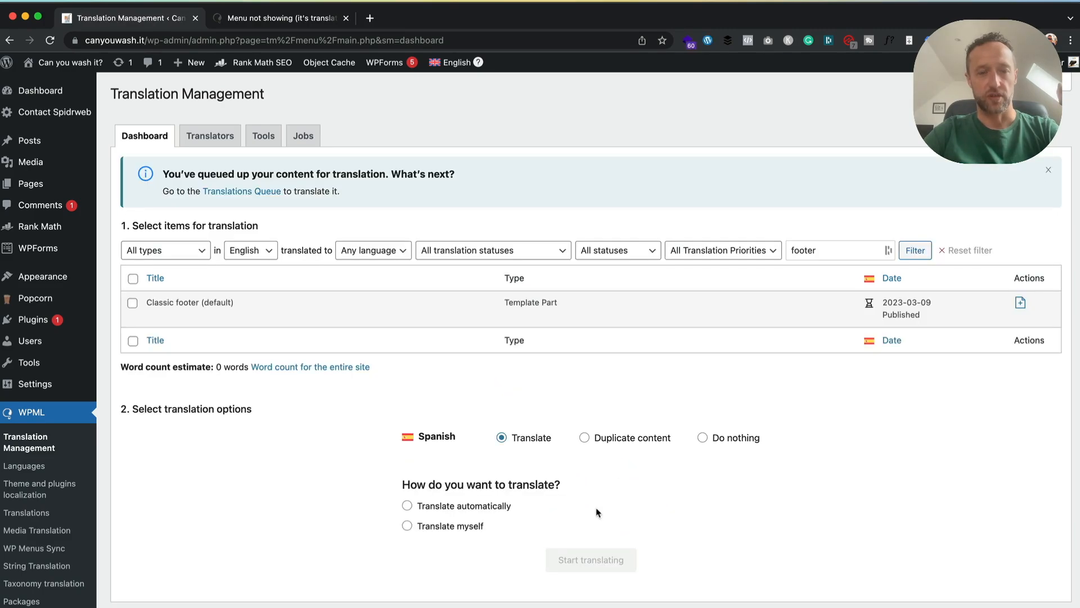
{"action": "scroll", "coordinate": [607, 487], "scroll_direction": "down", "scroll_amount": 1}
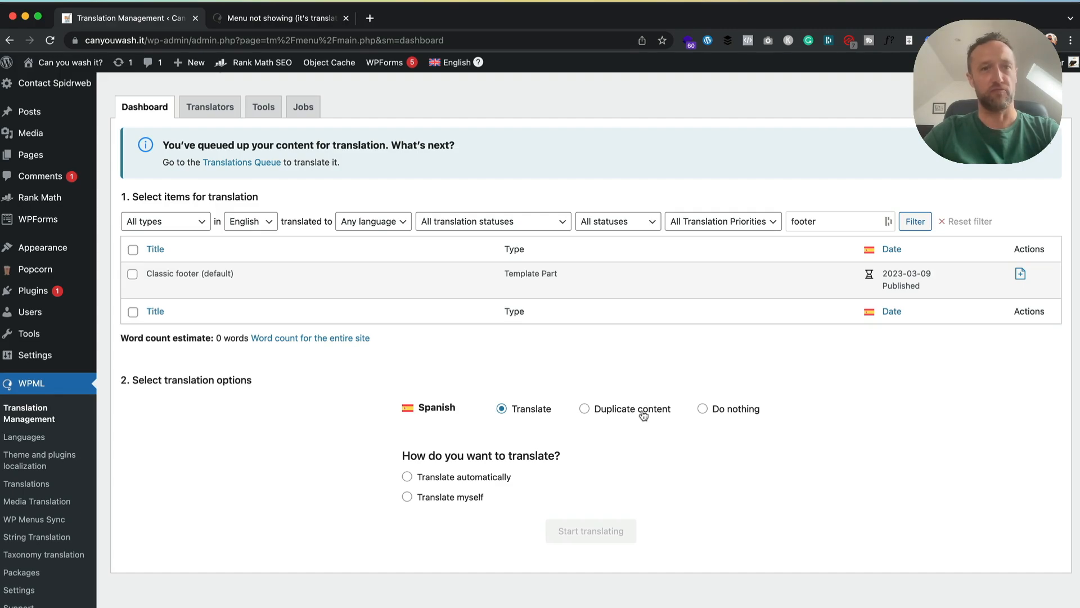
{"action": "left_click", "coordinate": [717, 409]}
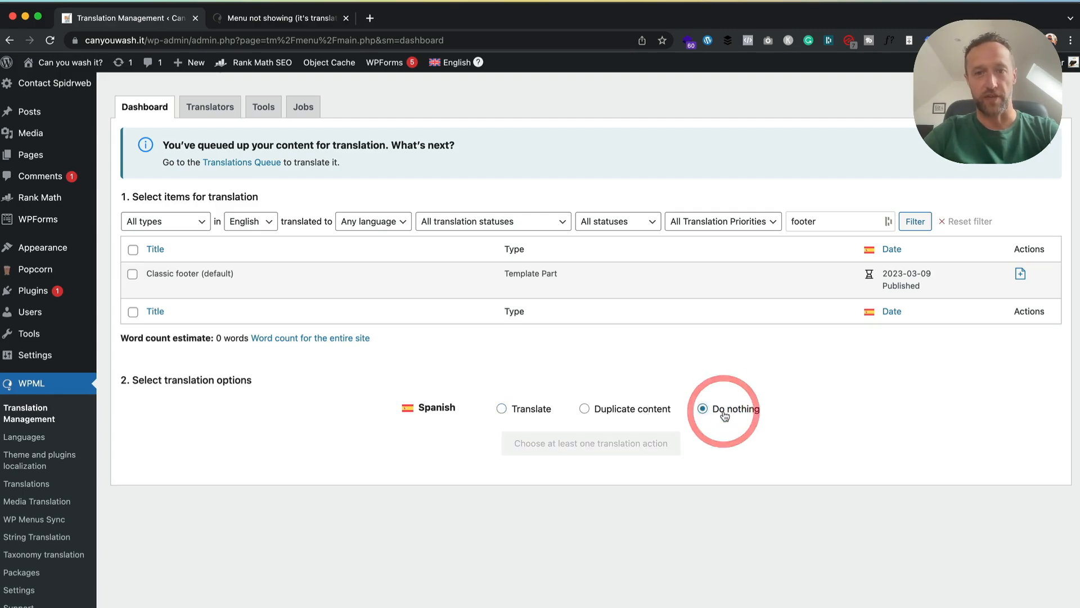
{"action": "left_click", "coordinate": [523, 407]}
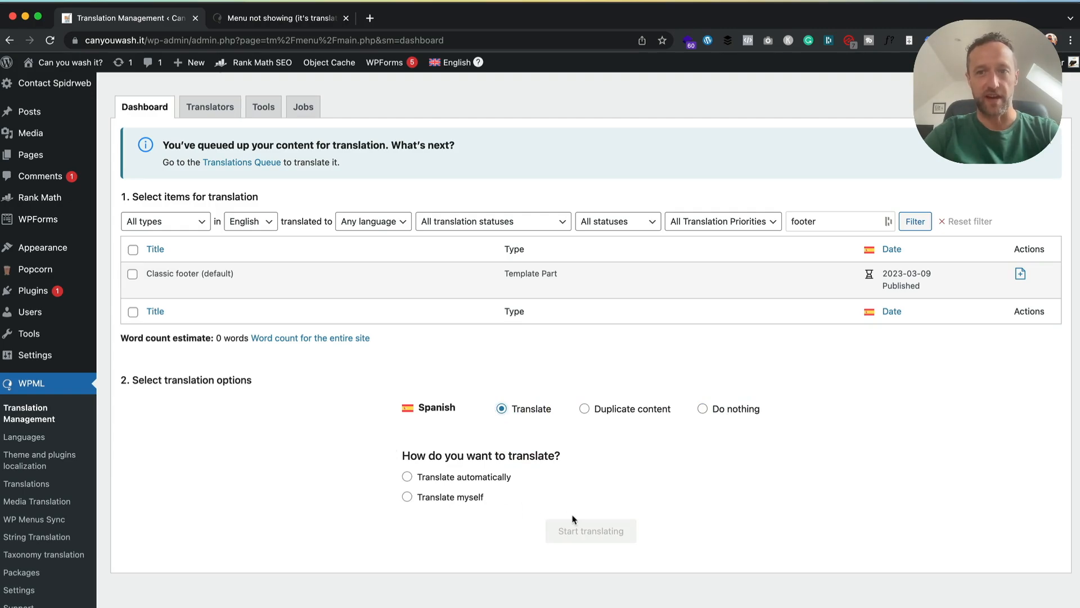
Open the Classic footer (default) job from the translations queue and machine-translate the heading "Can you wash it?" into Spanish.
{"action": "left_click", "coordinate": [26, 484]}
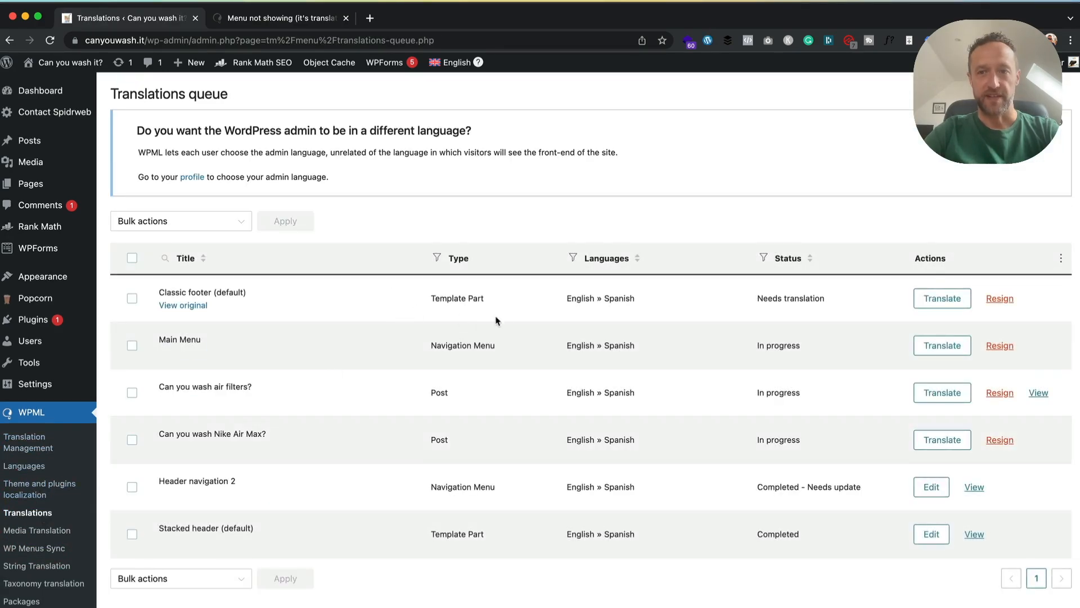
{"action": "left_click", "coordinate": [944, 299]}
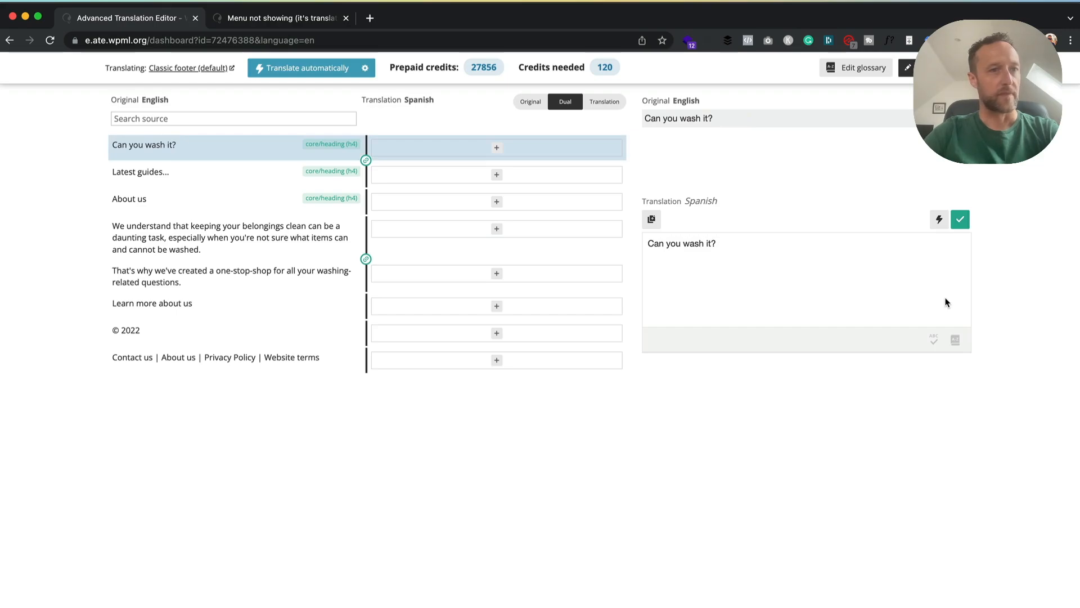
{"action": "left_click", "coordinate": [499, 149]}
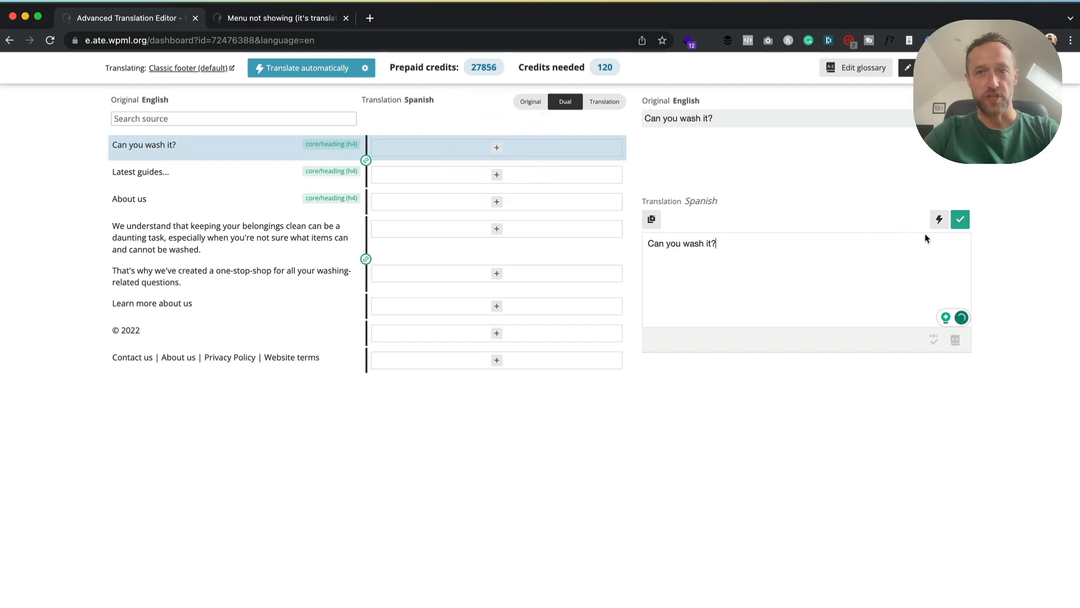
{"action": "left_click", "coordinate": [940, 219]}
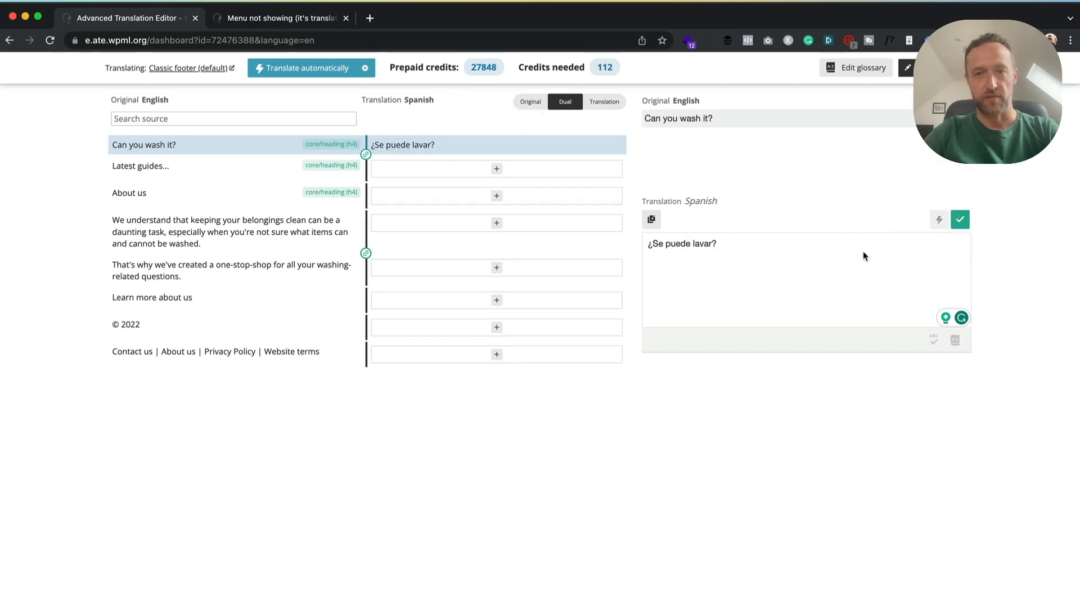
Machine-translate the footer headings "Latest guides..." and "About us" into Spanish.
{"action": "left_click", "coordinate": [496, 168]}
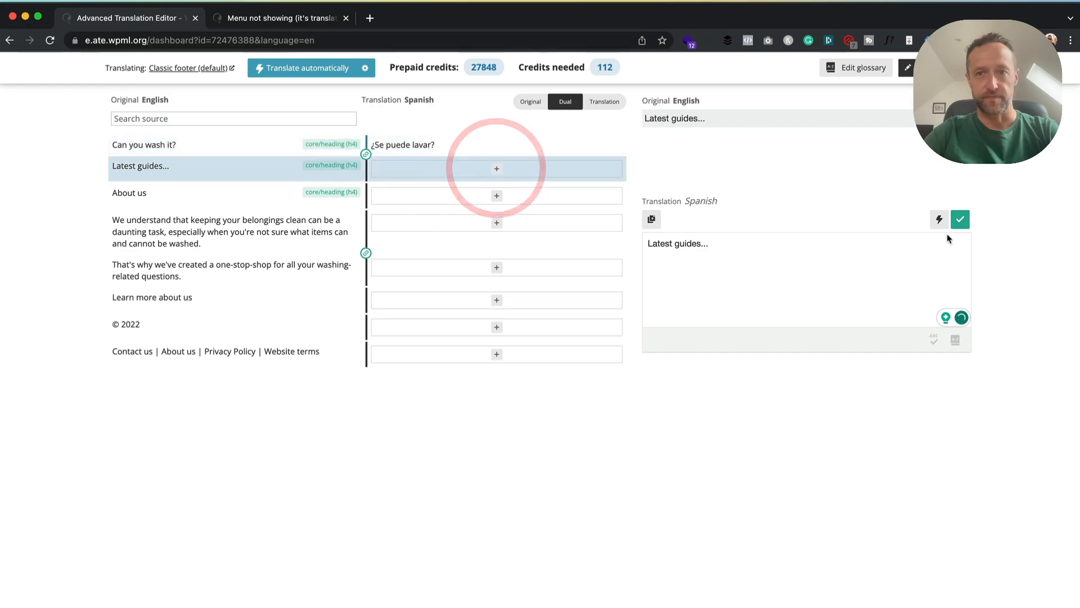
{"action": "left_click", "coordinate": [939, 219]}
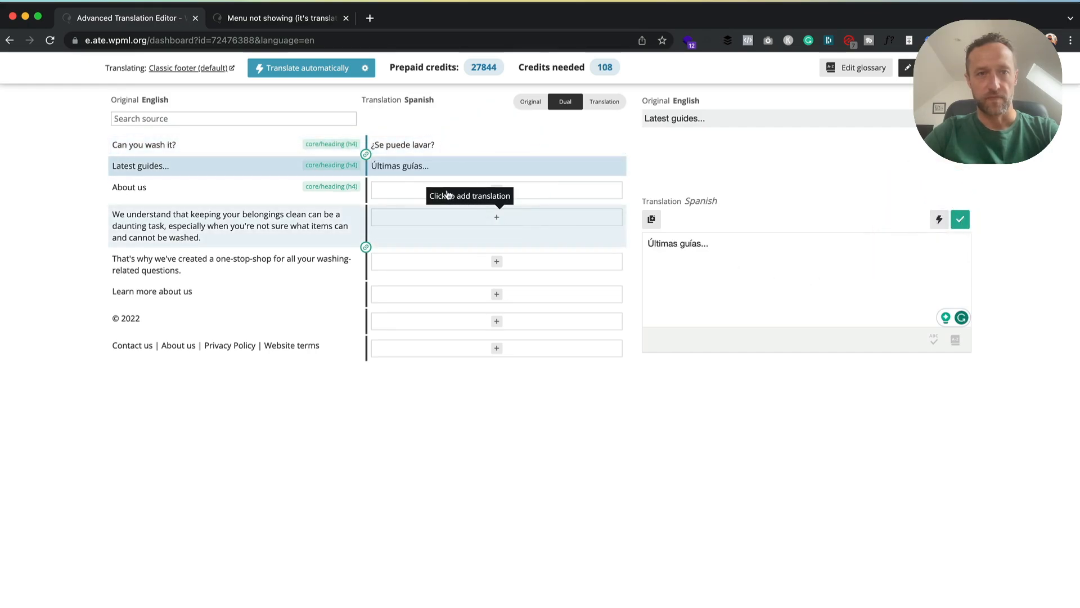
{"action": "left_click", "coordinate": [416, 187]}
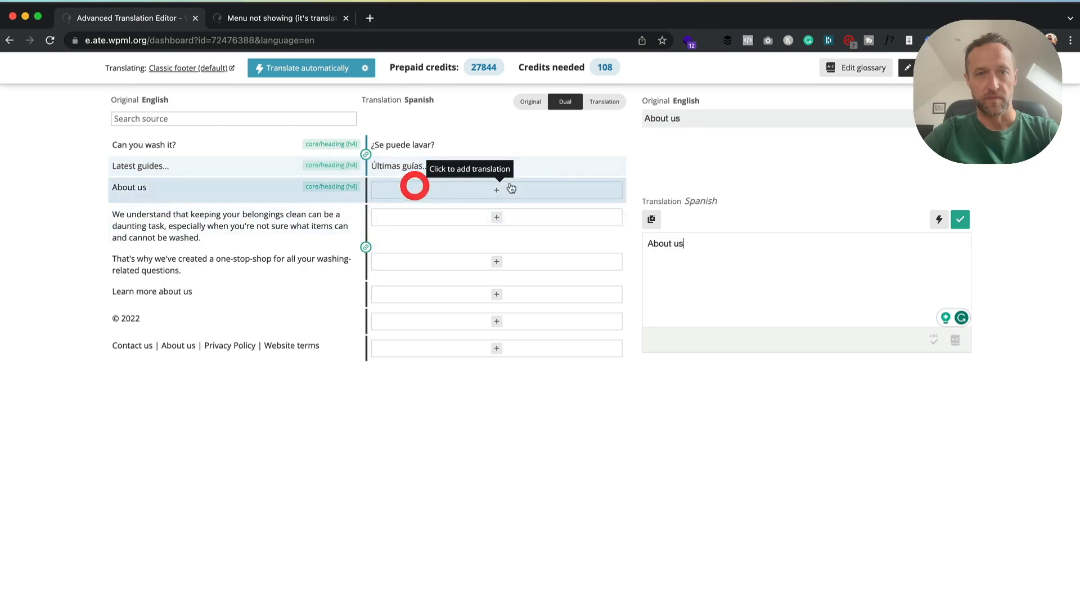
{"action": "left_click", "coordinate": [939, 219]}
Mark the Spanish translations of the headings "About us", "Latest guides..." and "Can you wash it?" as complete.
{"action": "left_click", "coordinate": [962, 223]}
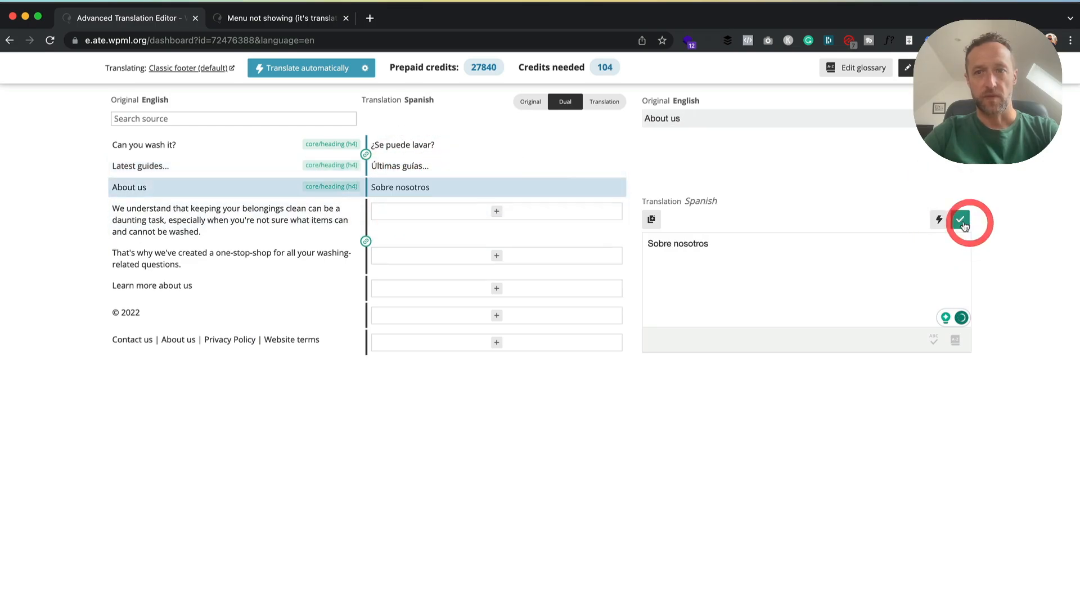
{"action": "left_click", "coordinate": [469, 166]}
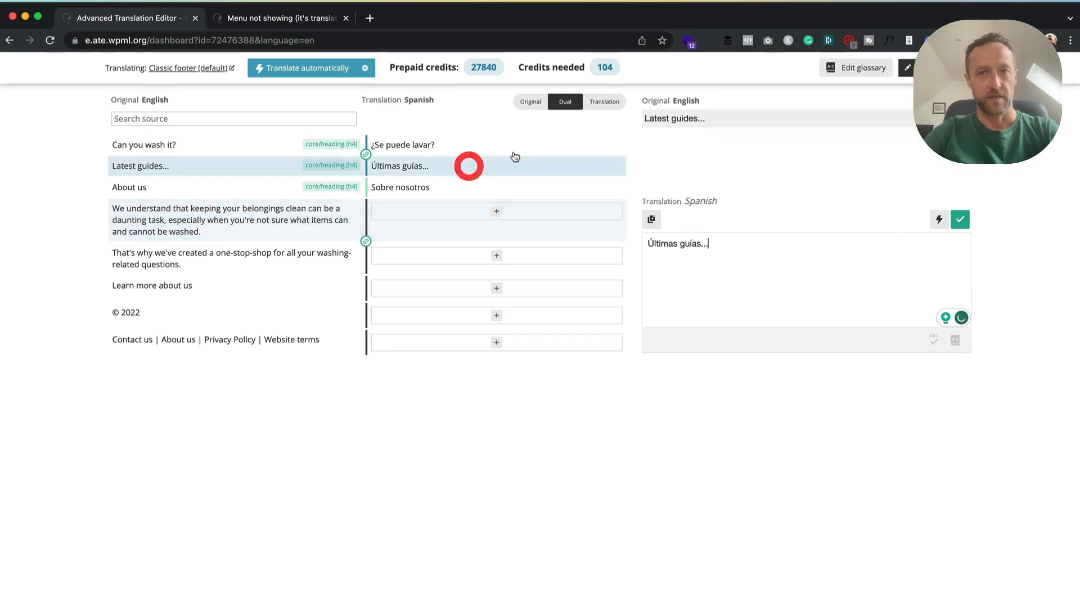
{"action": "left_click", "coordinate": [960, 220]}
{"action": "left_click", "coordinate": [495, 146]}
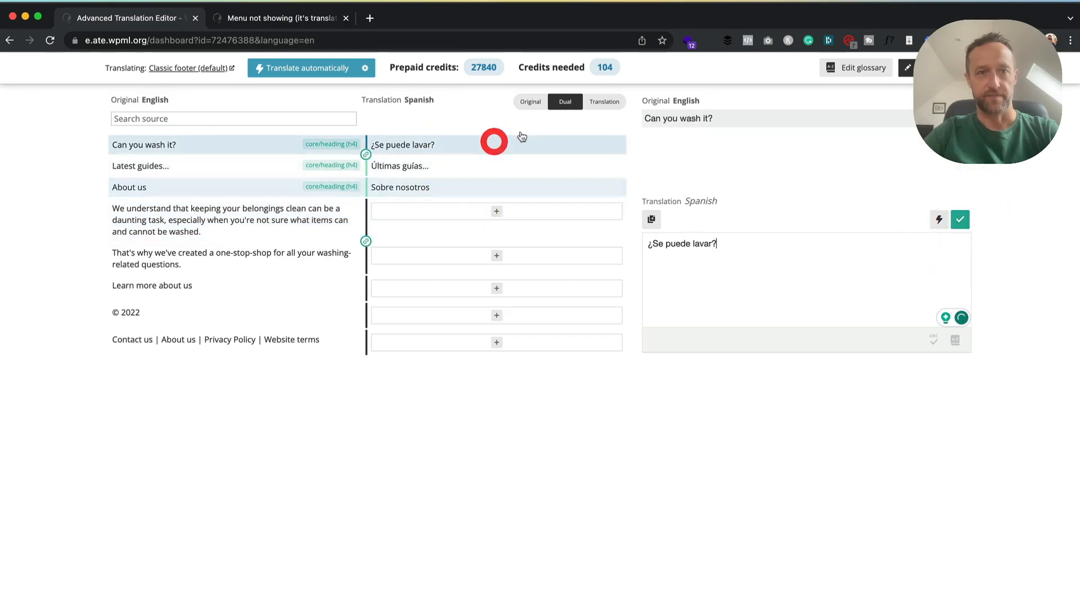
{"action": "left_click", "coordinate": [961, 219]}
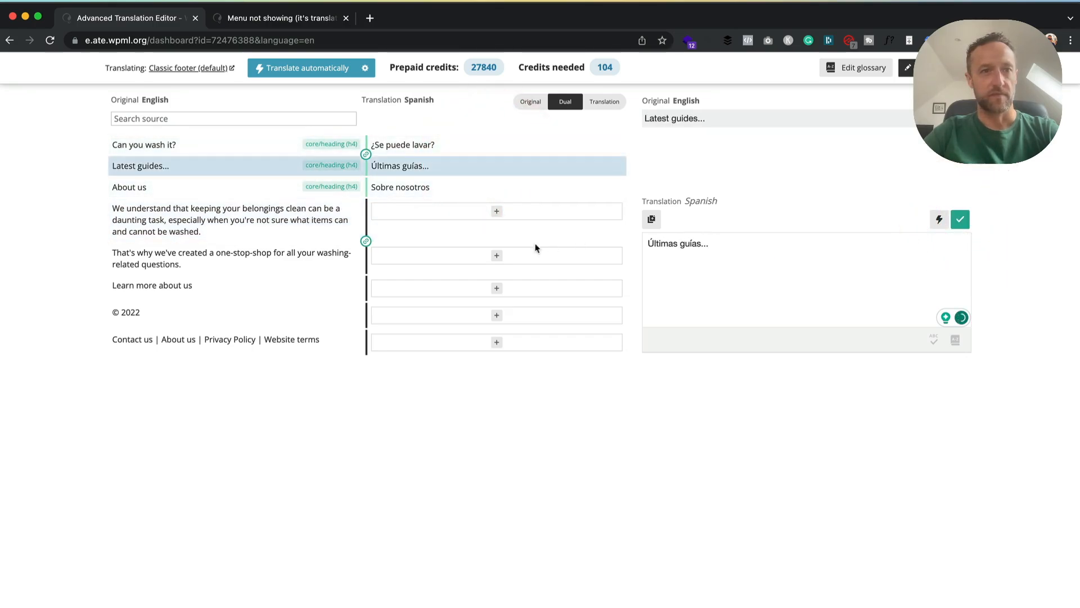
Open the paragraph starting "We understand that keeping your belongings clean" for Spanish translation.
{"action": "left_click", "coordinate": [495, 212]}
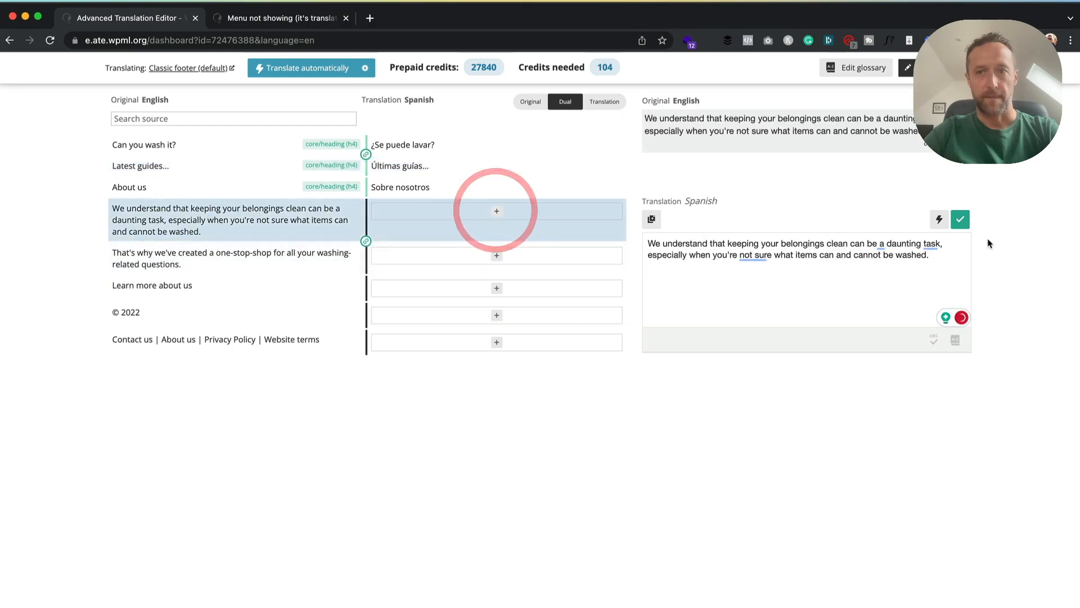
Auto-translate the two paragraphs "We understand that keeping…" and "That's why we've created…" into Spanish and save both.
{"action": "left_click", "coordinate": [937, 219]}
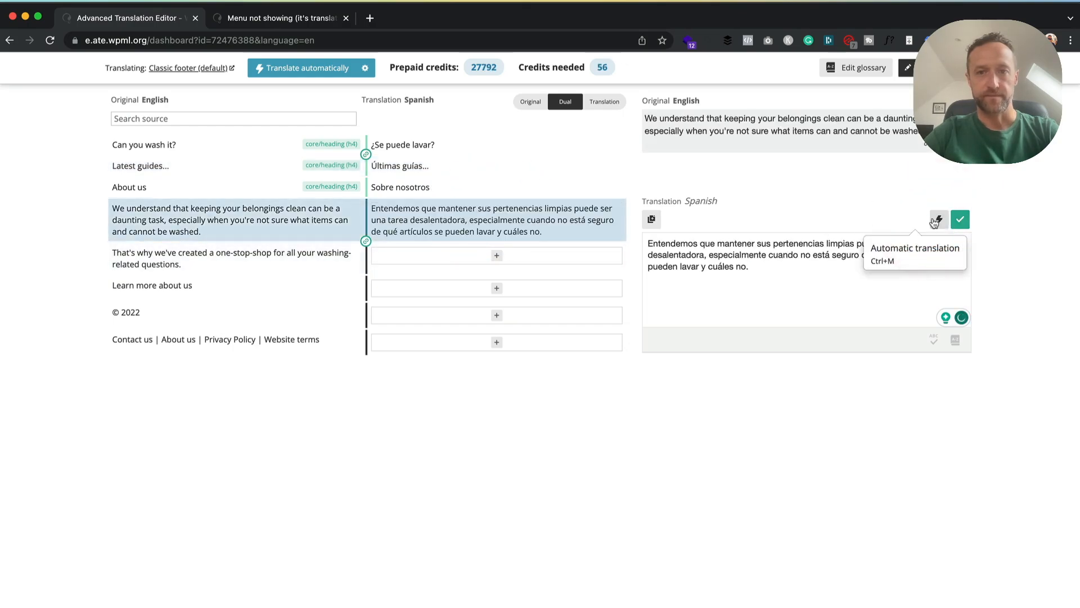
{"action": "left_click", "coordinate": [961, 219]}
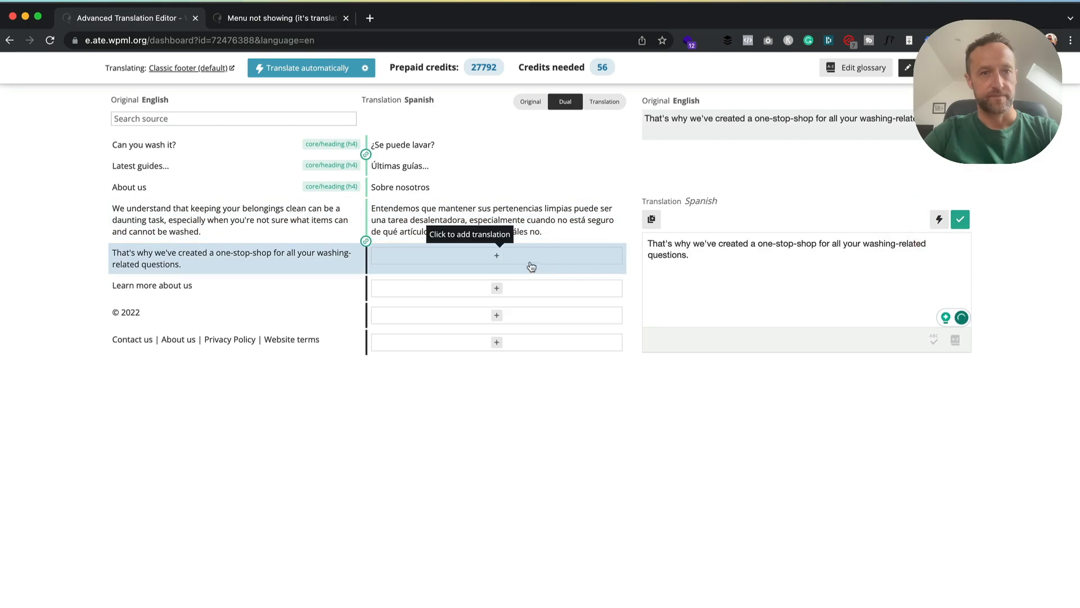
{"action": "left_click", "coordinate": [497, 259]}
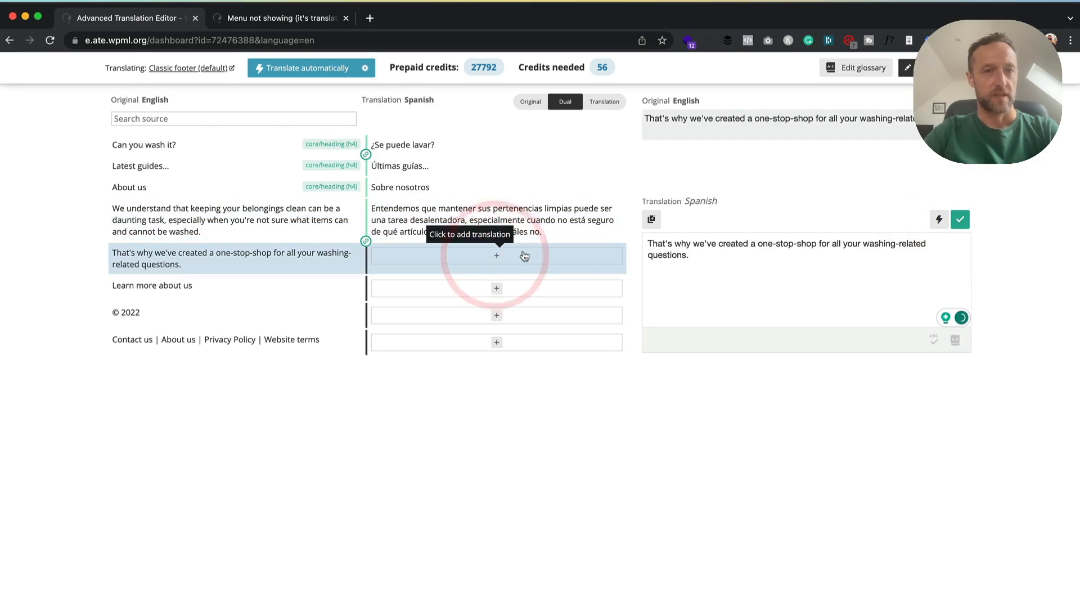
{"action": "left_click", "coordinate": [936, 220]}
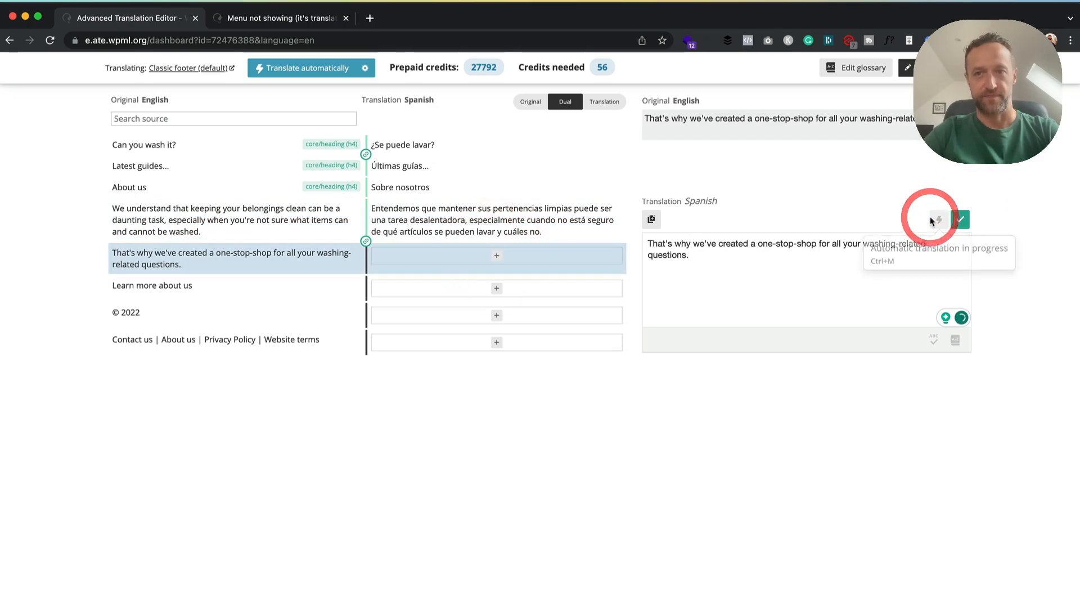
{"action": "left_click", "coordinate": [969, 224]}
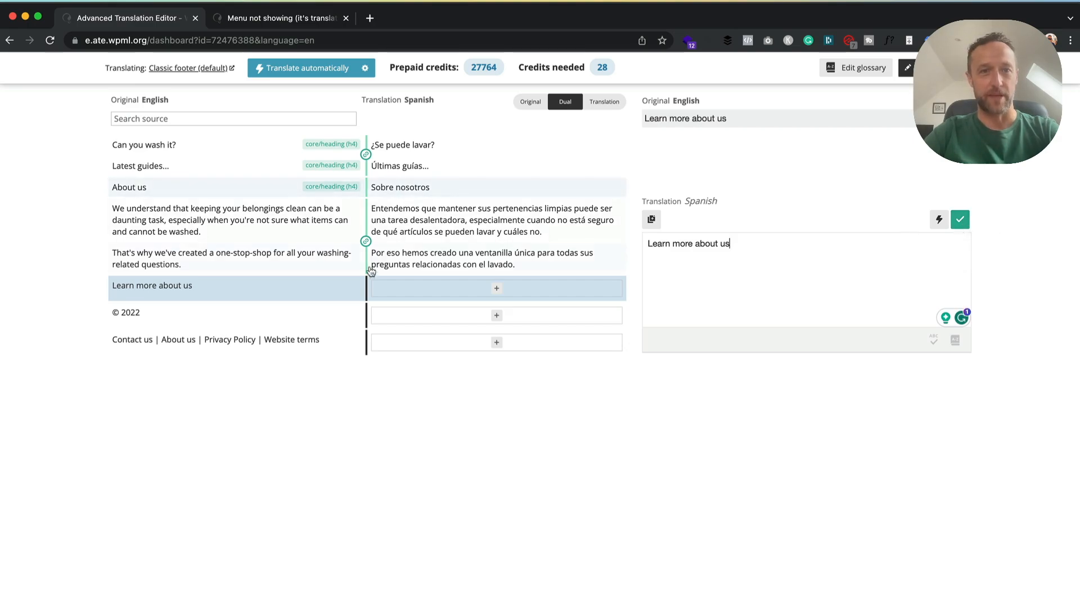
Auto-translate "Learn more about us" into Spanish and save it as complete.
{"action": "left_click", "coordinate": [500, 286]}
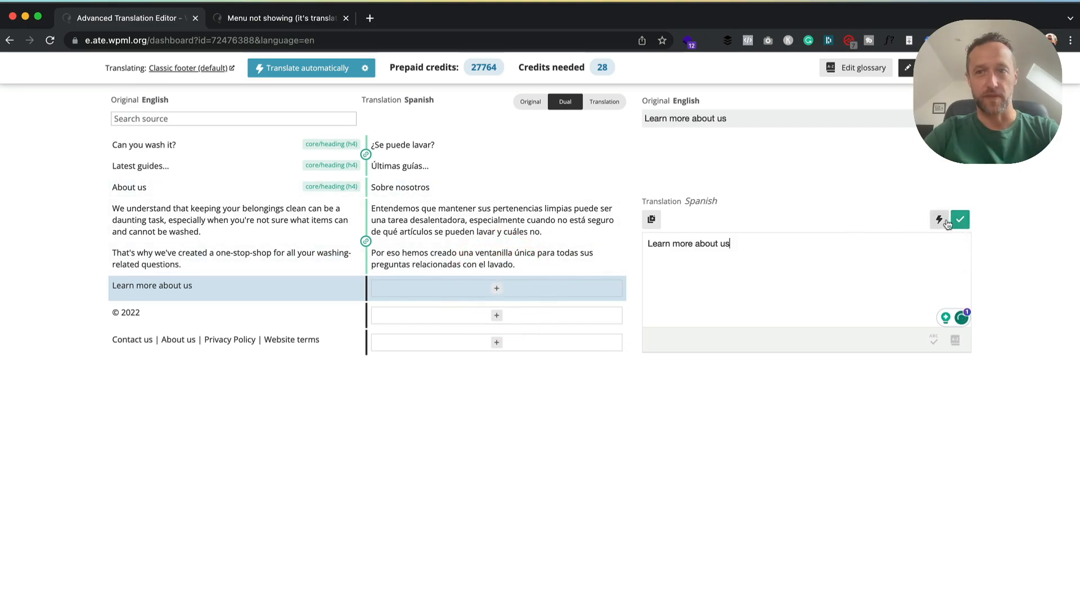
{"action": "left_click", "coordinate": [939, 219]}
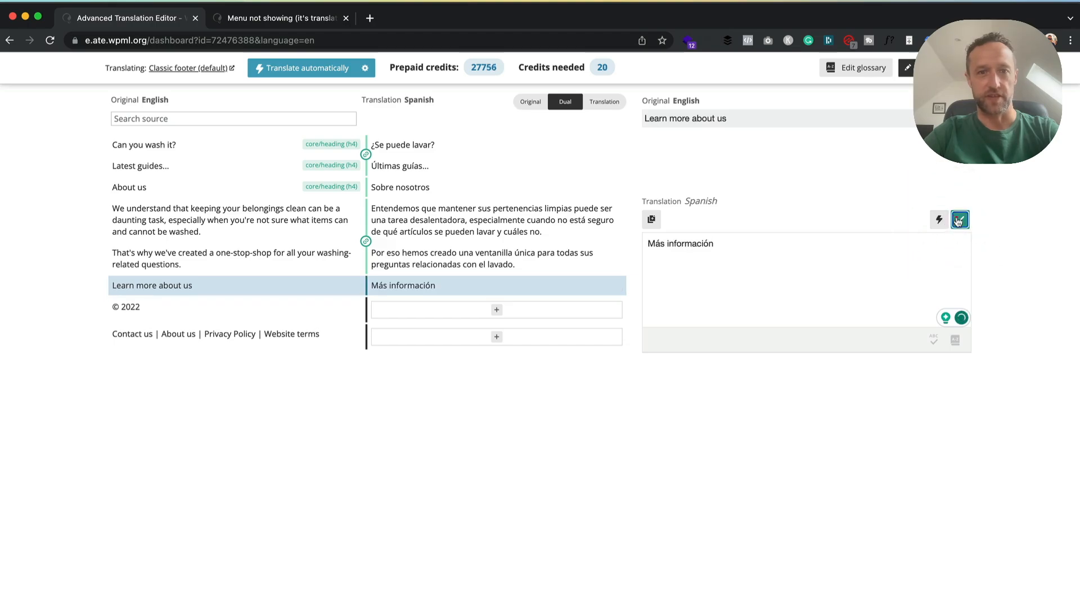
{"action": "left_click", "coordinate": [960, 219]}
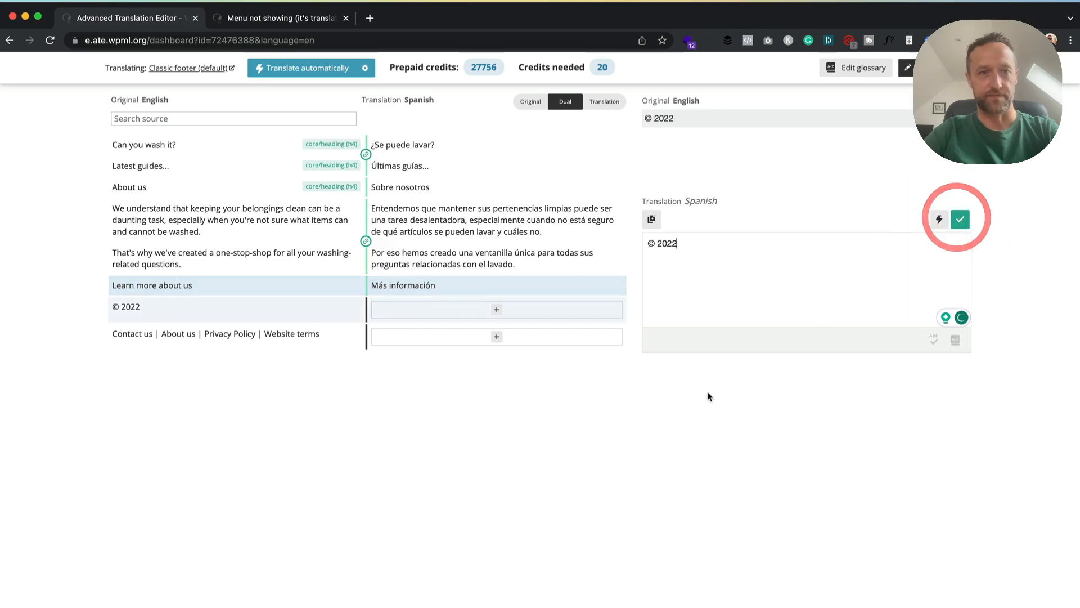
Save "© 2022" as its own Spanish translation, then auto-translate the footer links row and try to save it.
{"action": "left_click", "coordinate": [496, 311]}
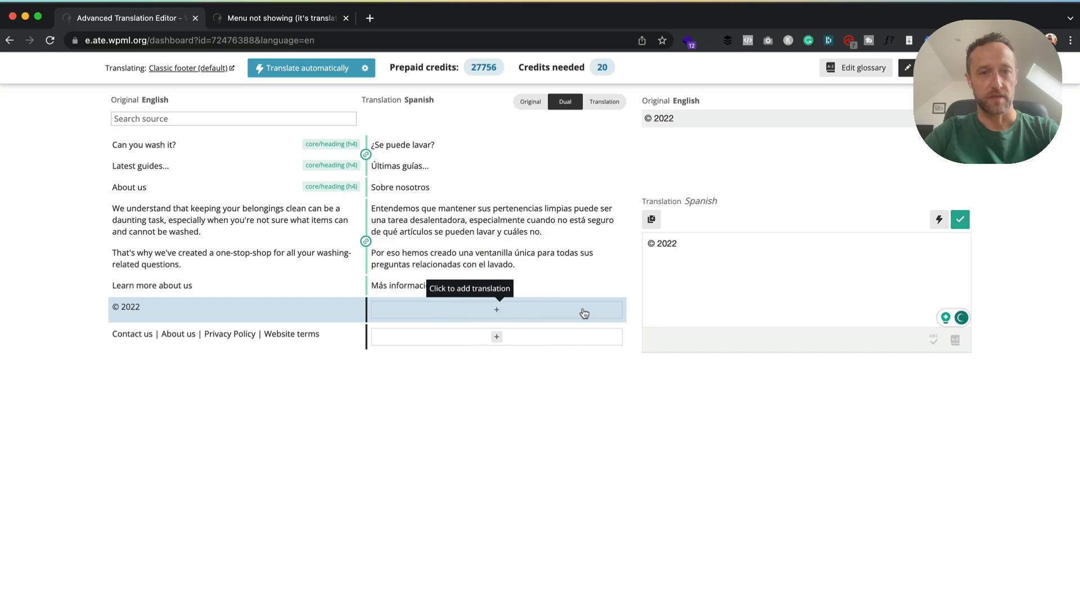
{"action": "left_click", "coordinate": [960, 219]}
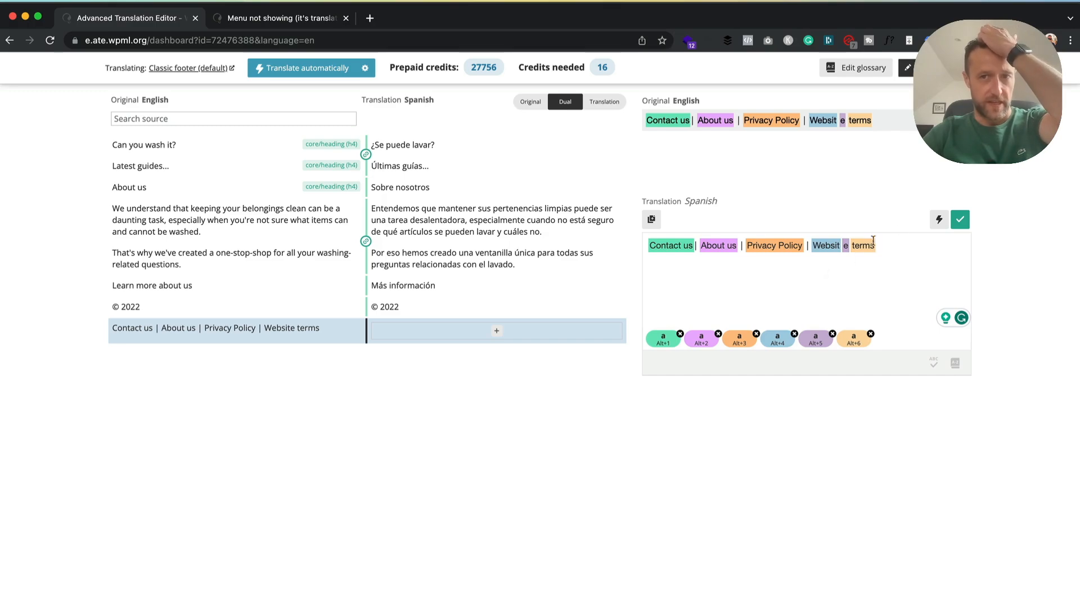
{"action": "left_click", "coordinate": [940, 218]}
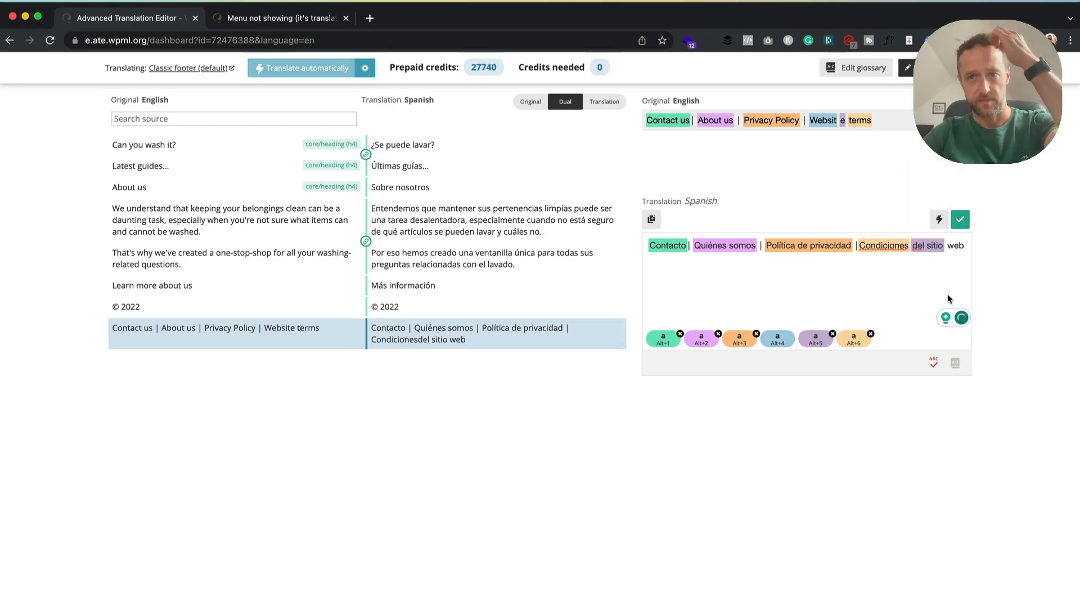
{"action": "left_click", "coordinate": [967, 222]}
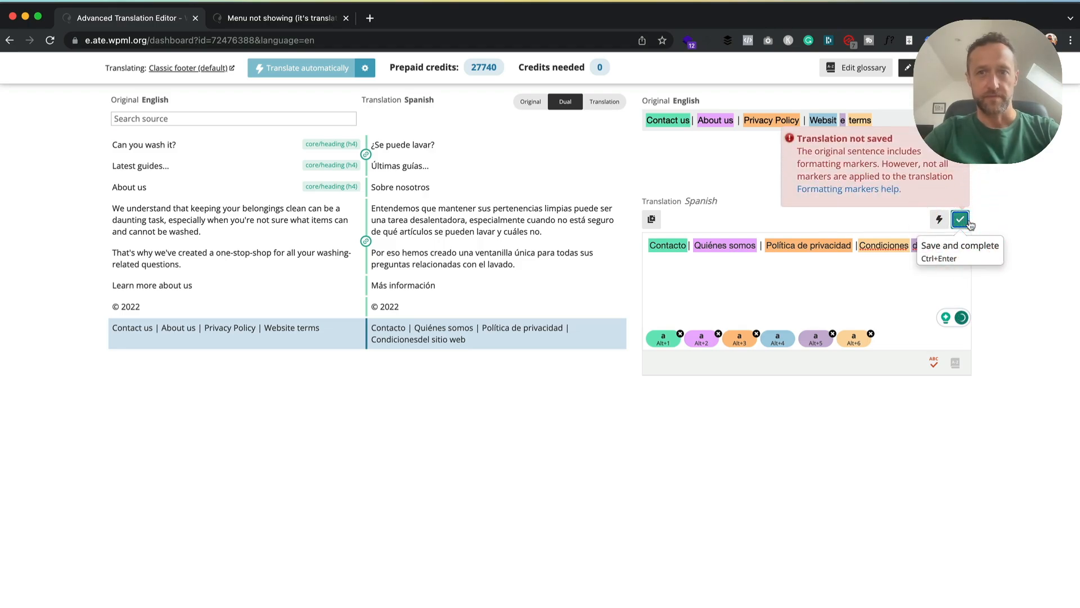
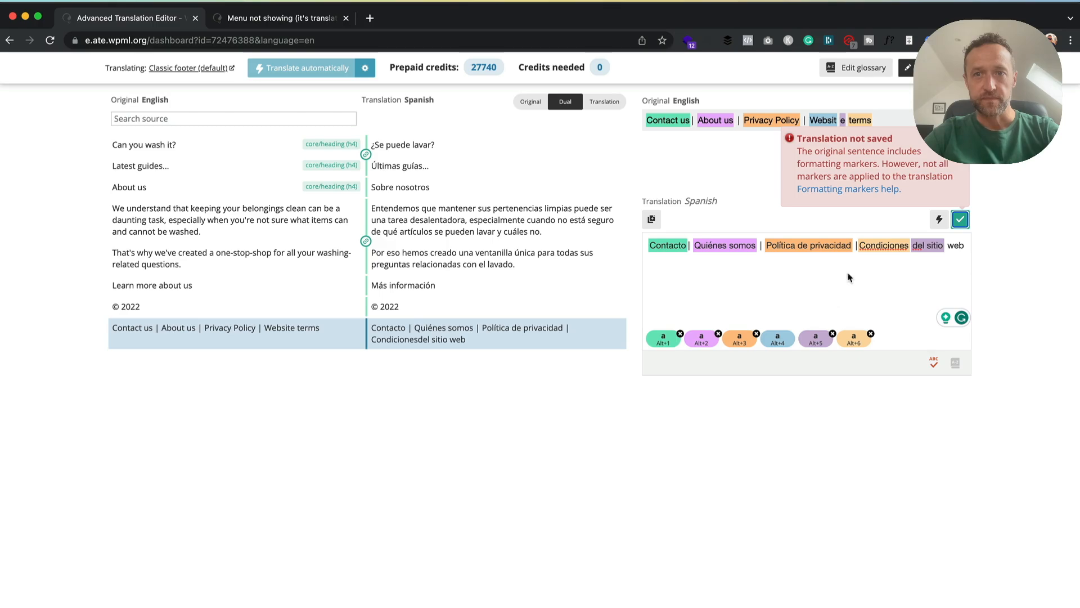
Read the formatting markers help on applying markers to translated text, then return to the translation editor.
{"action": "left_click", "coordinate": [868, 192]}
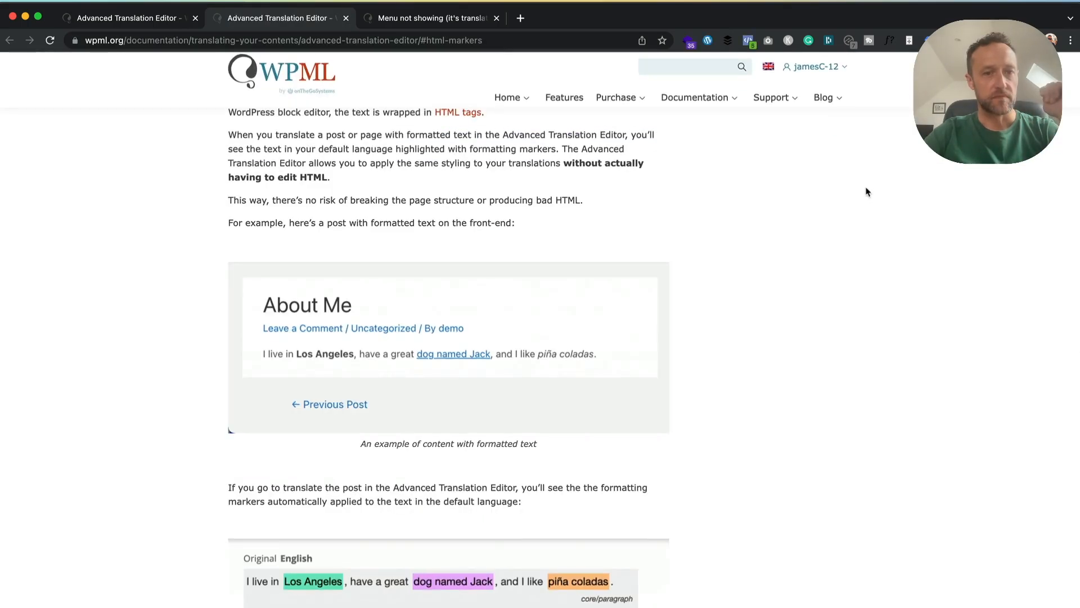
{"action": "scroll", "coordinate": [749, 213], "scroll_direction": "down", "scroll_amount": 8}
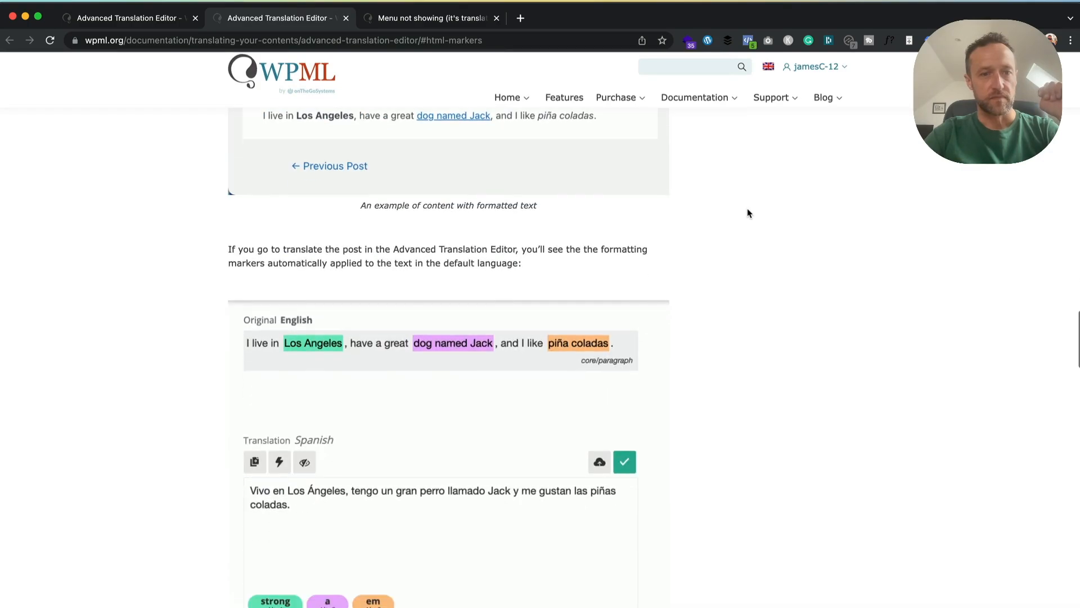
{"action": "scroll", "coordinate": [748, 213], "scroll_direction": "down", "scroll_amount": 3}
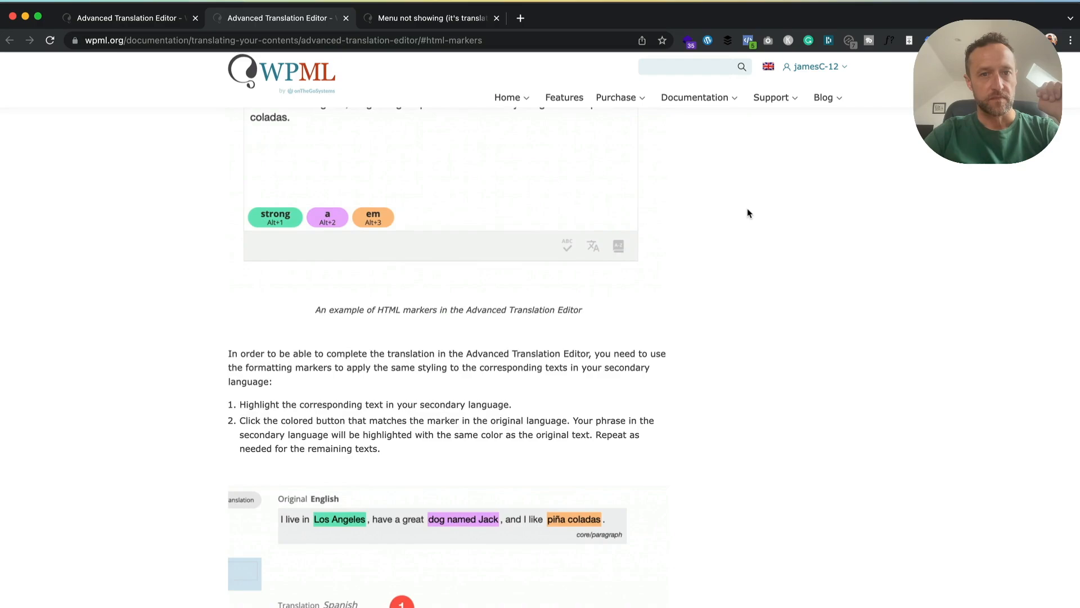
{"action": "scroll", "coordinate": [748, 212], "scroll_direction": "down", "scroll_amount": 2}
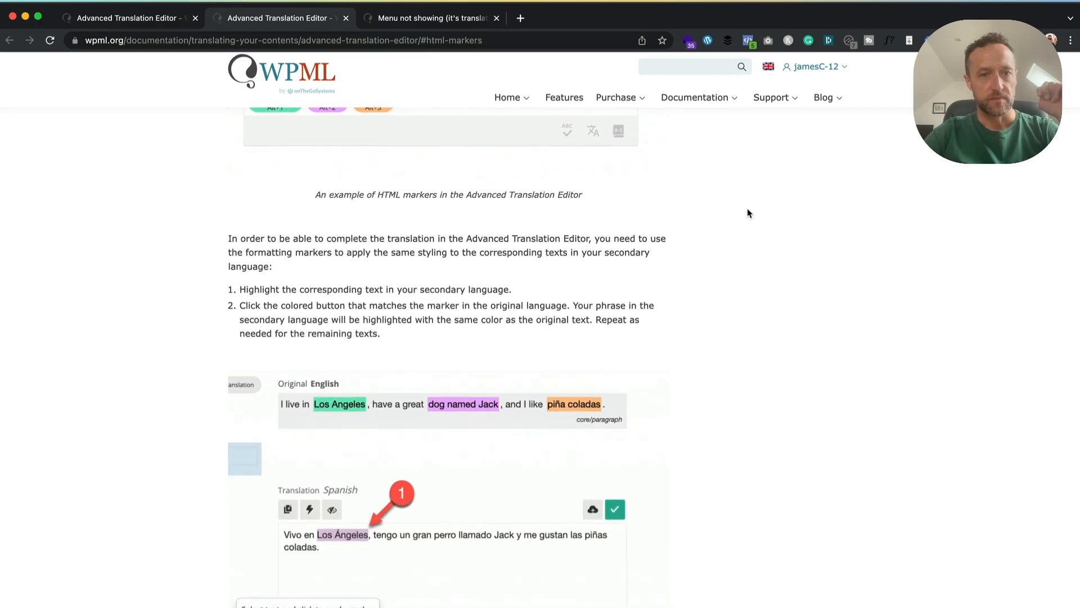
{"action": "scroll", "coordinate": [748, 213], "scroll_direction": "down", "scroll_amount": 1}
{"action": "scroll", "coordinate": [749, 212], "scroll_direction": "up", "scroll_amount": 1}
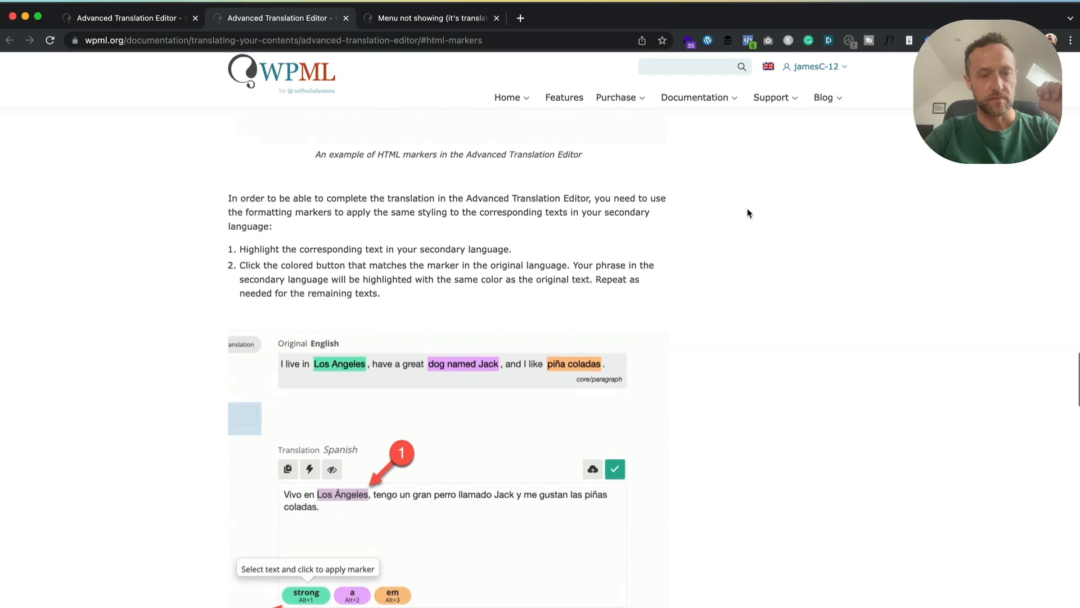
{"action": "scroll", "coordinate": [749, 212], "scroll_direction": "down", "scroll_amount": 1}
{"action": "left_click", "coordinate": [130, 19]}
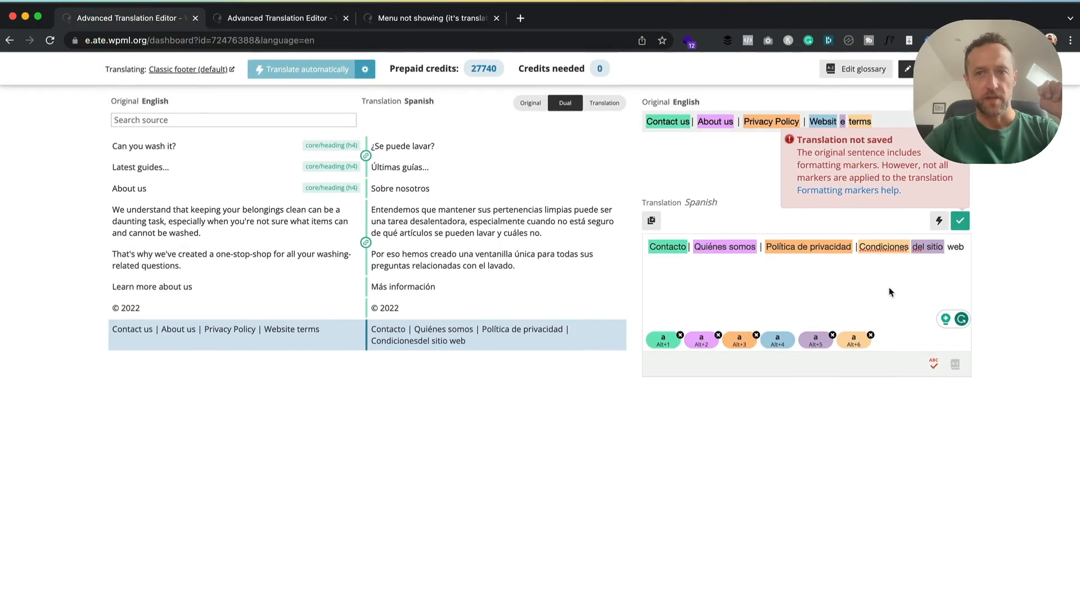
Apply the sixth formatting marker to the whole "Condiciones del sitio web" phrase and try to save the row.
{"action": "left_click", "coordinate": [965, 245]}
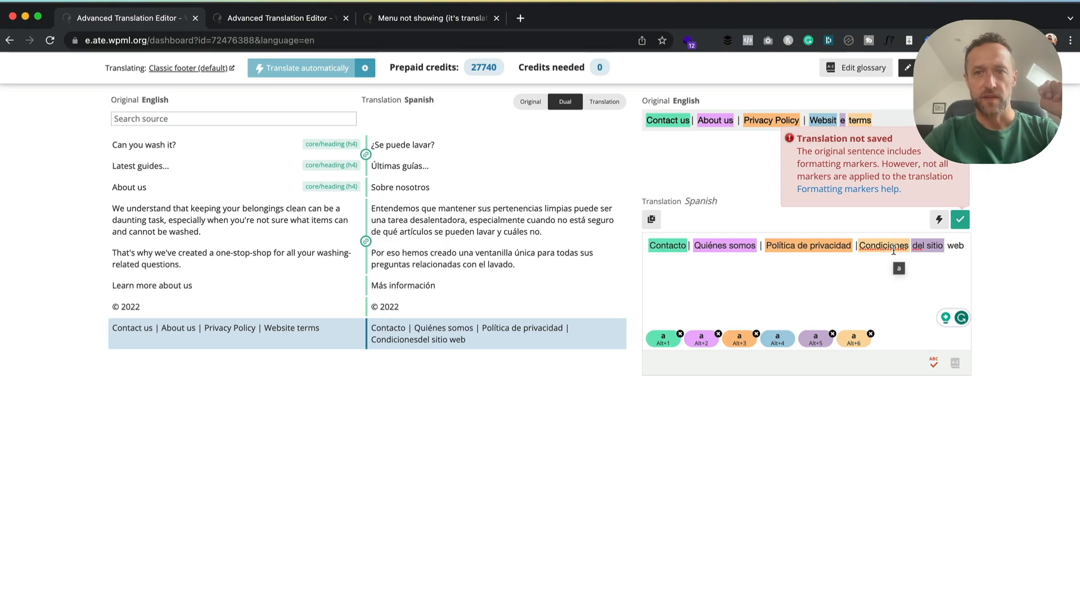
{"action": "left_click_drag", "start_coordinate": [859, 246], "coordinate": [952, 251]}
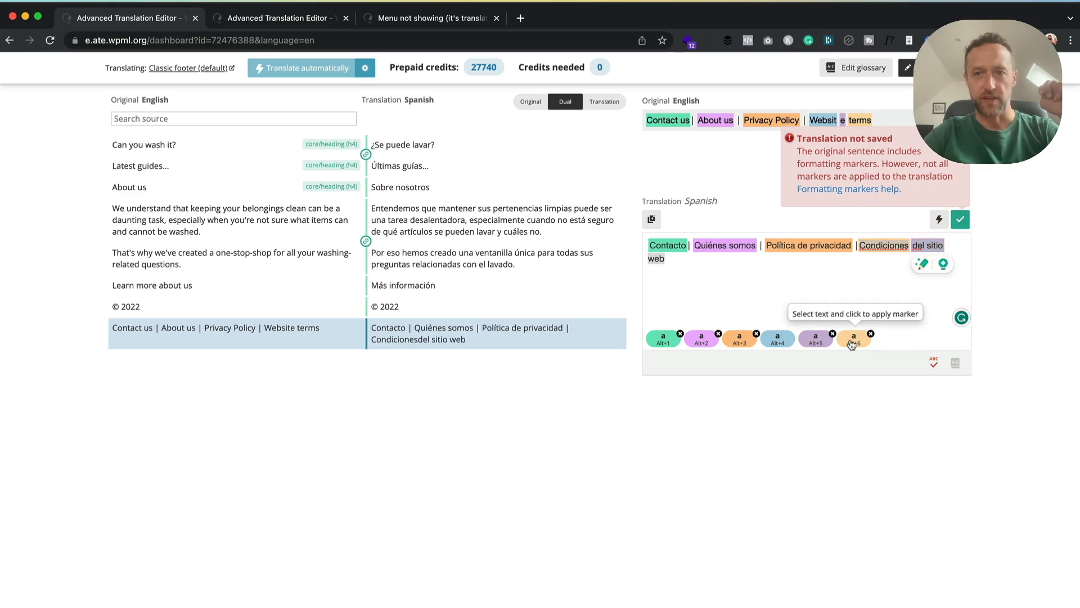
{"action": "left_click", "coordinate": [854, 339]}
{"action": "left_click", "coordinate": [960, 219]}
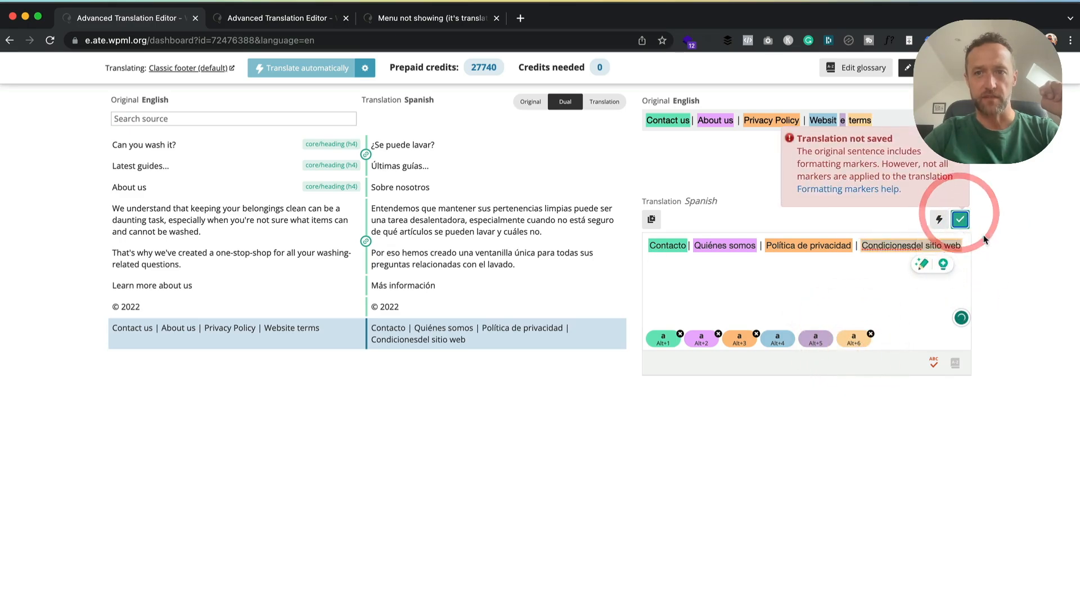
{"action": "left_click", "coordinate": [885, 274]}
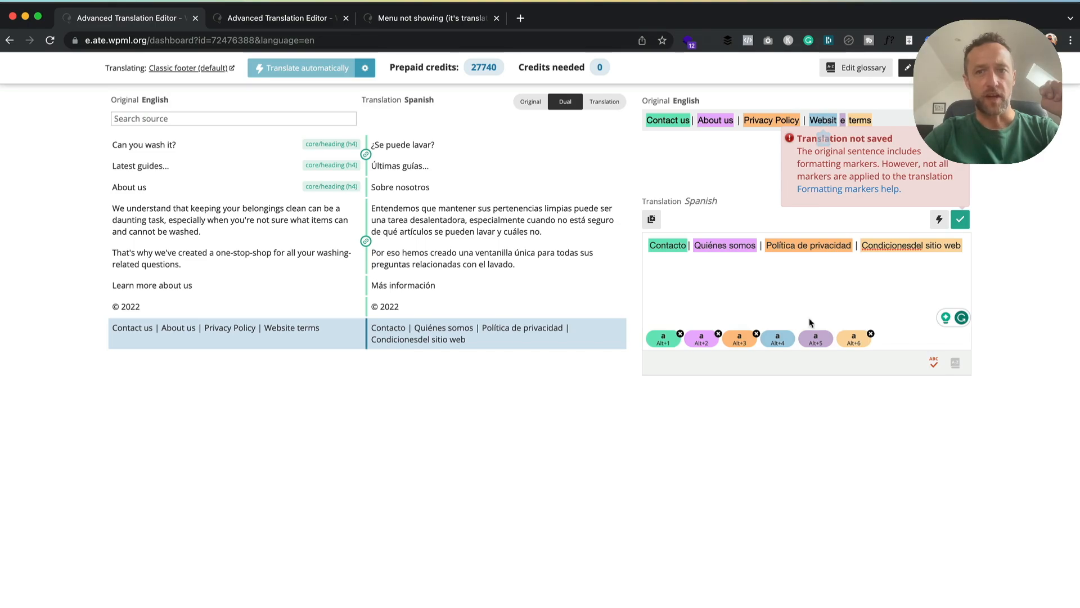
Apply the fourth, blue formatting marker to the whole website terms phrase in the Spanish text and try to save the row.
{"action": "left_click", "coordinate": [777, 341]}
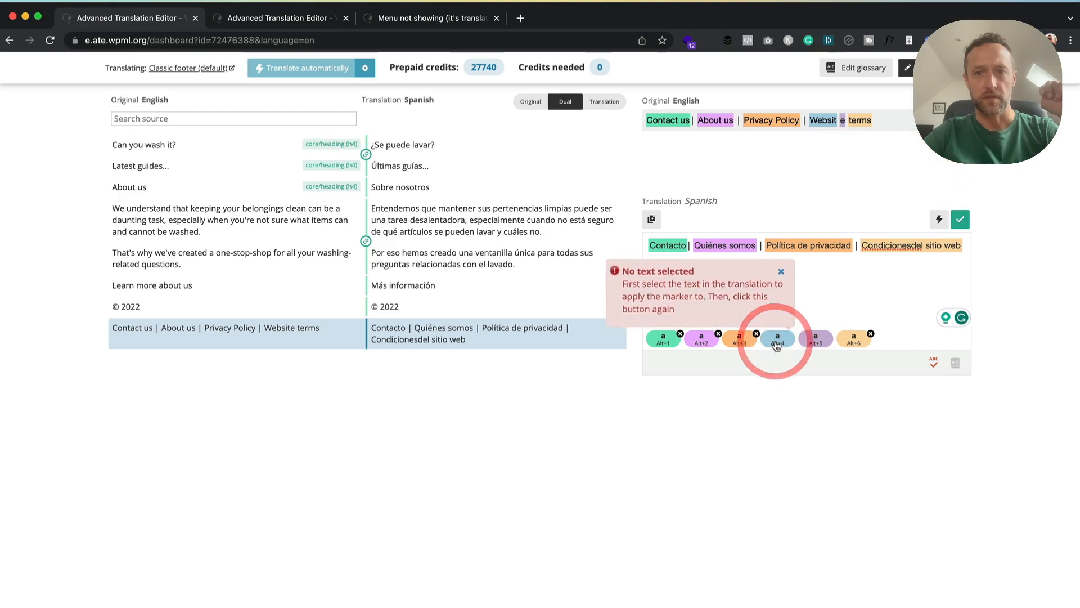
{"action": "mouse_move", "coordinate": [864, 246]}
{"action": "left_mouse_down"}
{"action": "mouse_move", "coordinate": [970, 234]}
{"action": "mouse_move", "coordinate": [965, 243]}
{"action": "left_mouse_up"}
{"action": "left_click", "coordinate": [776, 345]}
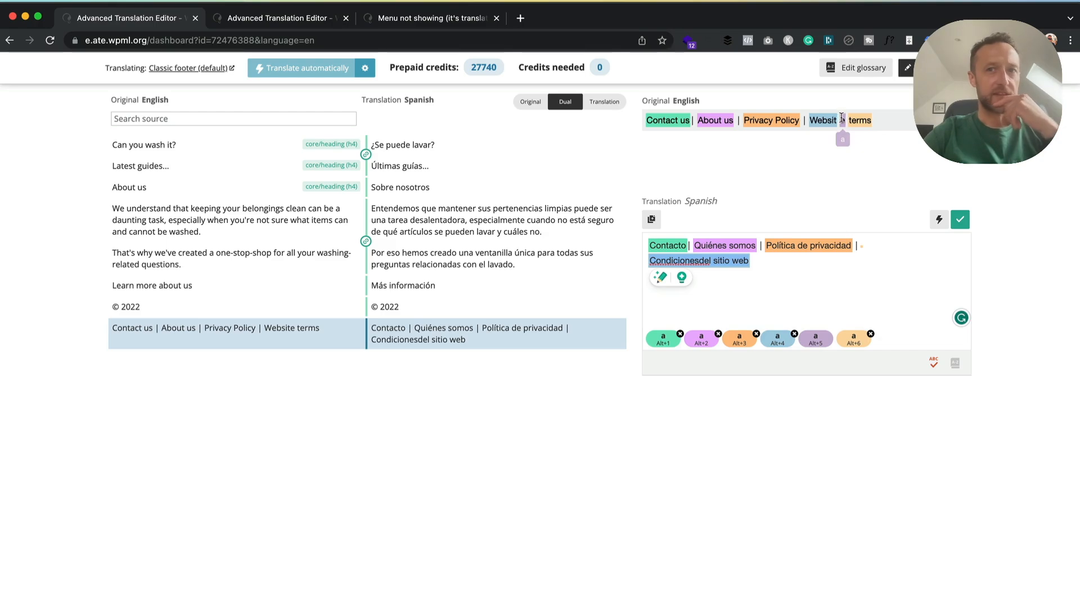
{"action": "left_click", "coordinate": [959, 220]}
{"action": "left_click", "coordinate": [887, 283]}
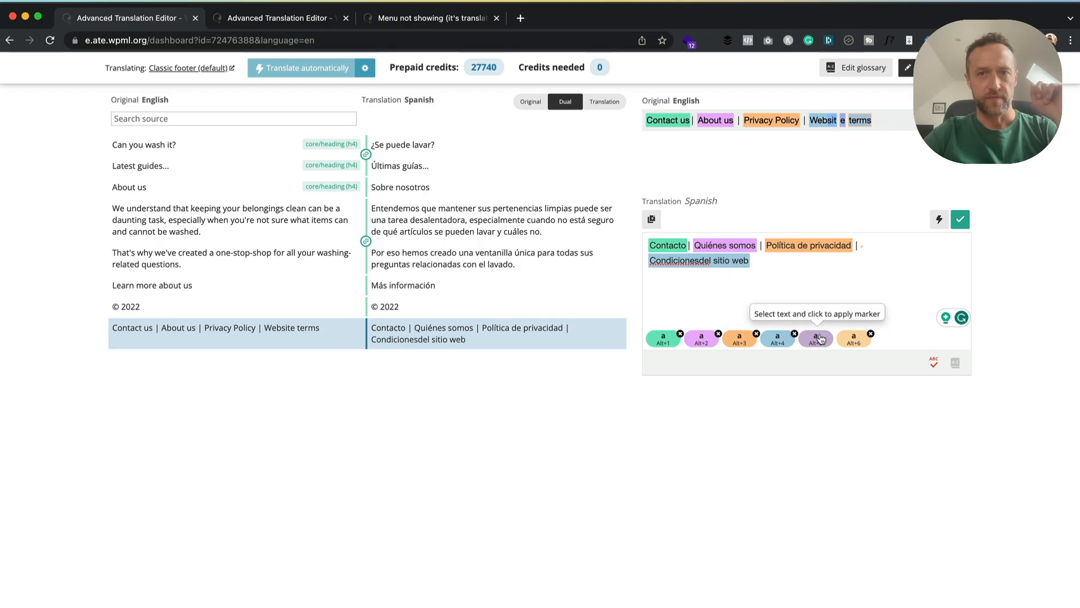
Apply the fifth, purple marker to "sitio web", save the footer links row and complete the Classic footer translation.
{"action": "left_click", "coordinate": [845, 138]}
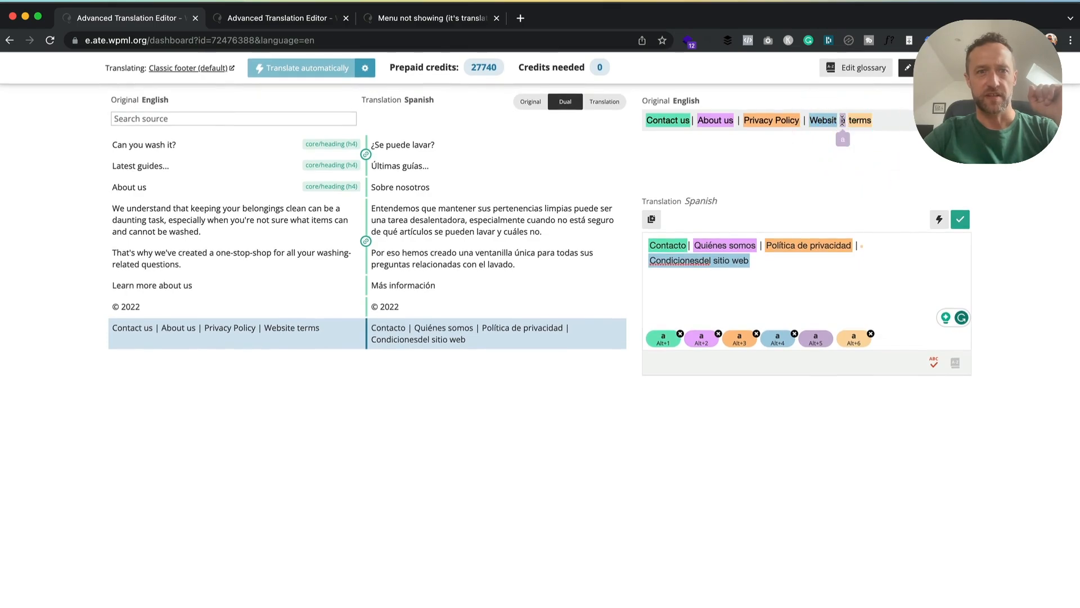
{"action": "left_click", "coordinate": [703, 261]}
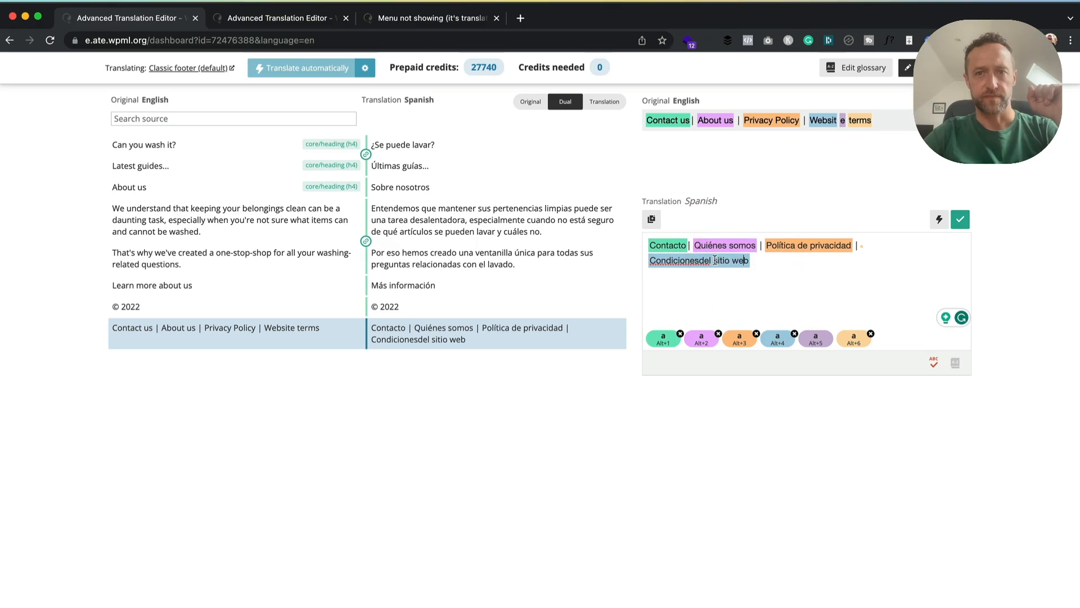
{"action": "left_click_drag", "start_coordinate": [713, 261], "coordinate": [750, 261]}
{"action": "left_click", "coordinate": [813, 339]}
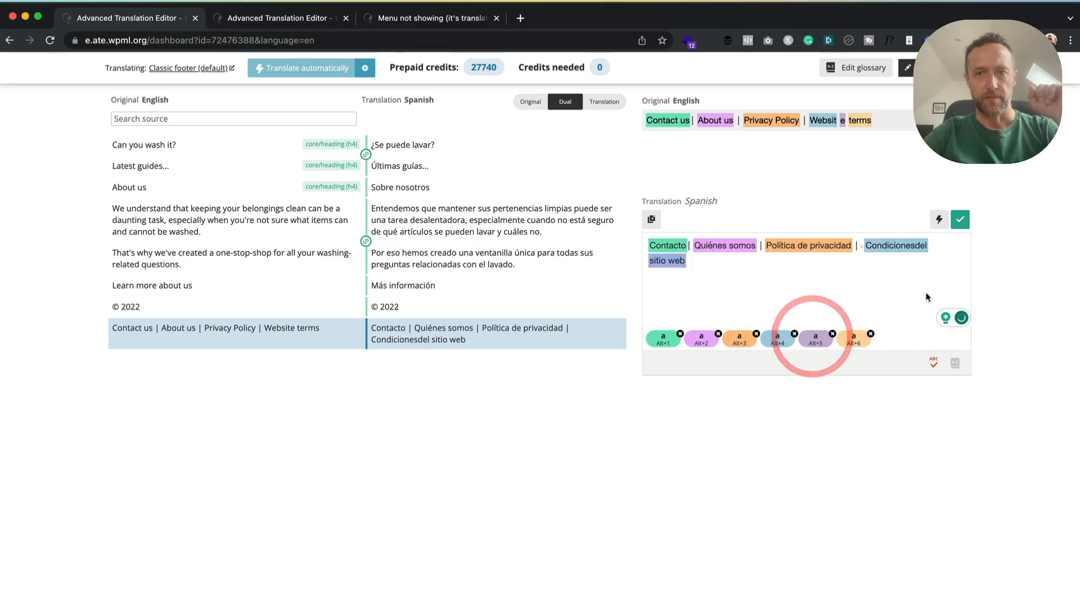
{"action": "left_click", "coordinate": [961, 219]}
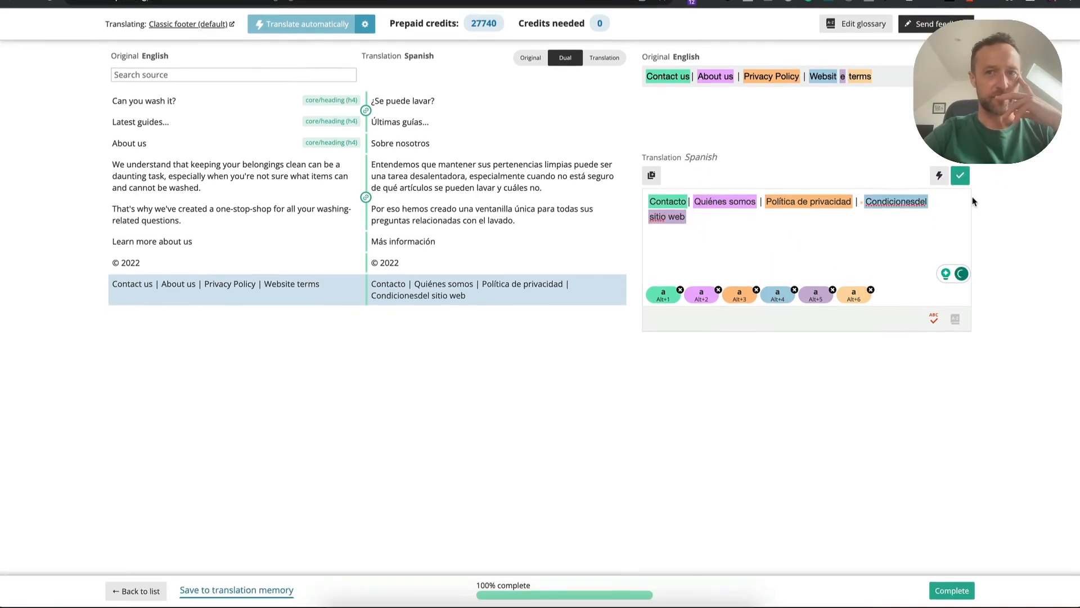
{"action": "left_click", "coordinate": [968, 185]}
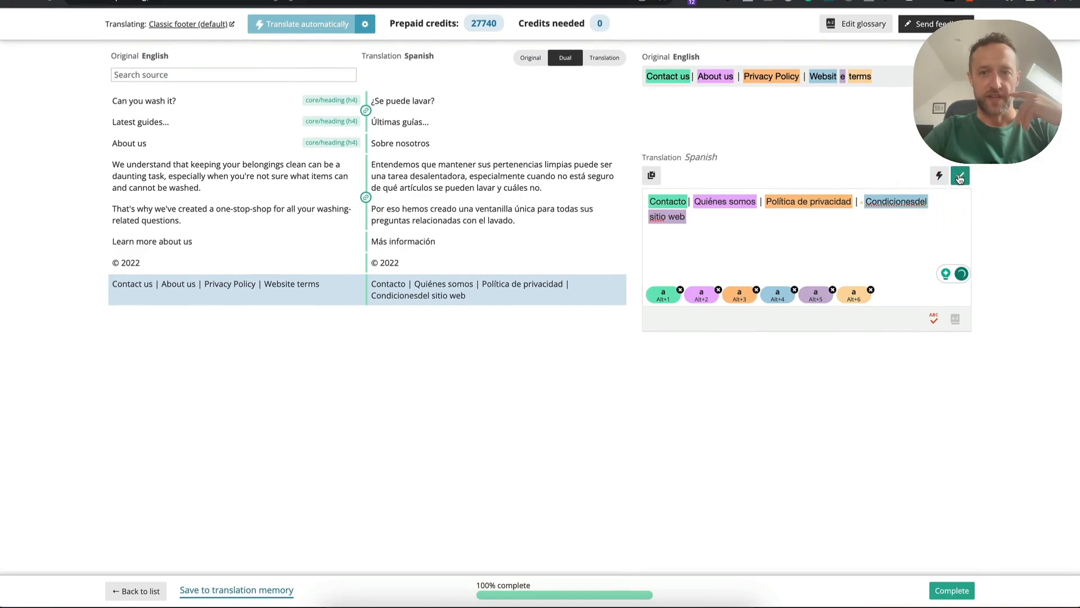
{"action": "left_click", "coordinate": [952, 590]}
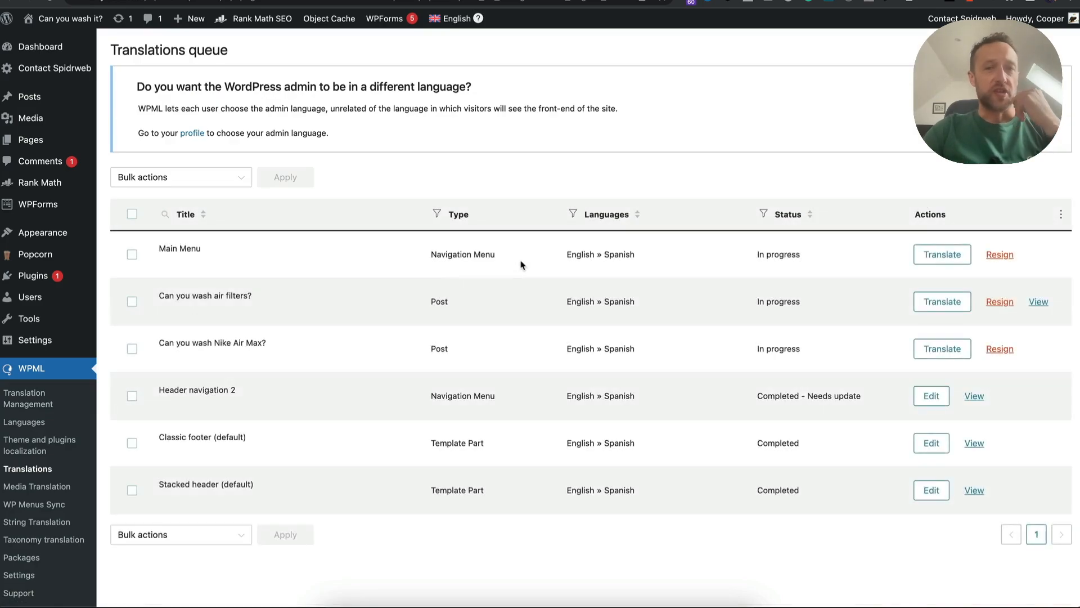
Visit the live site and open the "Can you wash air filters?" post from the latest posts.
{"action": "mouse_move", "coordinate": [68, 19]}
{"action": "left_click", "coordinate": [83, 41]}
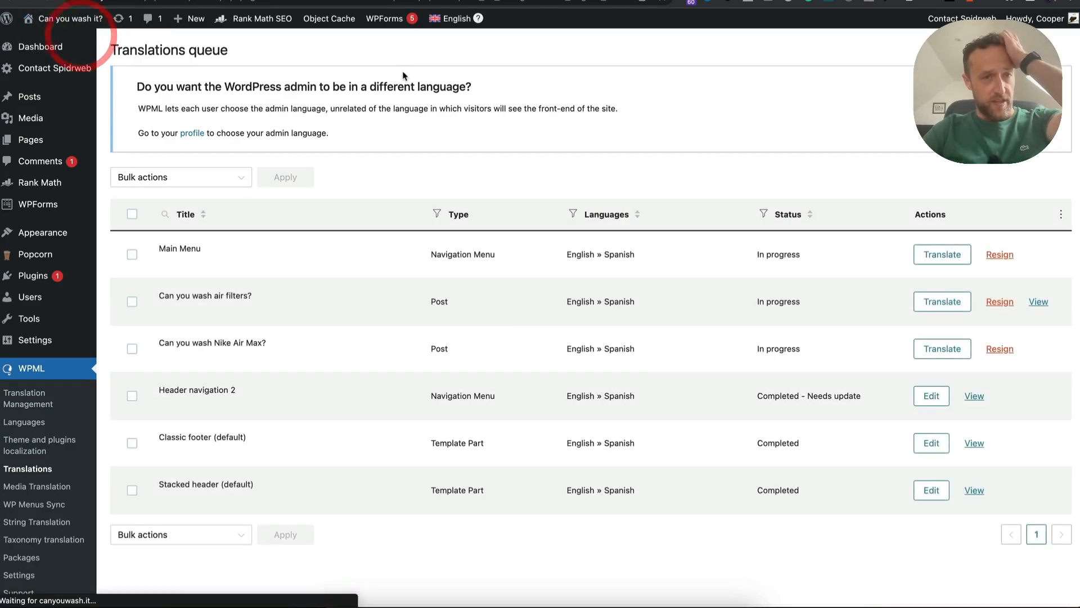
{"action": "scroll", "coordinate": [831, 289], "scroll_direction": "down", "scroll_amount": 10}
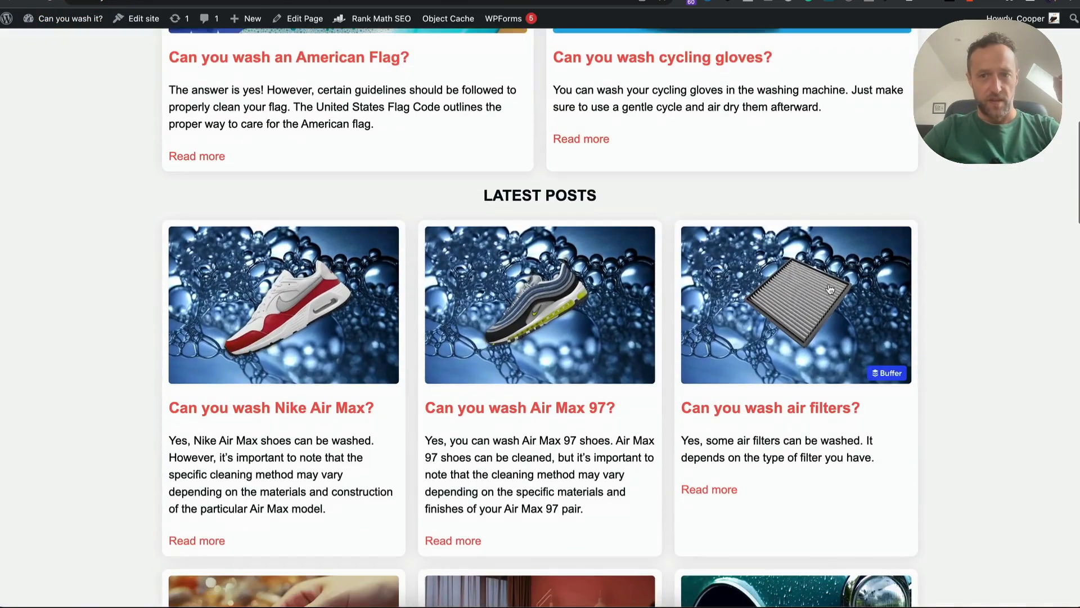
{"action": "left_click", "coordinate": [830, 290]}
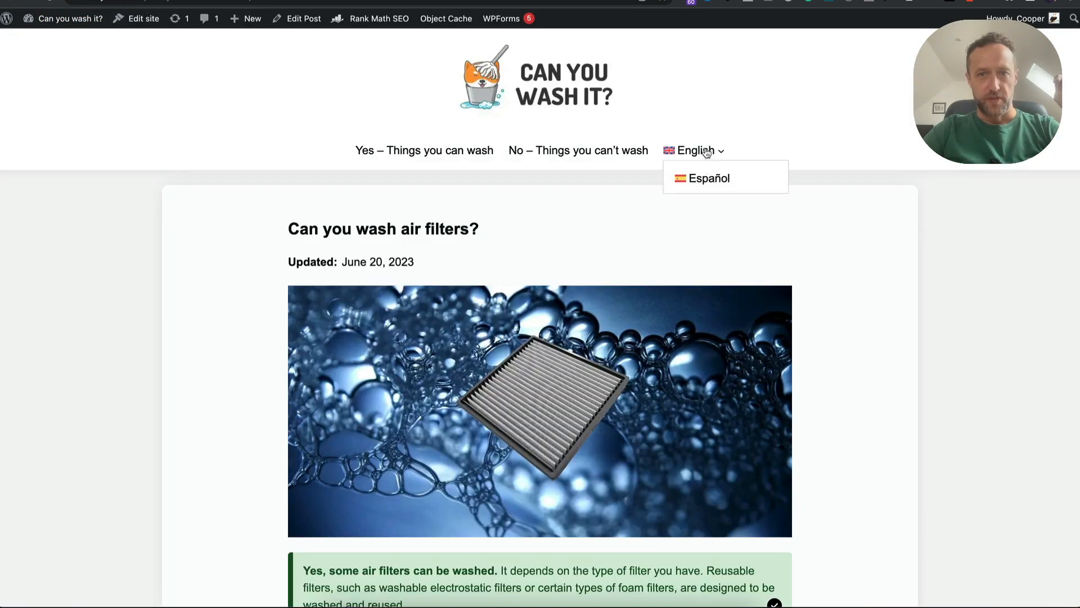
Switch the air filters post to Spanish, dismiss the browser's English translation and check the footer text.
{"action": "left_click", "coordinate": [705, 151]}
{"action": "left_click", "coordinate": [706, 178]}
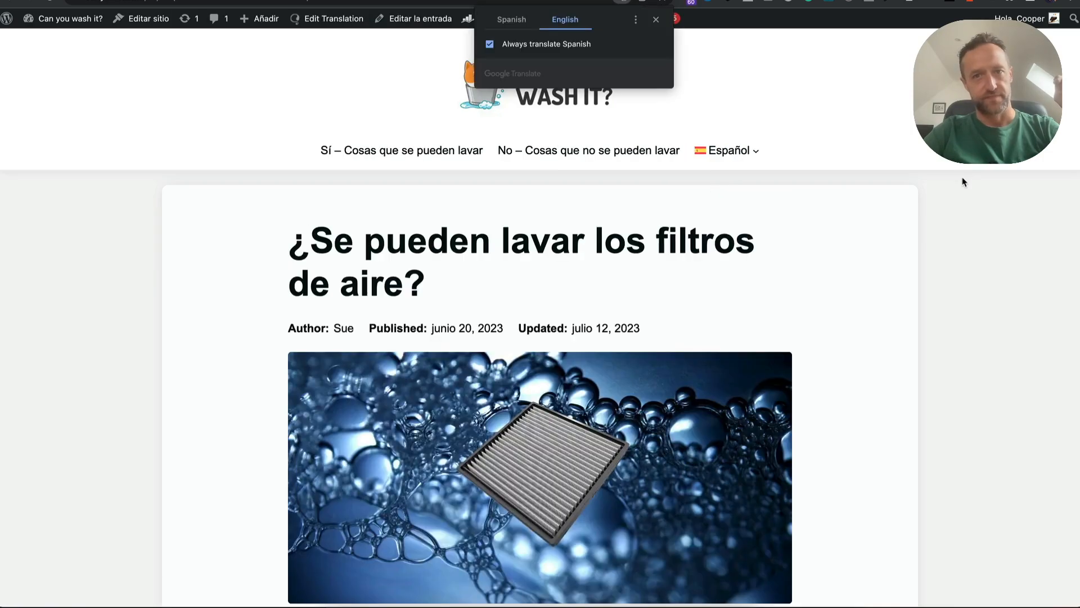
{"action": "scroll", "coordinate": [964, 182], "scroll_direction": "down", "scroll_amount": 20}
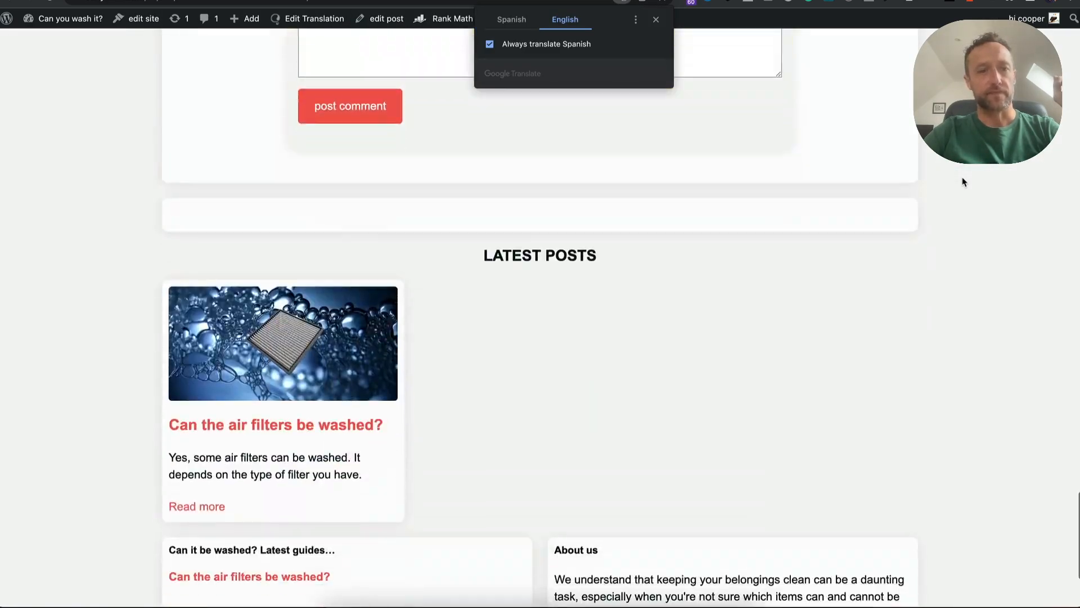
{"action": "scroll", "coordinate": [964, 182], "scroll_direction": "down", "scroll_amount": 4}
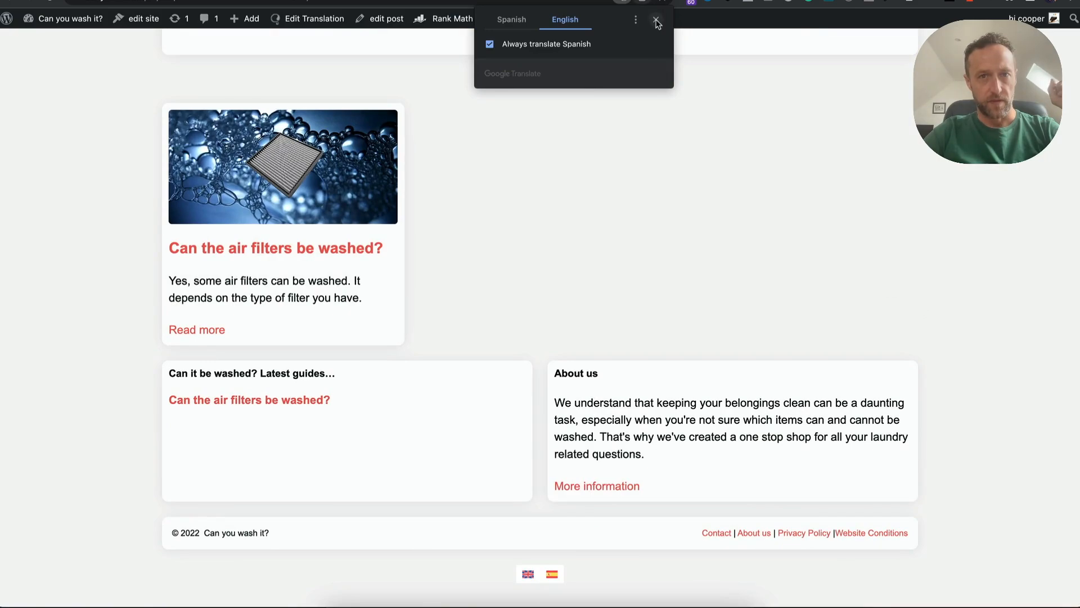
{"action": "left_click", "coordinate": [504, 20]}
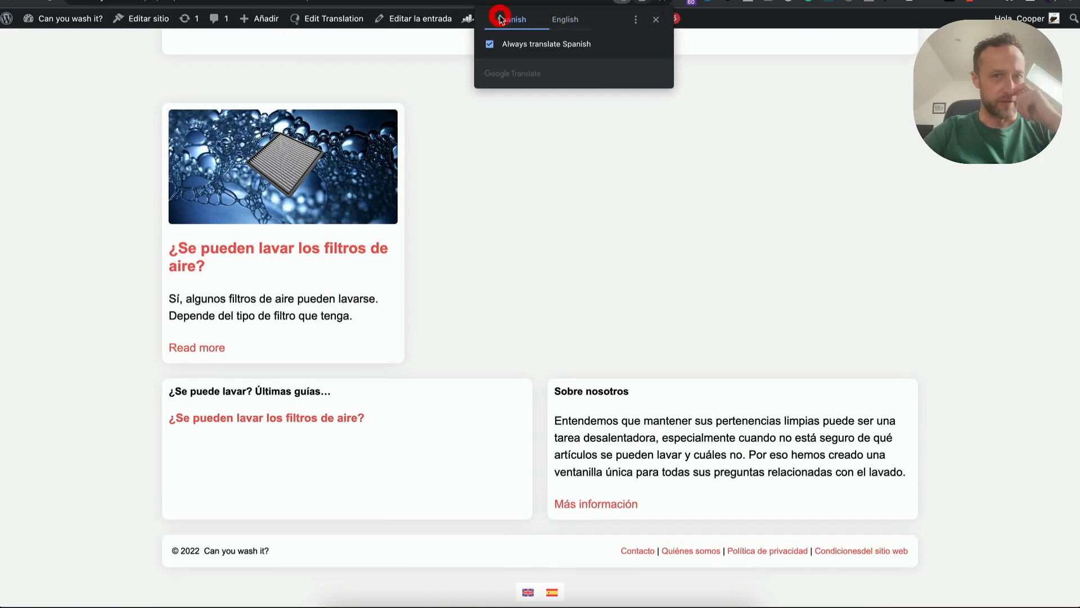
{"action": "left_click", "coordinate": [655, 23]}
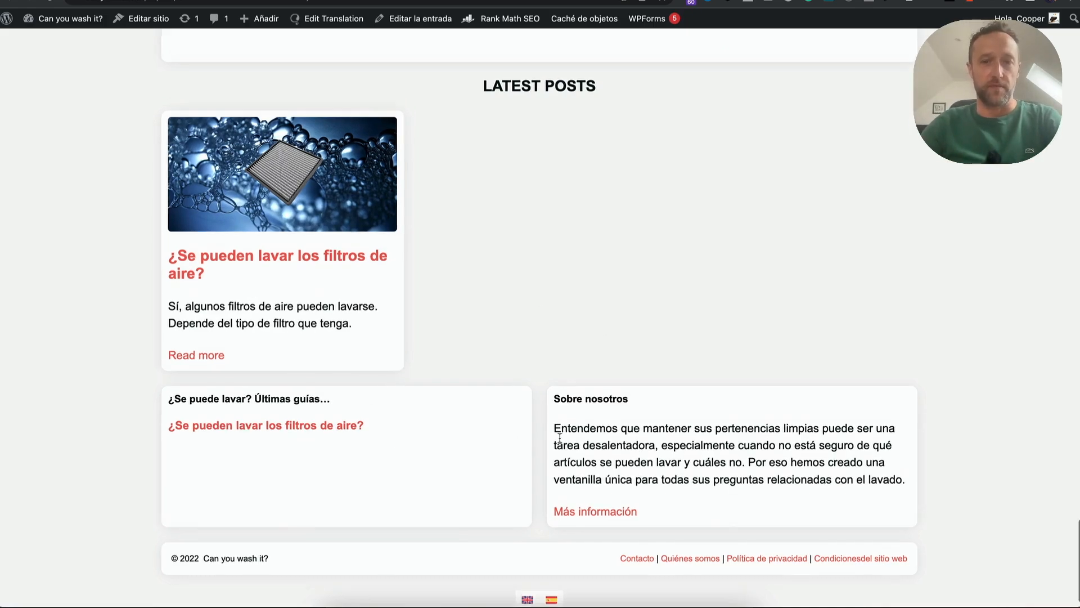
{"action": "scroll", "coordinate": [560, 438], "scroll_direction": "up", "scroll_amount": 1}
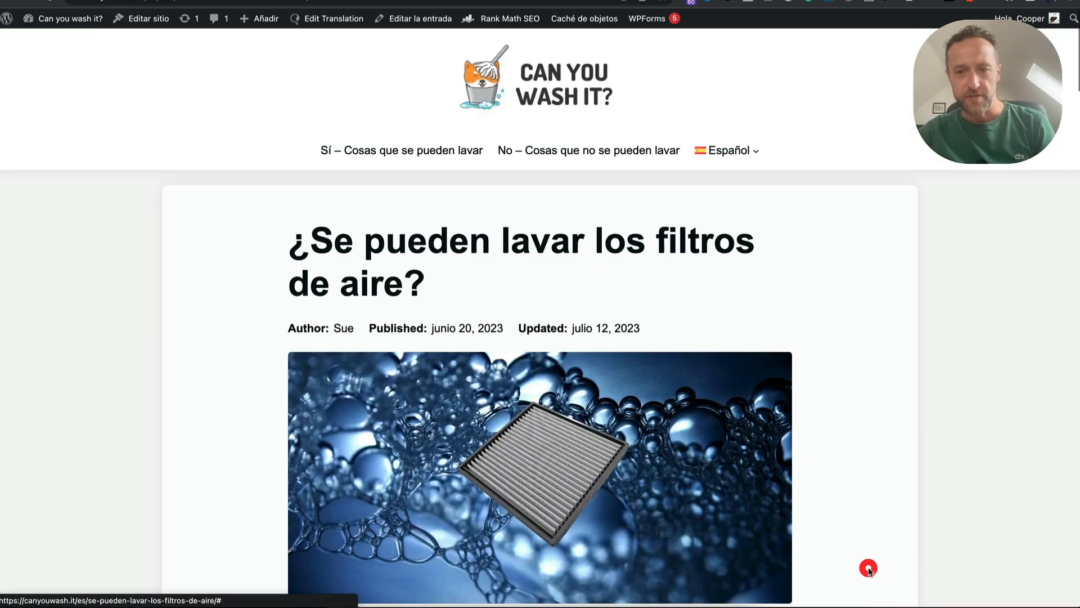
Test both parts of the "Condicionesdel sitio web" footer link and look over the terms page down to its footer.
{"action": "left_click", "coordinate": [869, 570]}
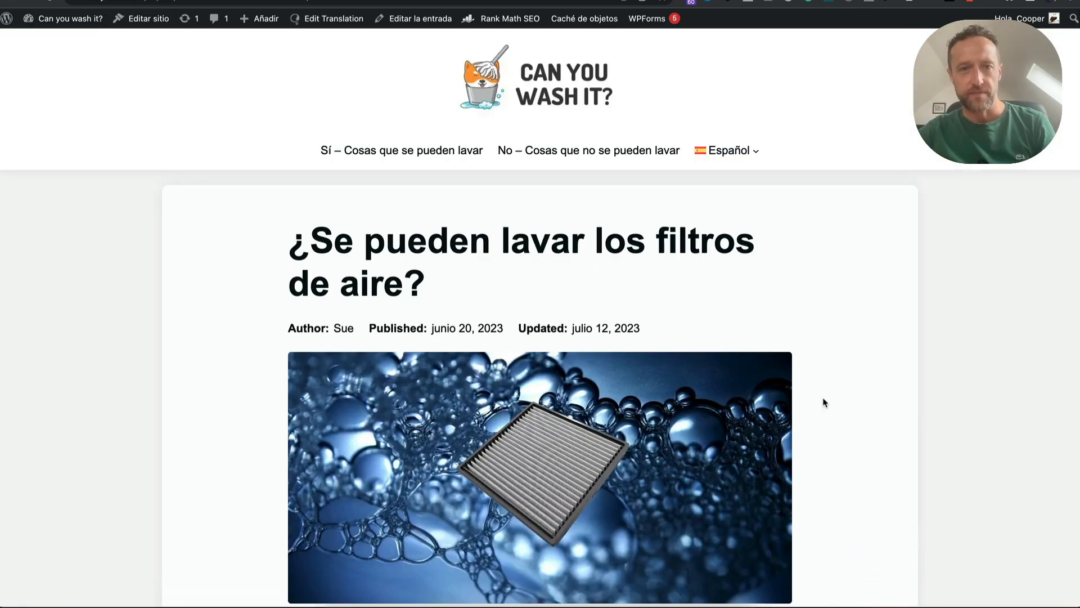
{"action": "scroll", "coordinate": [823, 402], "scroll_direction": "down", "scroll_amount": 10}
{"action": "scroll", "coordinate": [823, 403], "scroll_direction": "down", "scroll_amount": 15}
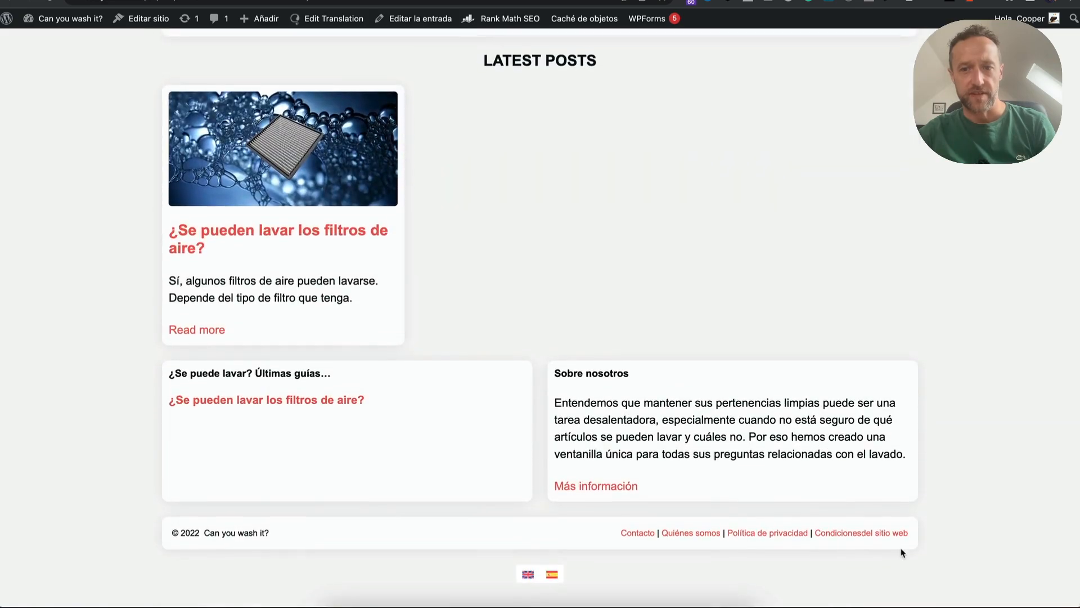
{"action": "left_click", "coordinate": [889, 534]}
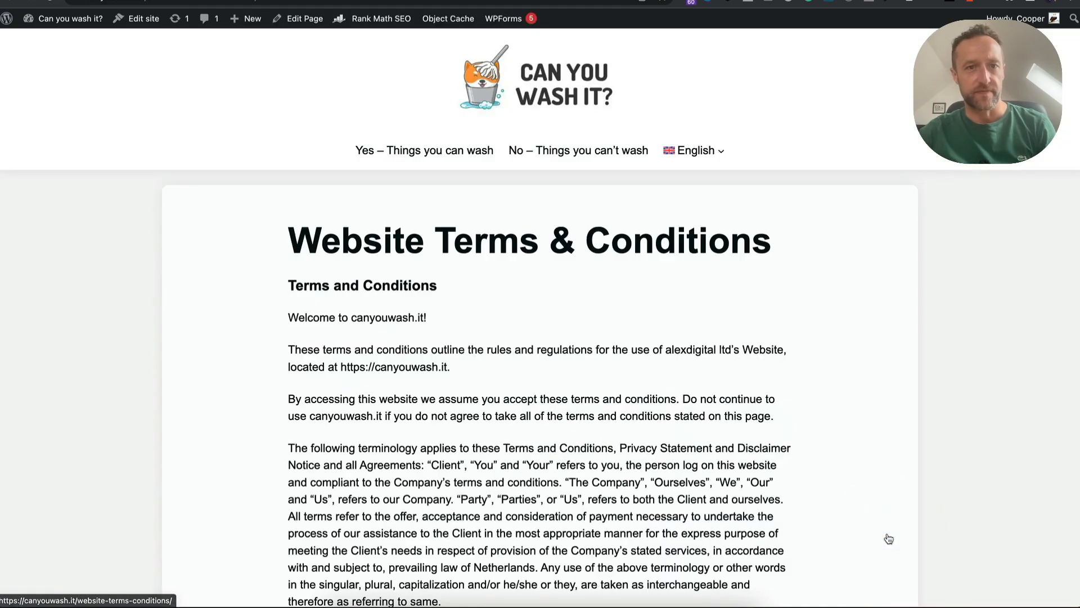
{"action": "scroll", "coordinate": [832, 369], "scroll_direction": "down", "scroll_amount": 20}
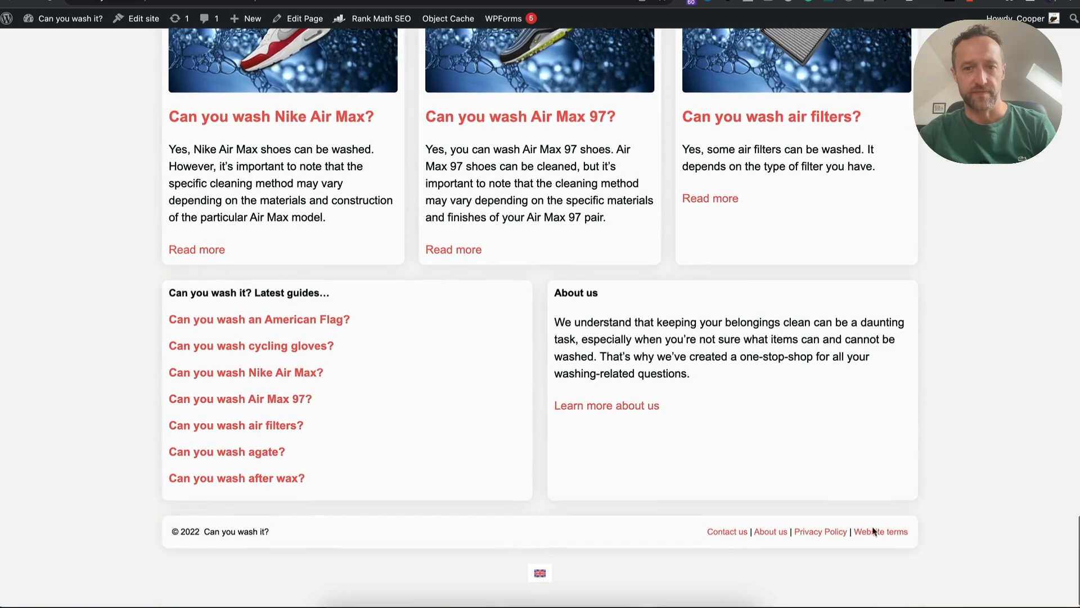
{"action": "scroll", "coordinate": [801, 522], "scroll_direction": "up", "scroll_amount": 20}
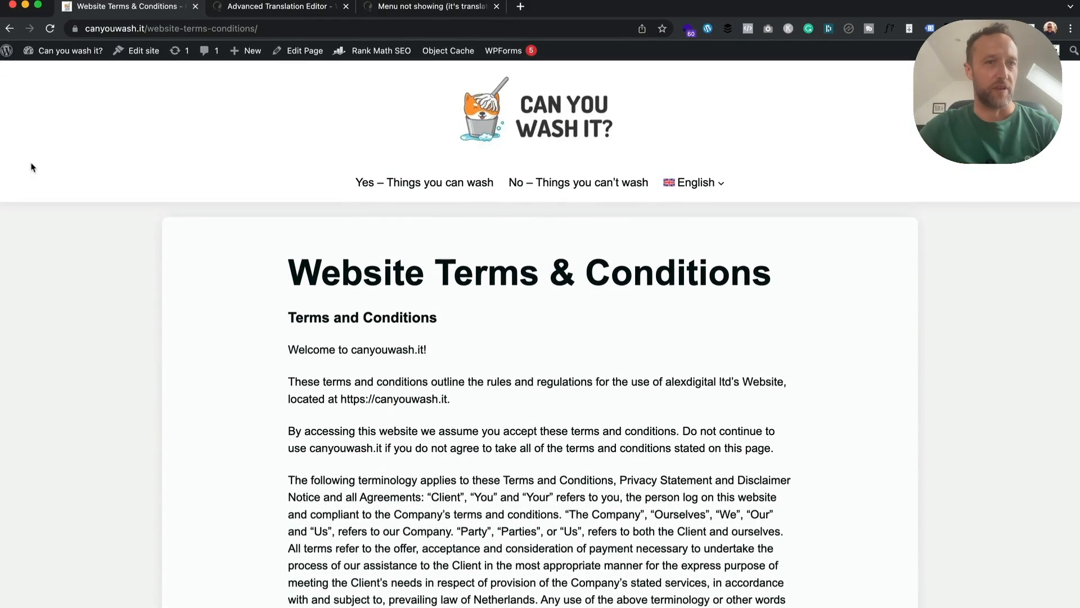
Return to the Spanish post, open the site's home page through the logo and check its language switcher.
{"action": "left_click", "coordinate": [10, 29]}
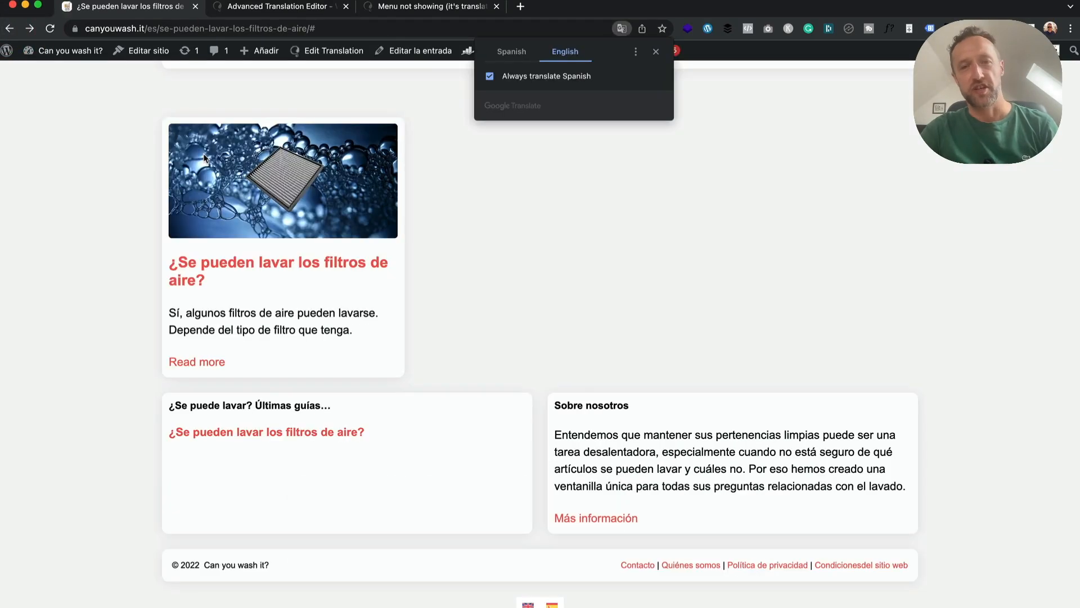
{"action": "scroll", "coordinate": [719, 171], "scroll_direction": "up", "scroll_amount": 20}
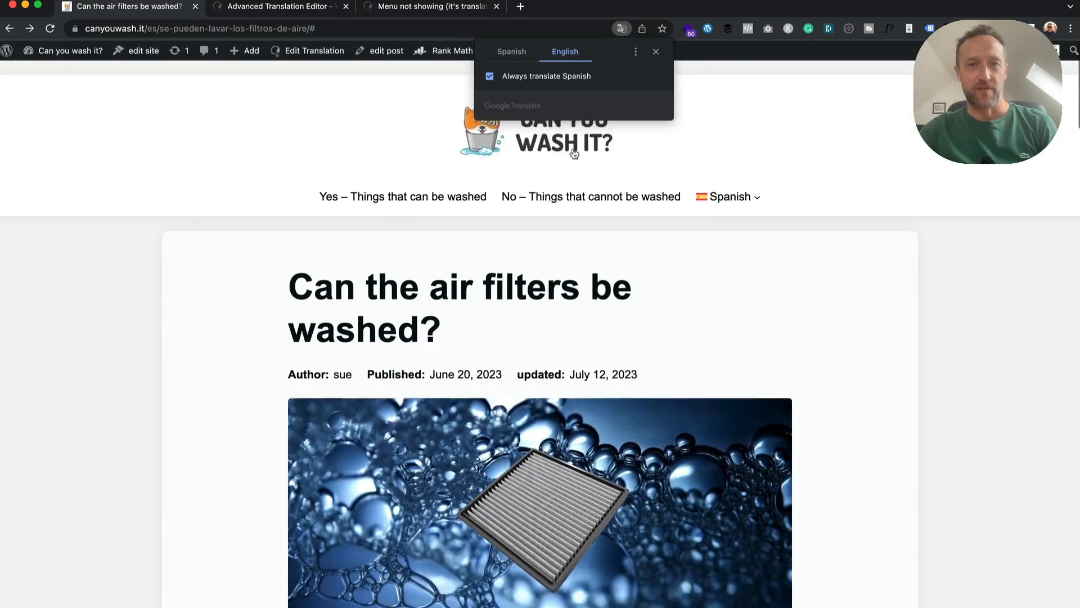
{"action": "left_click", "coordinate": [547, 131]}
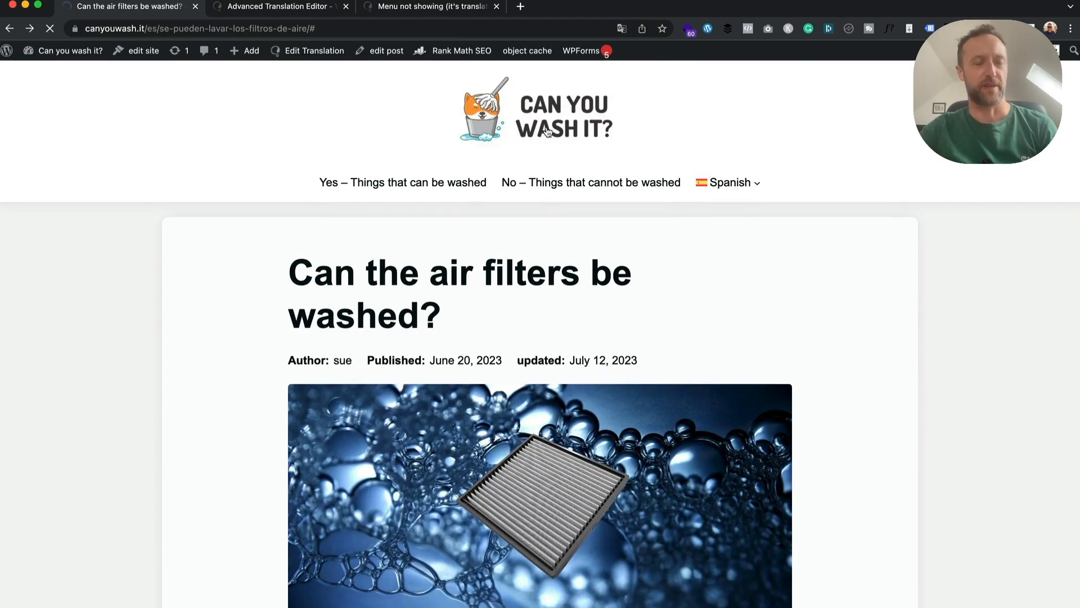
{"action": "scroll", "coordinate": [647, 141], "scroll_direction": "down", "scroll_amount": 1}
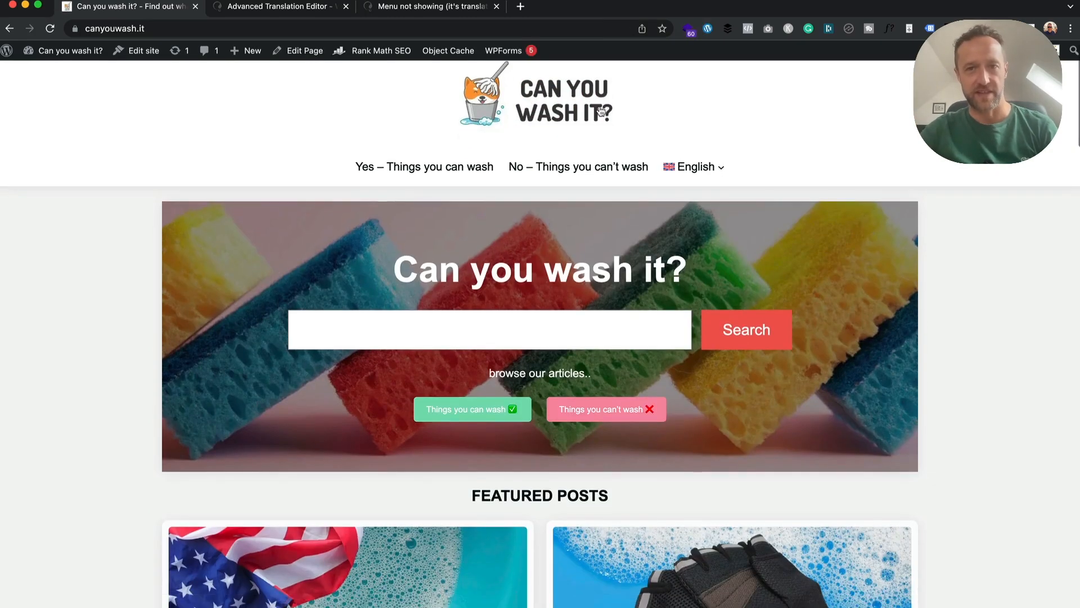
{"action": "left_click", "coordinate": [703, 172]}
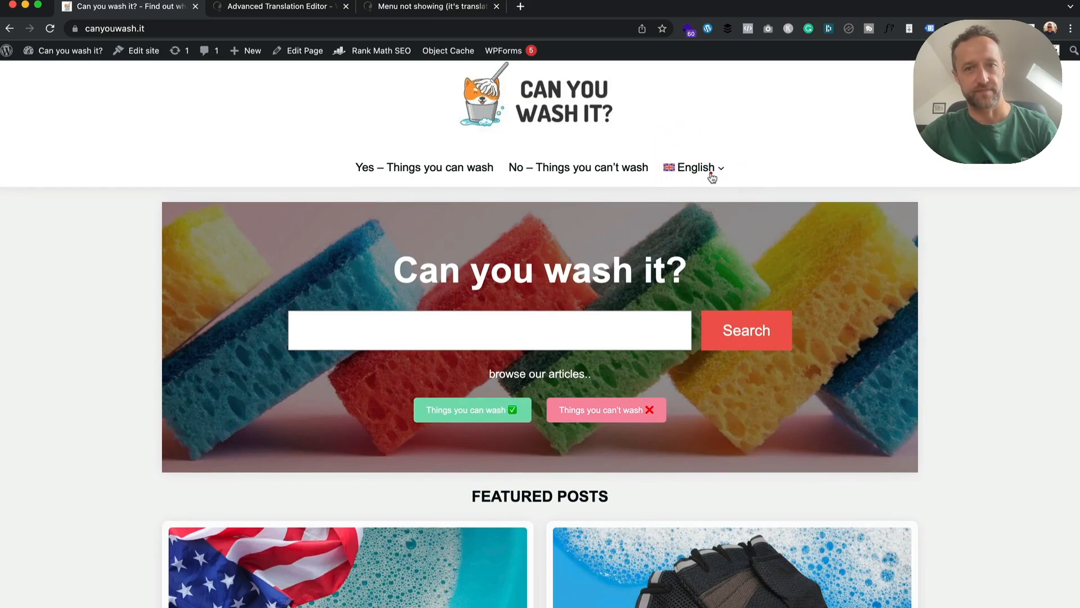
{"action": "left_click", "coordinate": [714, 172]}
{"action": "left_click", "coordinate": [718, 171]}
{"action": "scroll", "coordinate": [707, 231], "scroll_direction": "up", "scroll_amount": 1}
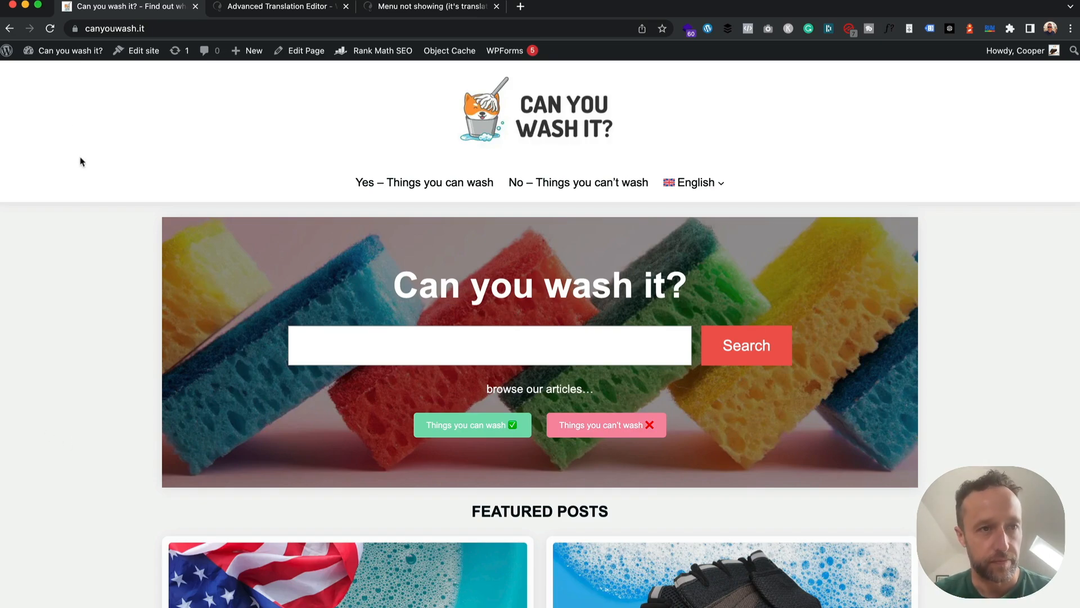
Go to the site editor's template parts in the WordPress admin and open Default hero for editing.
{"action": "mouse_move", "coordinate": [71, 52]}
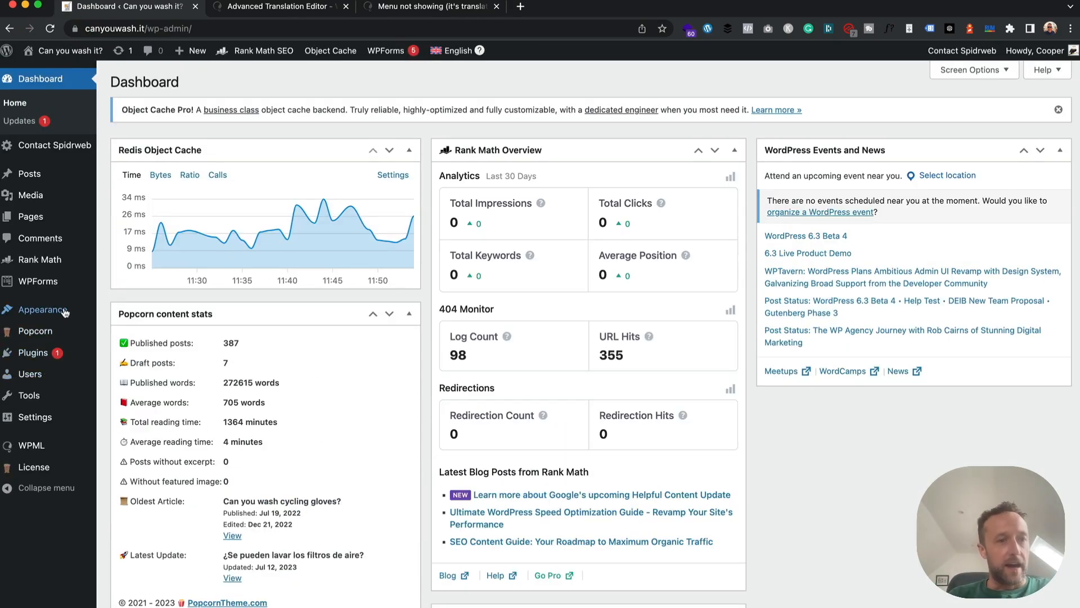
{"action": "mouse_move", "coordinate": [62, 311]}
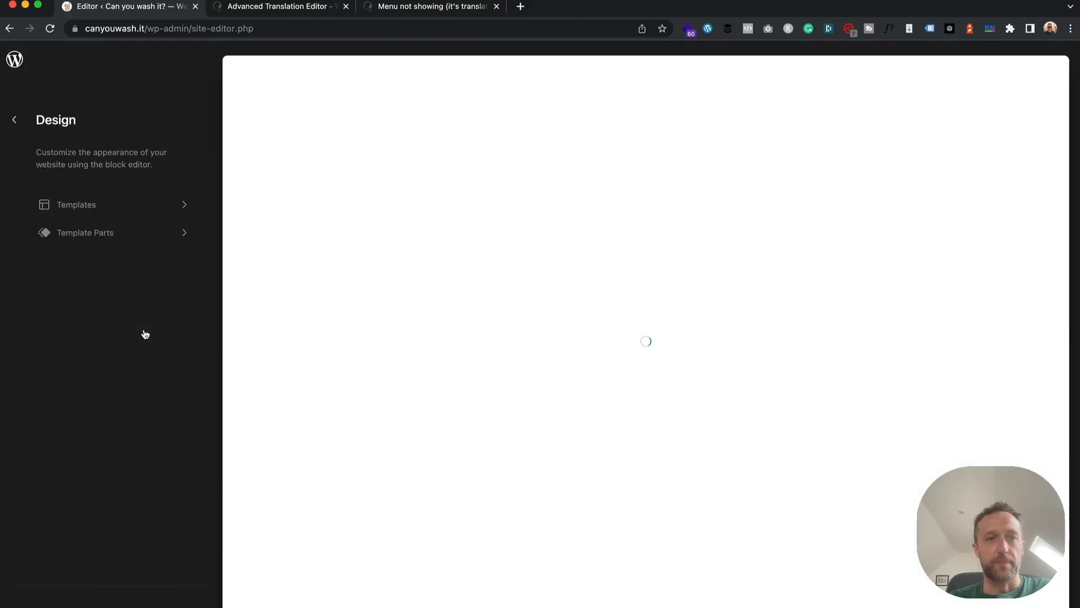
{"action": "left_click", "coordinate": [111, 233]}
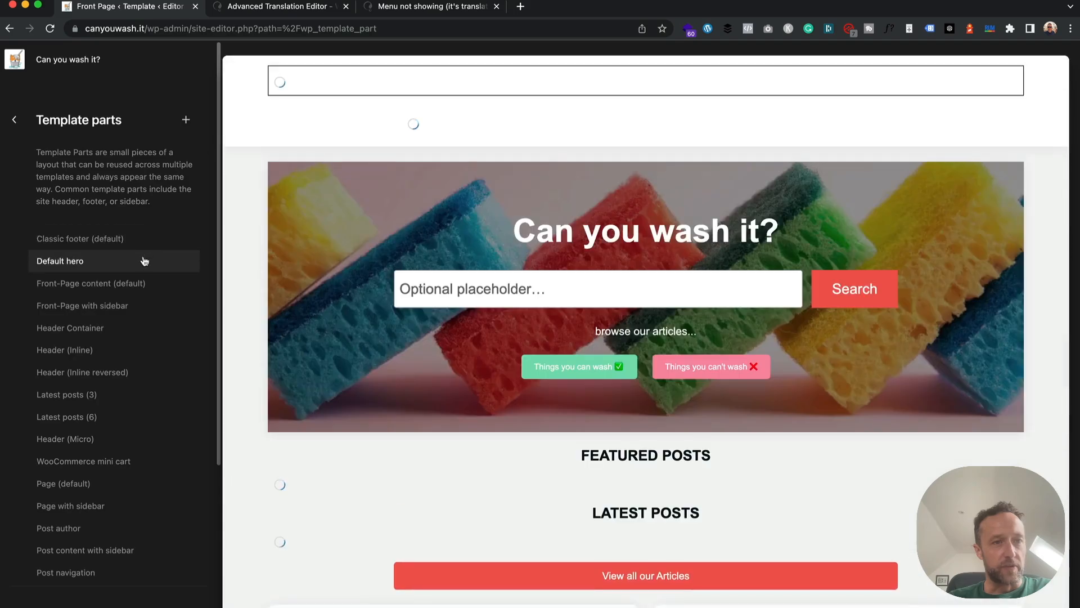
{"action": "left_click", "coordinate": [144, 259]}
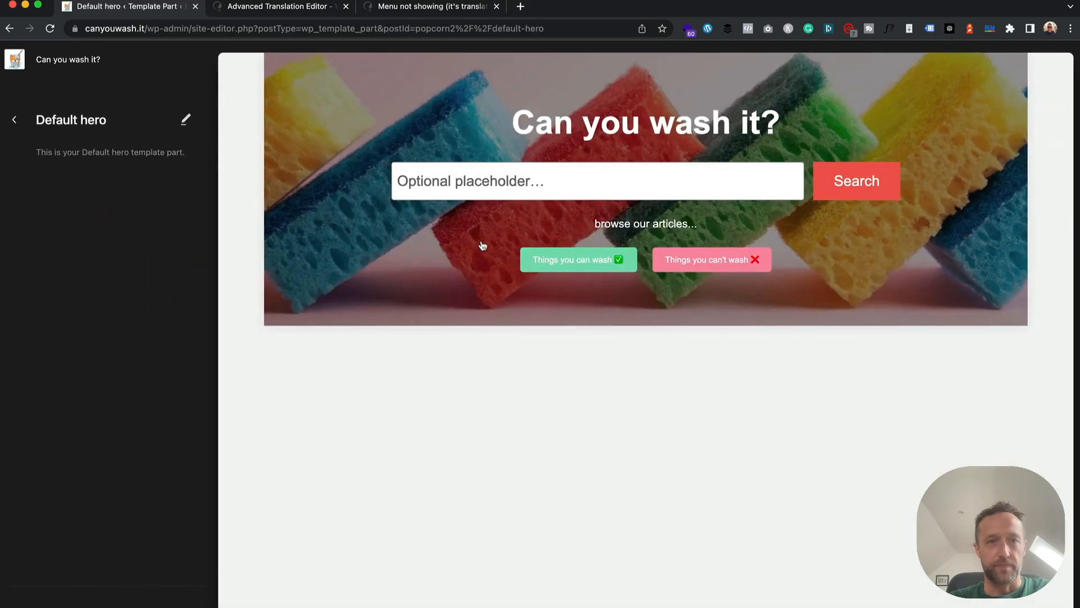
{"action": "left_click", "coordinate": [749, 126]}
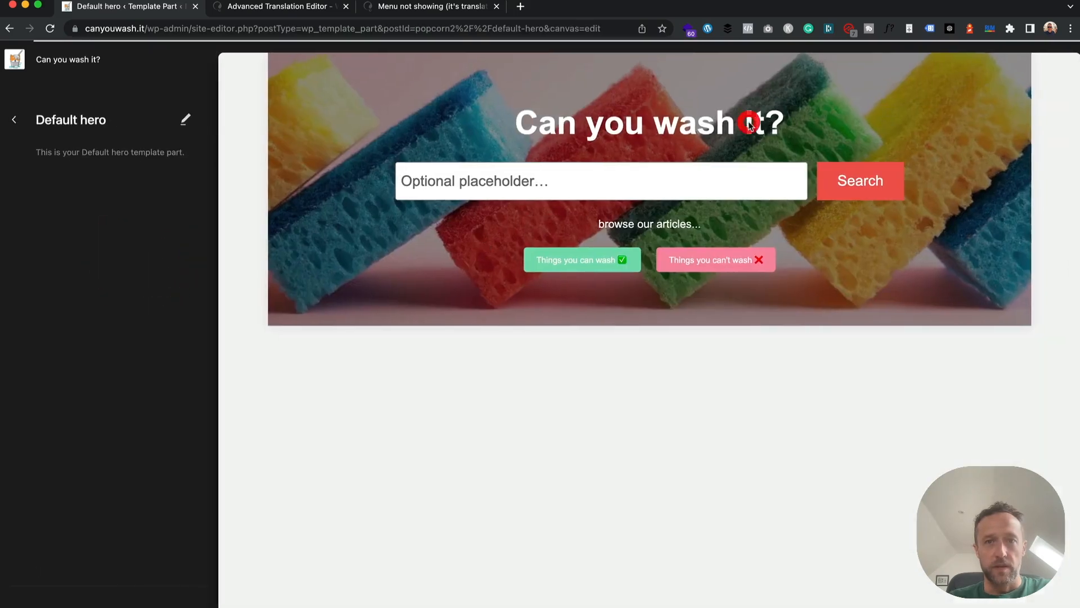
Add an extra question mark to the hero heading so it reads "Can you wash it??" and save the template part.
{"action": "left_click", "coordinate": [569, 173]}
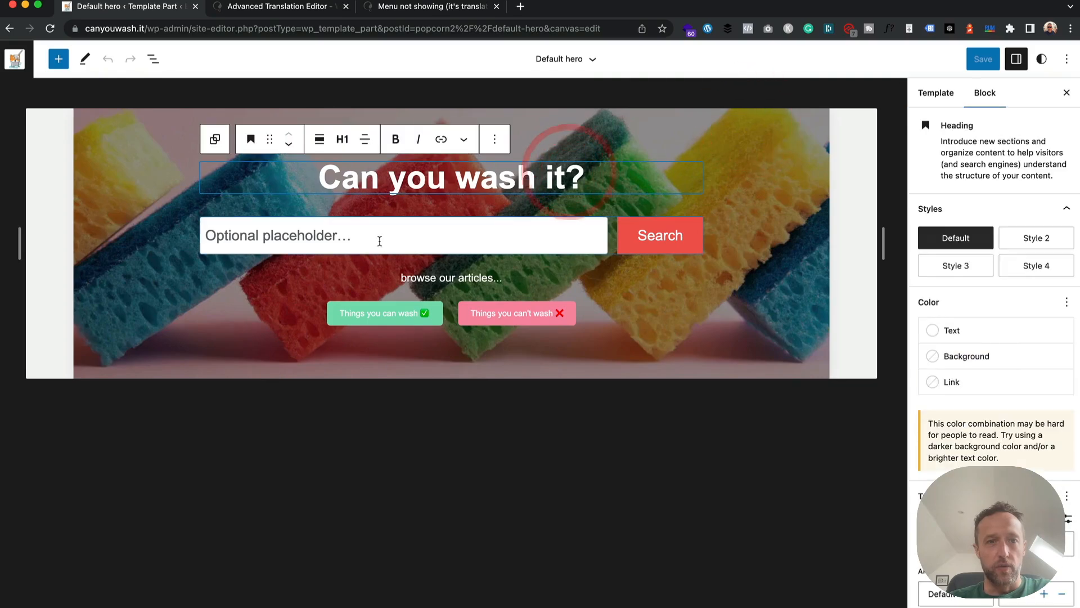
{"action": "type", "text": "?"}
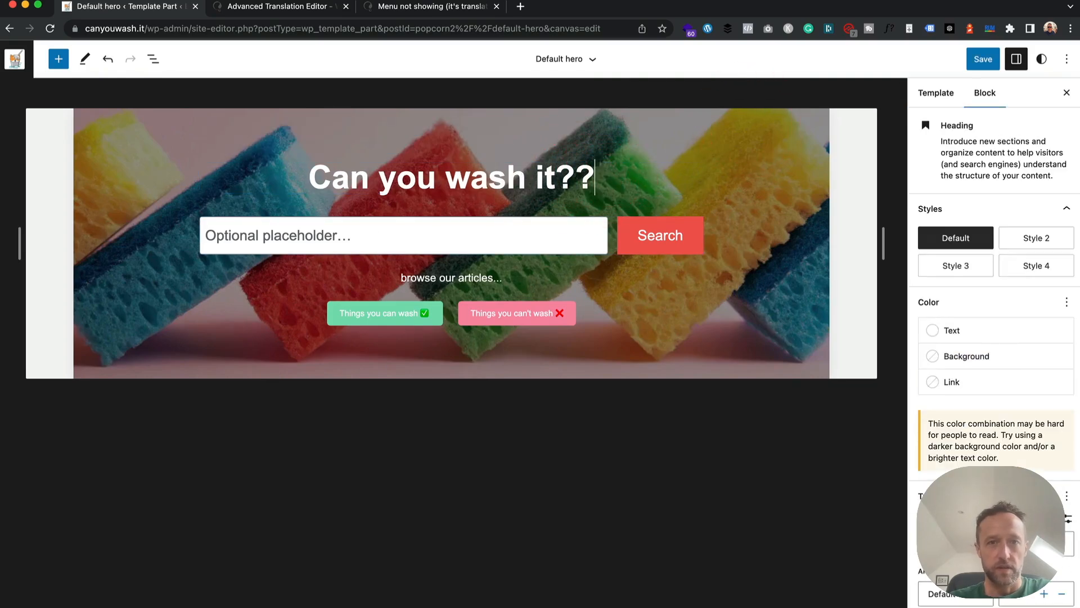
{"action": "left_click", "coordinate": [984, 65]}
{"action": "left_click", "coordinate": [984, 59]}
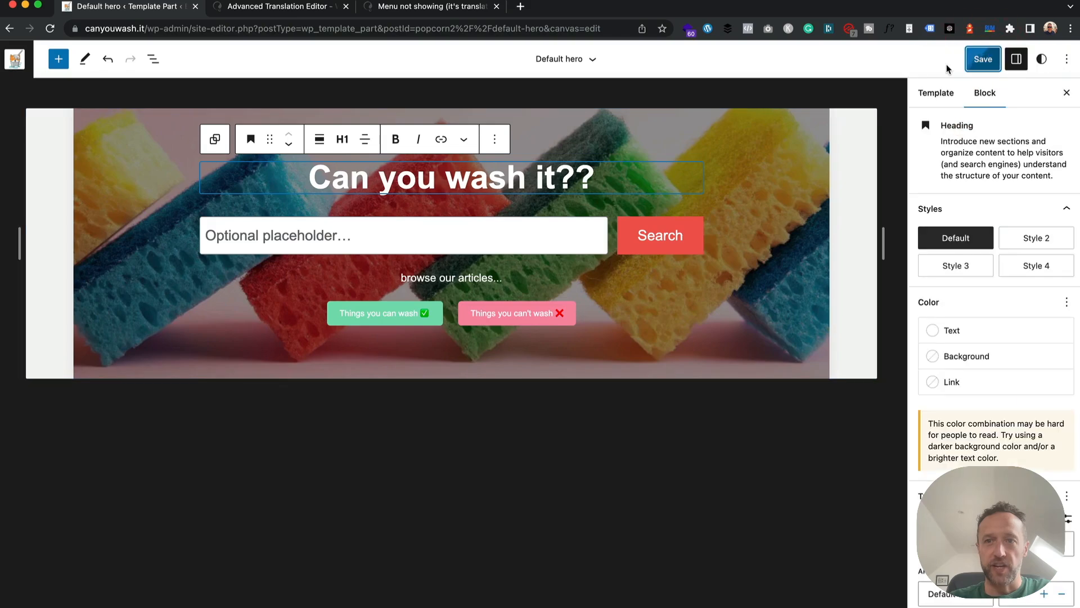
Remove the extra question mark from the hero heading and save the Default hero template part again.
{"action": "left_click", "coordinate": [633, 170]}
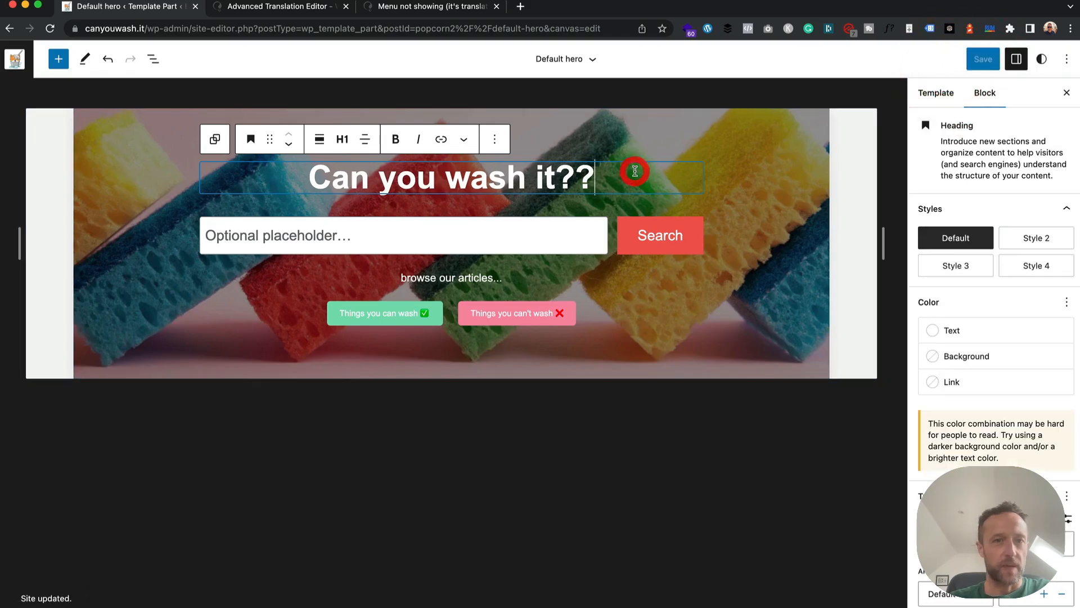
{"action": "key", "text": "BackSpace"}
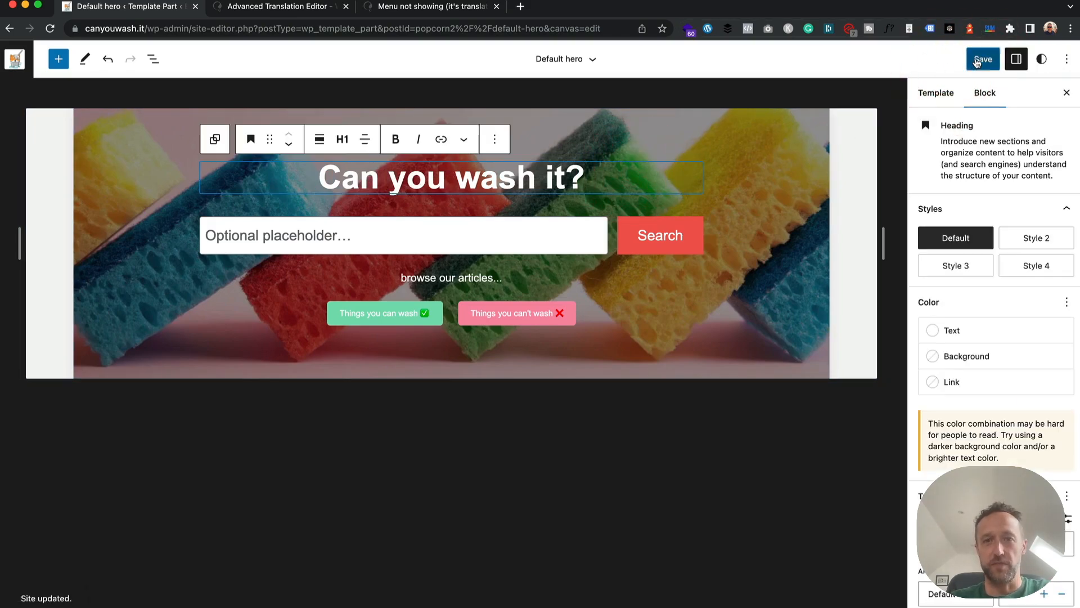
{"action": "left_click", "coordinate": [982, 60]}
{"action": "left_click", "coordinate": [978, 62]}
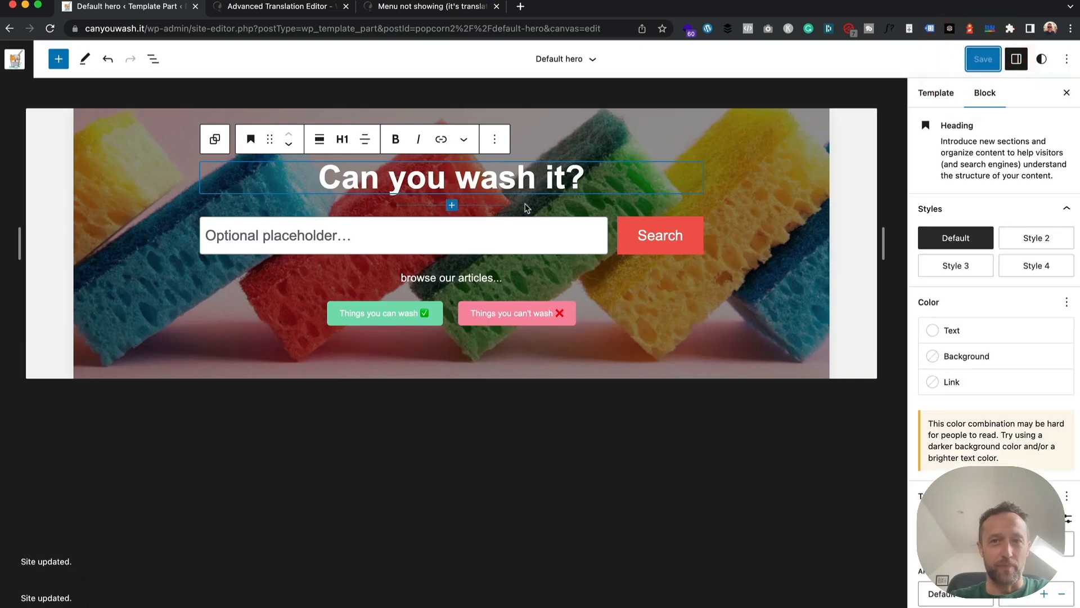
Return to the list of template parts and open Latest posts (3) for editing.
{"action": "left_click", "coordinate": [16, 60]}
{"action": "left_click", "coordinate": [16, 118]}
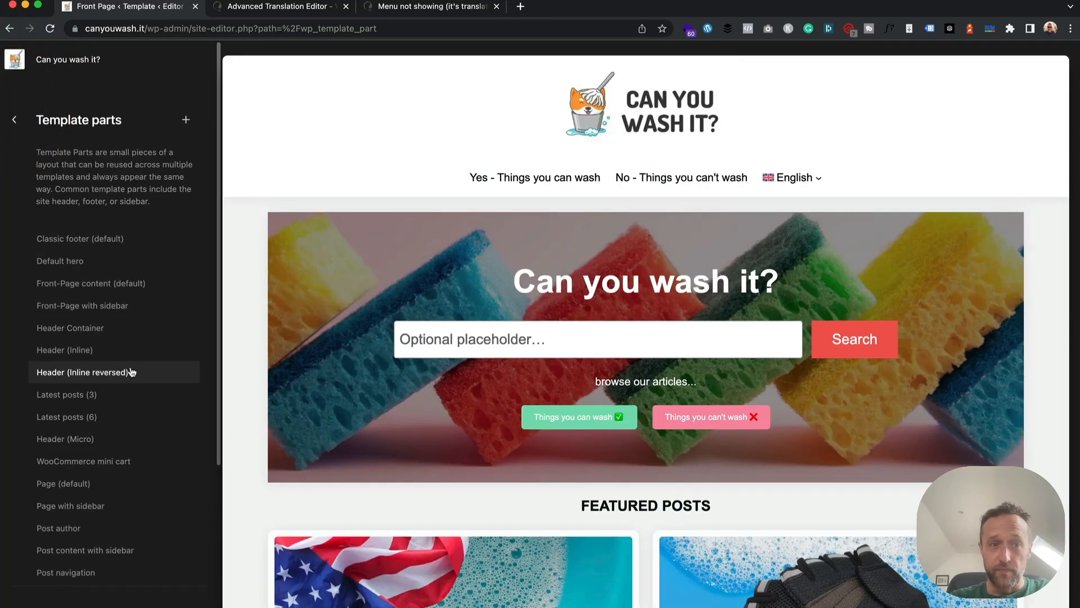
{"action": "scroll", "coordinate": [132, 371], "scroll_direction": "down", "scroll_amount": 1}
{"action": "scroll", "coordinate": [379, 343], "scroll_direction": "down", "scroll_amount": 3}
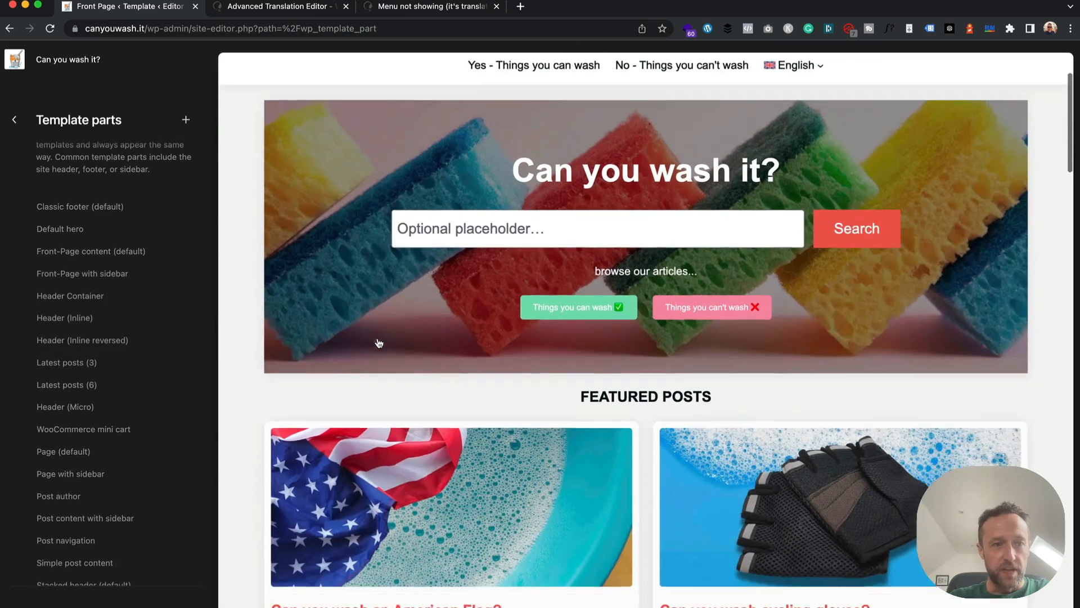
{"action": "scroll", "coordinate": [378, 343], "scroll_direction": "down", "scroll_amount": 3}
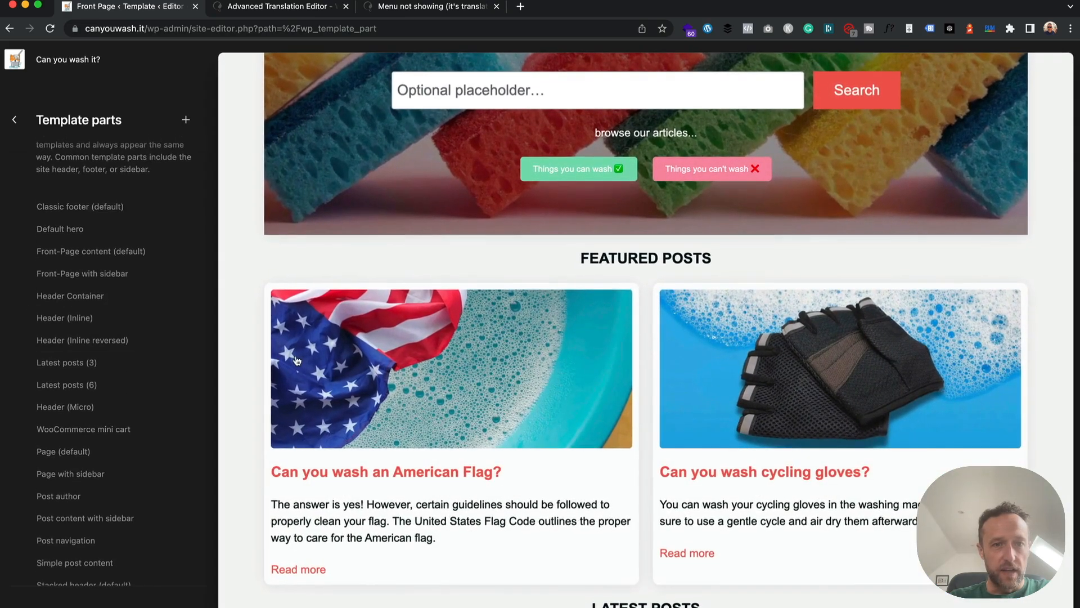
{"action": "left_click", "coordinate": [100, 361]}
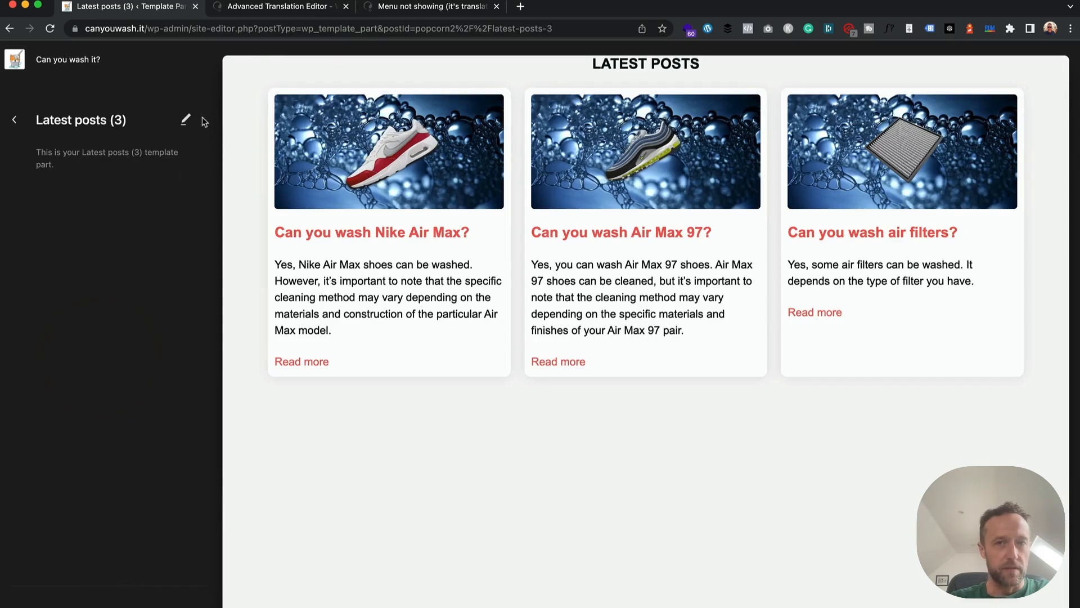
{"action": "left_click", "coordinate": [188, 120]}
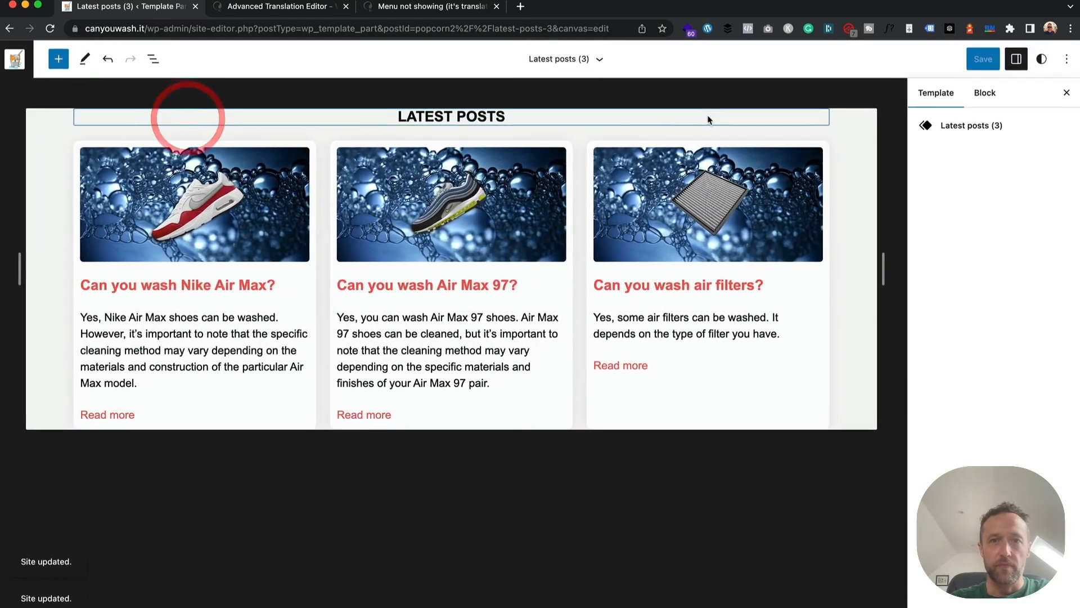
Add a full stop to the end of the "LATEST POSTS" heading and save the template part.
{"action": "left_click", "coordinate": [550, 116]}
{"action": "type", "text": "."}
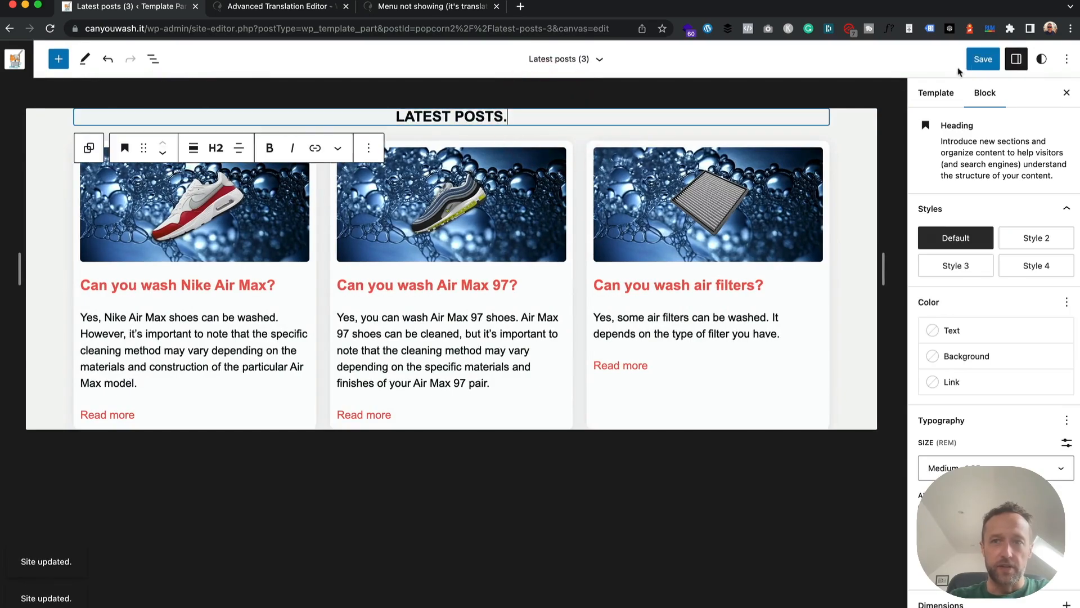
{"action": "left_click", "coordinate": [983, 58]}
{"action": "left_click", "coordinate": [979, 59]}
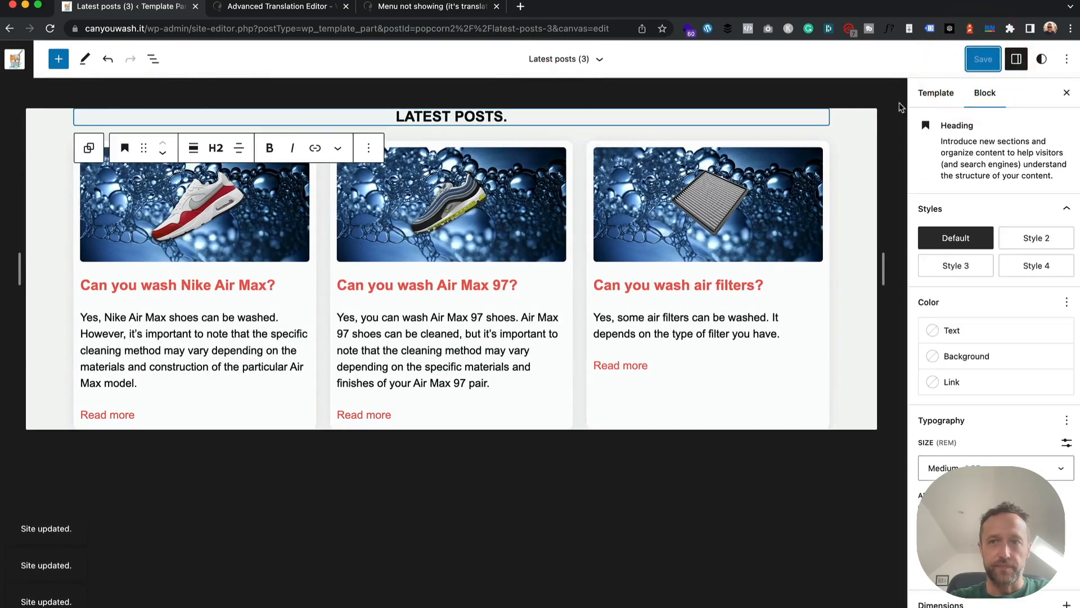
Remove the full stop from the "LATEST POSTS" heading and save the Latest posts (3) template part again.
{"action": "key", "text": "BackSpace"}
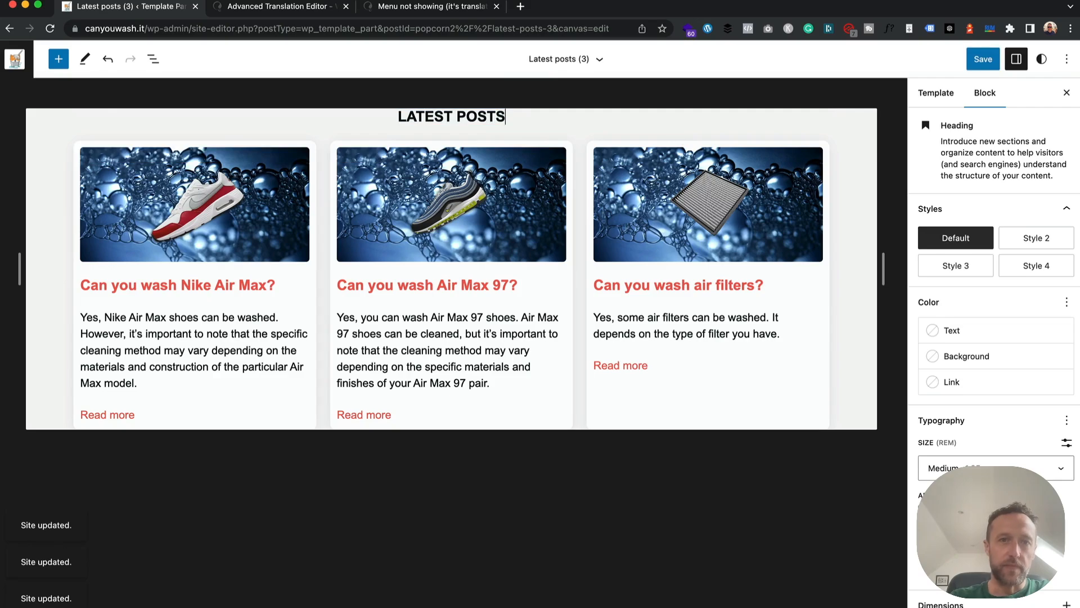
{"action": "left_click", "coordinate": [979, 63]}
{"action": "left_click", "coordinate": [978, 59]}
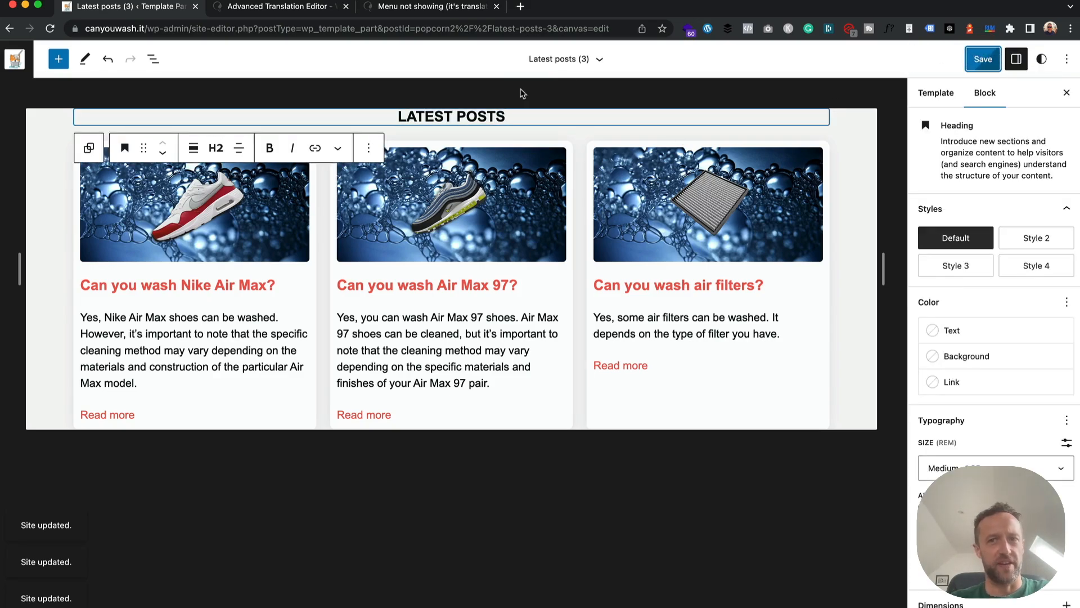
Return to the list of template parts and open Latest posts (6) for editing.
{"action": "left_click", "coordinate": [10, 58]}
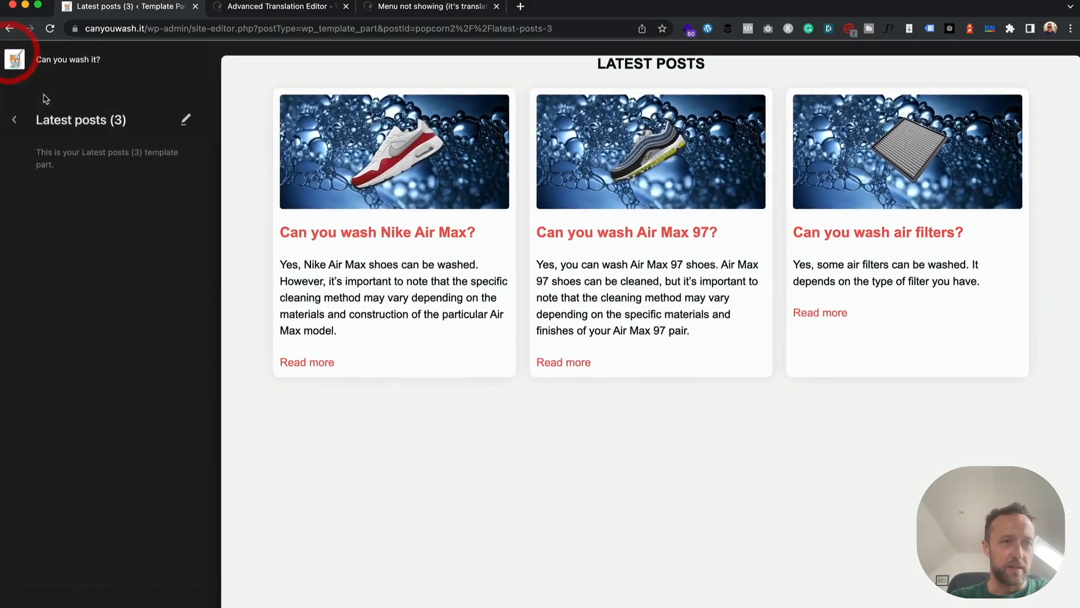
{"action": "left_click", "coordinate": [14, 119]}
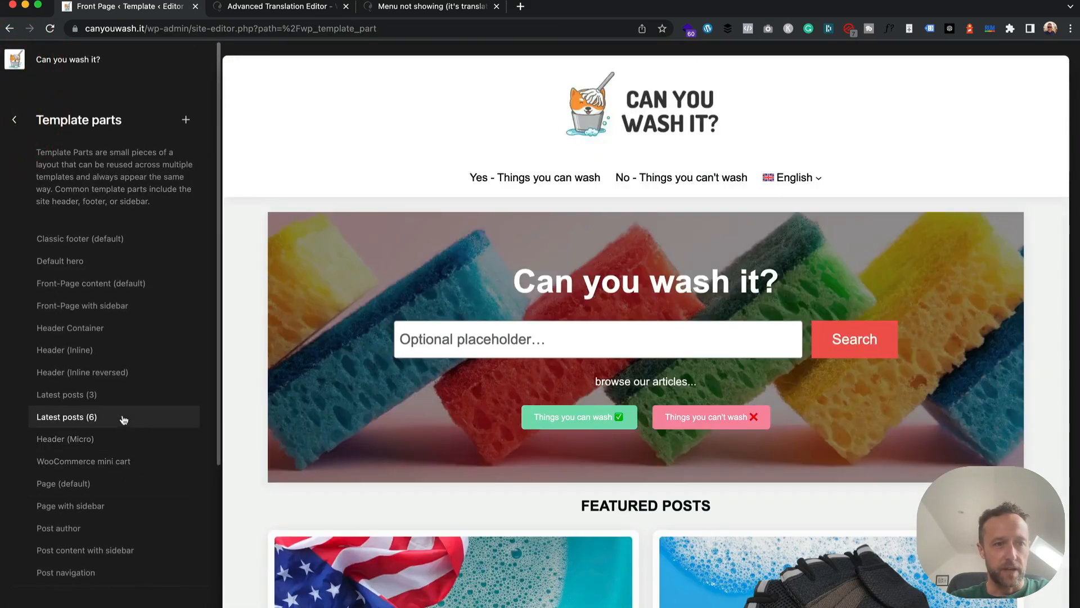
{"action": "left_click", "coordinate": [121, 417]}
{"action": "scroll", "coordinate": [399, 347], "scroll_direction": "down", "scroll_amount": 3}
{"action": "scroll", "coordinate": [401, 349], "scroll_direction": "down", "scroll_amount": 20}
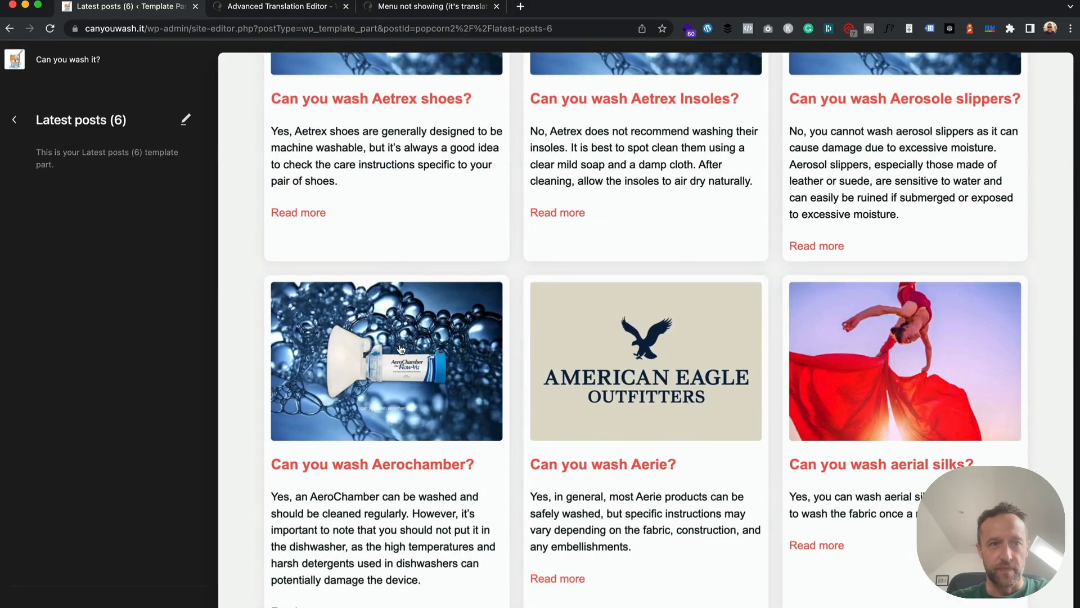
{"action": "scroll", "coordinate": [452, 404], "scroll_direction": "up", "scroll_amount": 20}
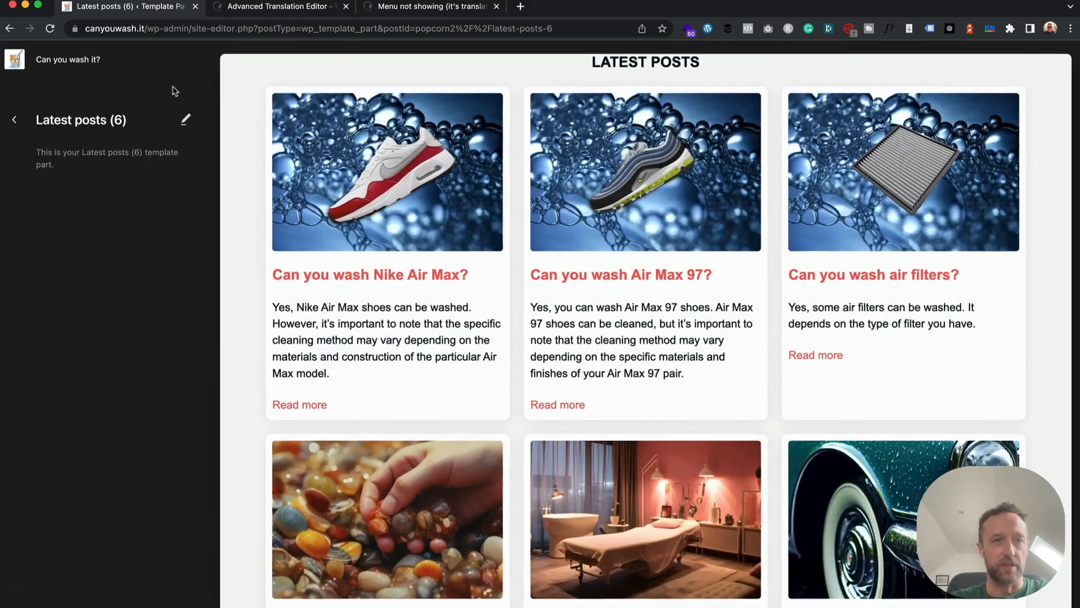
{"action": "left_click", "coordinate": [185, 118]}
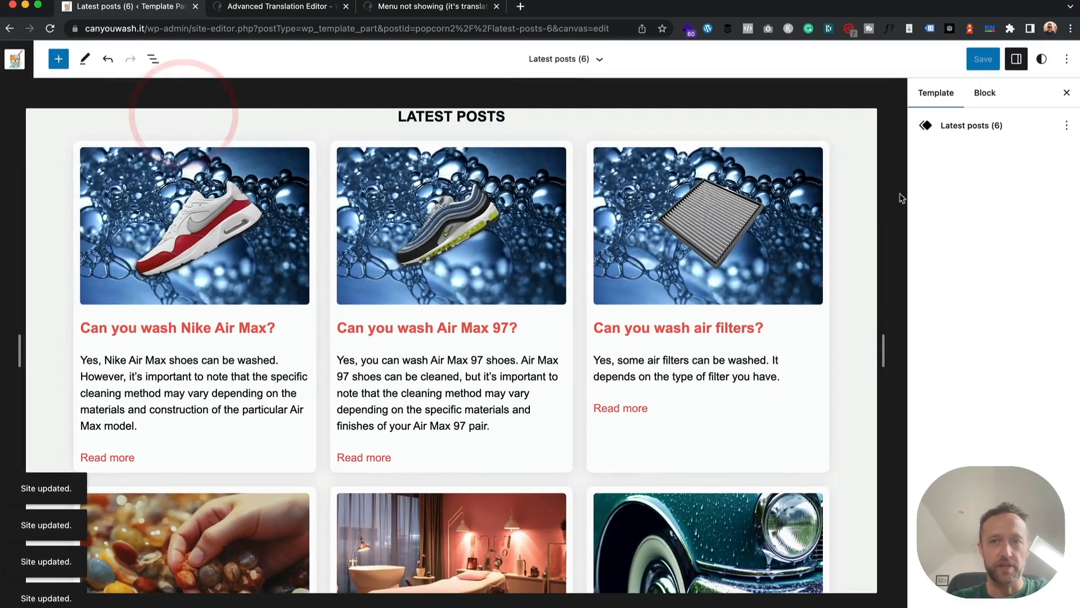
Add a full stop to the end of the "LATEST POSTS" heading in Latest posts (6) and save the template part.
{"action": "left_click", "coordinate": [524, 113]}
{"action": "type", "text": "."}
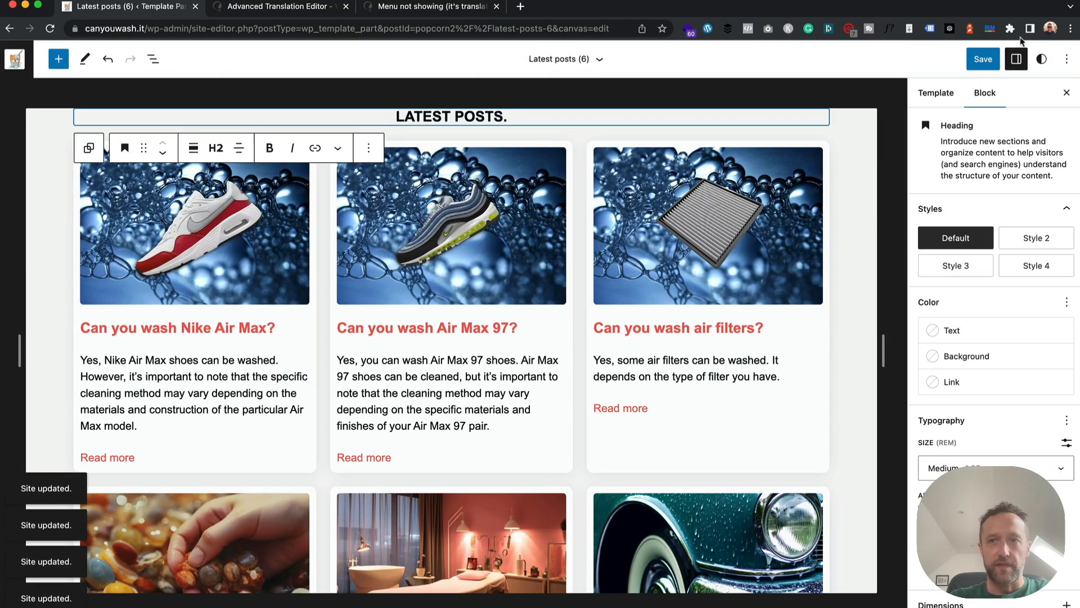
{"action": "left_click", "coordinate": [982, 61]}
{"action": "left_click", "coordinate": [977, 64]}
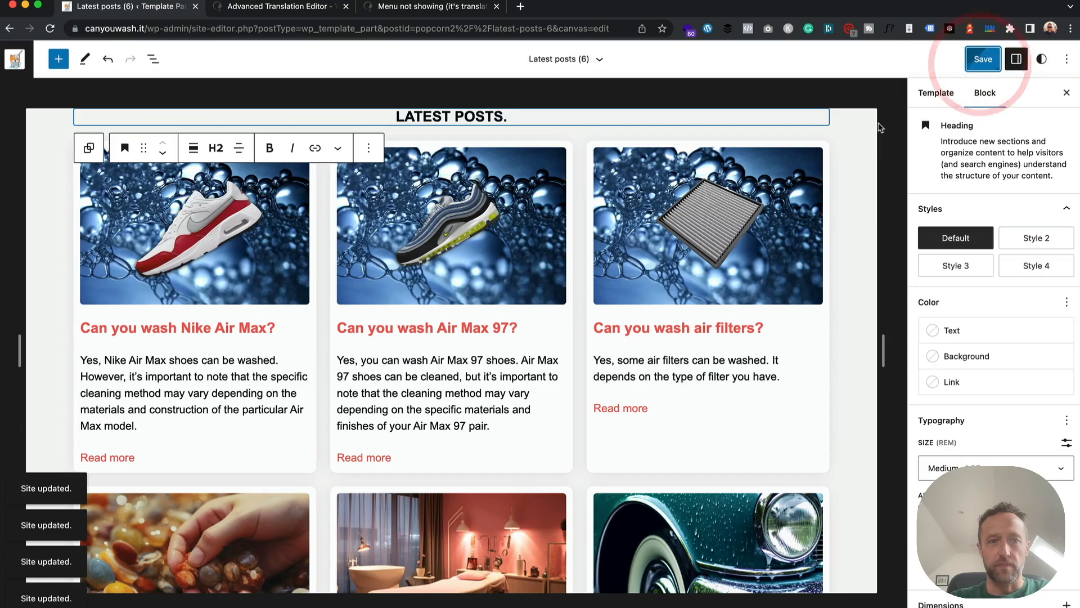
Remove the full stop from the "LATEST POSTS" heading and save the Latest posts (6) template part again.
{"action": "left_click", "coordinate": [570, 115]}
{"action": "key", "text": "BackSpace"}
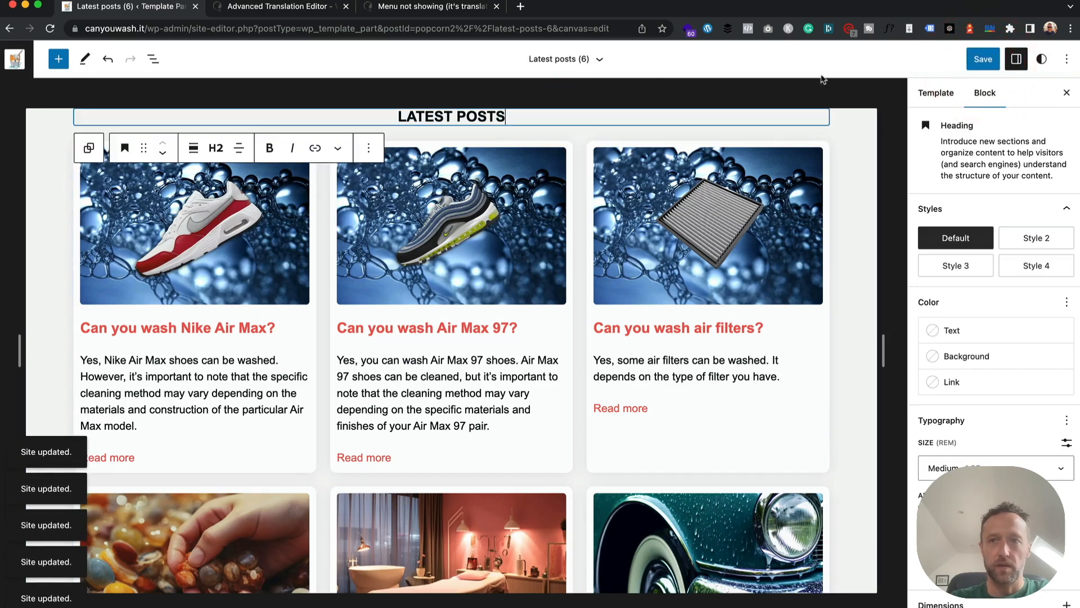
{"action": "left_click", "coordinate": [976, 59]}
{"action": "left_click", "coordinate": [978, 56]}
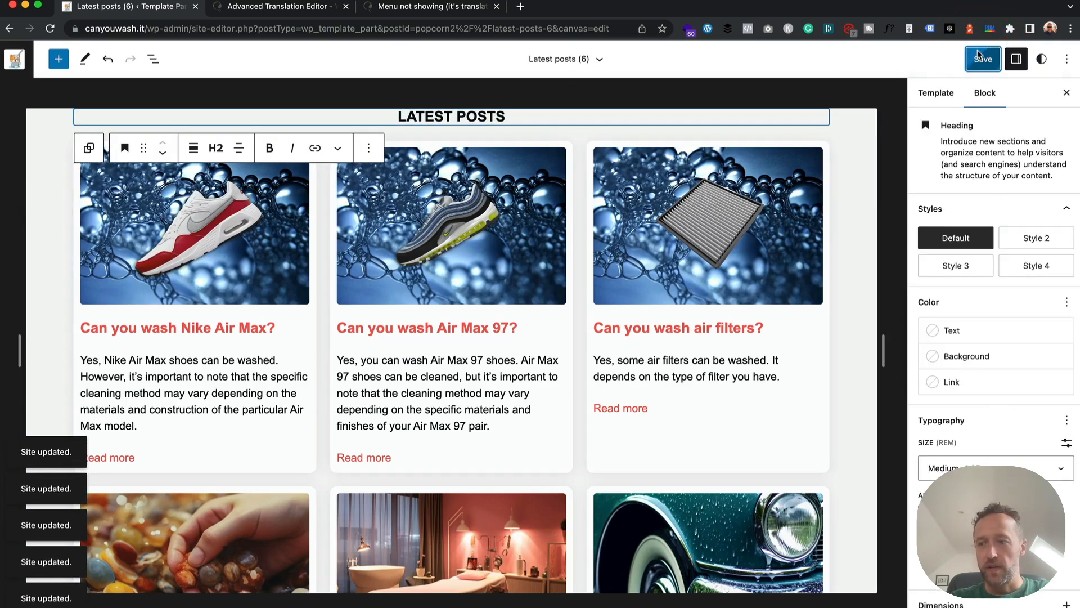
Return to the list of template parts and open Sticky posts for editing.
{"action": "left_click", "coordinate": [15, 59]}
{"action": "left_click", "coordinate": [14, 121]}
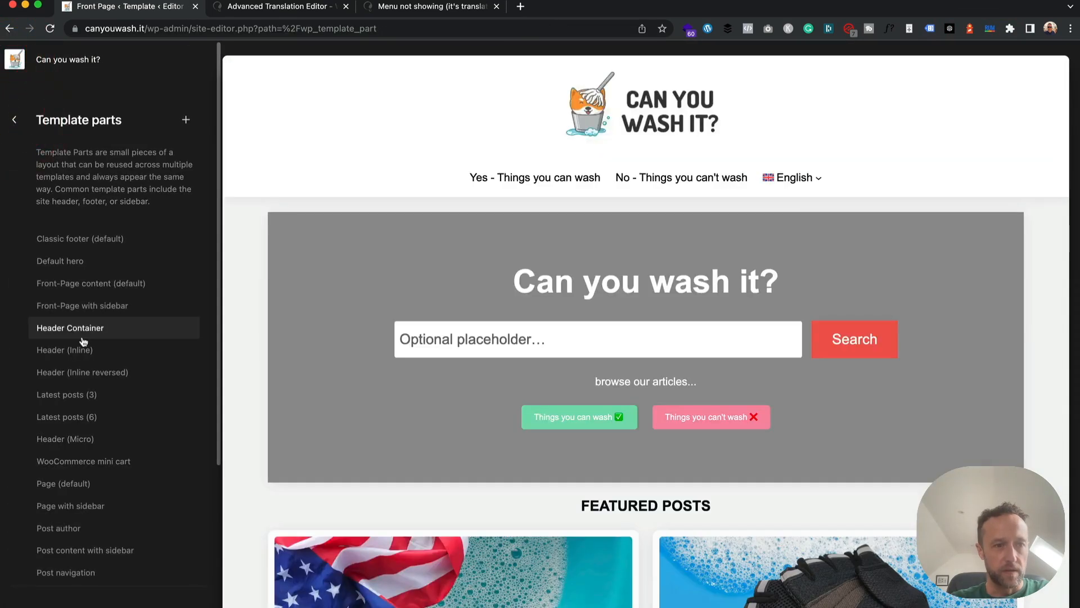
{"action": "scroll", "coordinate": [80, 343], "scroll_direction": "down", "scroll_amount": 3}
{"action": "scroll", "coordinate": [169, 296], "scroll_direction": "down", "scroll_amount": 2}
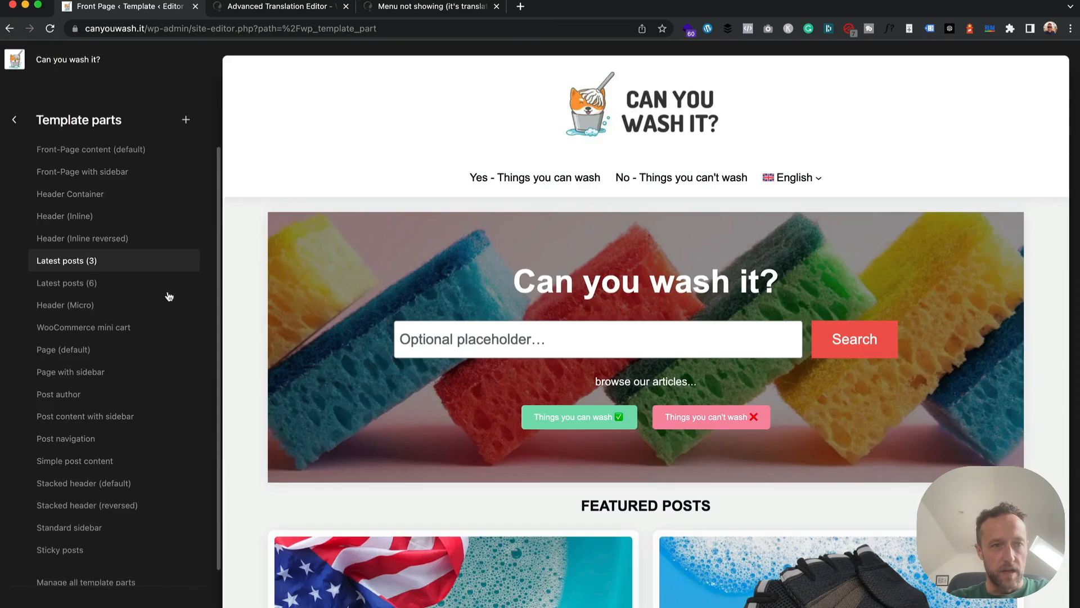
{"action": "scroll", "coordinate": [418, 304], "scroll_direction": "down", "scroll_amount": 10}
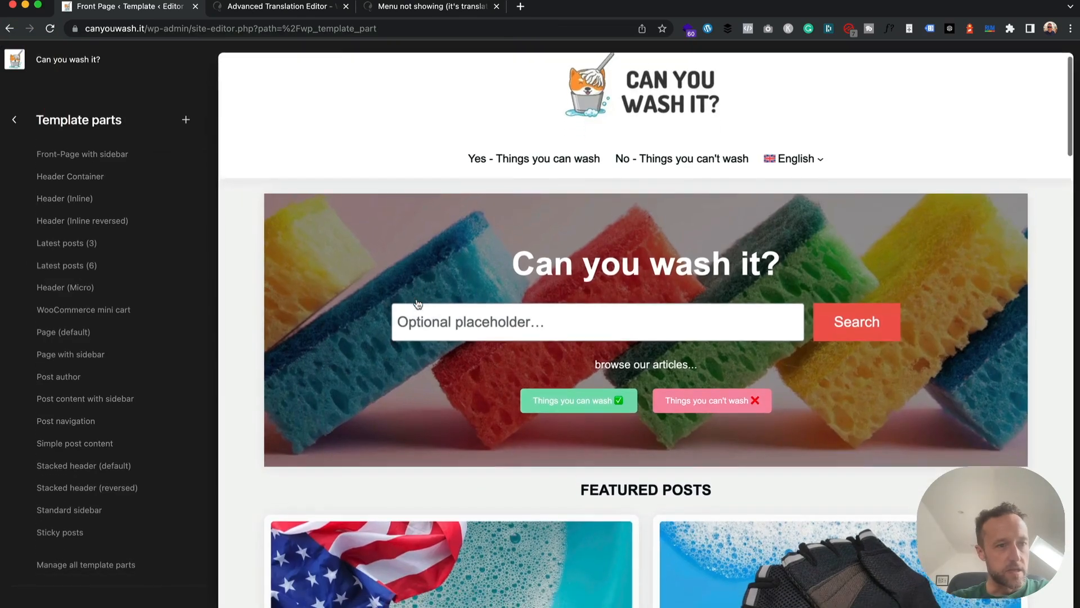
{"action": "scroll", "coordinate": [418, 304], "scroll_direction": "down", "scroll_amount": 10}
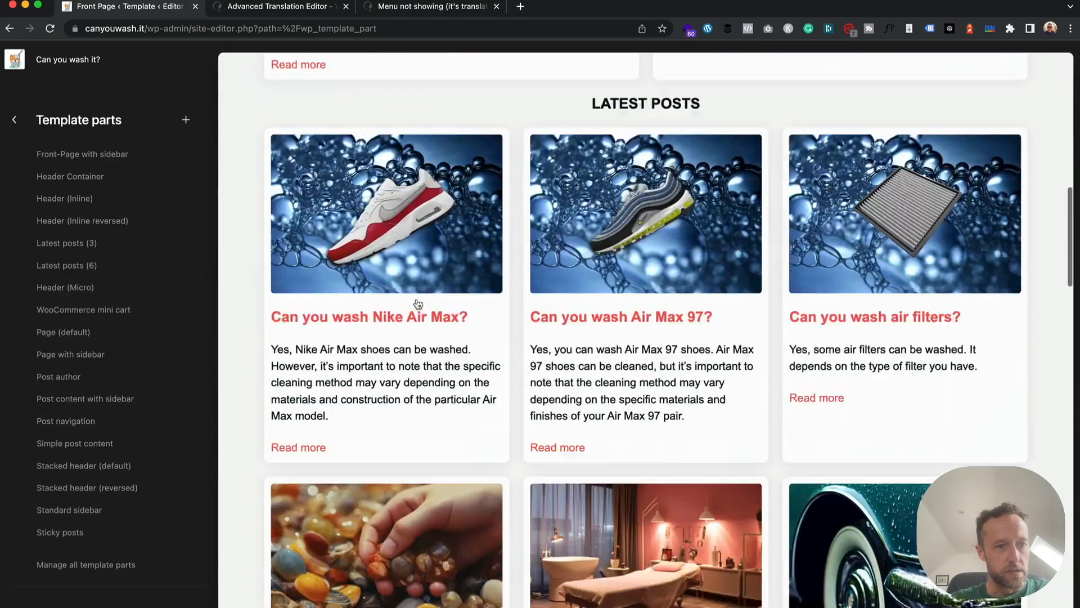
{"action": "left_click", "coordinate": [117, 535]}
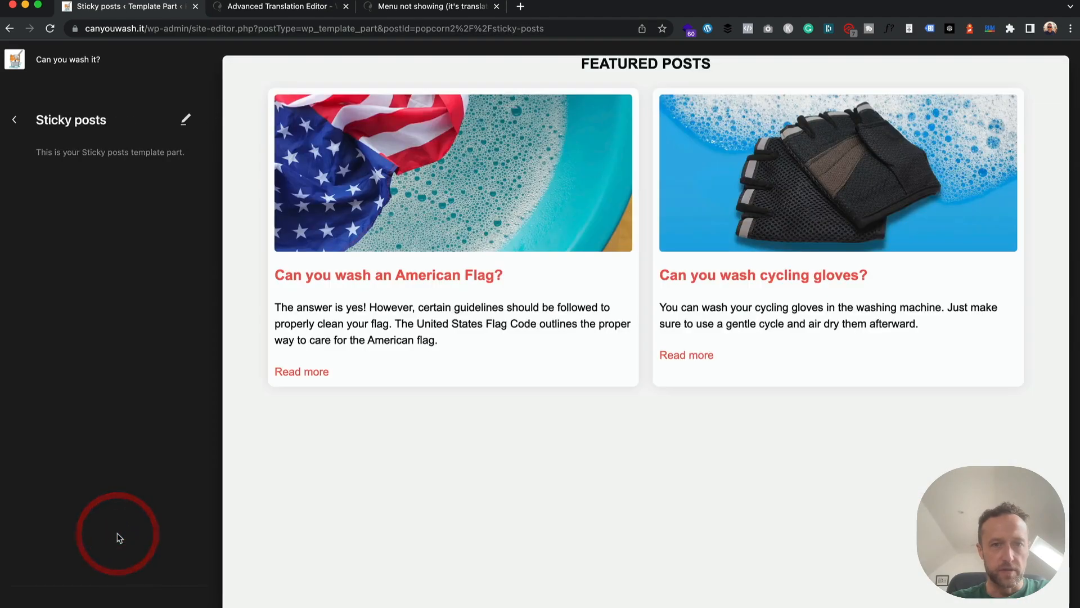
{"action": "left_click", "coordinate": [185, 118]}
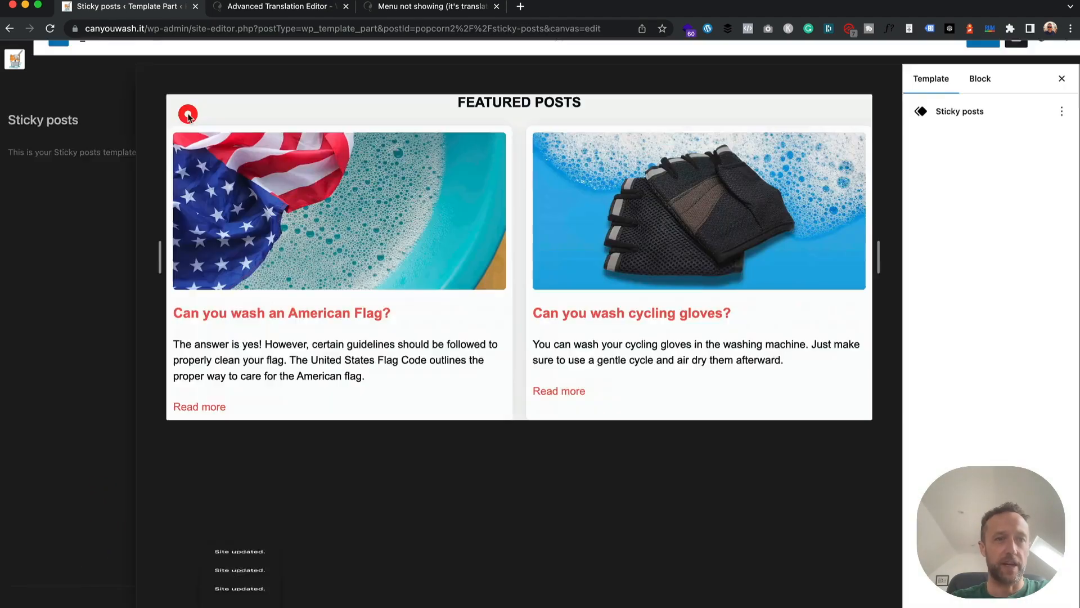
Add a full stop to the end of the "FEATURED POSTS" heading and save the Sticky posts template part.
{"action": "left_click", "coordinate": [529, 118]}
{"action": "type", "text": "."}
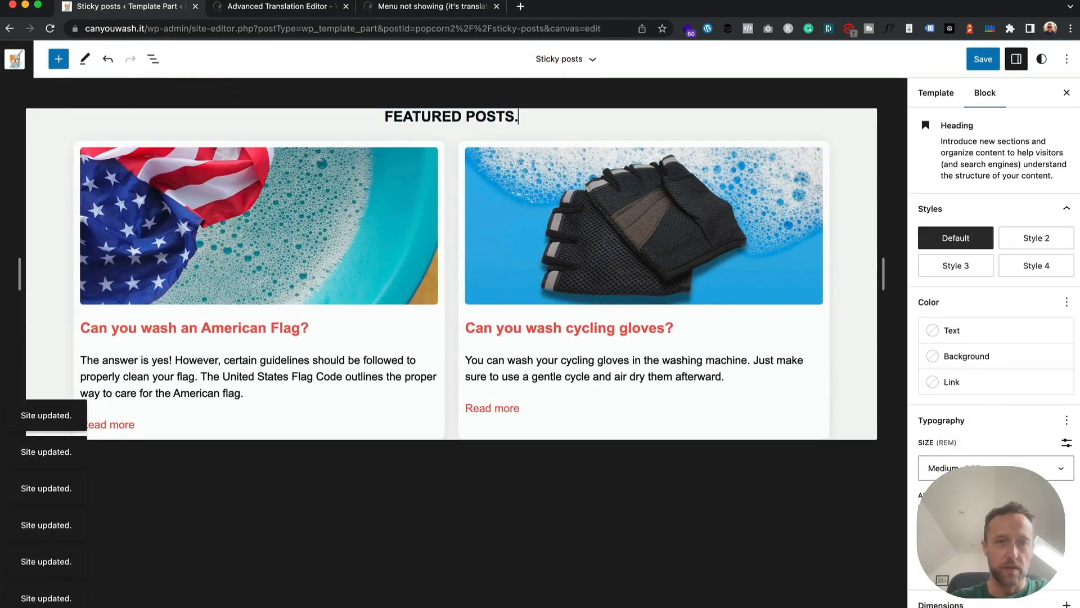
{"action": "left_click", "coordinate": [982, 59]}
{"action": "left_click", "coordinate": [982, 59]}
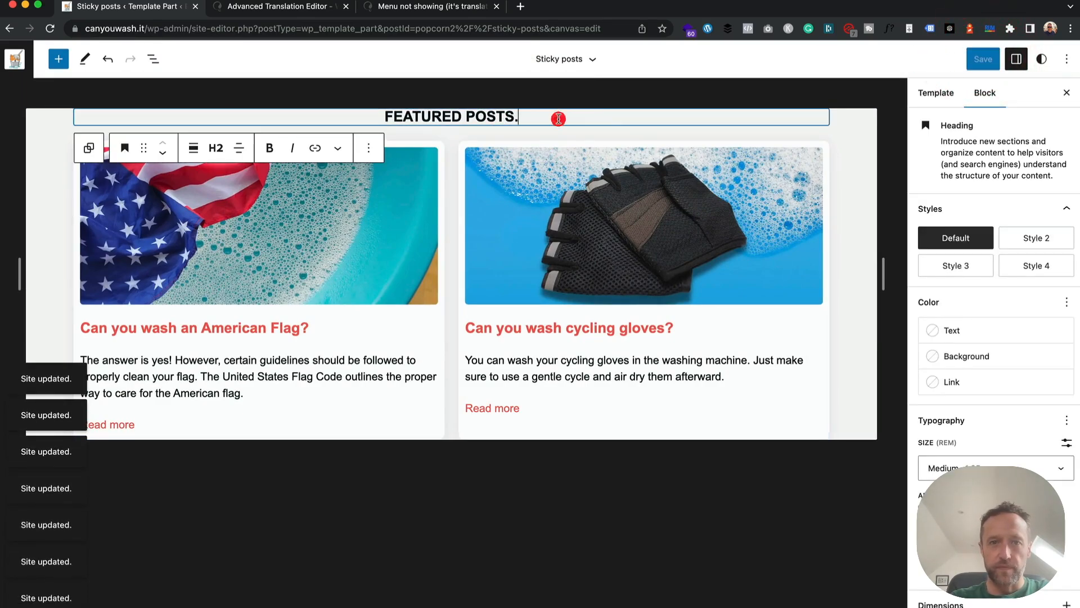
Remove the full stop from the "FEATURED POSTS" heading and save the Sticky posts template part again.
{"action": "key", "text": "BackSpace"}
{"action": "left_click", "coordinate": [982, 59]}
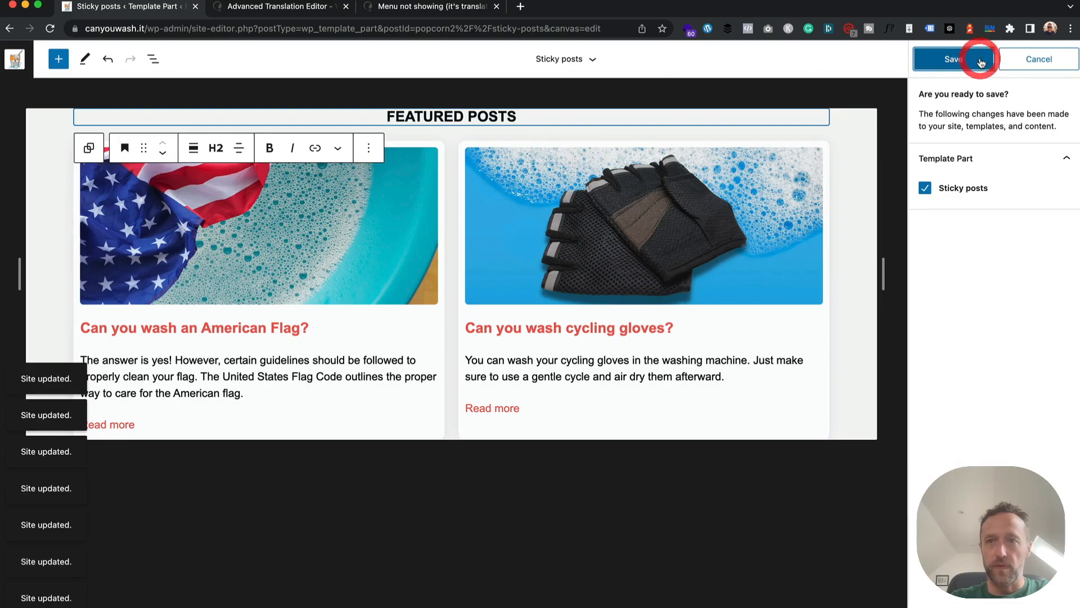
{"action": "left_click", "coordinate": [982, 59]}
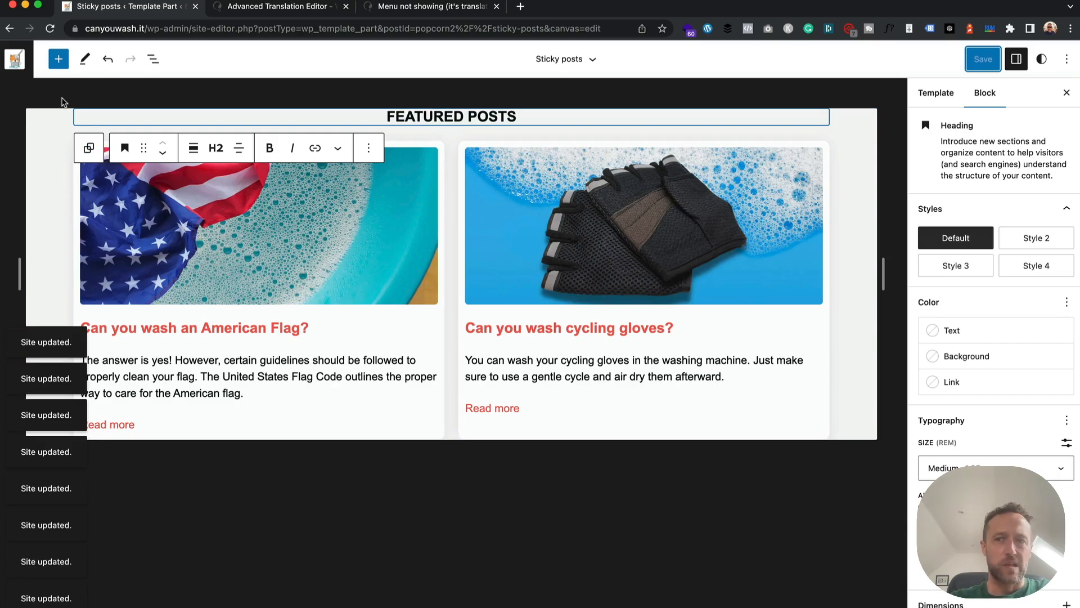
Return to the list of template parts and open Front-Page content (default) for editing.
{"action": "left_click", "coordinate": [12, 56]}
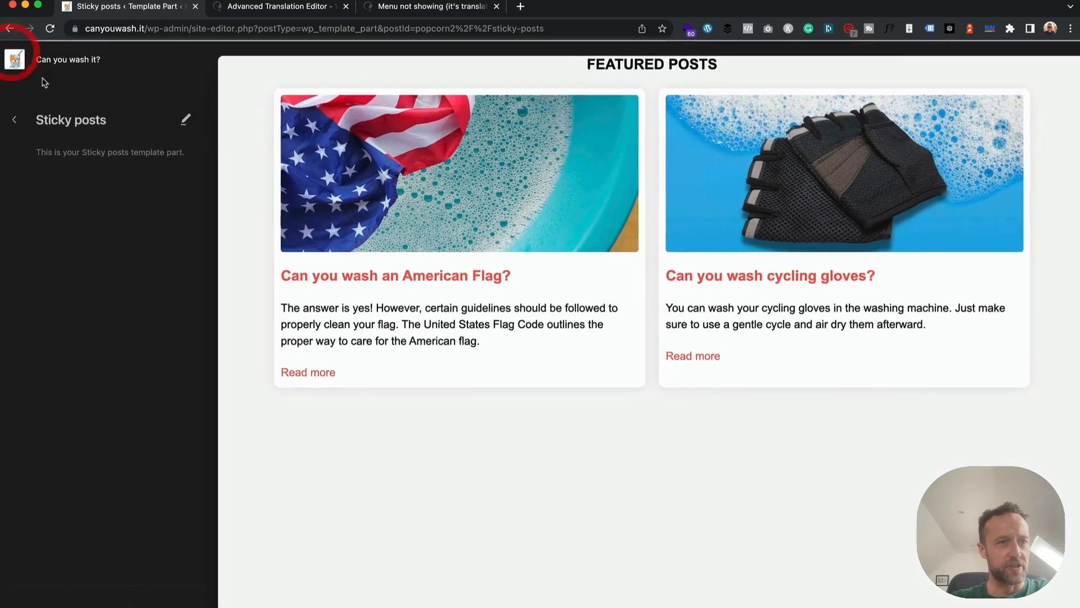
{"action": "left_click", "coordinate": [14, 119]}
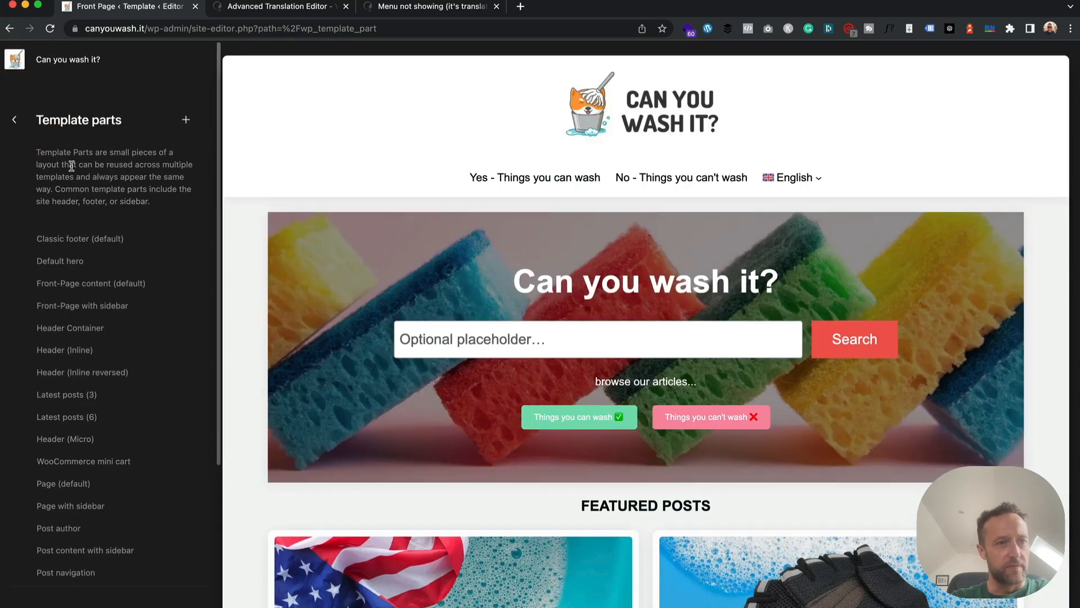
{"action": "left_click", "coordinate": [133, 284]}
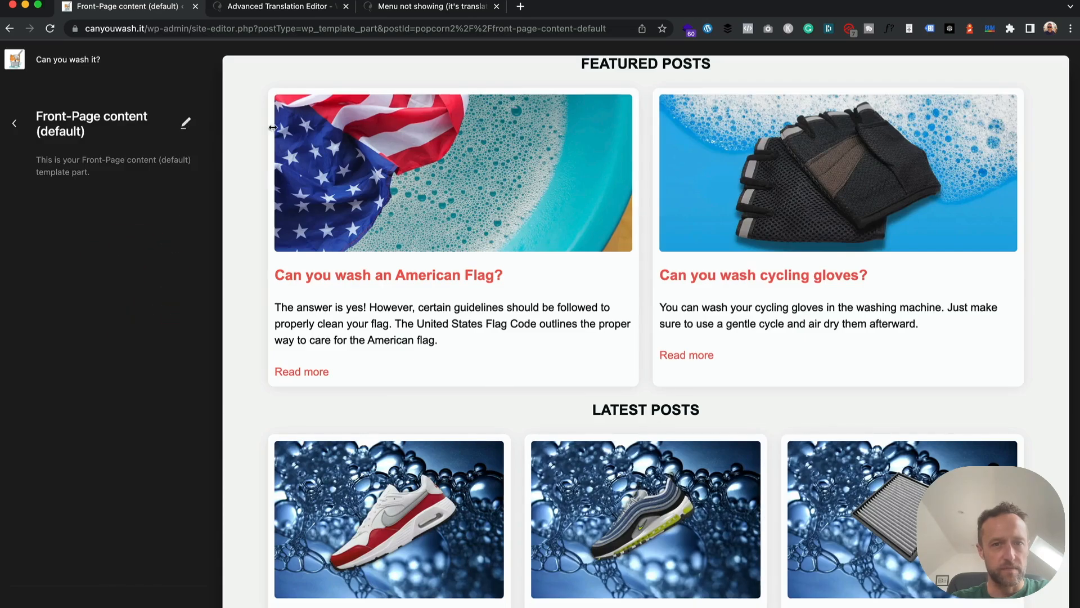
{"action": "scroll", "coordinate": [419, 166], "scroll_direction": "down", "scroll_amount": 20}
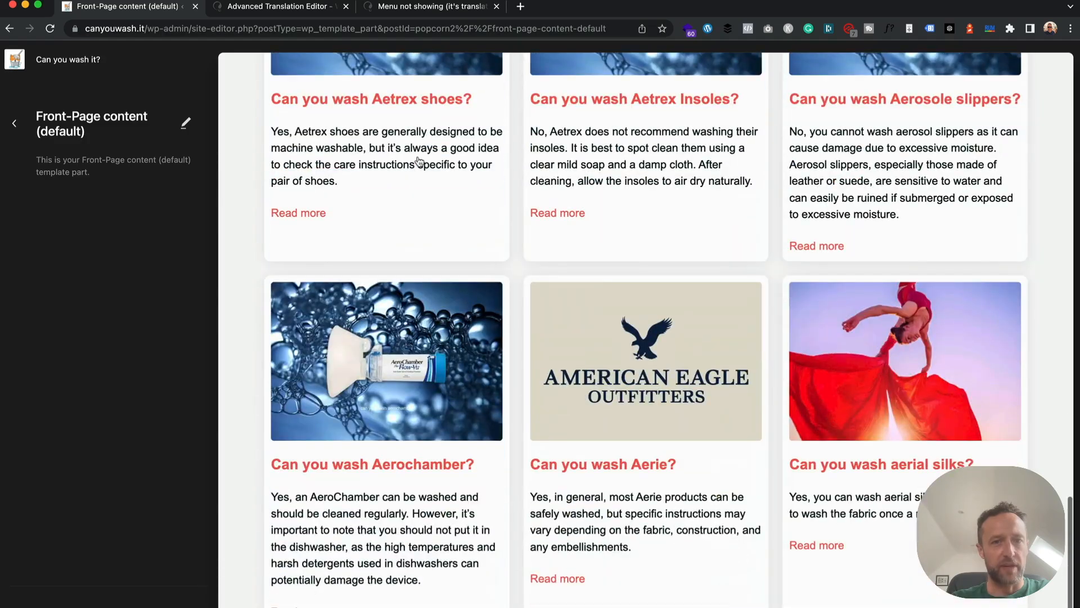
{"action": "scroll", "coordinate": [418, 162], "scroll_direction": "up", "scroll_amount": 20}
{"action": "left_click", "coordinate": [186, 123]}
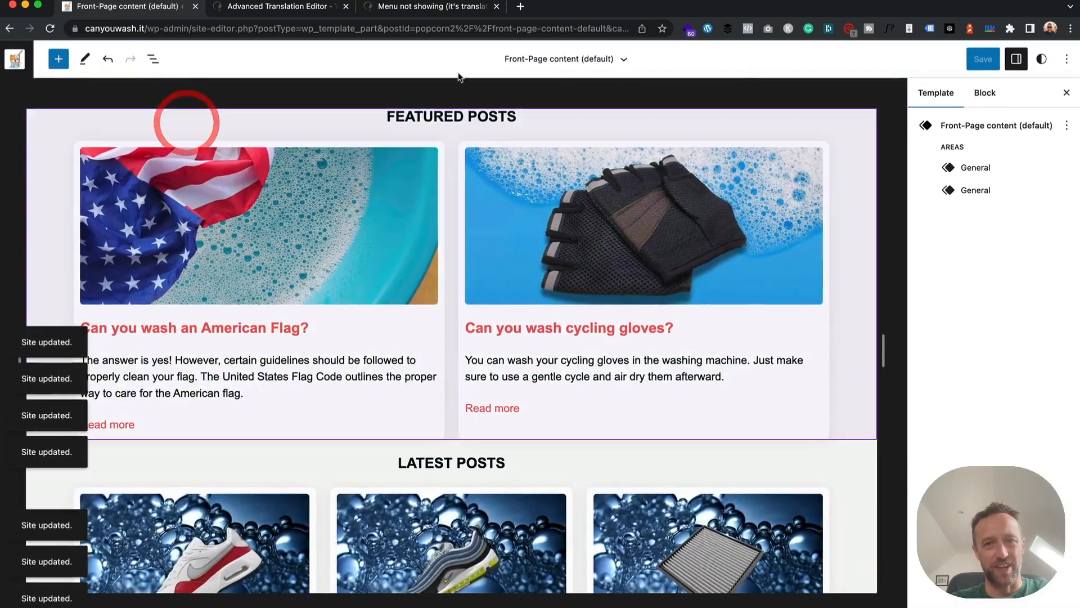
Add a full stop to the "FEATURED POSTS" heading of the Sticky posts area inside Front-Page content (default) and save the change.
{"action": "left_click", "coordinate": [515, 115]}
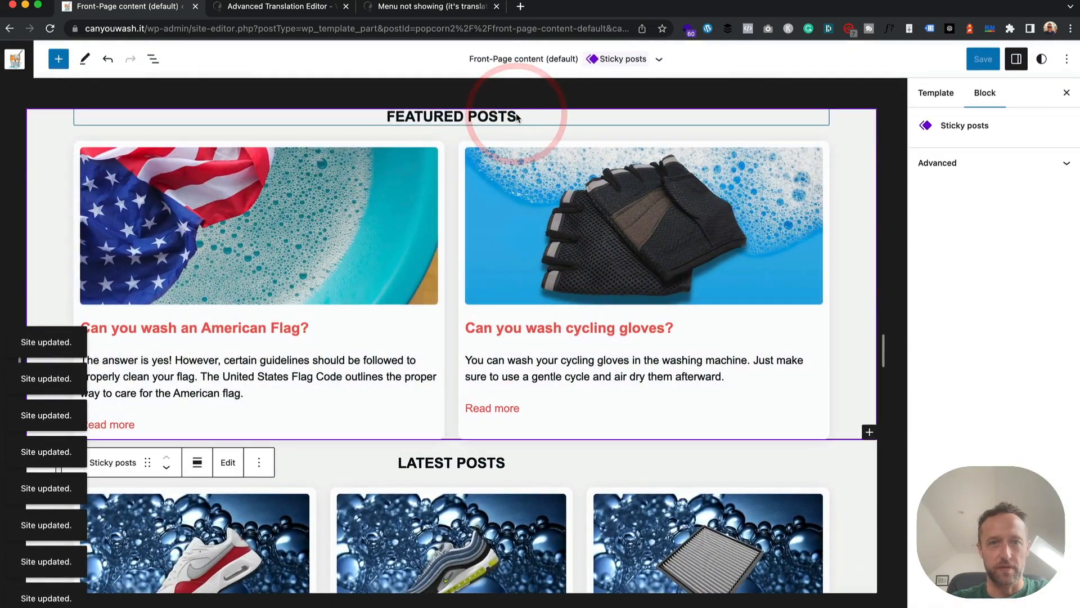
{"action": "left_click", "coordinate": [564, 120]}
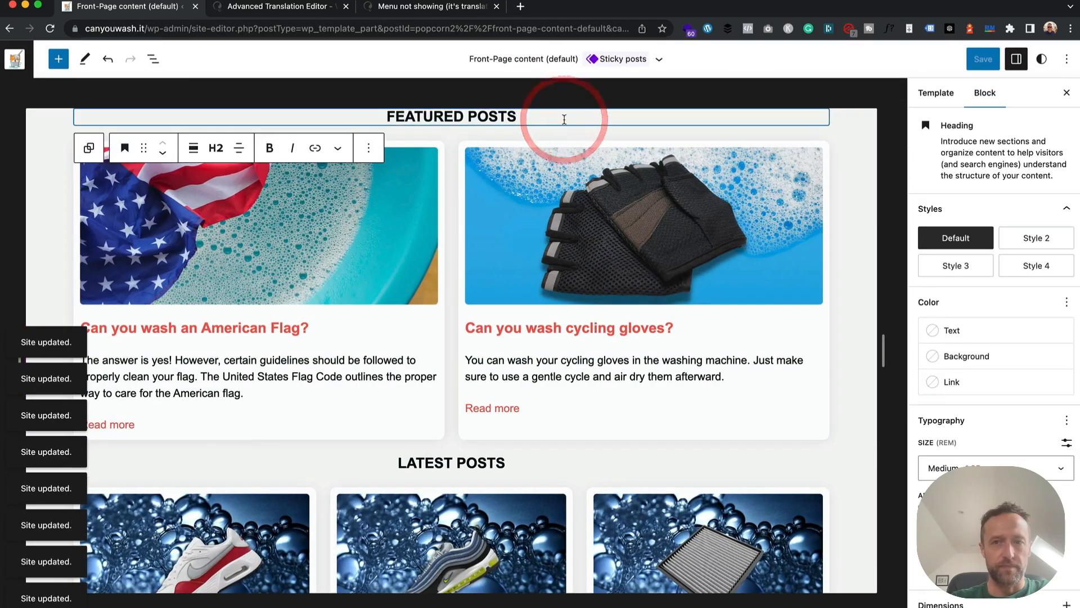
{"action": "type", "text": "."}
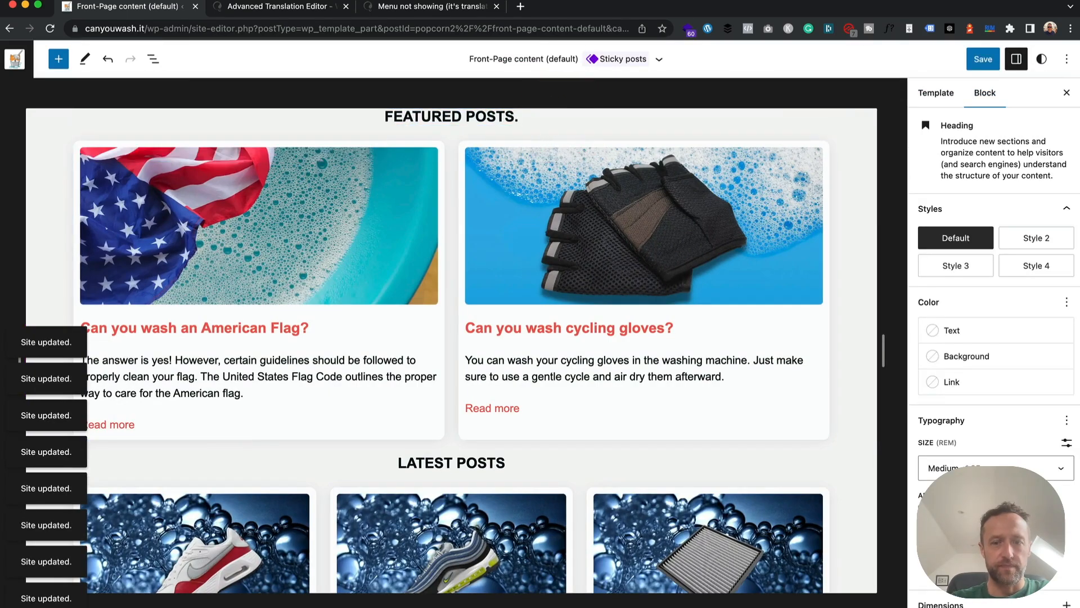
{"action": "left_click", "coordinate": [983, 59]}
{"action": "left_click", "coordinate": [983, 58]}
Remove the full stop from the "FEATURED POSTS" heading inside Front-Page content (default) and save the Sticky posts part again.
{"action": "left_click", "coordinate": [552, 115]}
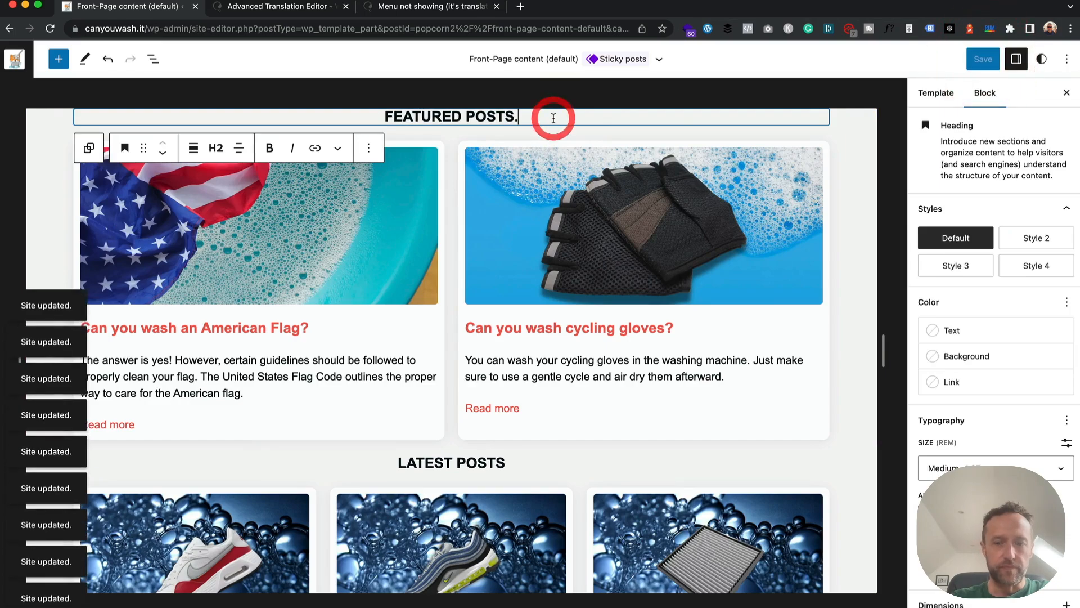
{"action": "key", "text": "BackSpace"}
{"action": "left_click", "coordinate": [983, 59]}
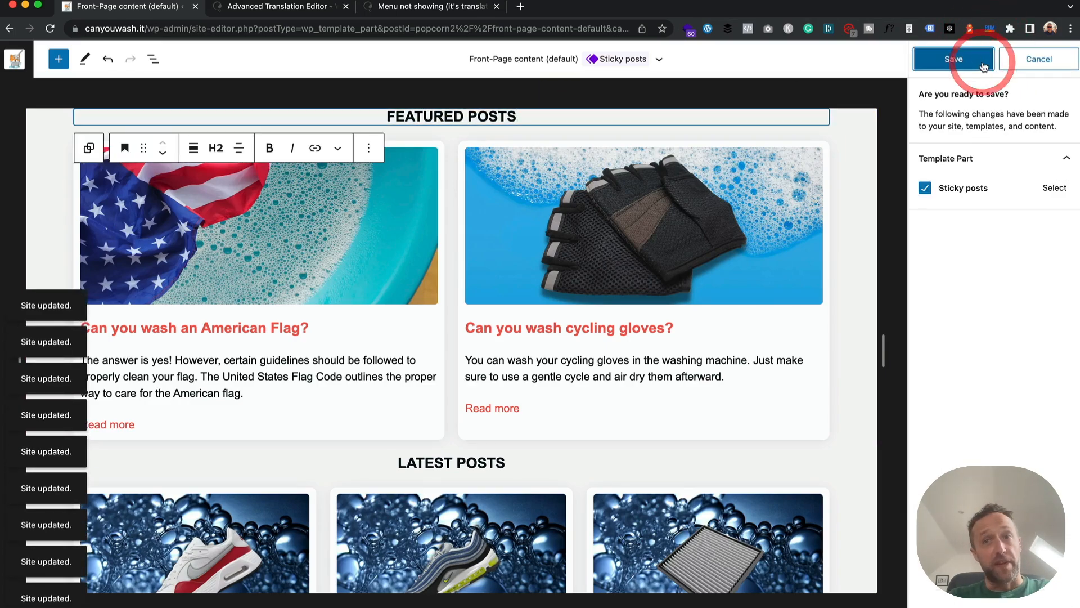
{"action": "left_click", "coordinate": [984, 59]}
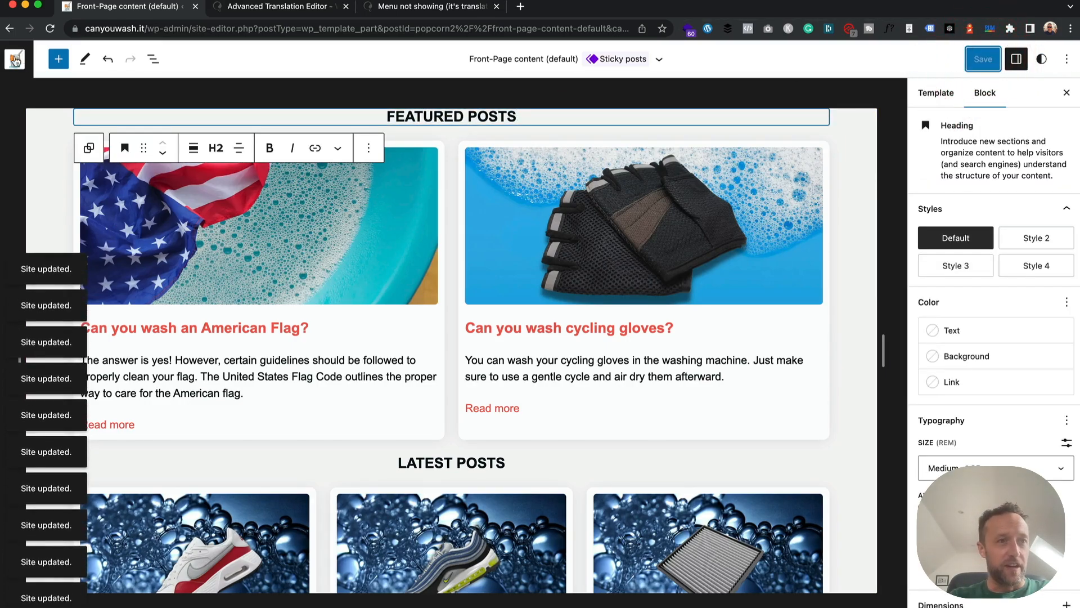
Leave the site editor for the WordPress dashboard and open WPML's Translation Management.
{"action": "left_click", "coordinate": [15, 60]}
{"action": "left_click", "coordinate": [14, 118]}
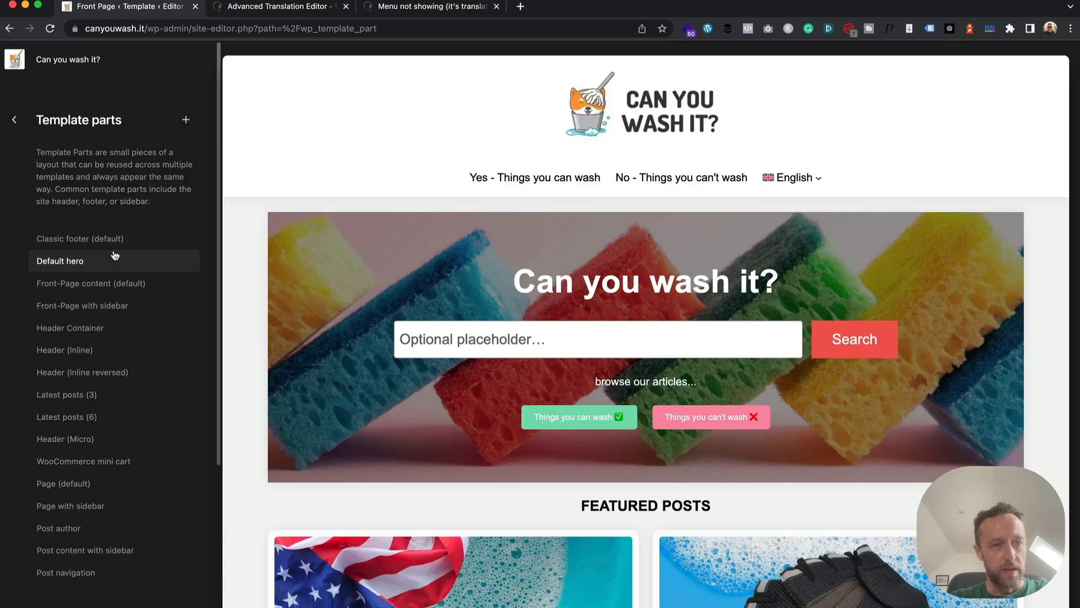
{"action": "scroll", "coordinate": [133, 355], "scroll_direction": "down", "scroll_amount": 3}
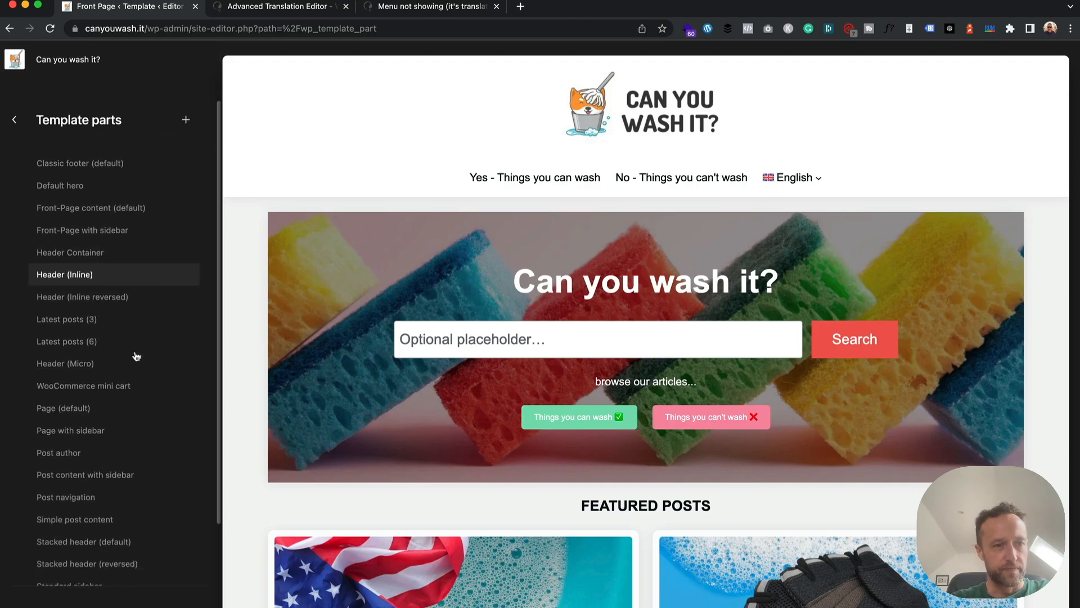
{"action": "scroll", "coordinate": [135, 356], "scroll_direction": "down", "scroll_amount": 3}
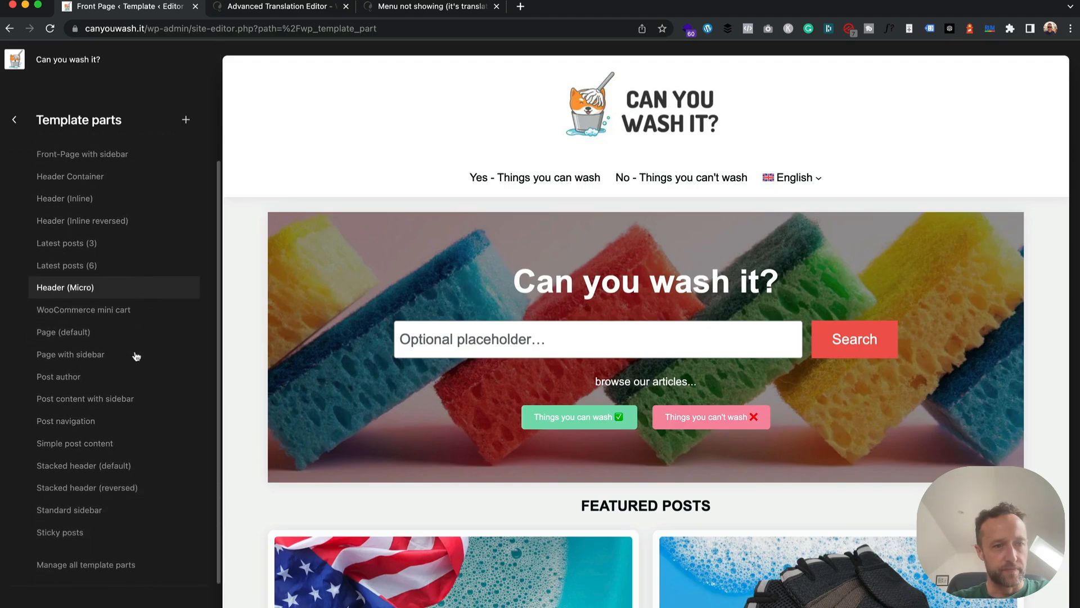
{"action": "scroll", "coordinate": [135, 355], "scroll_direction": "up", "scroll_amount": 6}
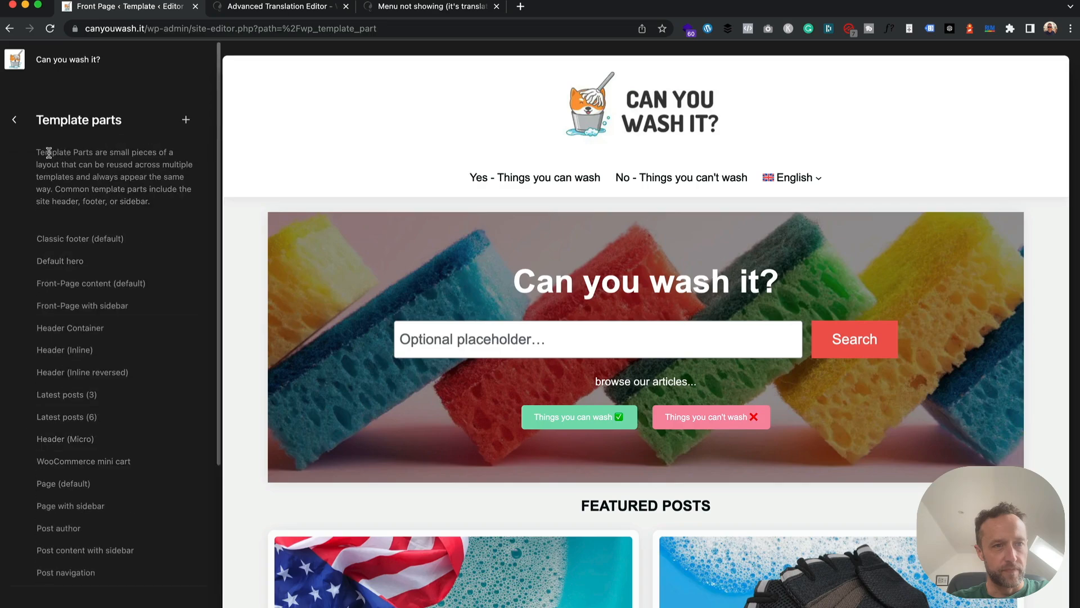
{"action": "left_click", "coordinate": [19, 120]}
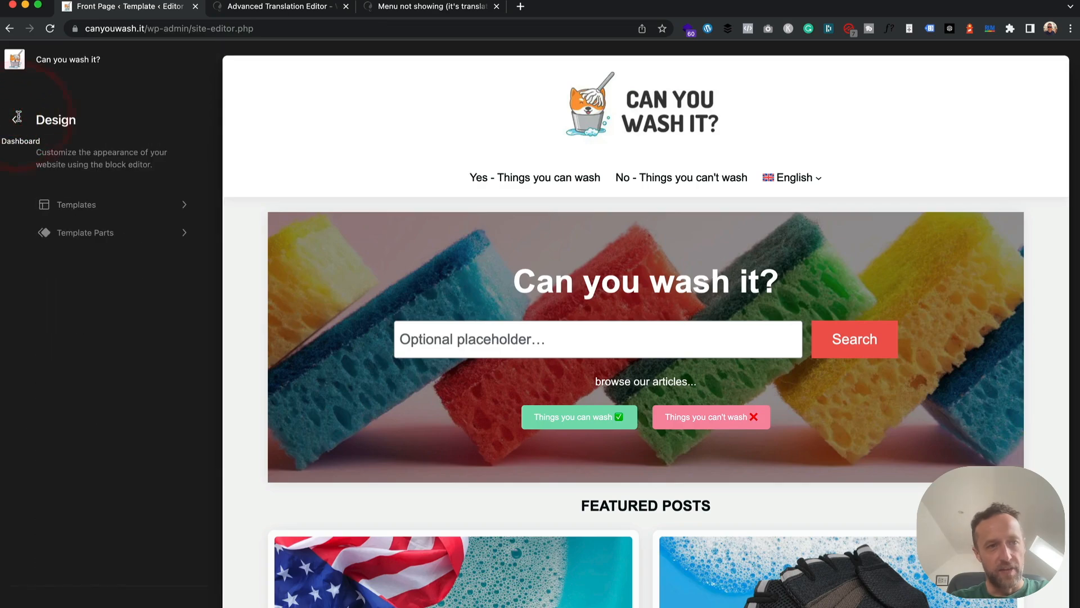
{"action": "left_click", "coordinate": [19, 118]}
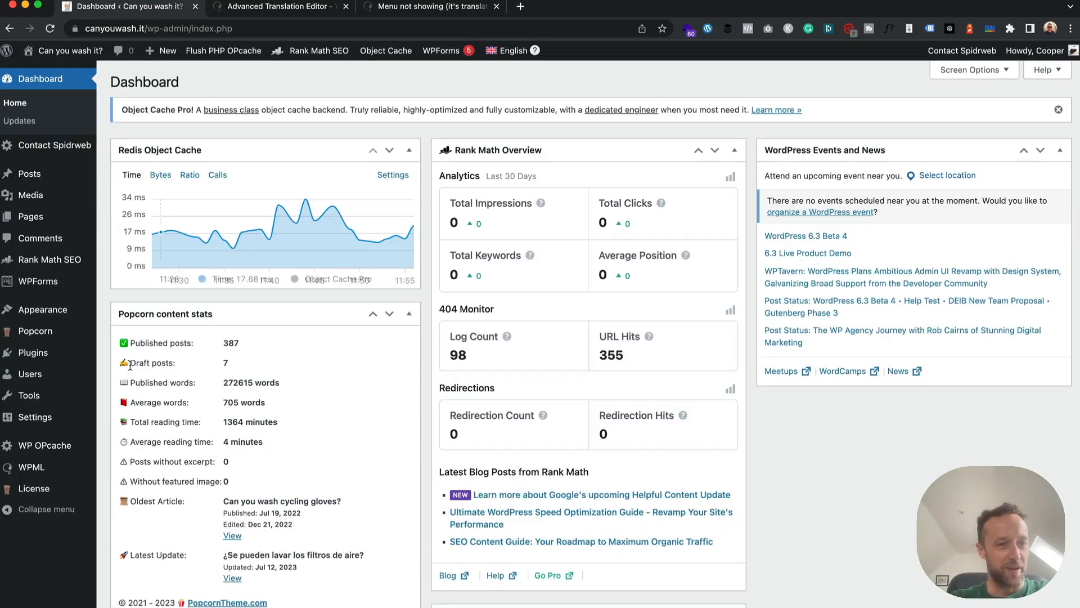
{"action": "mouse_move", "coordinate": [62, 468]}
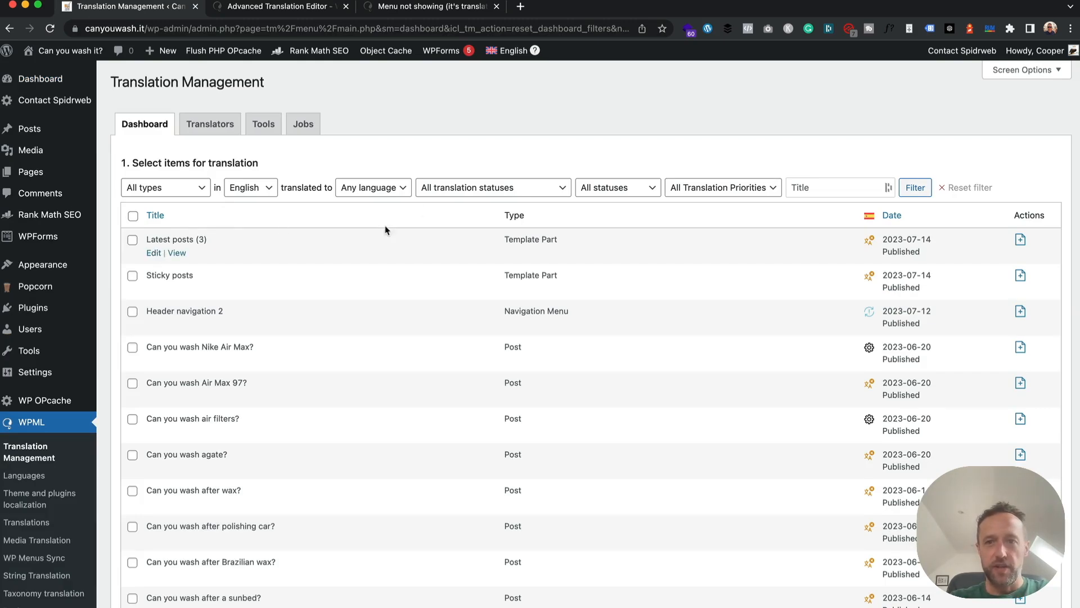
{"action": "mouse_move", "coordinate": [873, 246]}
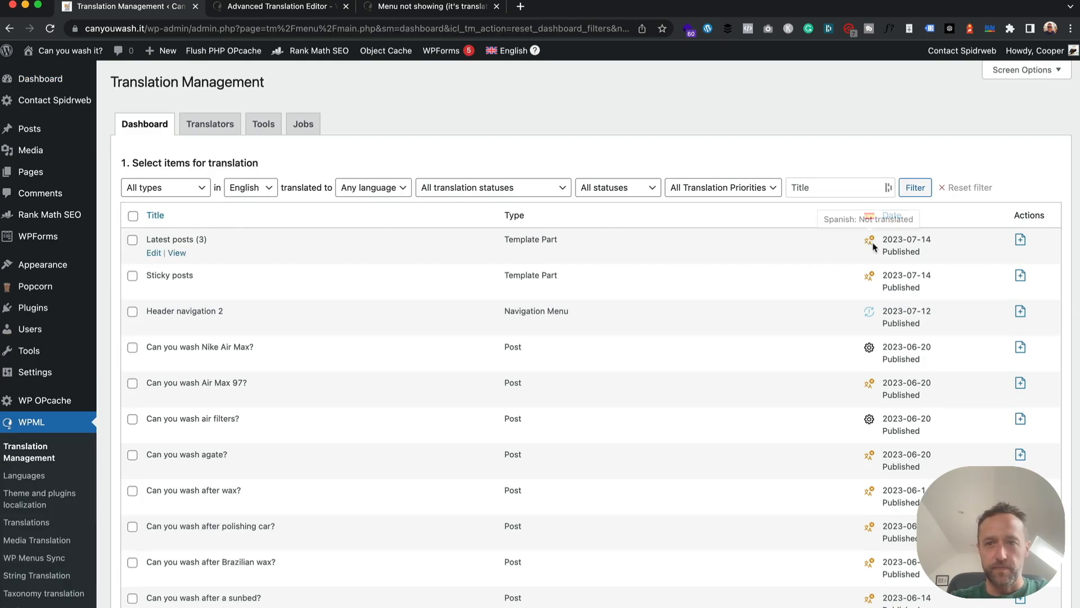
{"action": "left_click", "coordinate": [133, 244]}
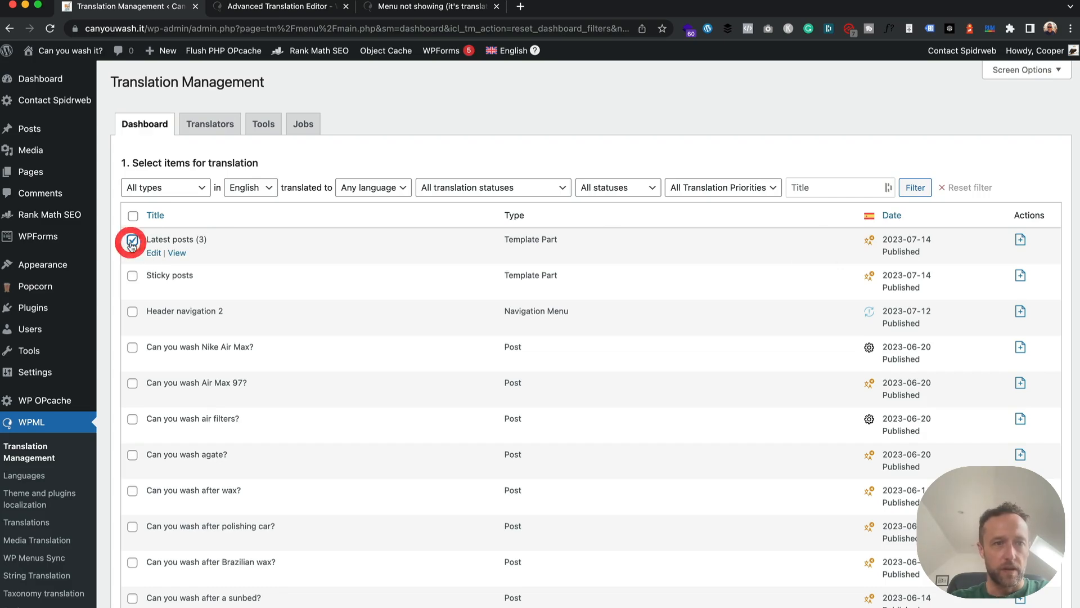
{"action": "left_click", "coordinate": [133, 276]}
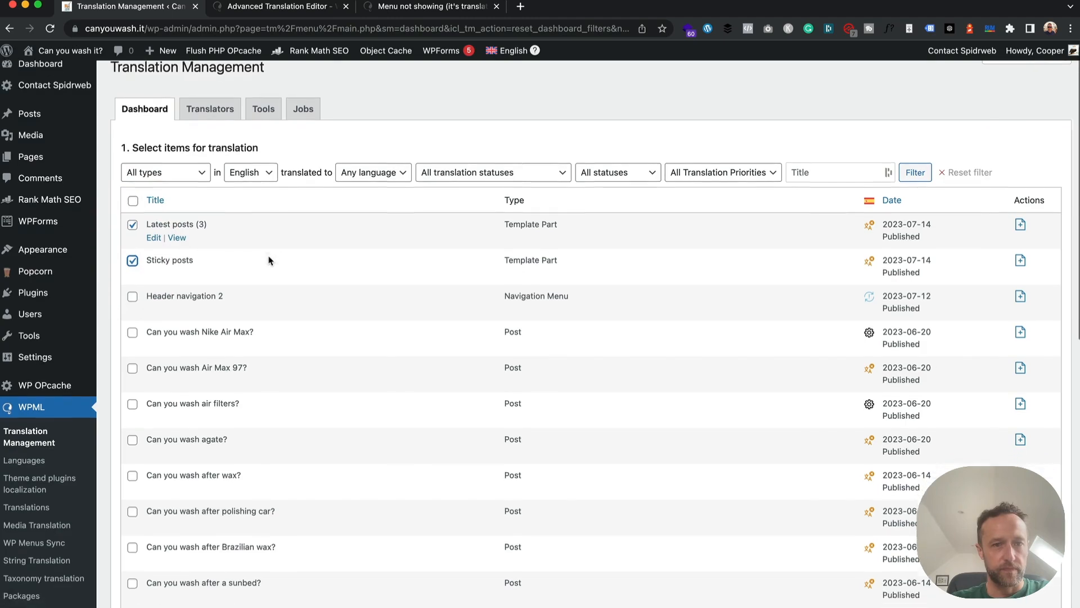
{"action": "scroll", "coordinate": [269, 260], "scroll_direction": "down", "scroll_amount": 7}
{"action": "scroll", "coordinate": [269, 260], "scroll_direction": "up", "scroll_amount": 7}
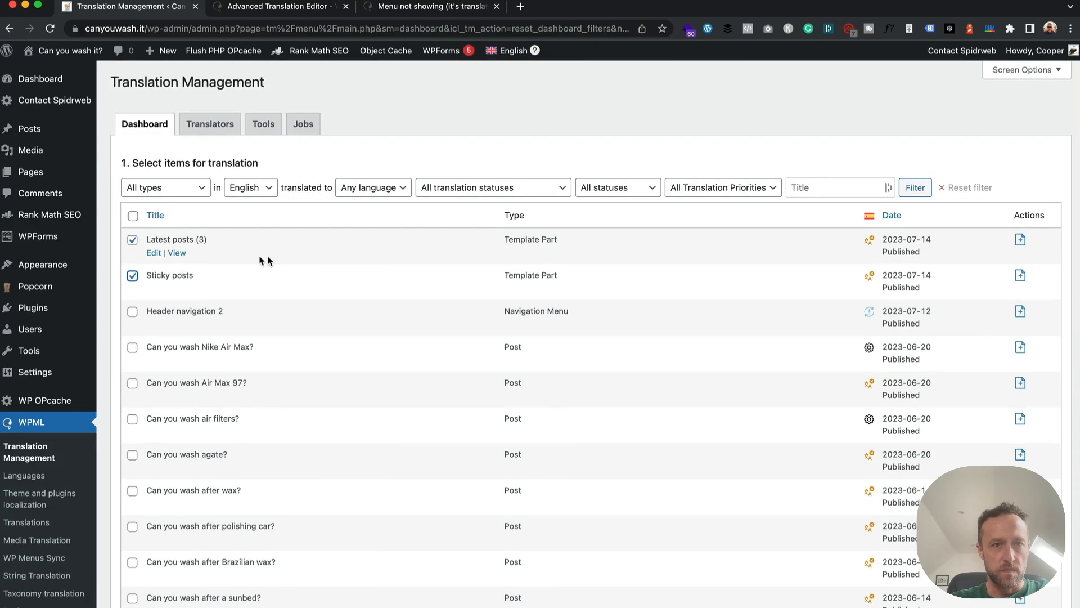
Filter the list of translatable items to the Template Part type.
{"action": "left_click", "coordinate": [181, 188]}
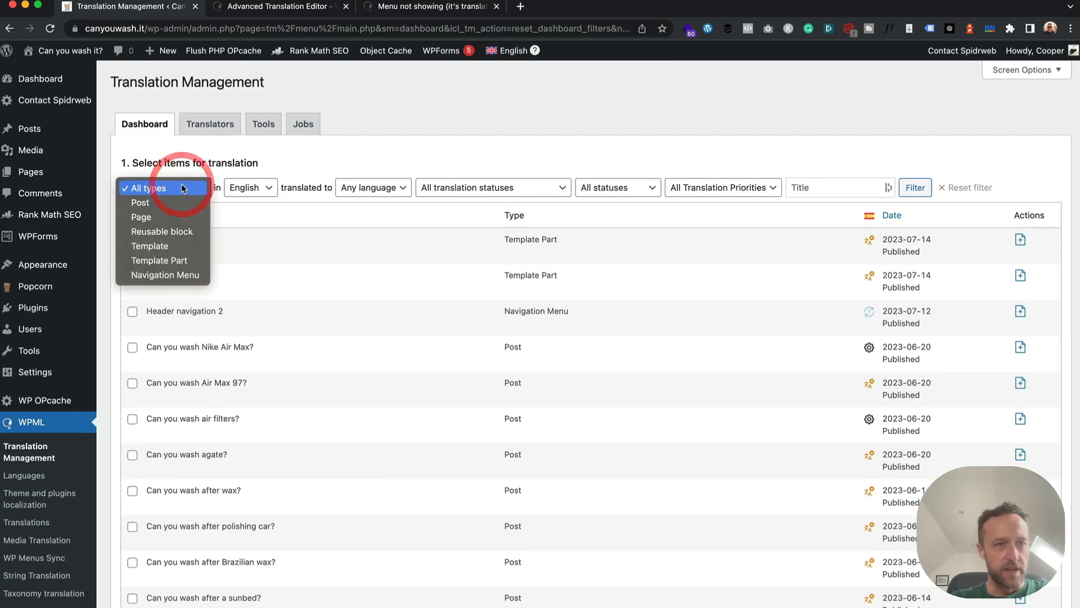
{"action": "left_click", "coordinate": [182, 260]}
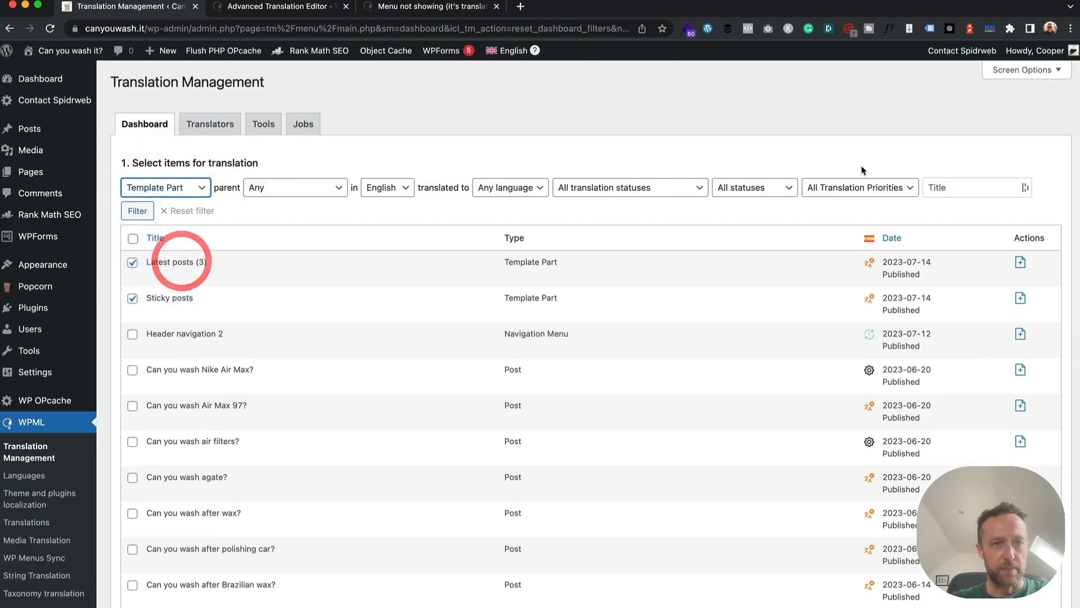
{"action": "left_click", "coordinate": [137, 210]}
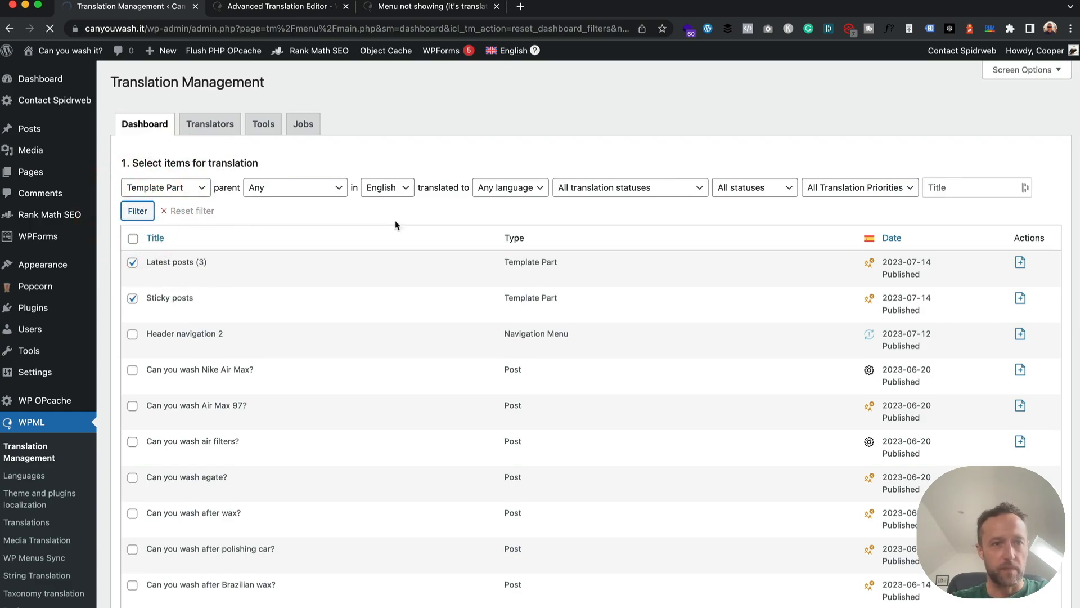
Select Latest posts (3), Sticky posts, Latest posts (6) and Default hero for translation, including the Default hero's image.
{"action": "left_click", "coordinate": [132, 262]}
{"action": "left_click", "coordinate": [132, 298]}
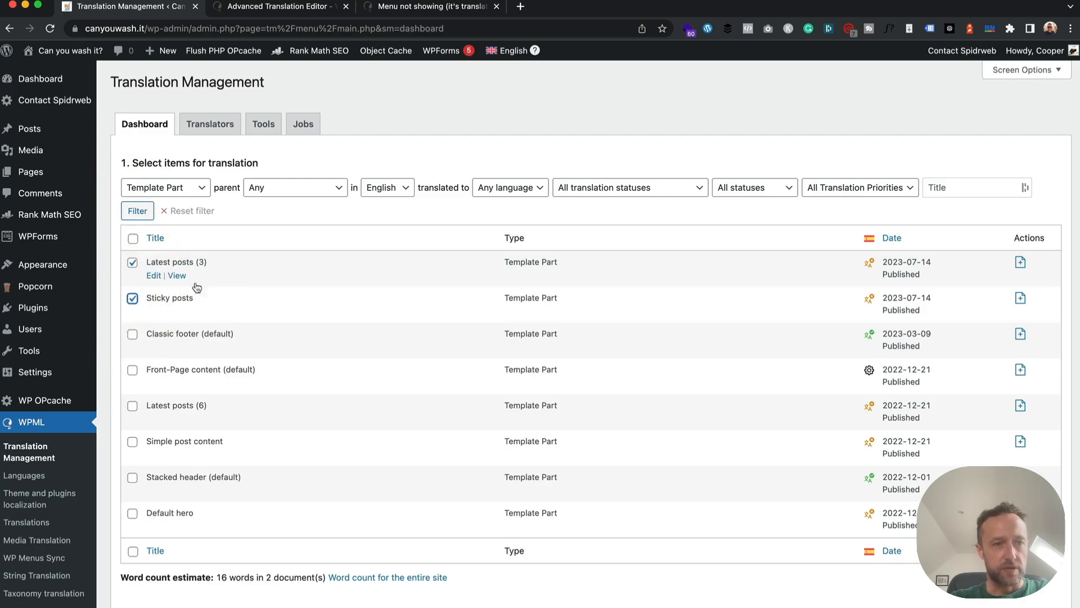
{"action": "scroll", "coordinate": [269, 302], "scroll_direction": "down", "scroll_amount": 2}
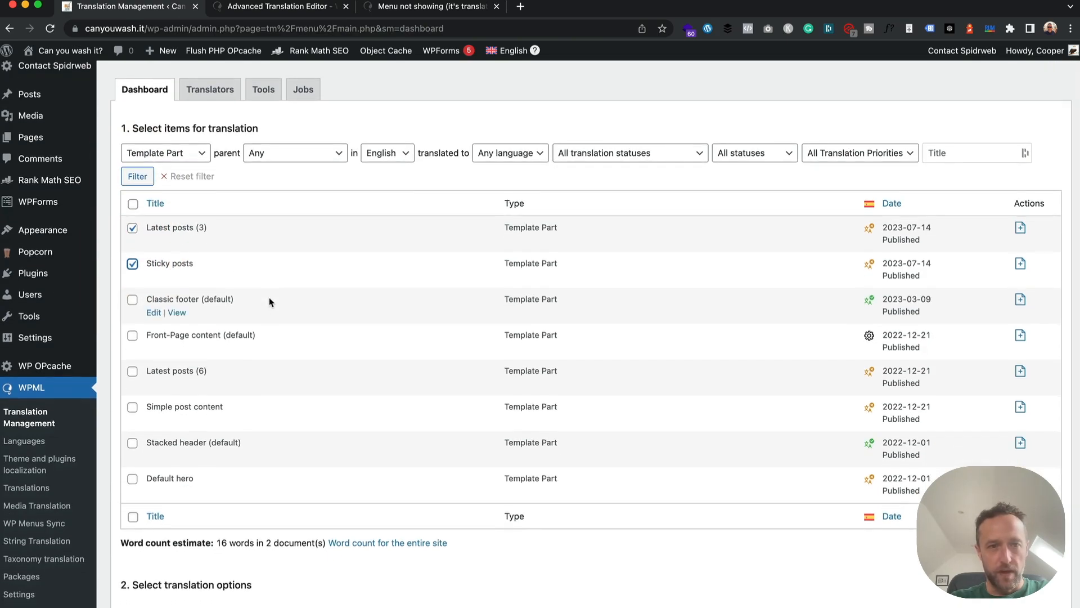
{"action": "left_click", "coordinate": [132, 371]}
{"action": "scroll", "coordinate": [279, 365], "scroll_direction": "down", "scroll_amount": 2}
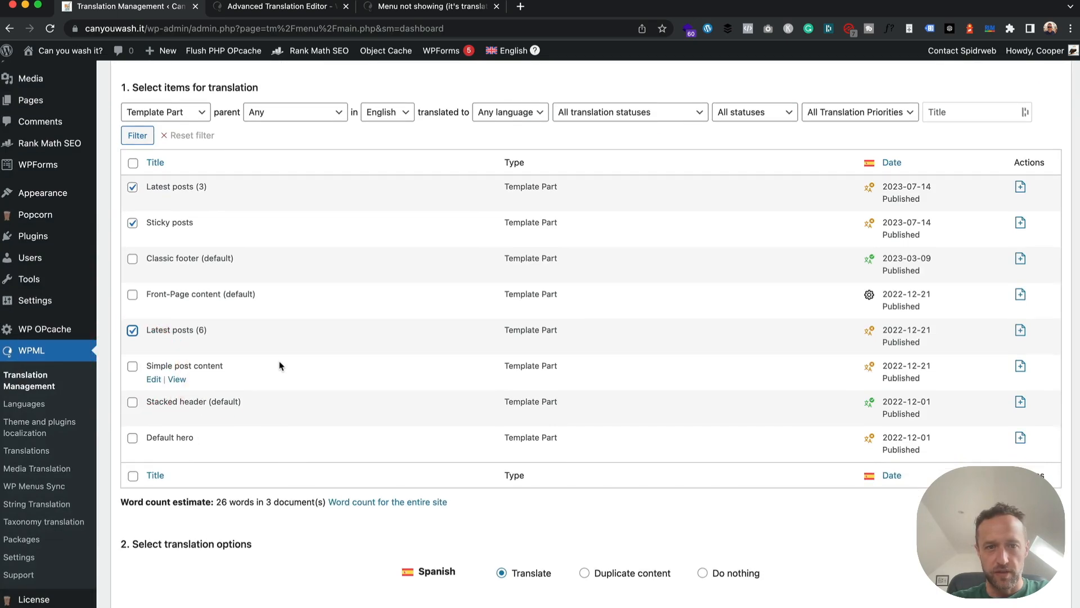
{"action": "scroll", "coordinate": [484, 336], "scroll_direction": "down", "scroll_amount": 1}
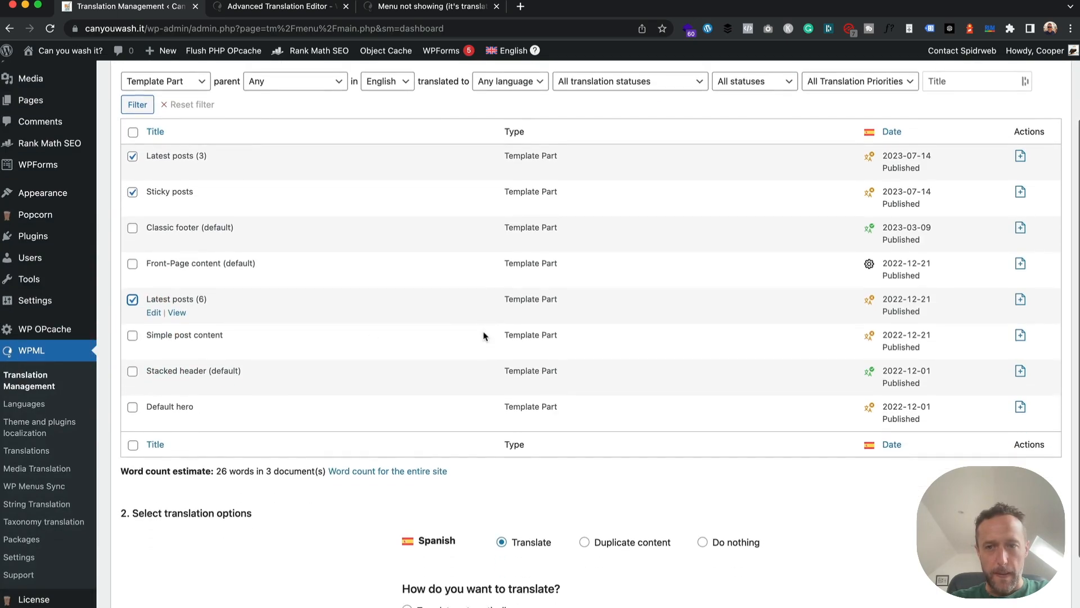
{"action": "left_click", "coordinate": [133, 407]}
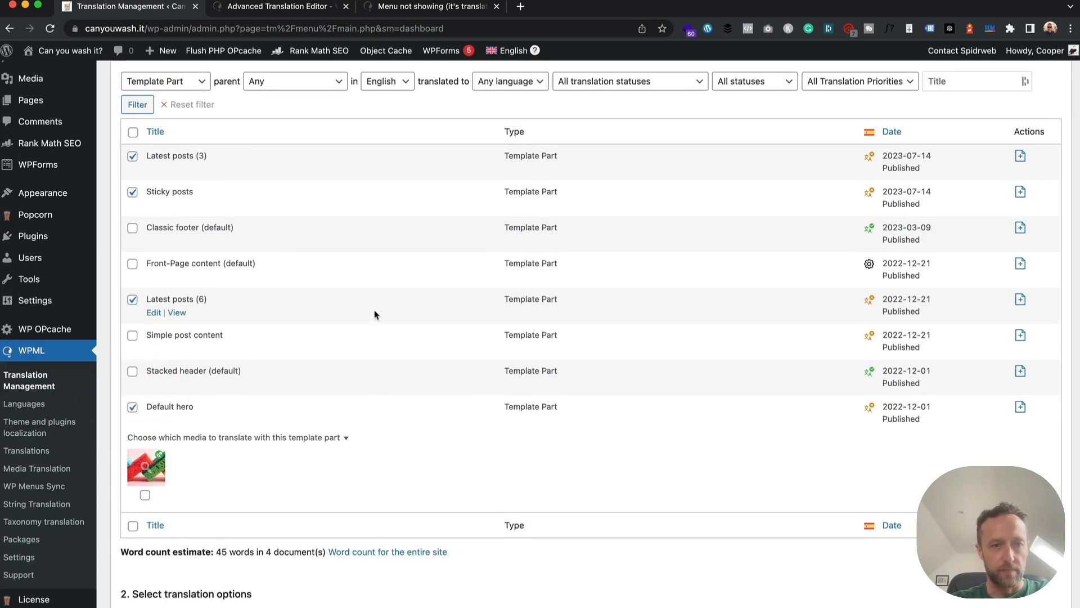
{"action": "scroll", "coordinate": [374, 314], "scroll_direction": "down", "scroll_amount": 2}
{"action": "left_click", "coordinate": [145, 443]}
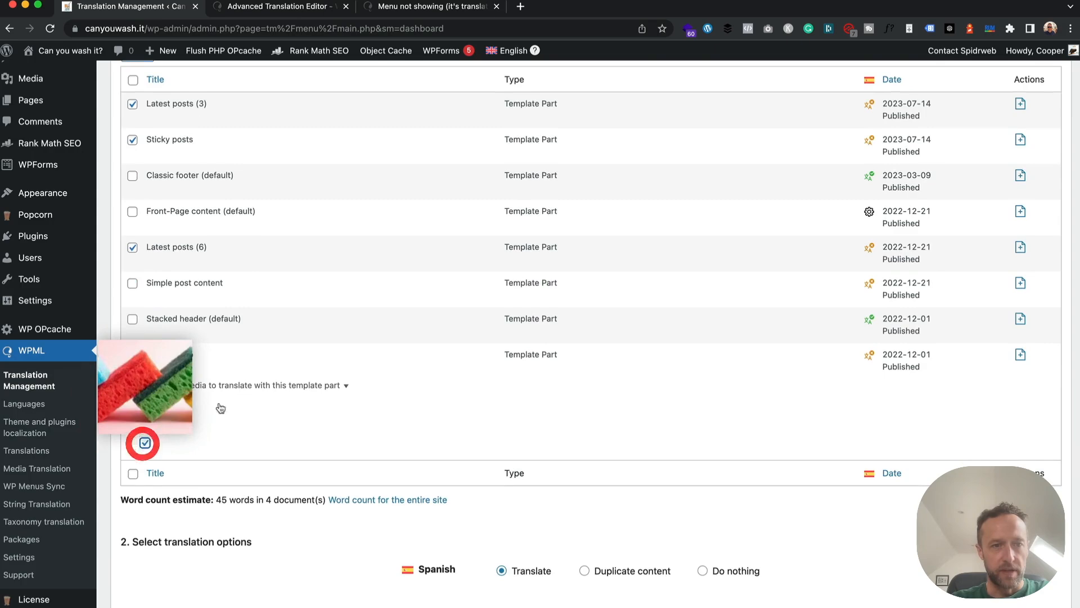
Queue the selected template parts for Spanish translation with the "Translate myself" option.
{"action": "scroll", "coordinate": [404, 346], "scroll_direction": "down", "scroll_amount": 2}
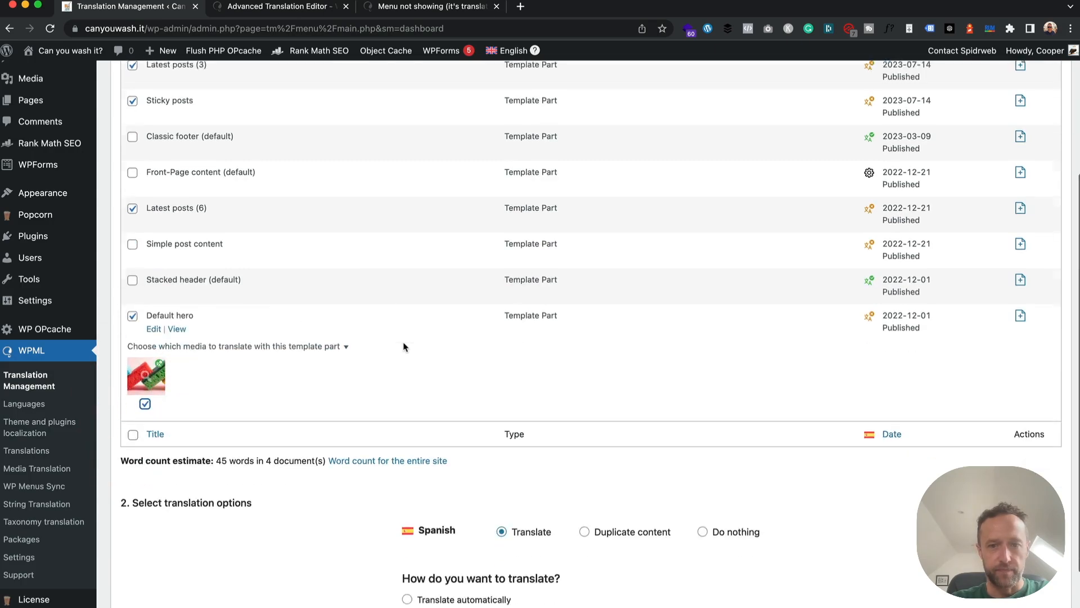
{"action": "scroll", "coordinate": [404, 345], "scroll_direction": "down", "scroll_amount": 4}
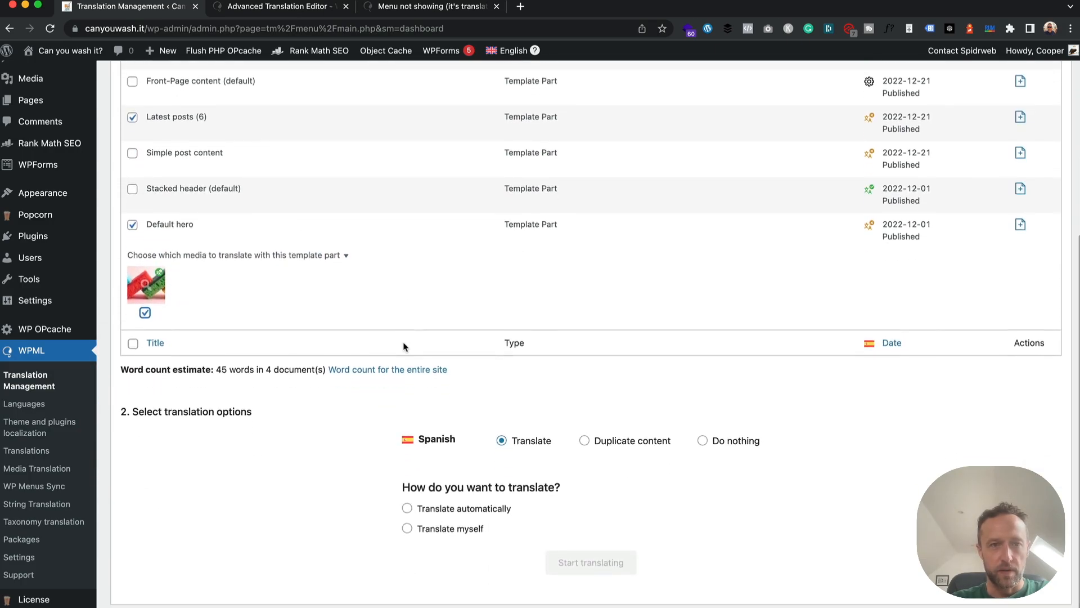
{"action": "scroll", "coordinate": [403, 346], "scroll_direction": "up", "scroll_amount": 4}
{"action": "scroll", "coordinate": [404, 345], "scroll_direction": "down", "scroll_amount": 4}
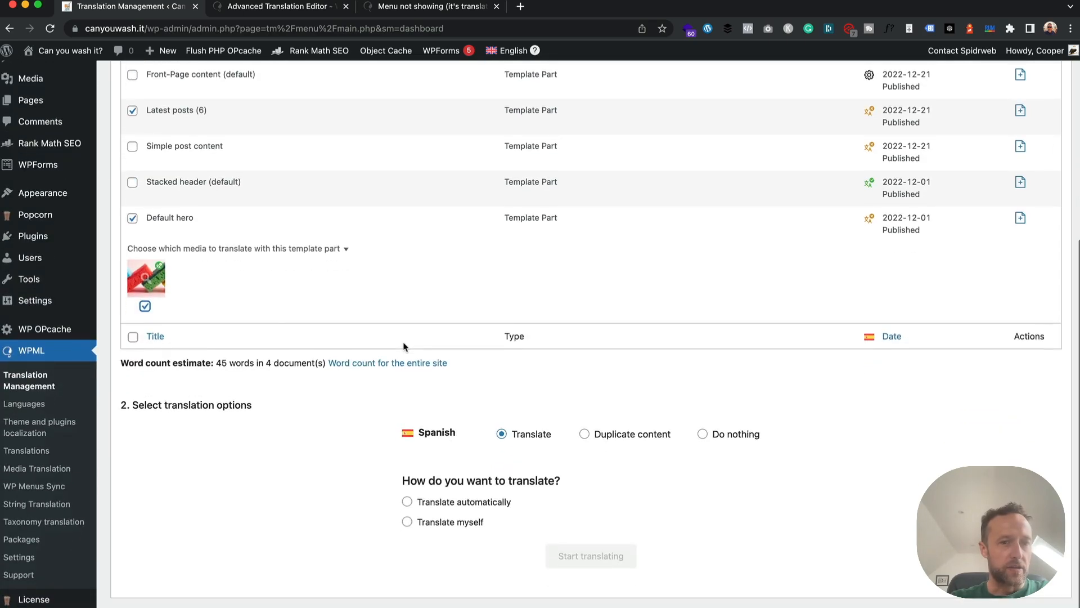
{"action": "left_click", "coordinate": [407, 522]}
{"action": "left_click", "coordinate": [598, 553]}
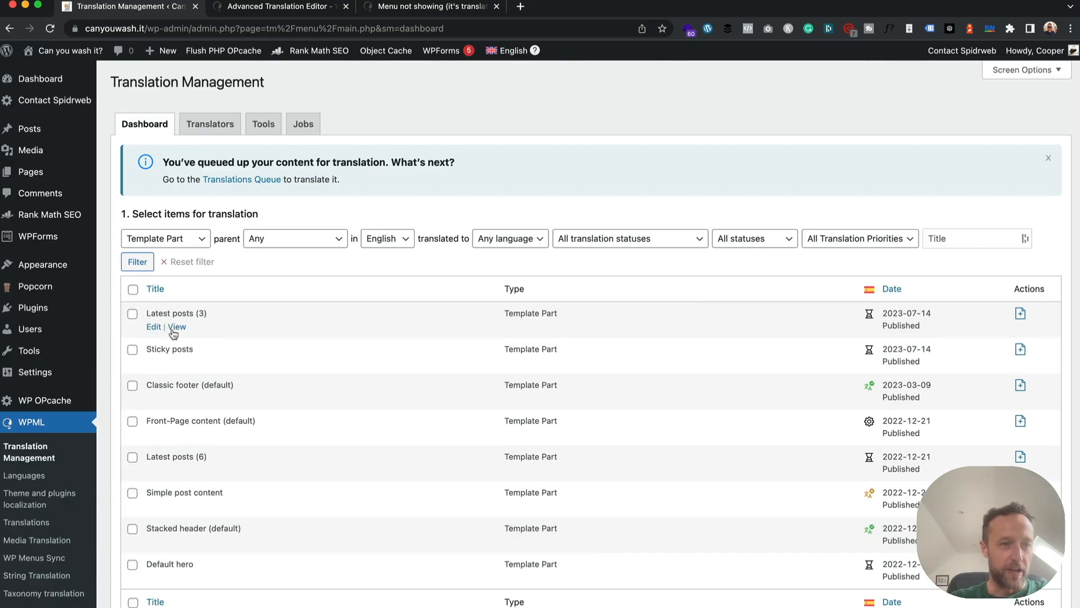
Go to the translations queue and open the Default hero template part for translation.
{"action": "scroll", "coordinate": [34, 314], "scroll_direction": "down", "scroll_amount": 2}
{"action": "left_click", "coordinate": [40, 450]}
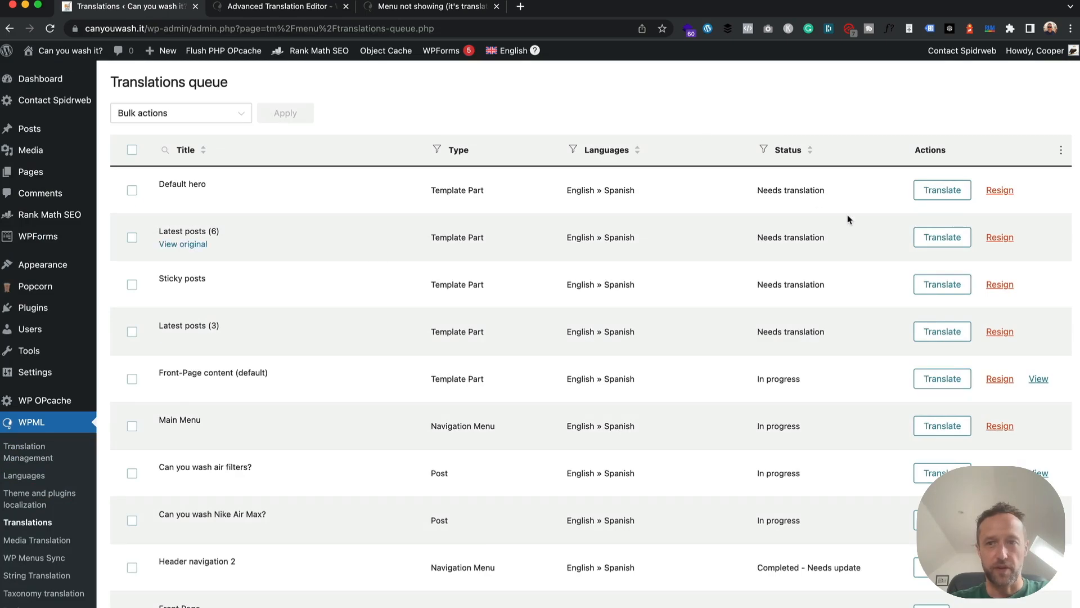
{"action": "left_click", "coordinate": [958, 190]}
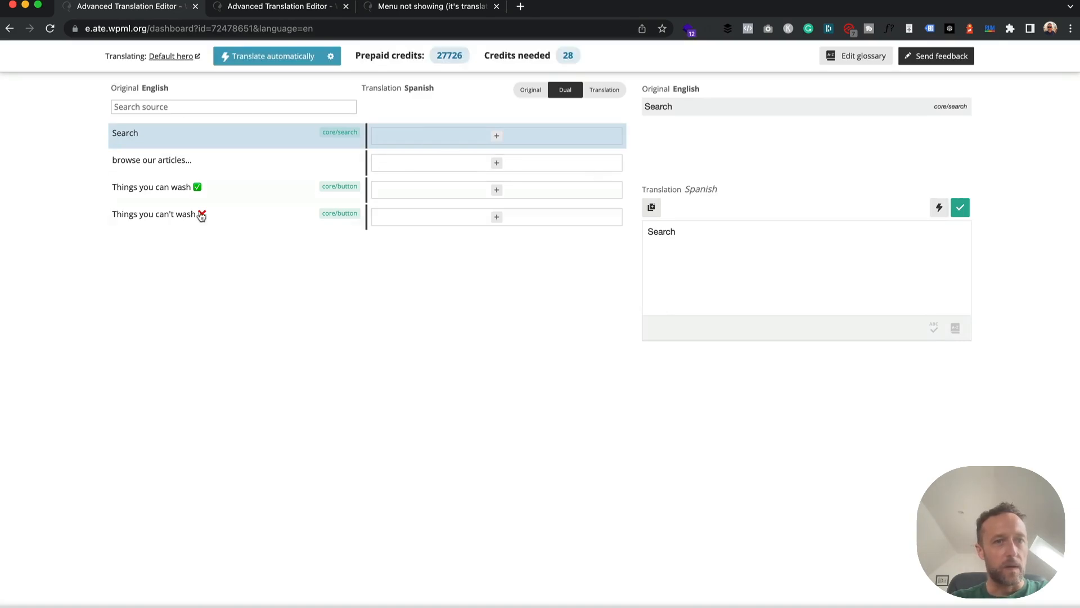
Translate the "Search" string automatically, replace the suggested text with "Buscar" and confirm that translation.
{"action": "left_click", "coordinate": [499, 140]}
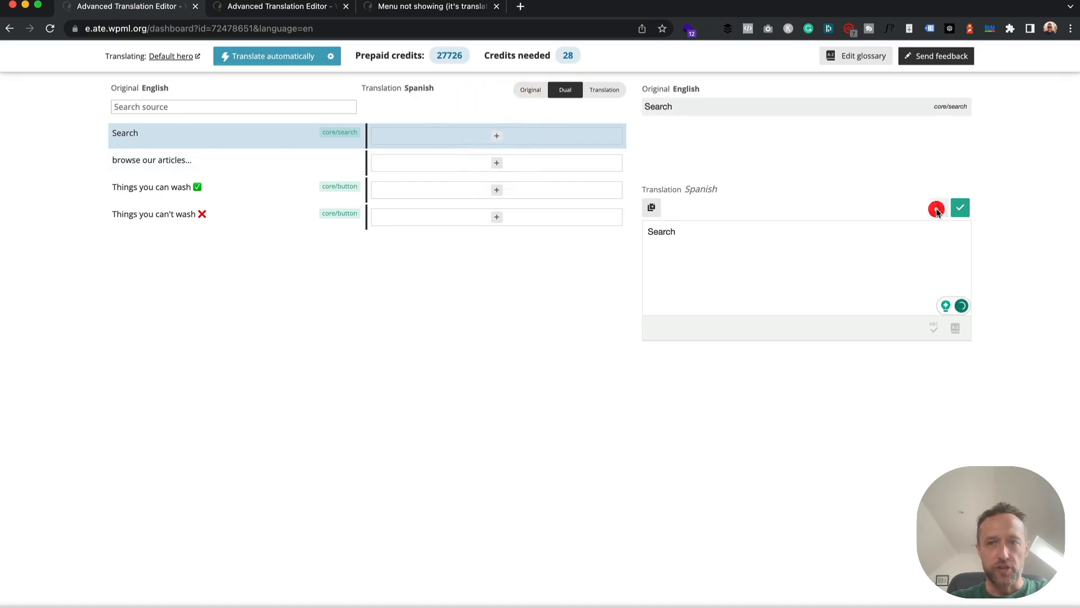
{"action": "left_click", "coordinate": [938, 210]}
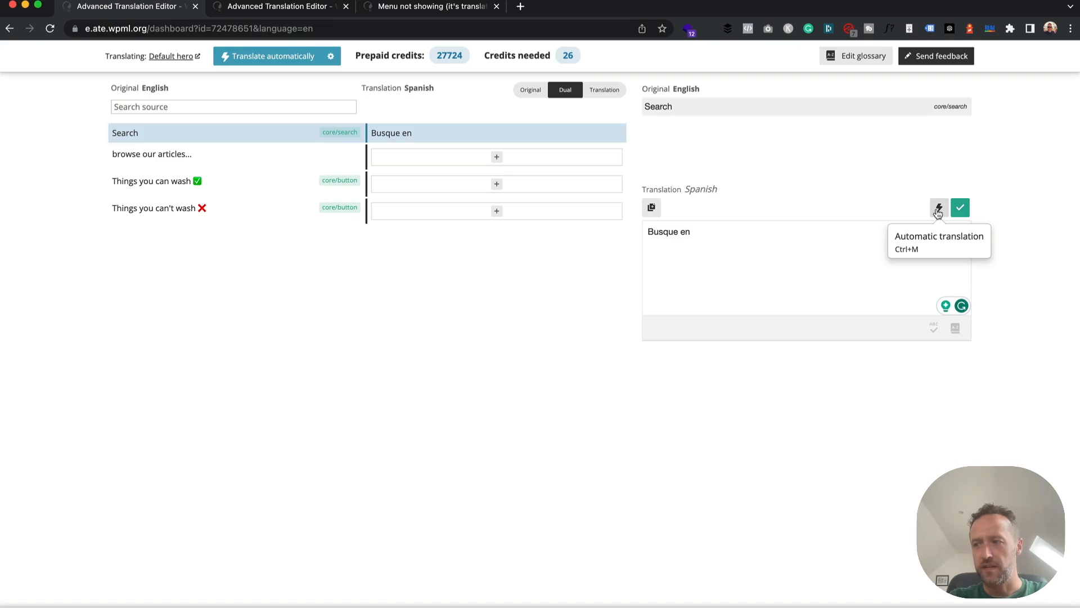
{"action": "triple_click", "coordinate": [736, 235]}
{"action": "type", "text": "Busc"}
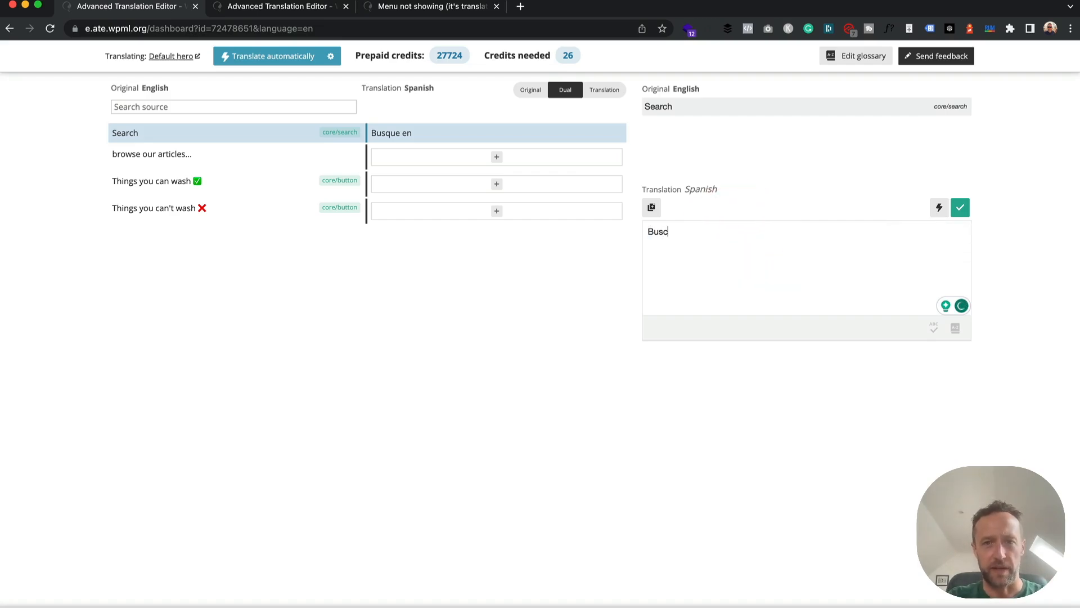
{"action": "type", "text": "ar"}
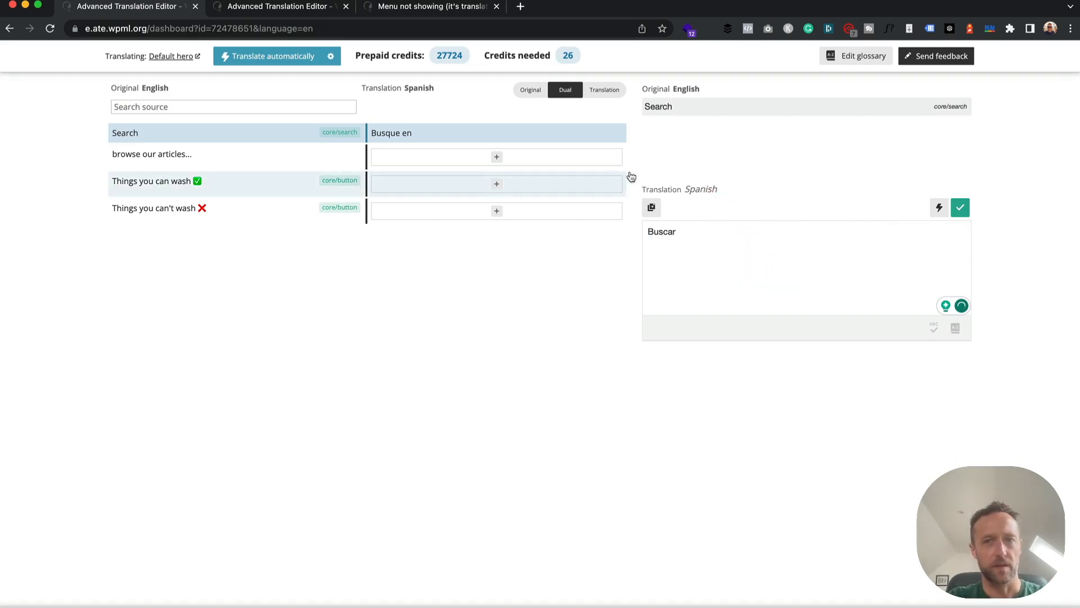
{"action": "left_click", "coordinate": [961, 208]}
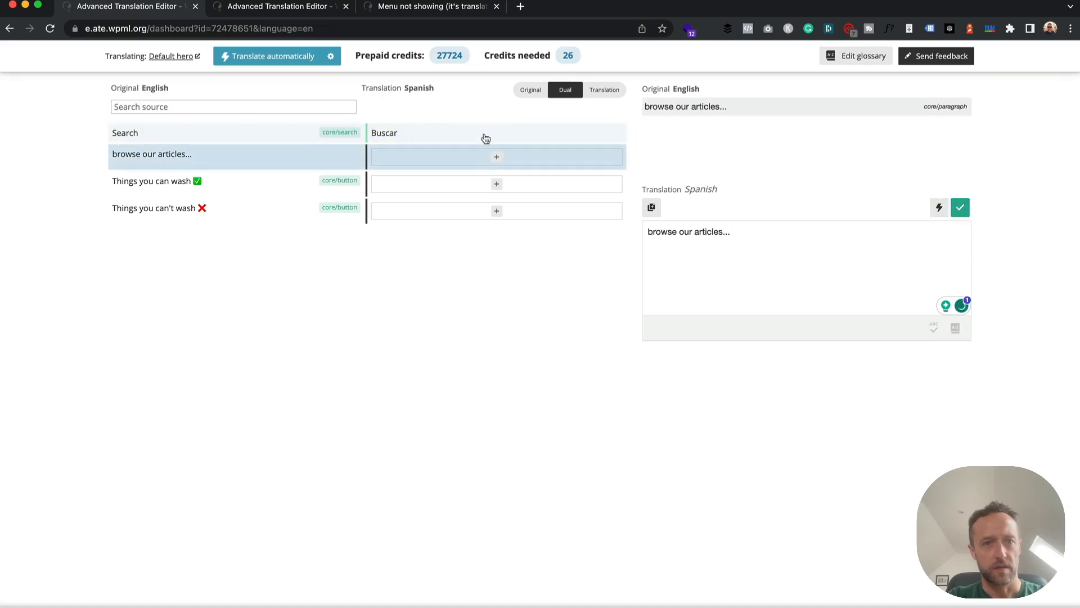
Translate the "browse our articles..." string into Spanish with automatic translation.
{"action": "left_click", "coordinate": [476, 159]}
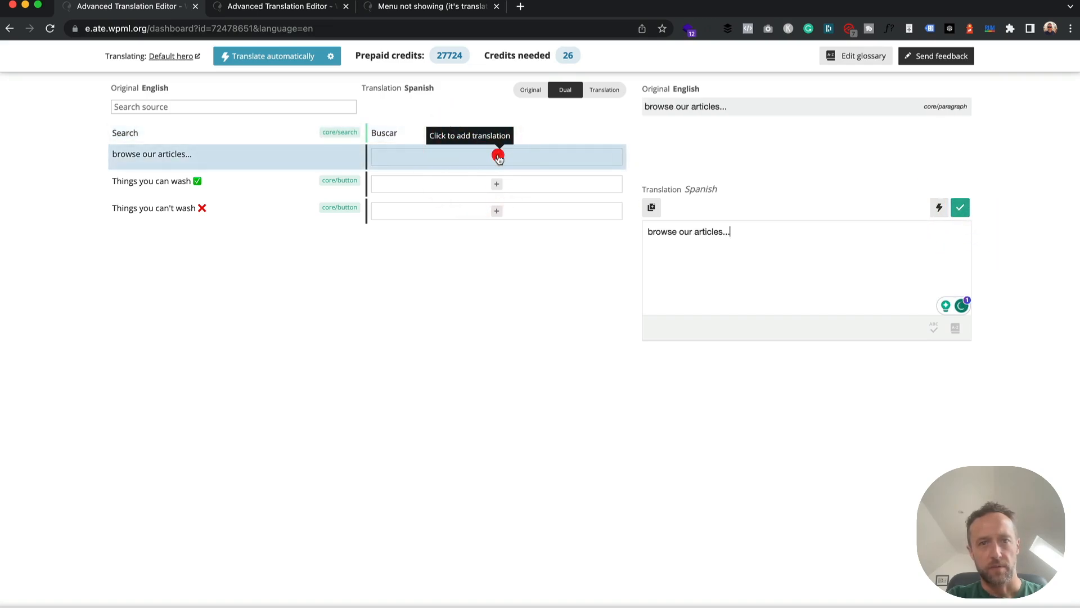
{"action": "left_click", "coordinate": [495, 158]}
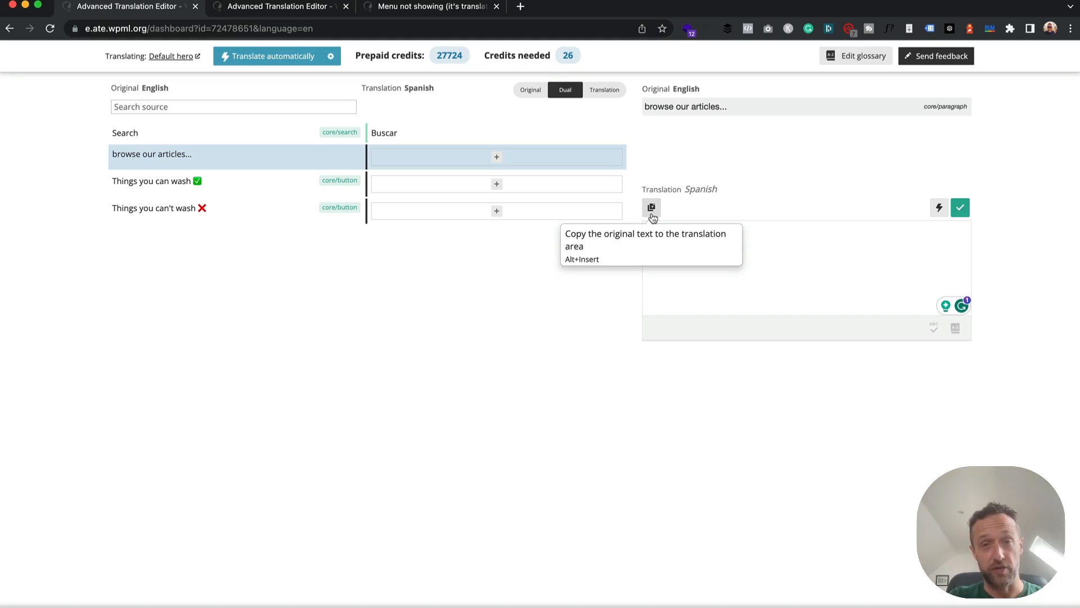
{"action": "left_click", "coordinate": [651, 209]}
{"action": "left_click", "coordinate": [940, 208]}
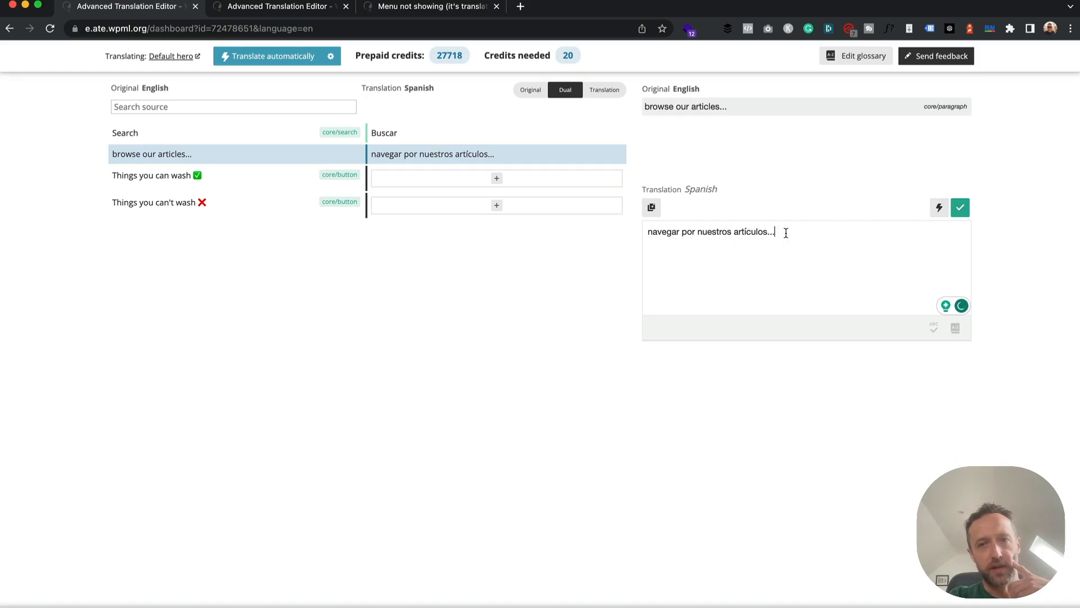
{"action": "key", "text": "BackSpace"}
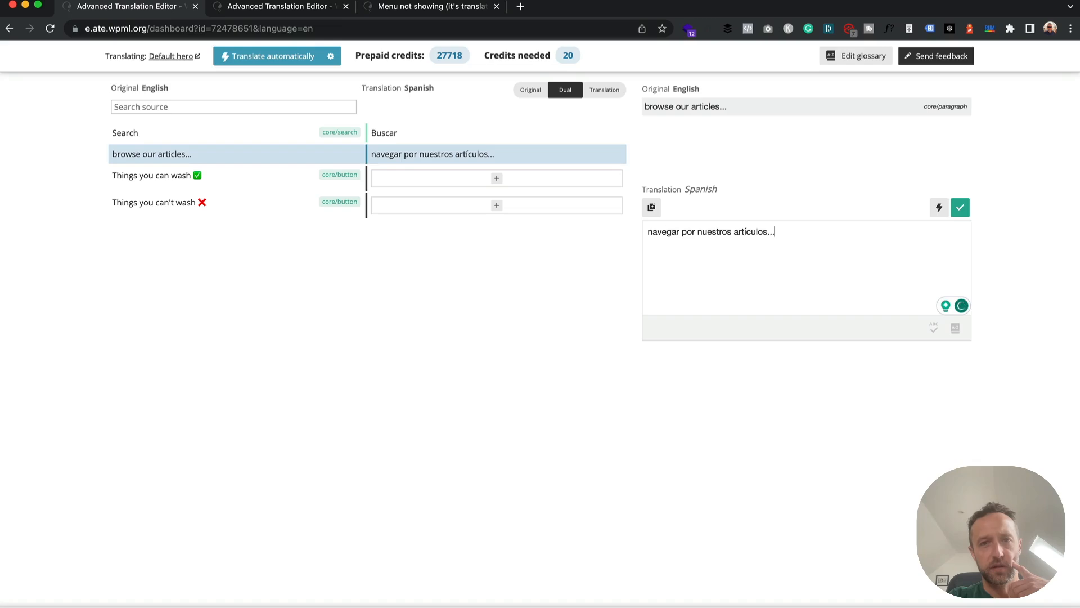
Translate "Things you can wash ✅" automatically, and confirm both its translation and the "browse our articles..." one.
{"action": "left_click", "coordinate": [533, 179]}
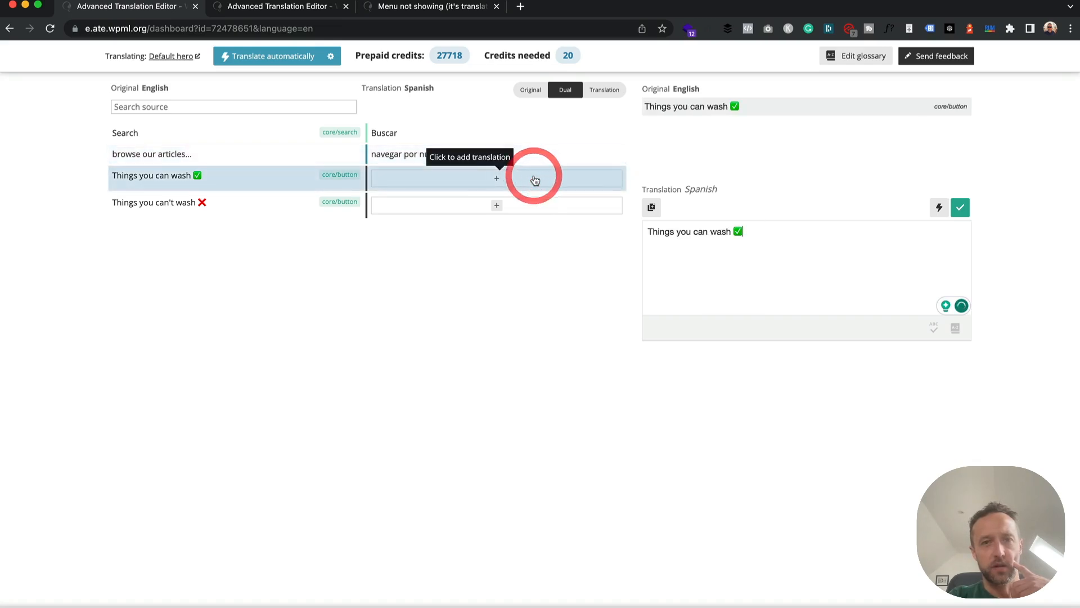
{"action": "left_click", "coordinate": [939, 209]}
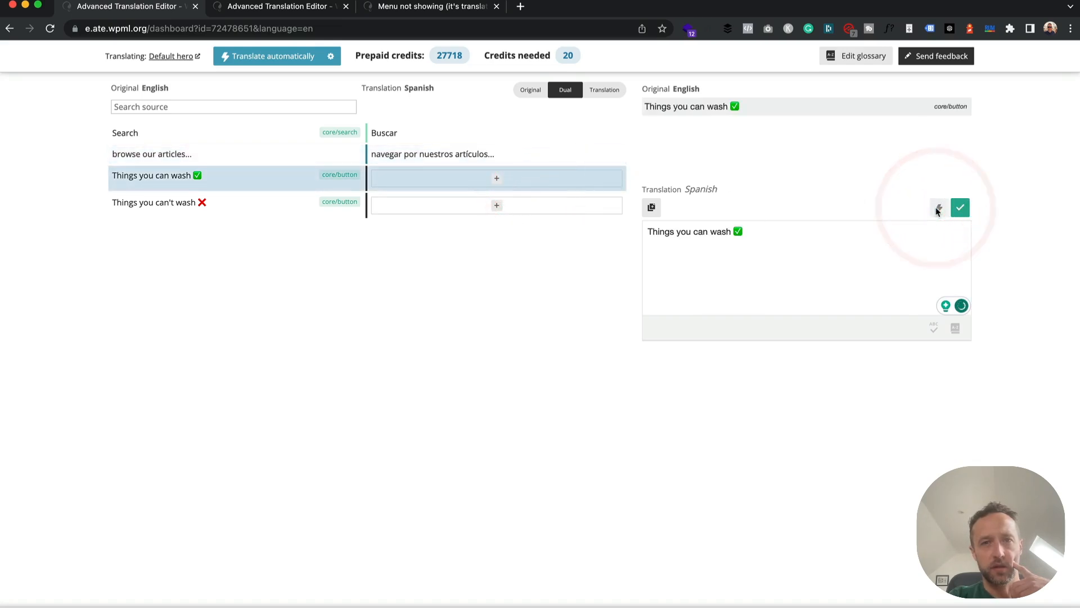
{"action": "left_click", "coordinate": [555, 153]}
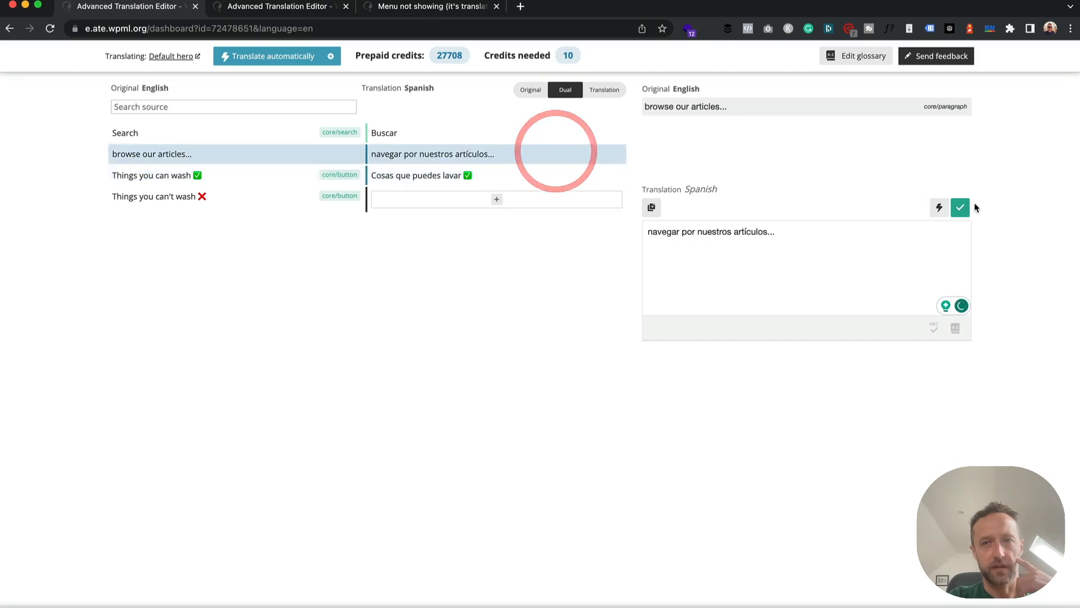
{"action": "left_click", "coordinate": [960, 207]}
{"action": "left_click", "coordinate": [542, 173]}
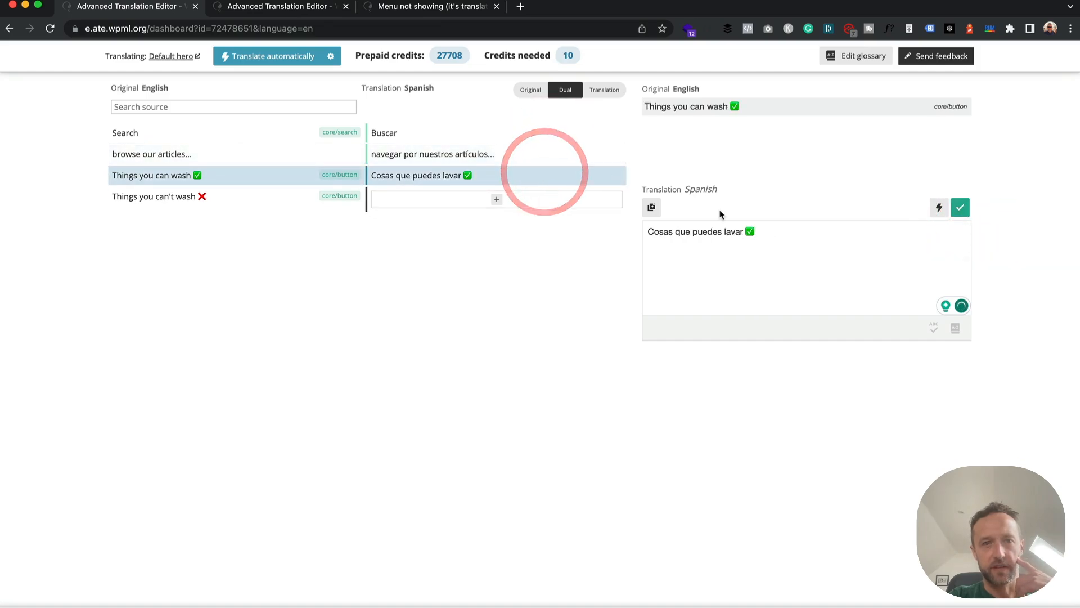
{"action": "left_click", "coordinate": [960, 208]}
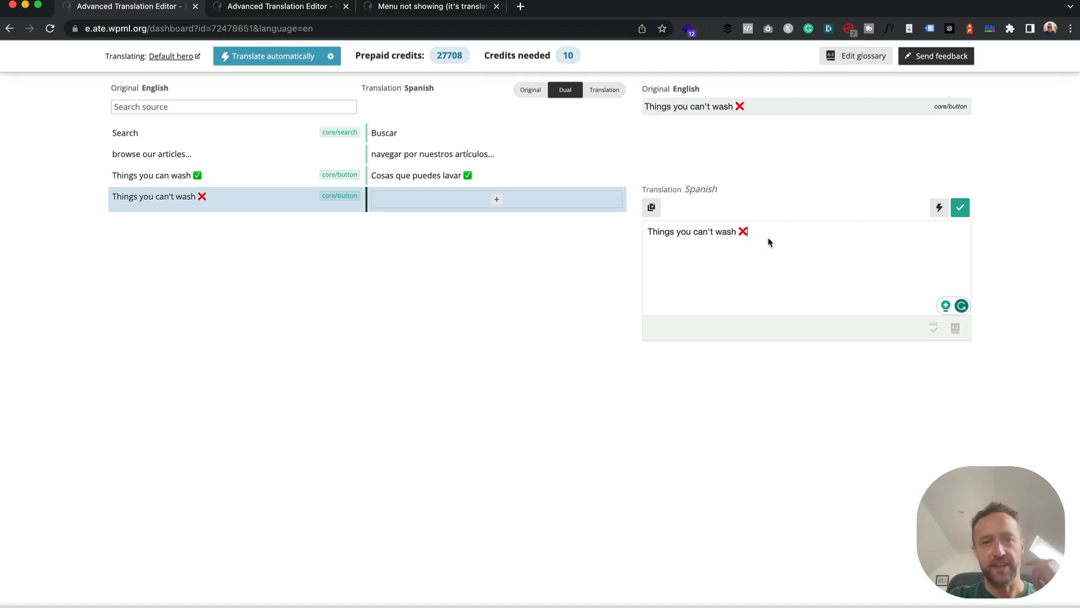
Translate "Things you can't wash ❌" automatically, confirm it and mark the Default hero translation as complete.
{"action": "left_click", "coordinate": [937, 209]}
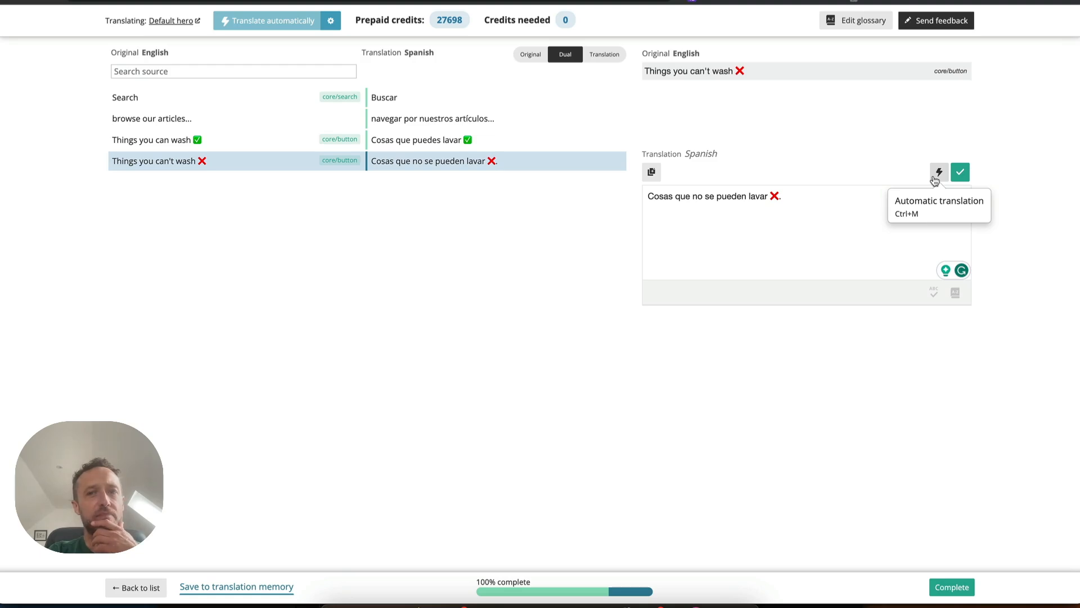
{"action": "left_click", "coordinate": [967, 172]}
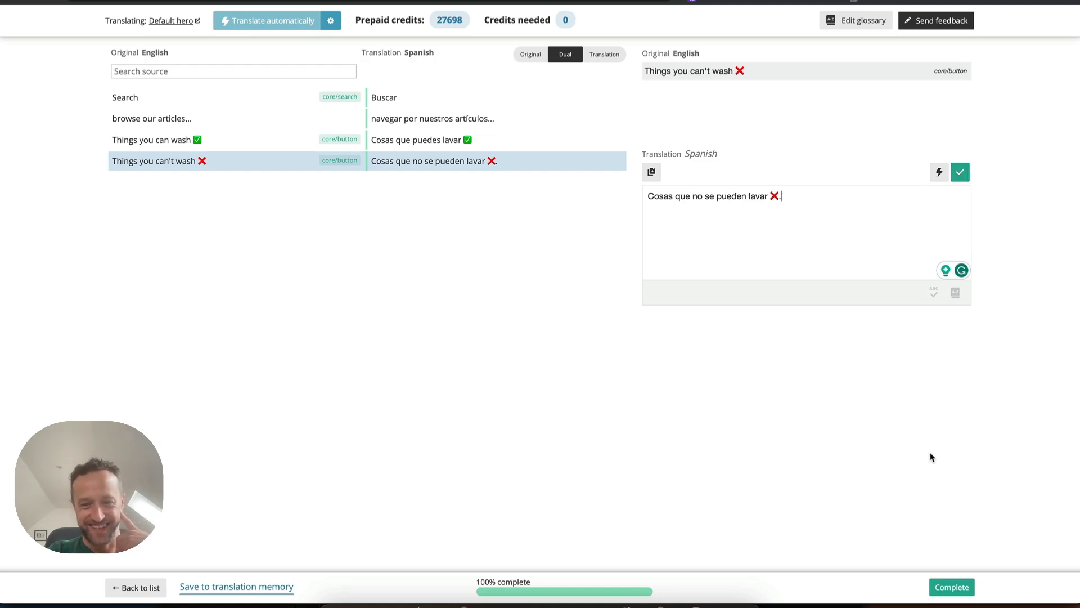
{"action": "left_click", "coordinate": [952, 587]}
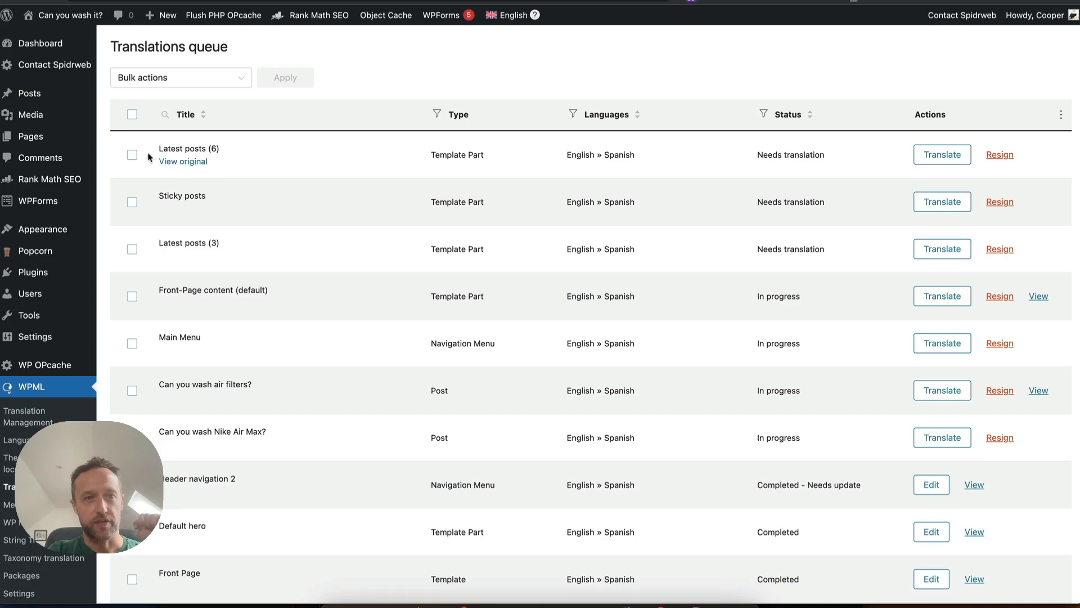
Open Latest posts (6) from the queue, automatically translate and confirm "Latest posts" and "Read more", and complete the translation.
{"action": "left_click", "coordinate": [949, 154]}
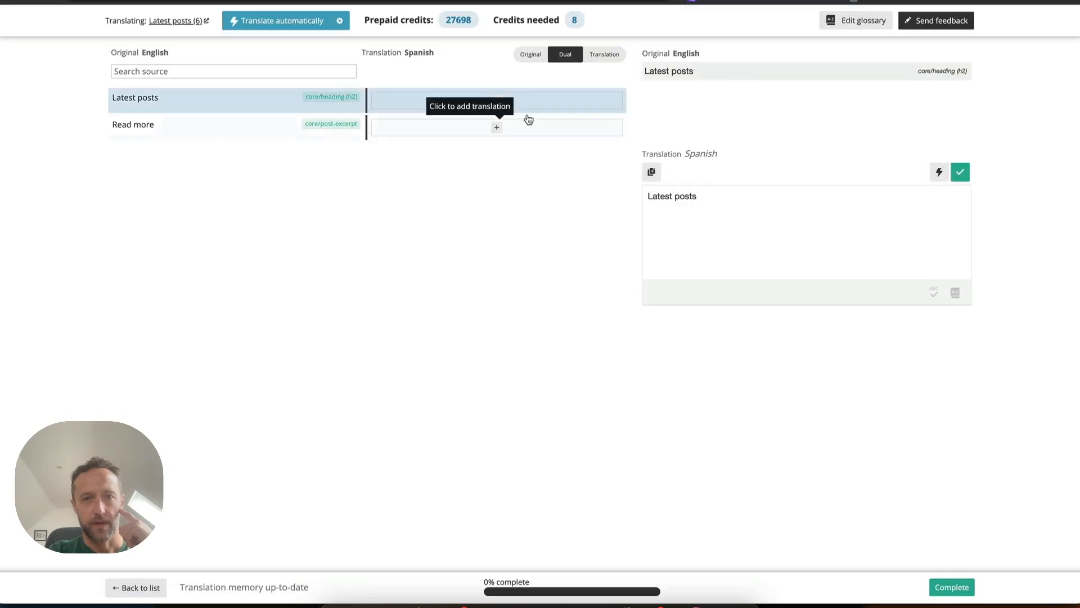
{"action": "left_click", "coordinate": [939, 173]}
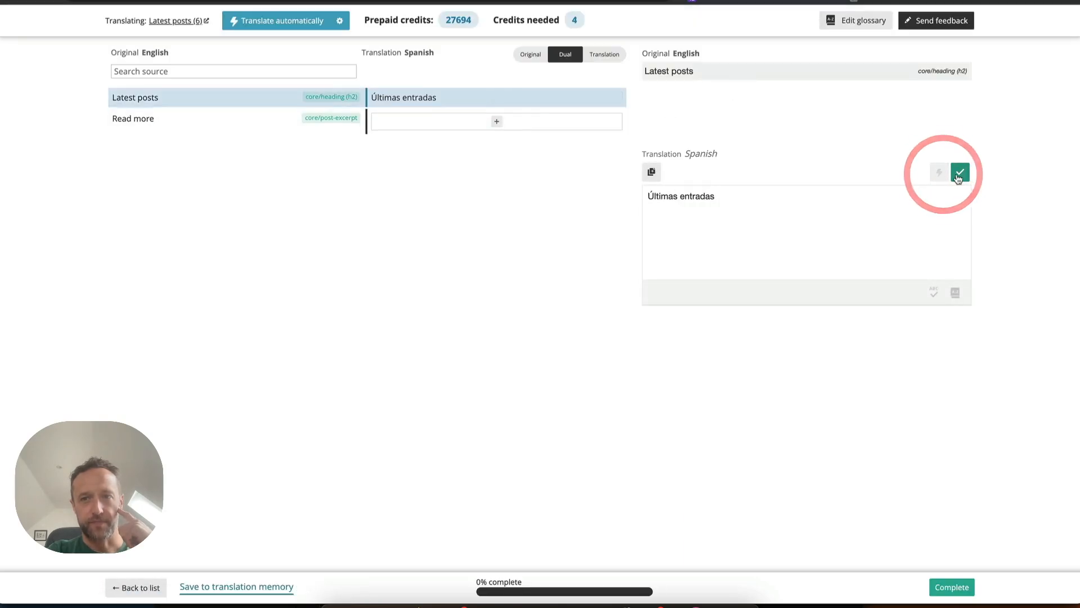
{"action": "left_click", "coordinate": [959, 173]}
{"action": "left_click", "coordinate": [465, 125]}
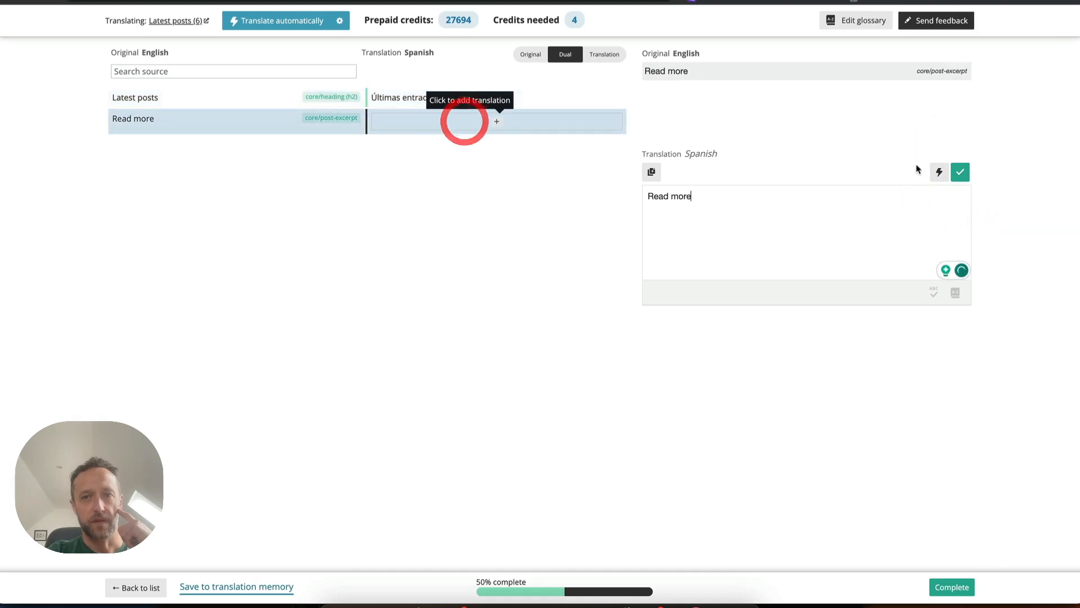
{"action": "left_click", "coordinate": [938, 172]}
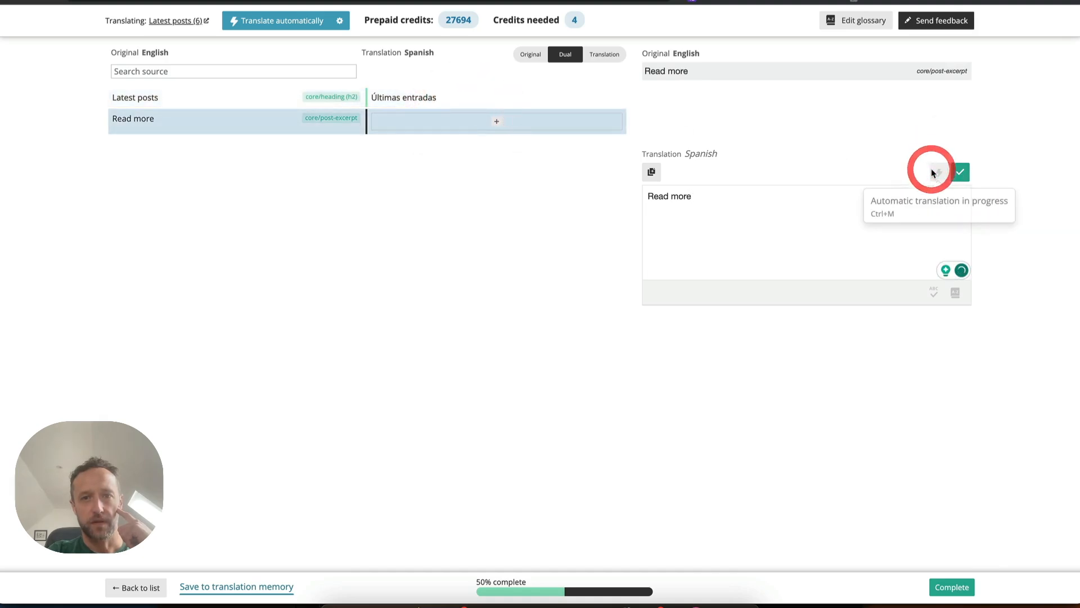
{"action": "left_click", "coordinate": [960, 172]}
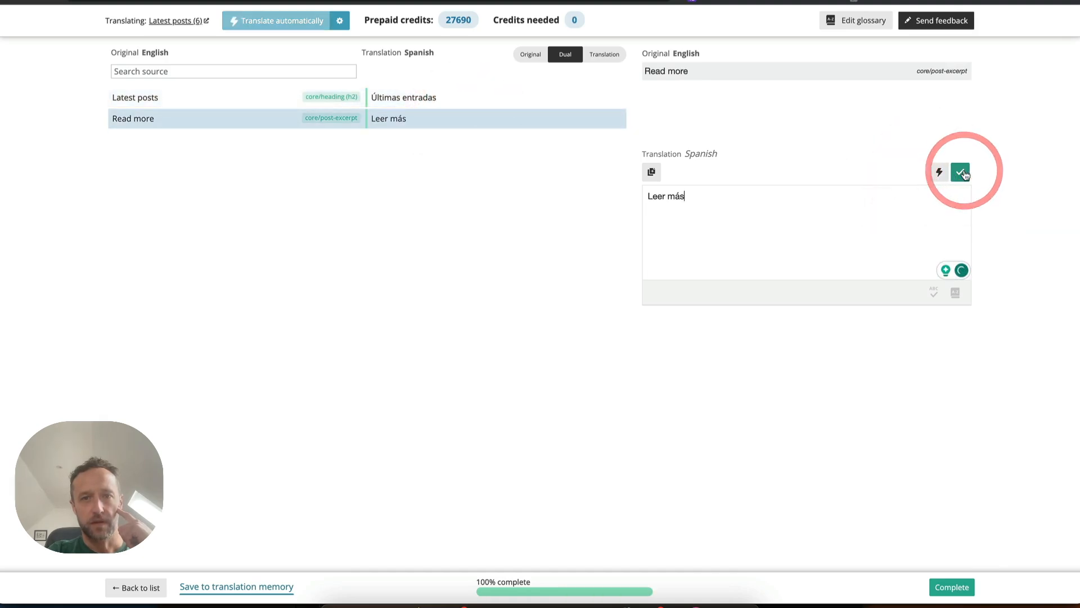
{"action": "left_click", "coordinate": [951, 587]}
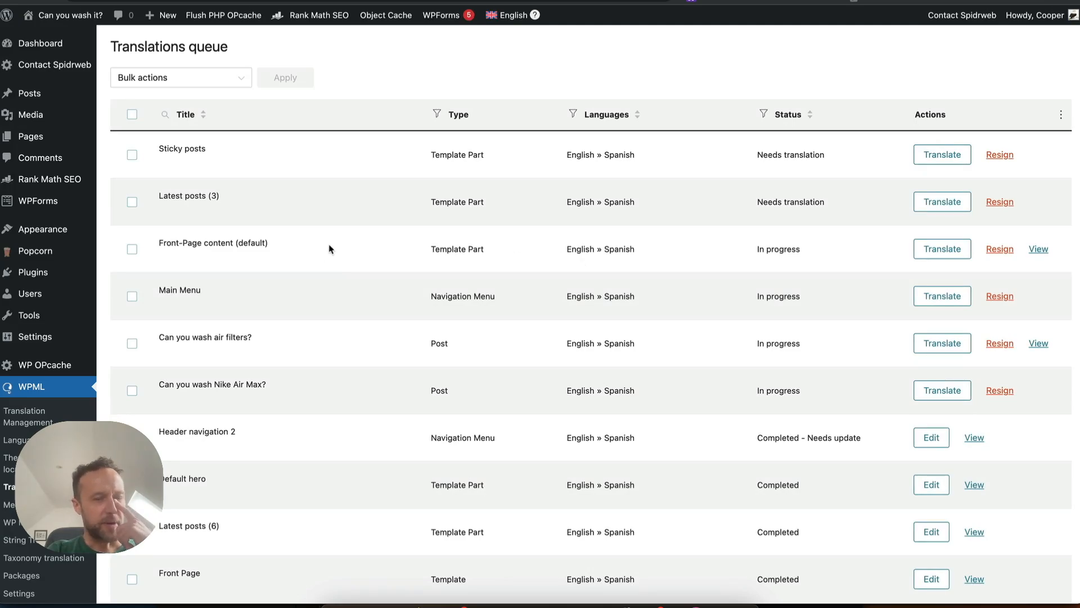
Open the Front-Page content (default) template part from the queue and submit its Spanish translation as complete.
{"action": "scroll", "coordinate": [416, 258], "scroll_direction": "down", "scroll_amount": 1}
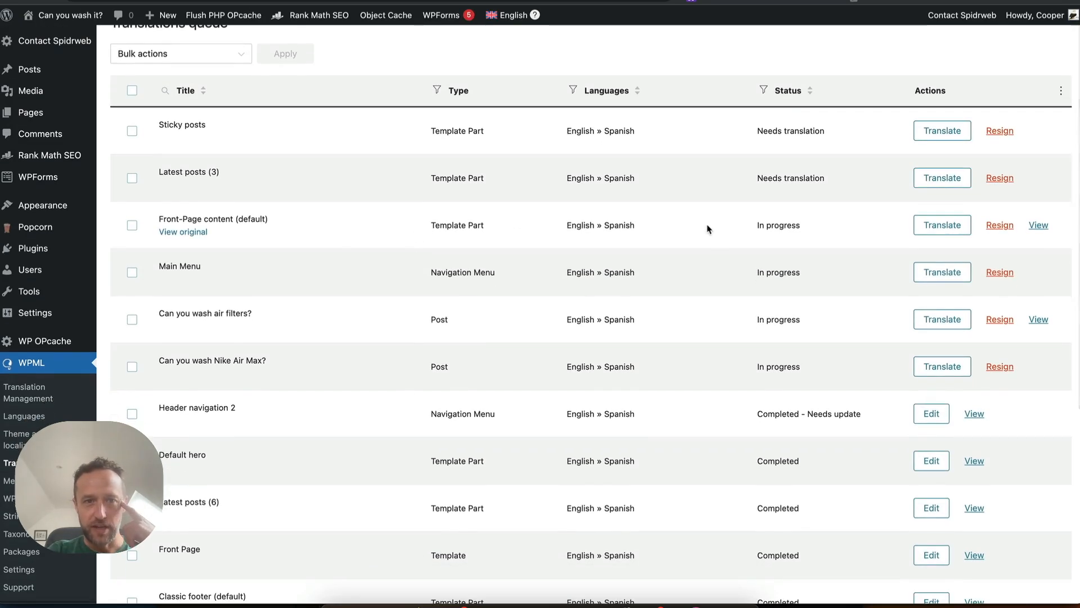
{"action": "left_click", "coordinate": [964, 226]}
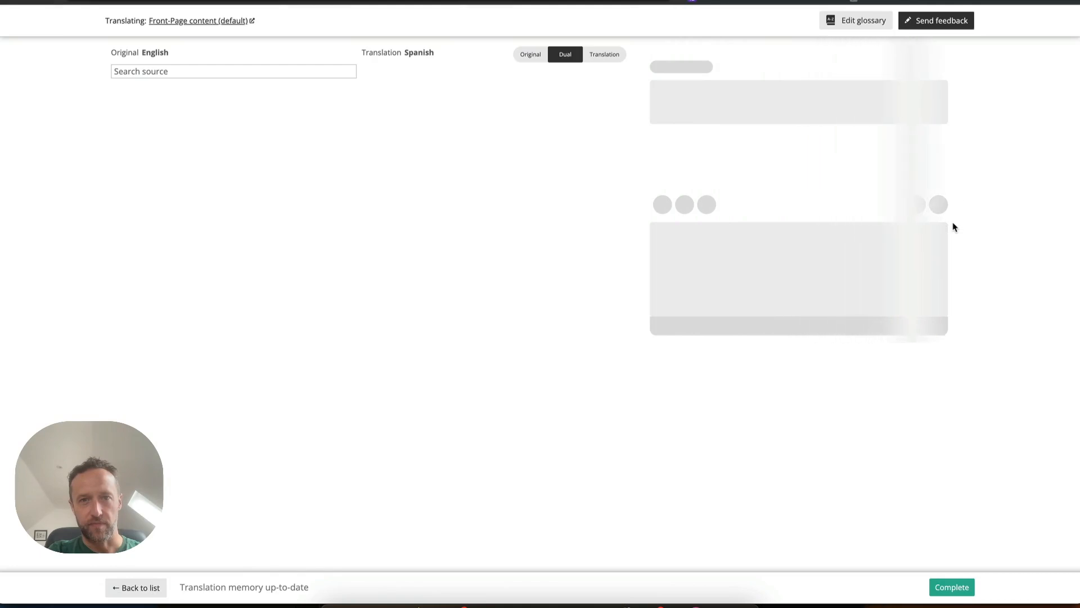
{"action": "left_click", "coordinate": [946, 586]}
{"action": "left_click", "coordinate": [866, 460]}
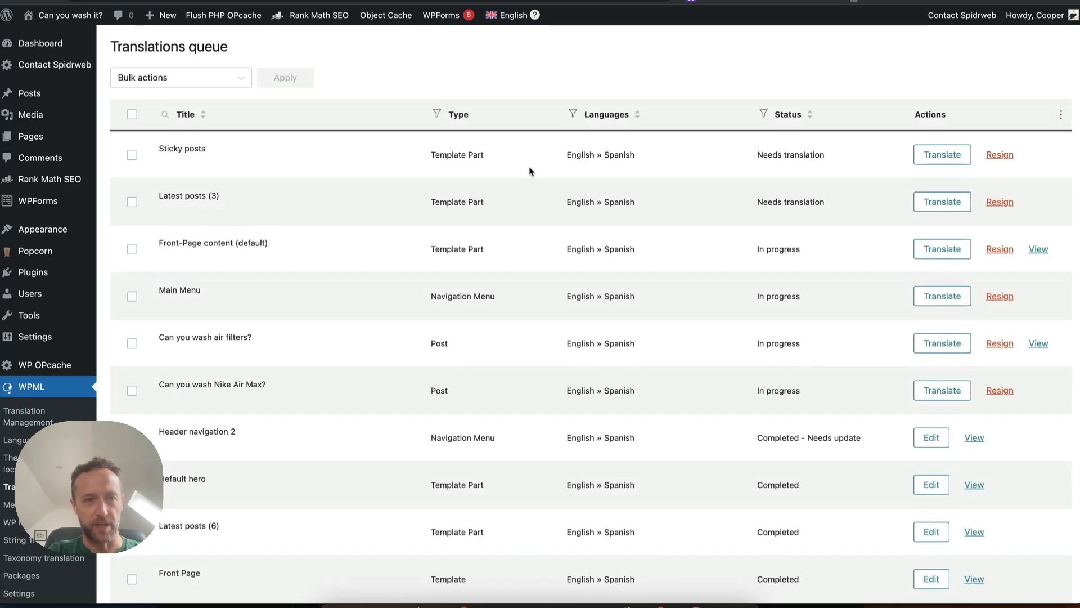
Open the site's homepage, check the header language switcher for Spanish and examine the page down to the footer.
{"action": "scroll", "coordinate": [529, 171], "scroll_direction": "down", "scroll_amount": 3}
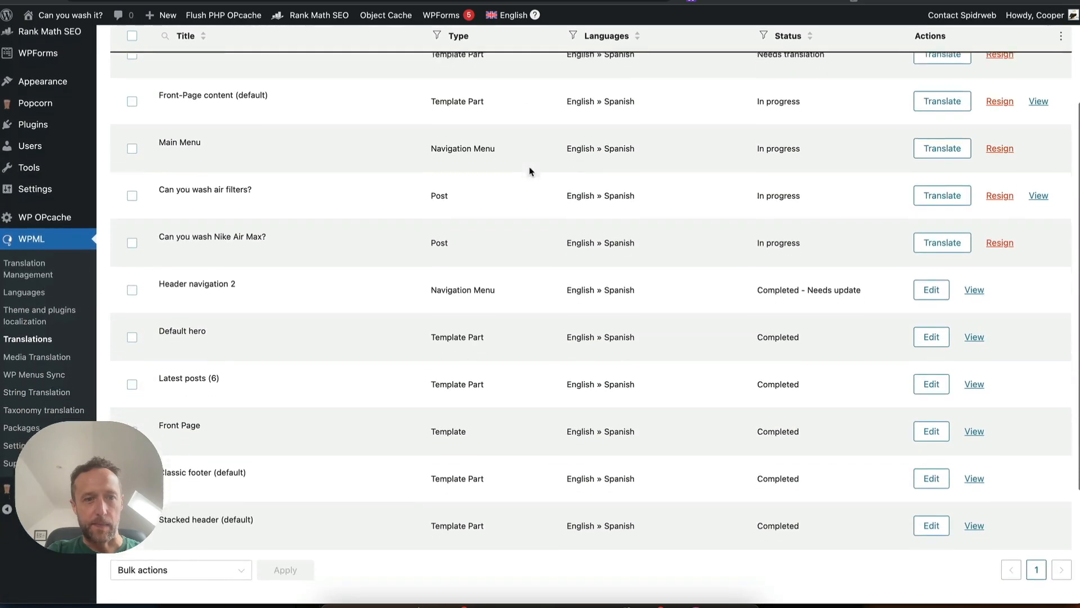
{"action": "scroll", "coordinate": [529, 171], "scroll_direction": "up", "scroll_amount": 3}
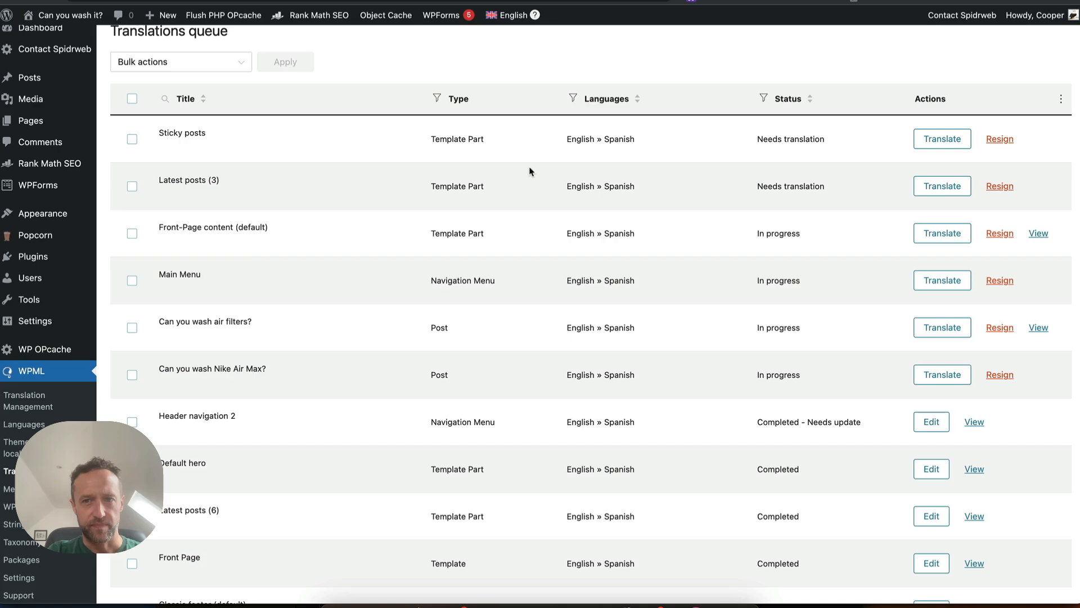
{"action": "scroll", "coordinate": [529, 171], "scroll_direction": "up", "scroll_amount": 1}
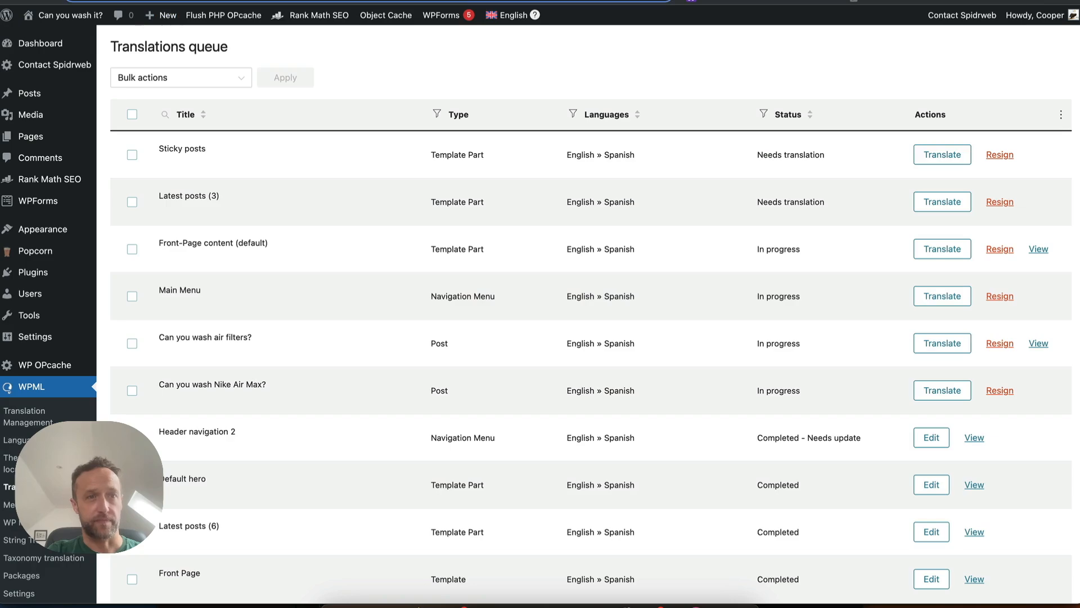
{"action": "left_click", "coordinate": [81, 15]}
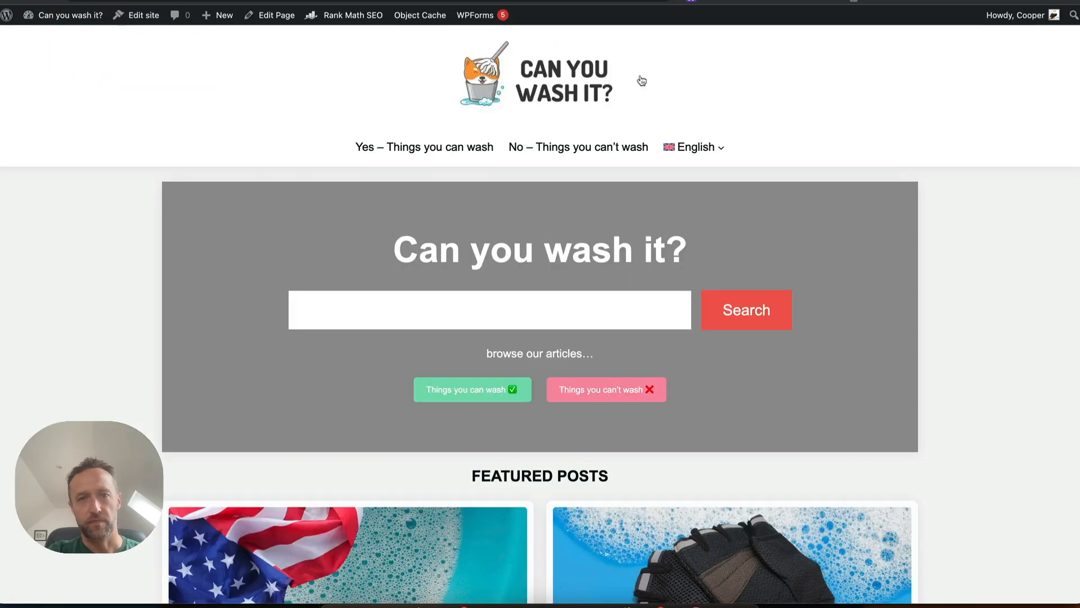
{"action": "left_click", "coordinate": [703, 147]}
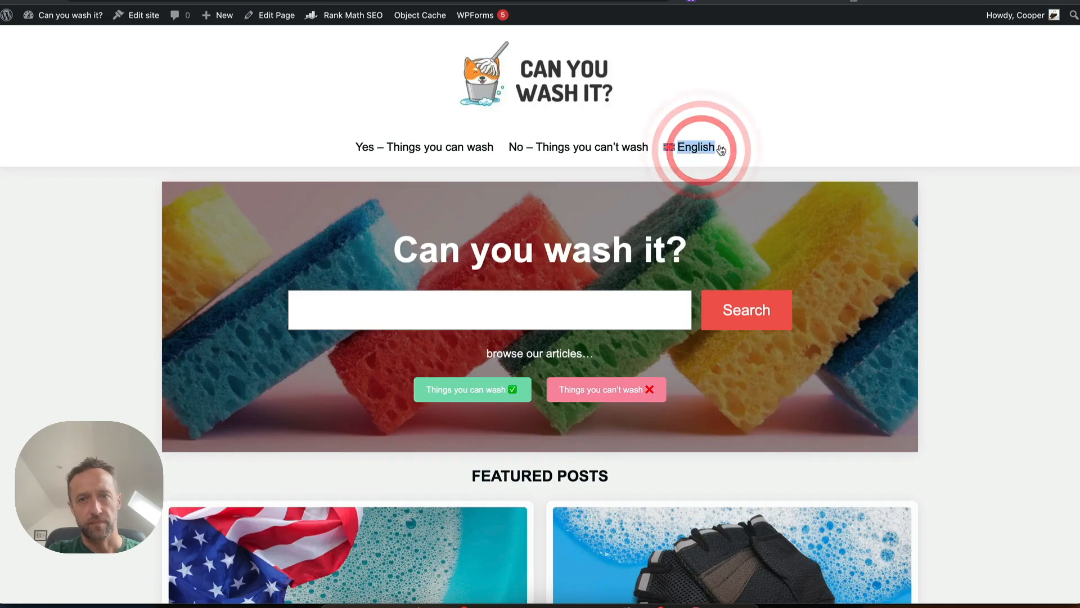
{"action": "left_click", "coordinate": [720, 147]}
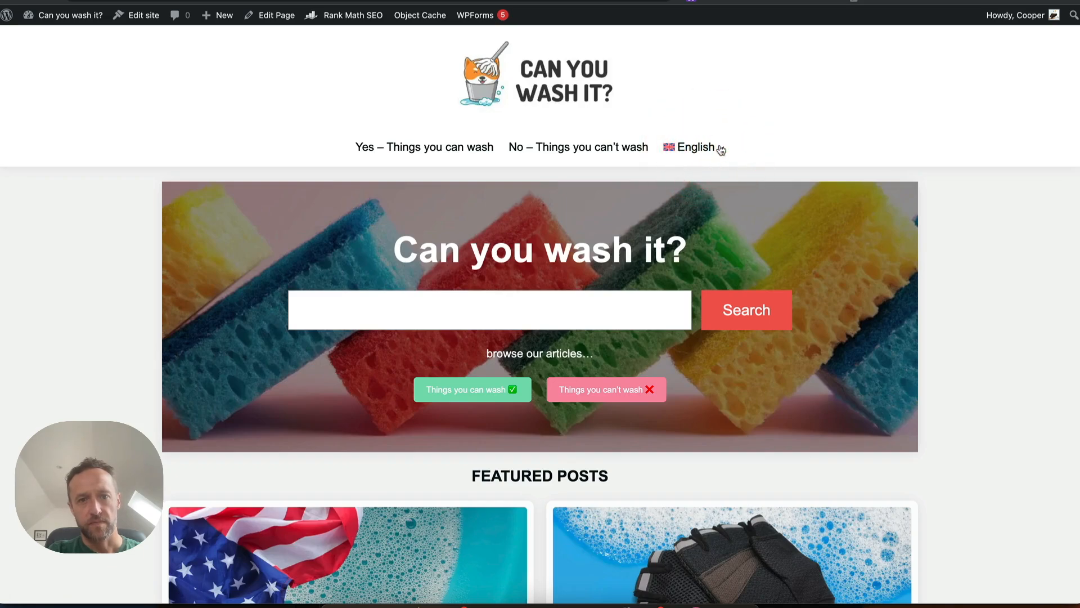
{"action": "left_click", "coordinate": [721, 148]}
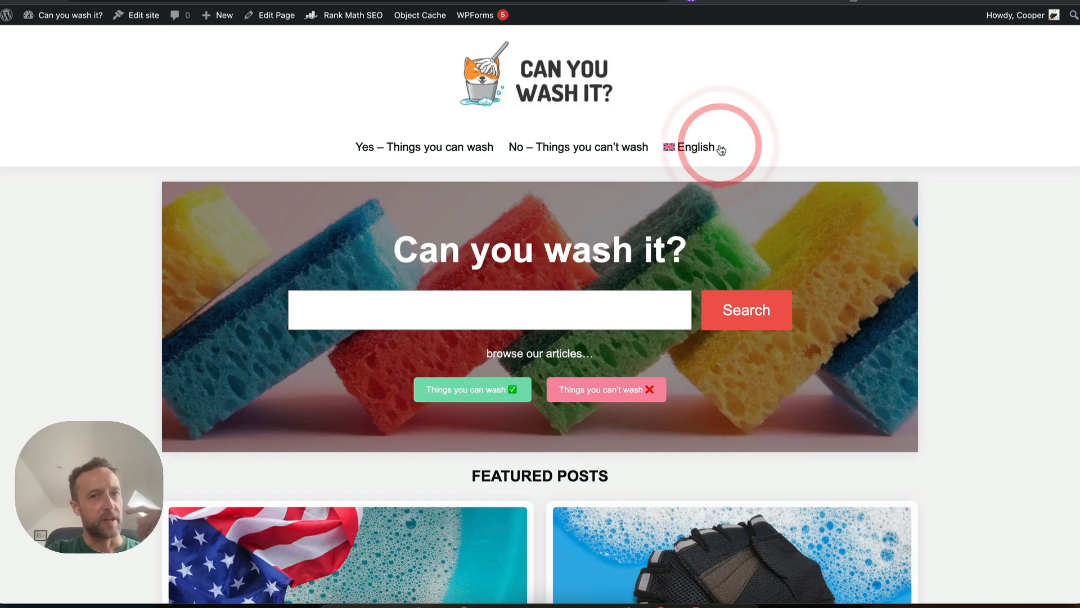
{"action": "scroll", "coordinate": [788, 168], "scroll_direction": "down", "scroll_amount": 8}
{"action": "scroll", "coordinate": [794, 170], "scroll_direction": "down", "scroll_amount": 15}
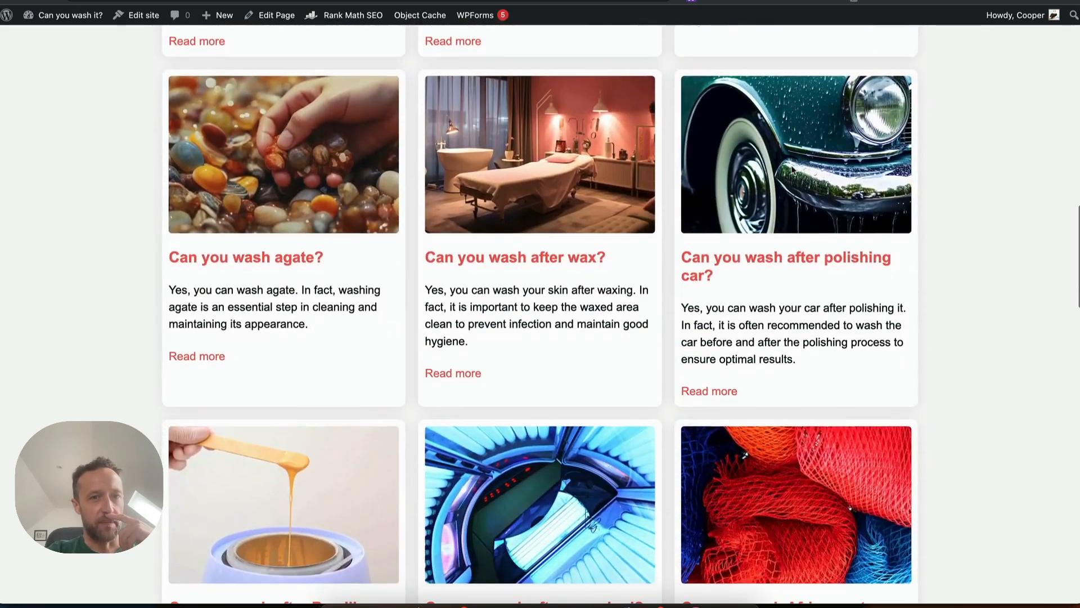
{"action": "scroll", "coordinate": [792, 169], "scroll_direction": "down", "scroll_amount": 15}
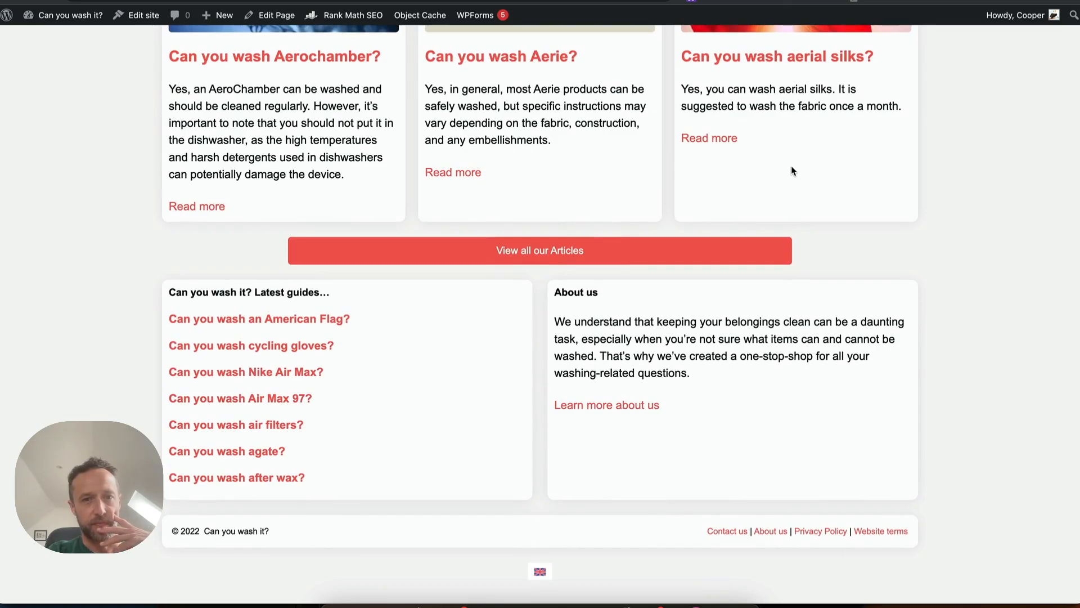
{"action": "scroll", "coordinate": [791, 168], "scroll_direction": "up", "scroll_amount": 20}
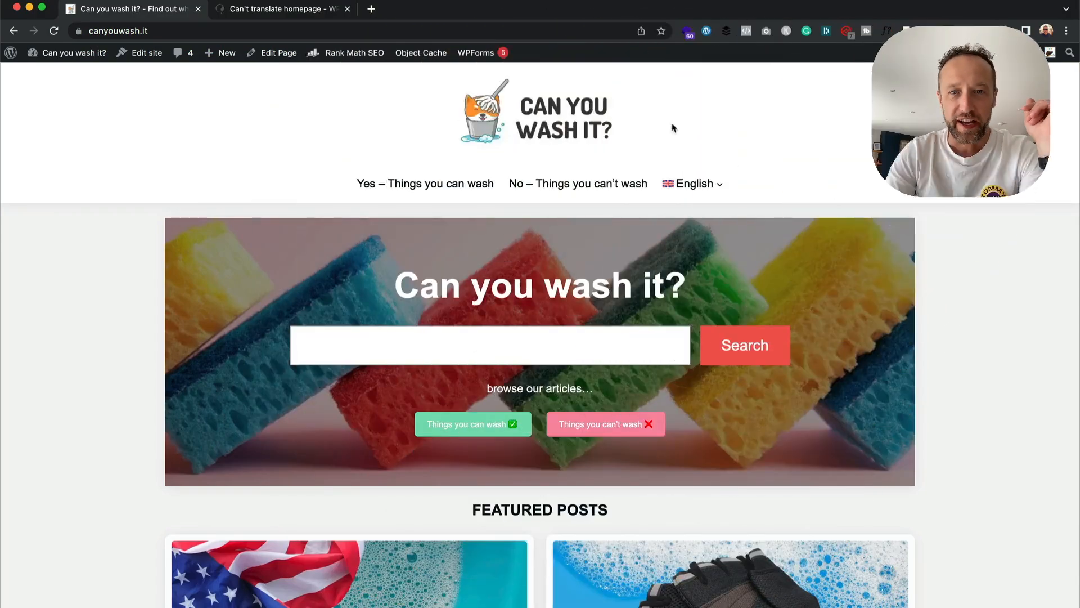
Switch the homepage to Español with the header language switcher and dismiss the Google Translate popup.
{"action": "mouse_move", "coordinate": [693, 184]}
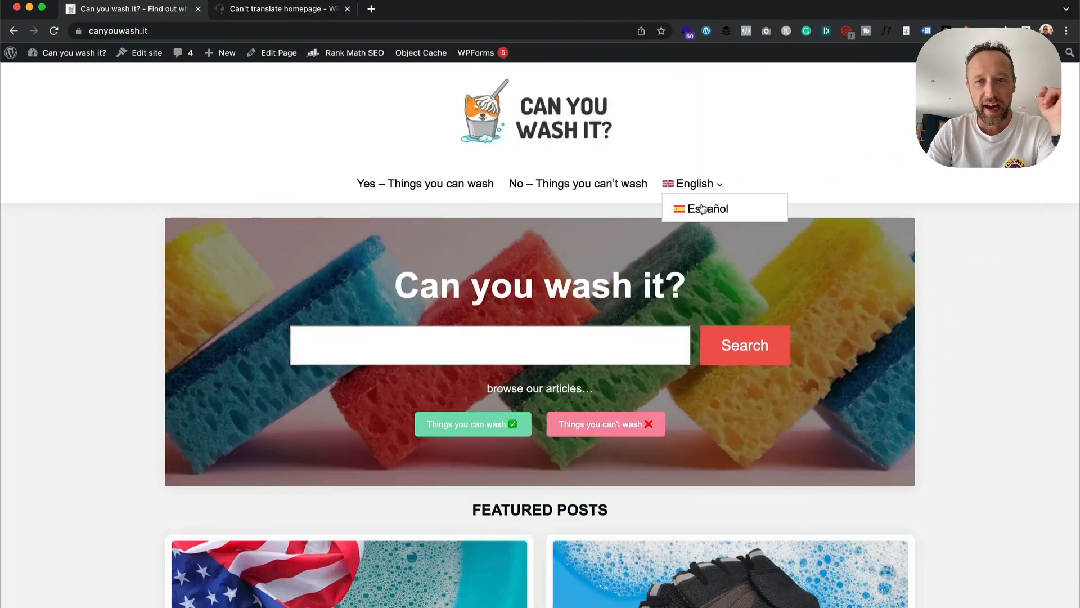
{"action": "left_click", "coordinate": [703, 209]}
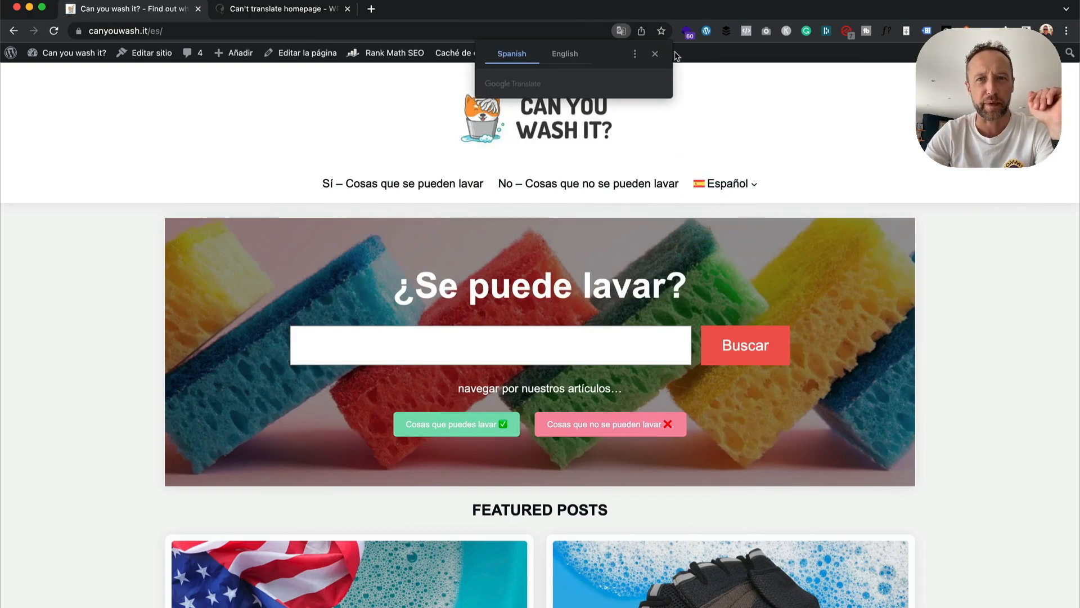
{"action": "left_click", "coordinate": [656, 54]}
Switch to the WPML forum topic "Can't translate homepage" and read the supporter's reply with the suggested solution.
{"action": "left_click", "coordinate": [279, 8]}
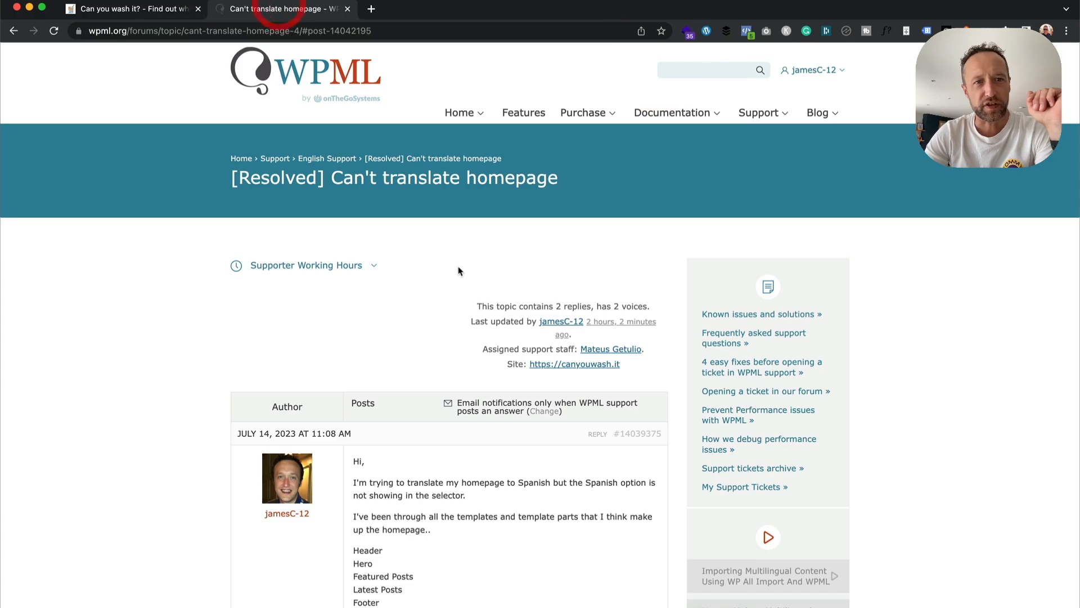
{"action": "scroll", "coordinate": [607, 225], "scroll_direction": "down", "scroll_amount": 10}
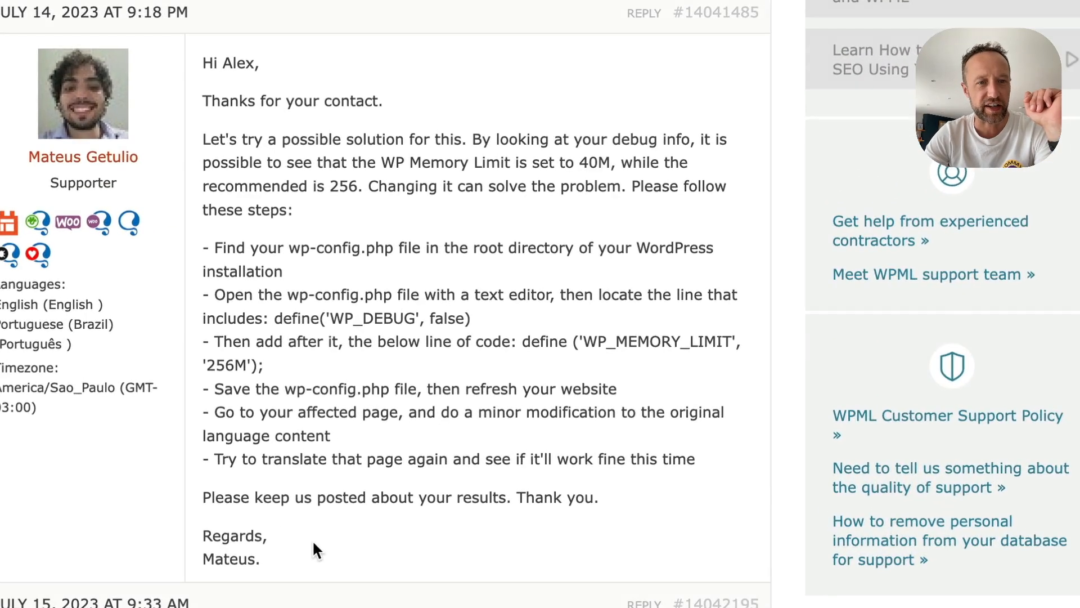
Leave the forum topic, open the site's WordPress dashboard and examine the Spanish translation status in the list of all pages.
{"action": "left_click_drag", "start_coordinate": [394, 459], "coordinate": [360, 221]}
{"action": "left_click", "coordinate": [212, 140]}
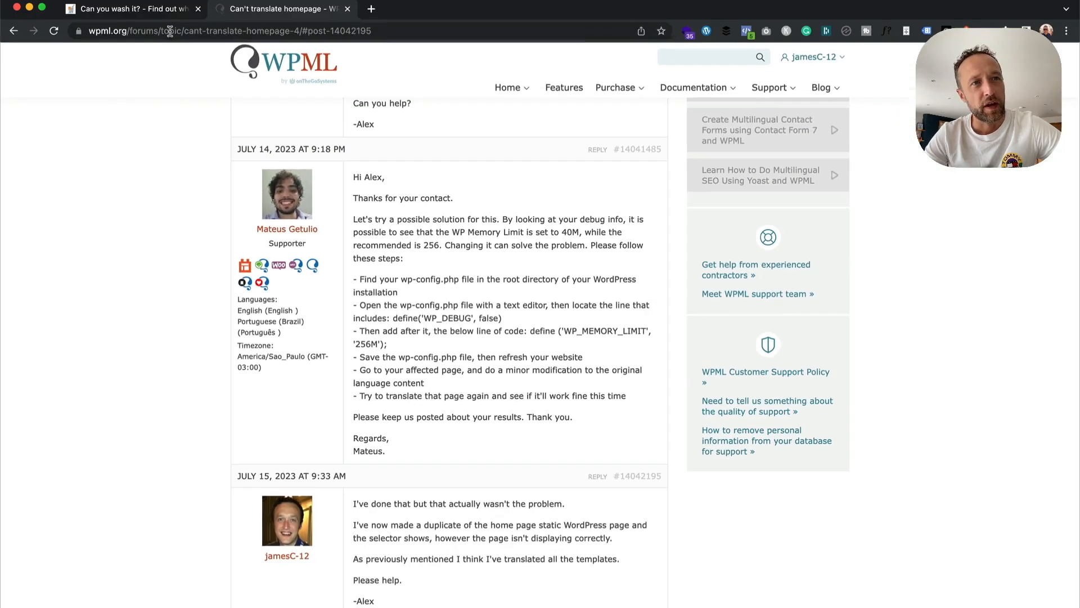
{"action": "left_click", "coordinate": [150, 10]}
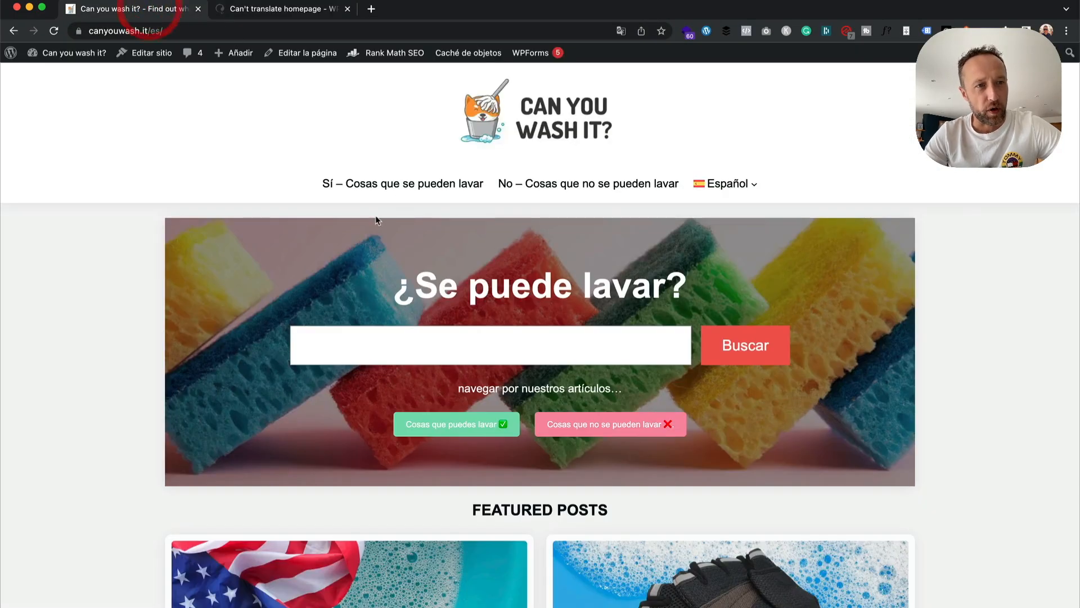
{"action": "left_click", "coordinate": [52, 75]}
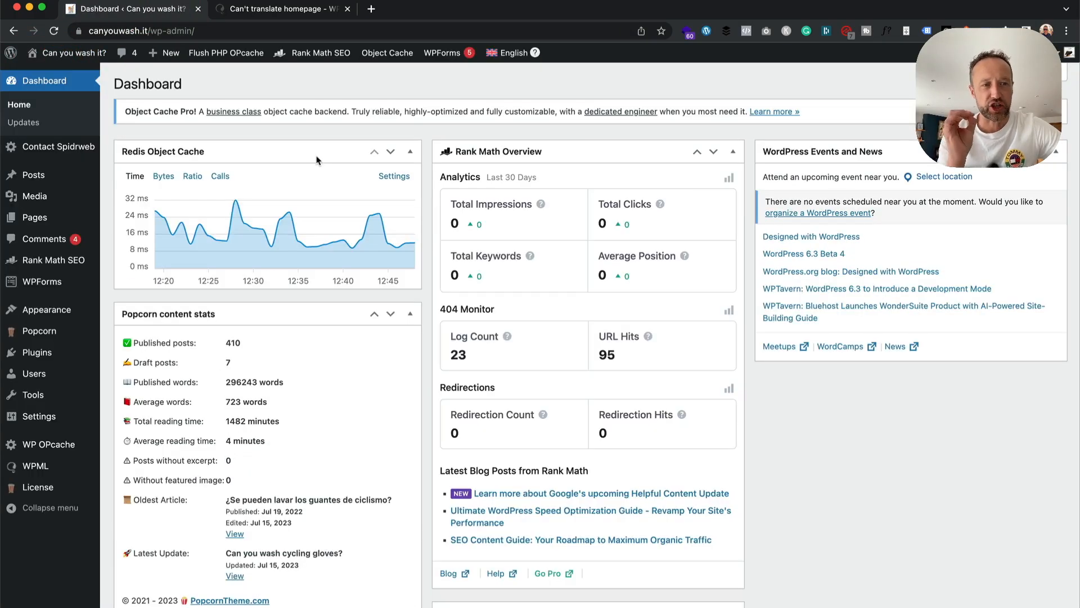
{"action": "mouse_move", "coordinate": [56, 220]}
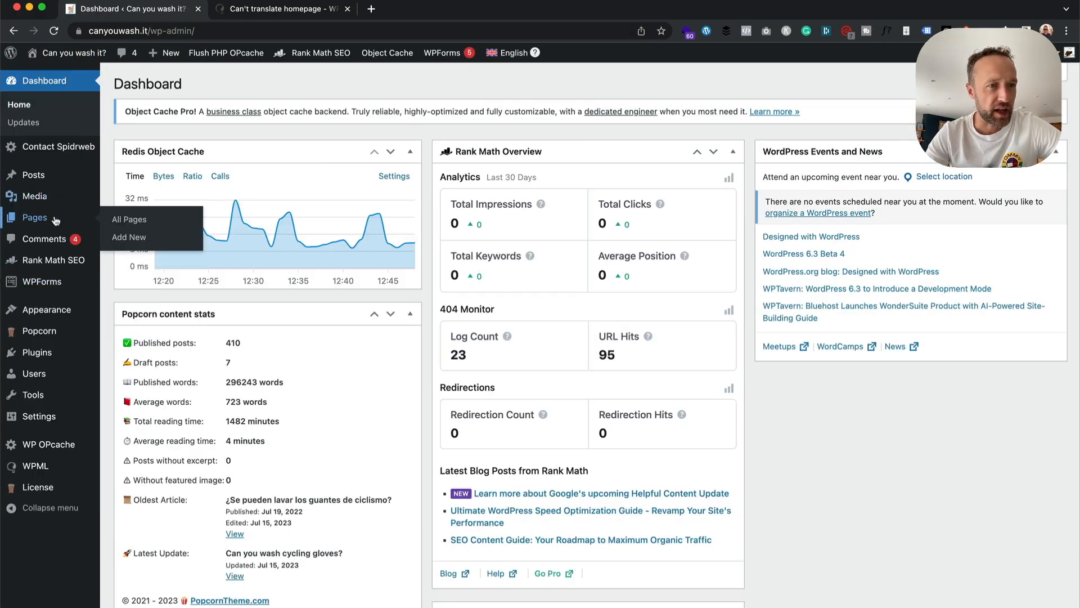
{"action": "left_click", "coordinate": [178, 221]}
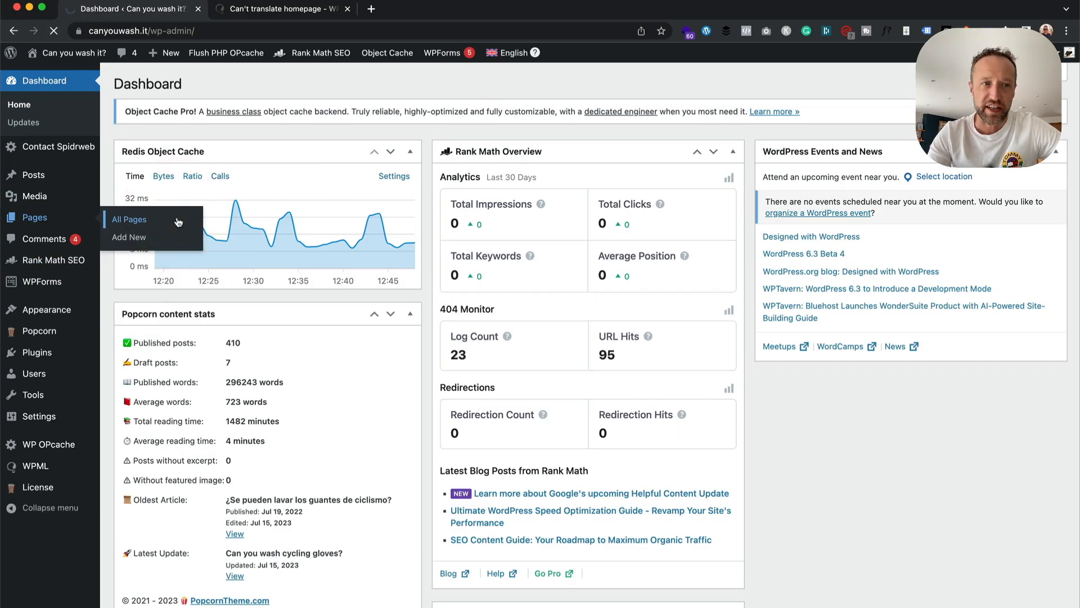
{"action": "scroll", "coordinate": [248, 220], "scroll_direction": "down", "scroll_amount": 5}
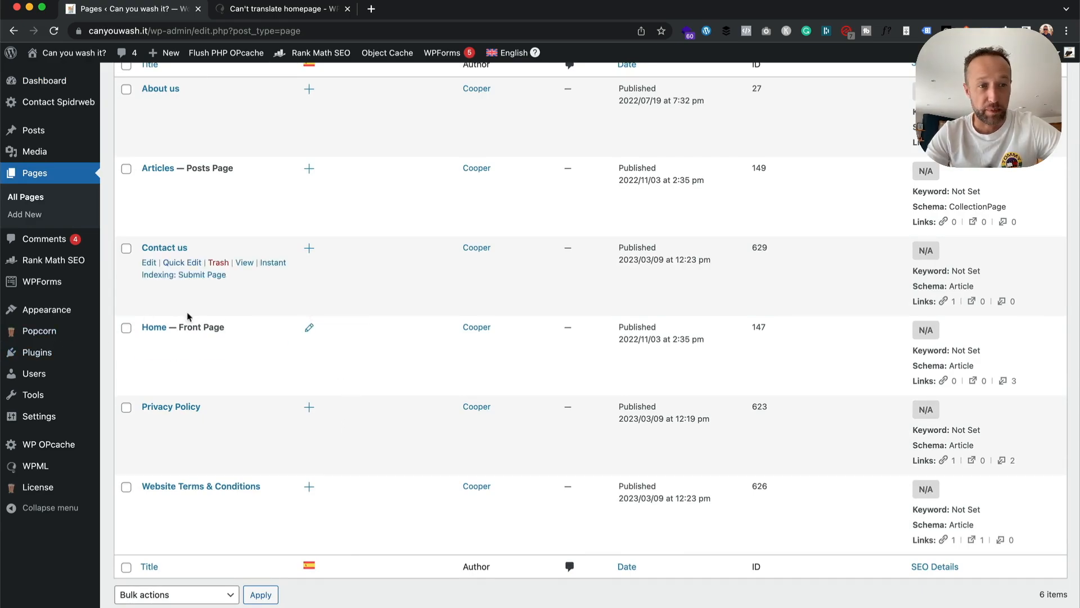
Open the Reading settings and go to the Articles posts page for editing to add its missing Spanish translation.
{"action": "mouse_move", "coordinate": [72, 417]}
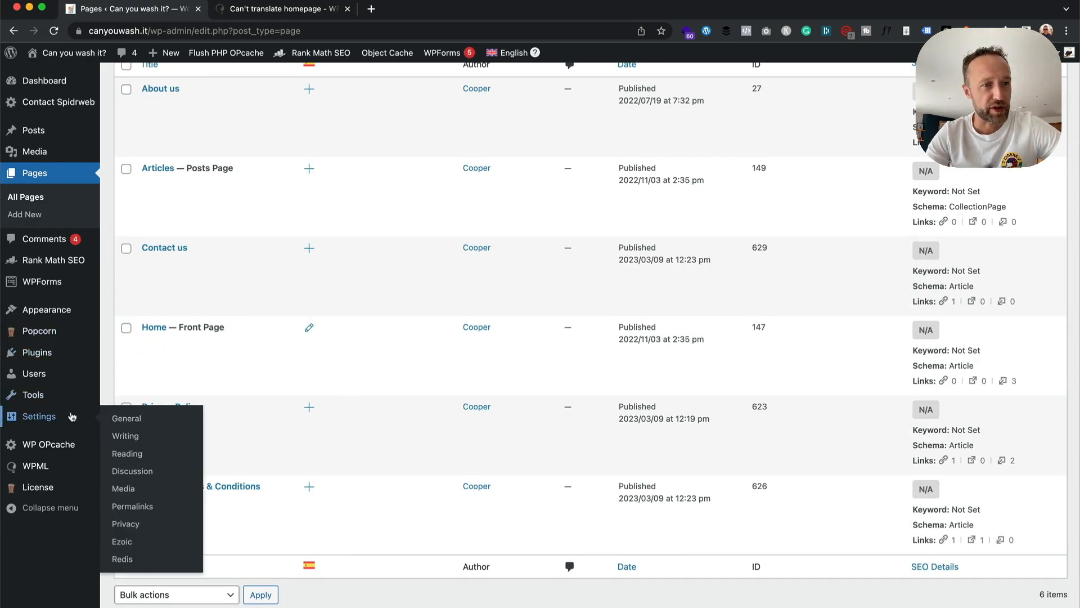
{"action": "left_click", "coordinate": [142, 452]}
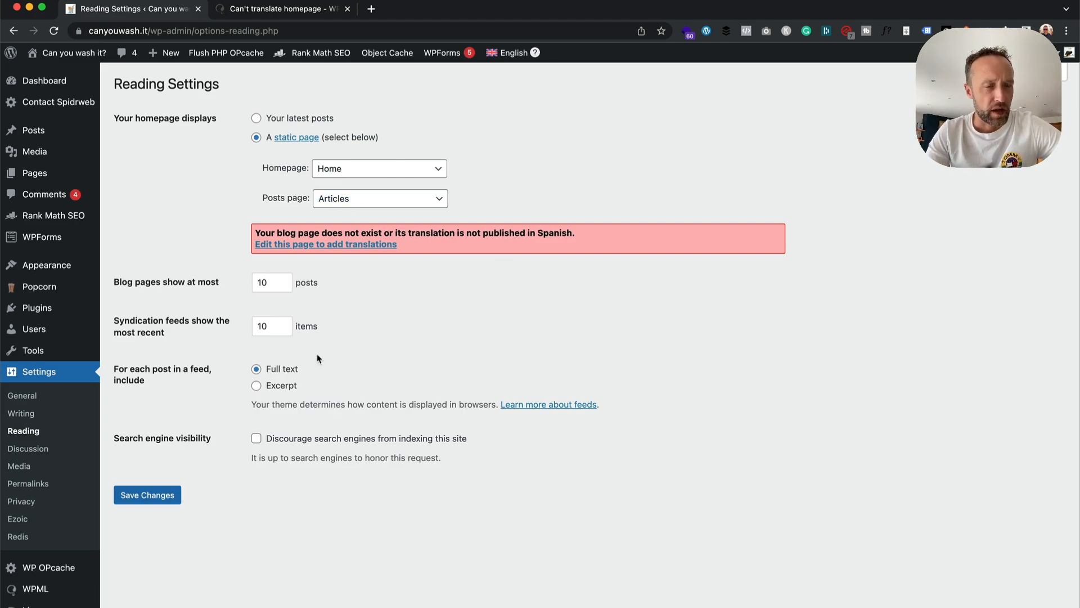
{"action": "left_click", "coordinate": [355, 244]}
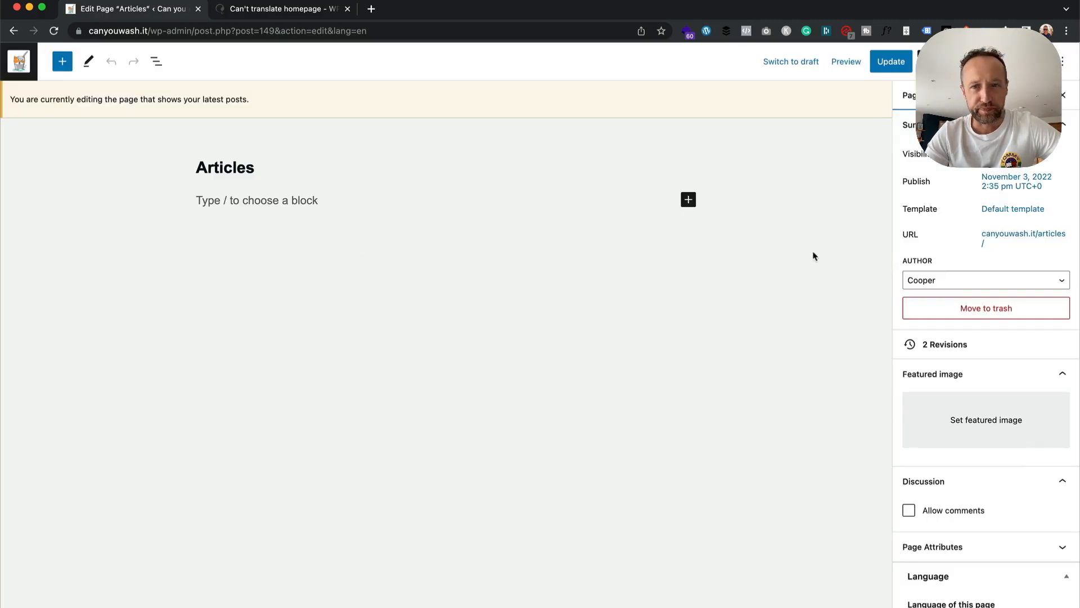
Set the Articles page to be translated with the WordPress Editor for this page only, and duplicate it into Spanish.
{"action": "scroll", "coordinate": [907, 273], "scroll_direction": "down", "scroll_amount": 3}
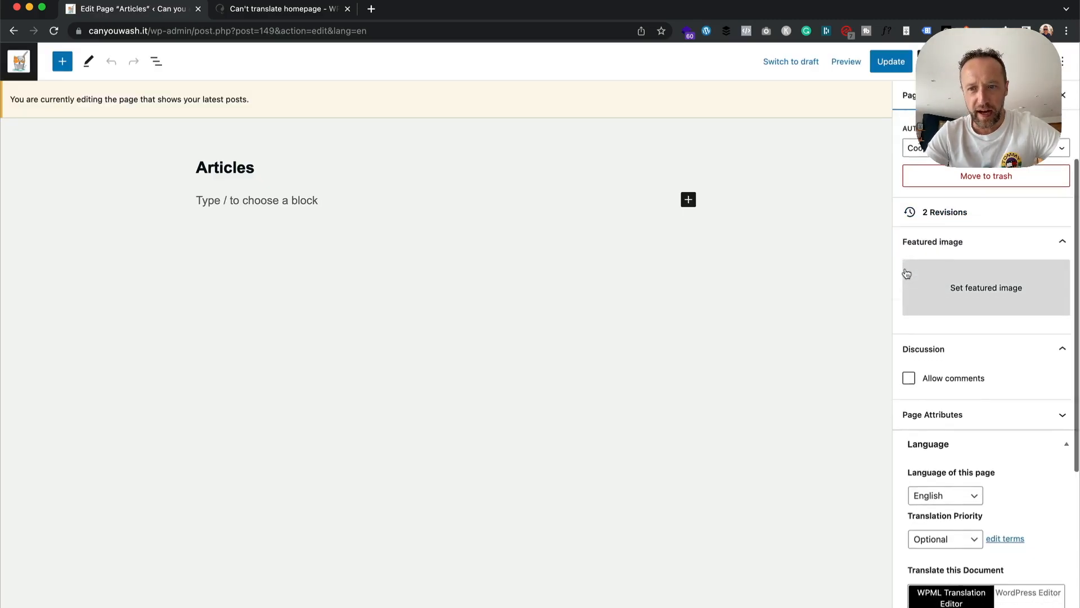
{"action": "scroll", "coordinate": [906, 274], "scroll_direction": "down", "scroll_amount": 5}
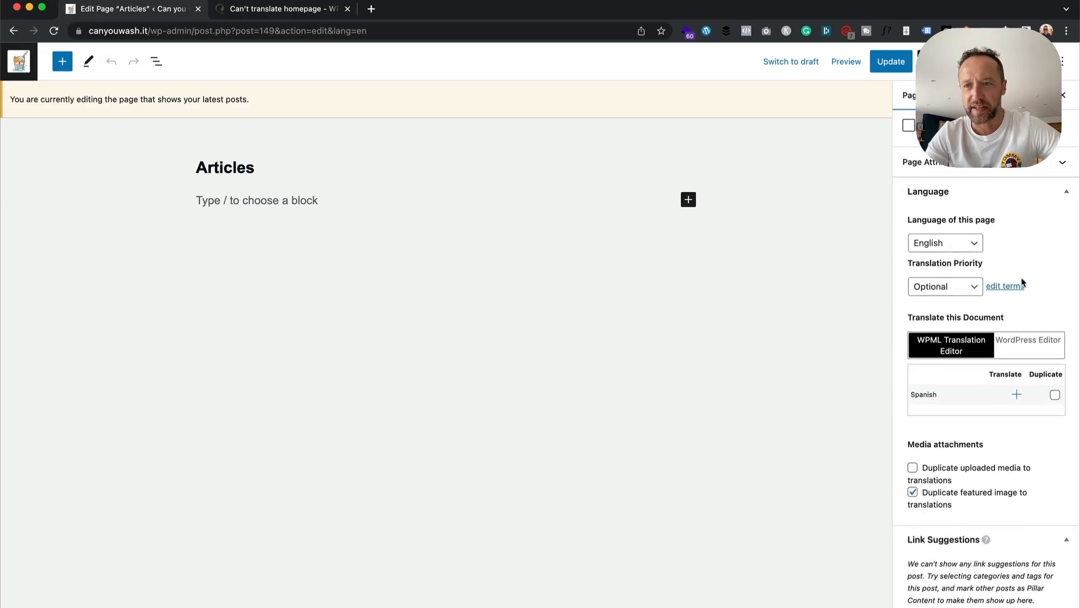
{"action": "left_click", "coordinate": [1036, 341]}
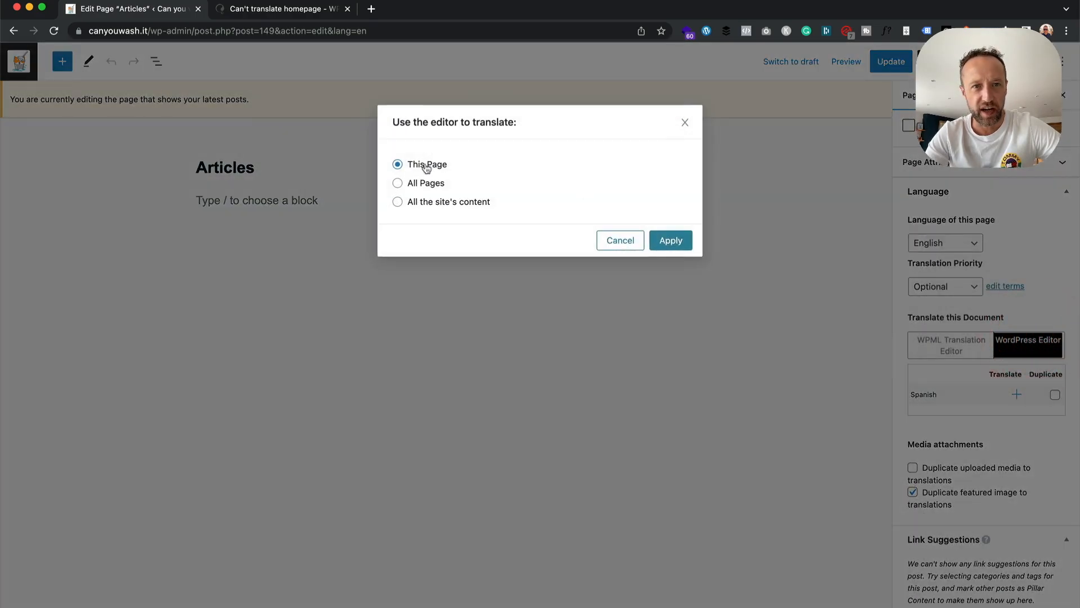
{"action": "left_click", "coordinate": [665, 237]}
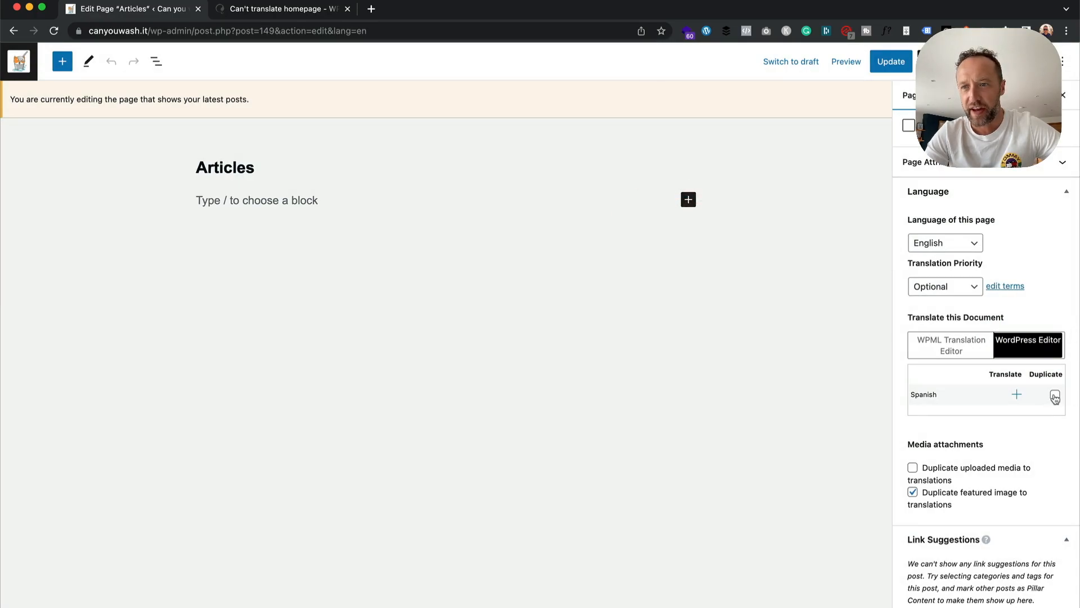
{"action": "left_click", "coordinate": [1055, 394]}
{"action": "left_click", "coordinate": [1039, 421]}
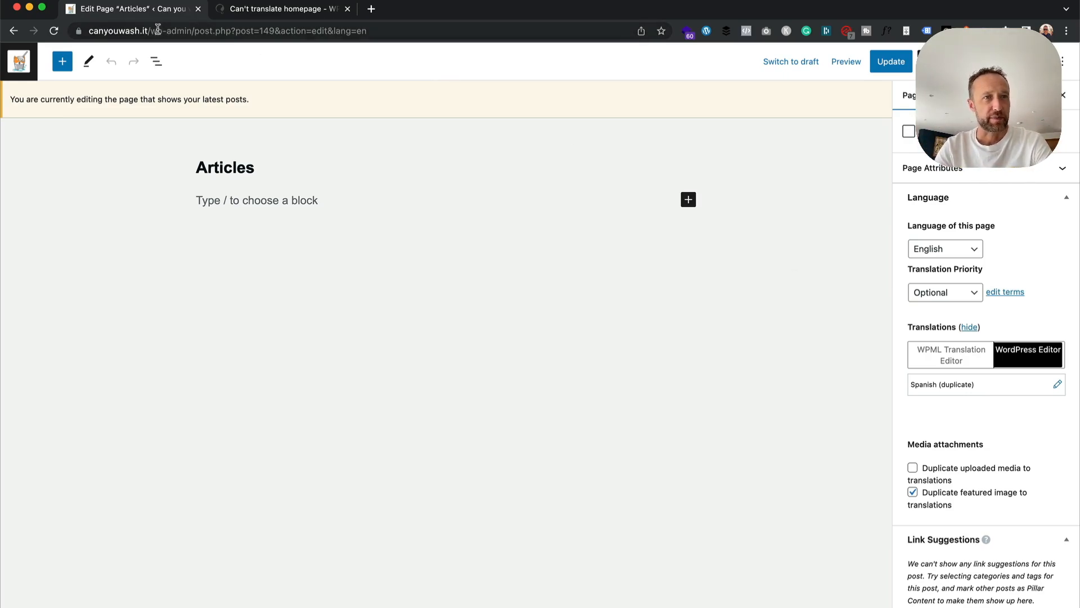
Open the site's homepage at canyouwash.it and look through its English article listing.
{"action": "left_click_drag", "start_coordinate": [158, 28], "coordinate": [453, 49]}
{"action": "key", "text": "BackSpace"}
{"action": "key", "text": "Return"}
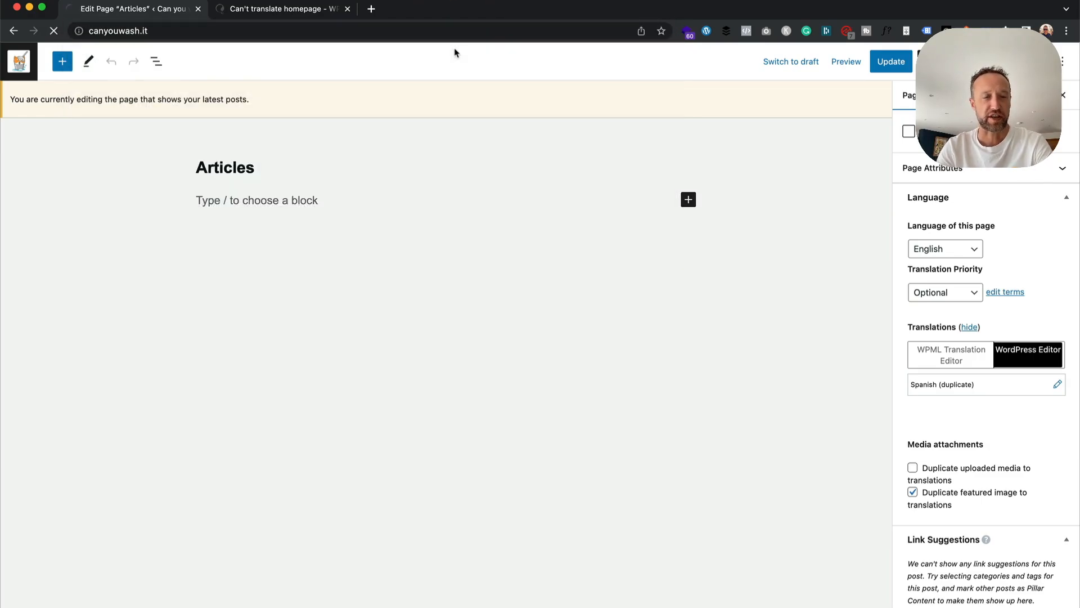
{"action": "scroll", "coordinate": [744, 449], "scroll_direction": "down", "scroll_amount": 20}
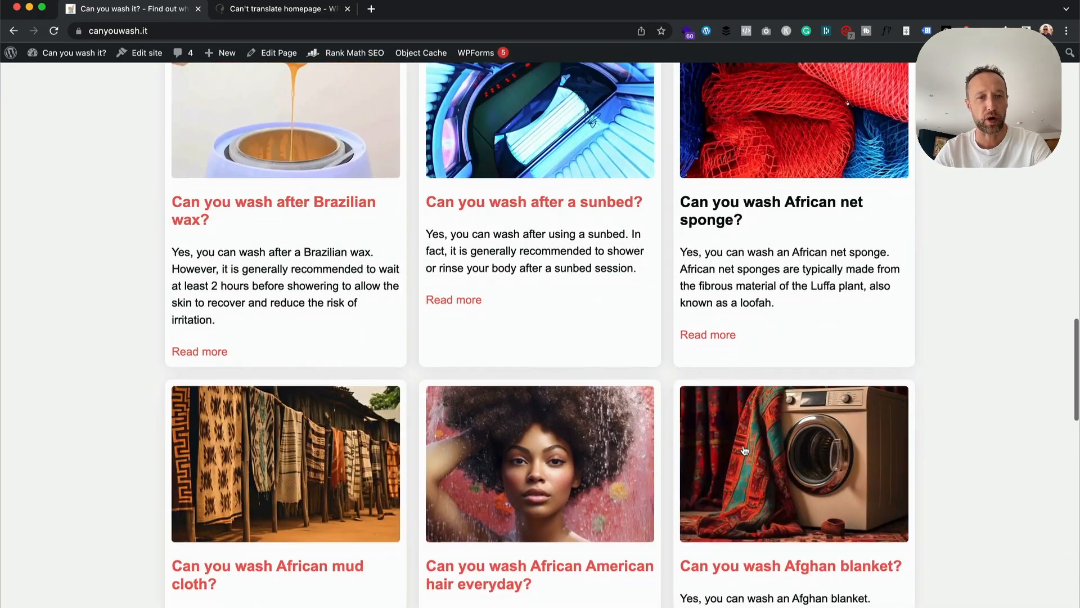
{"action": "scroll", "coordinate": [742, 450], "scroll_direction": "up", "scroll_amount": 20}
Switch the homepage to Español with the header language switcher and examine the translated page down to the footer.
{"action": "mouse_move", "coordinate": [698, 184]}
{"action": "left_click", "coordinate": [703, 206]}
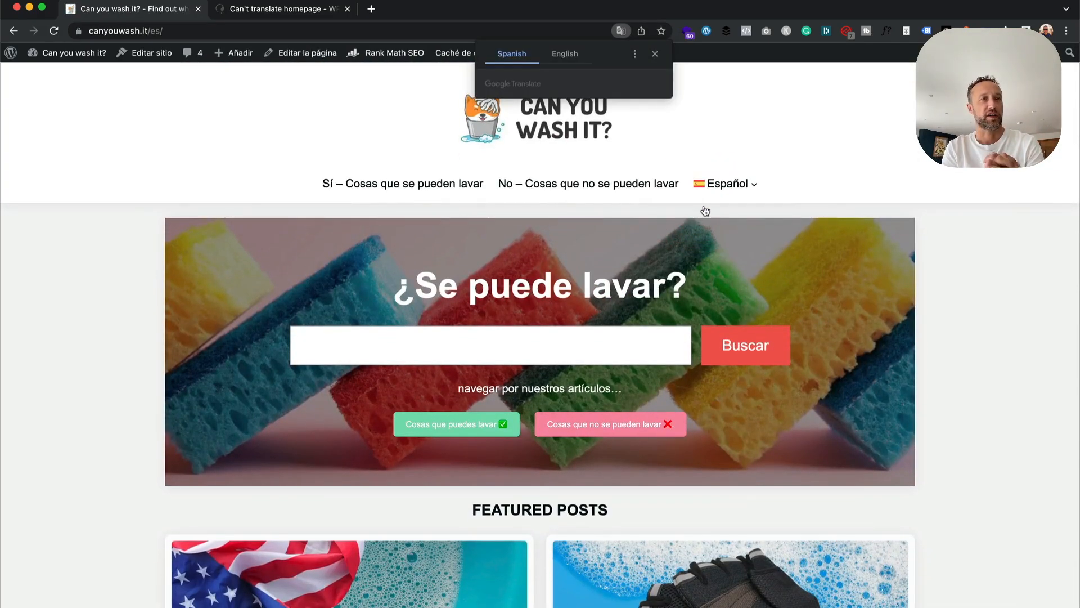
{"action": "scroll", "coordinate": [990, 239], "scroll_direction": "down", "scroll_amount": 15}
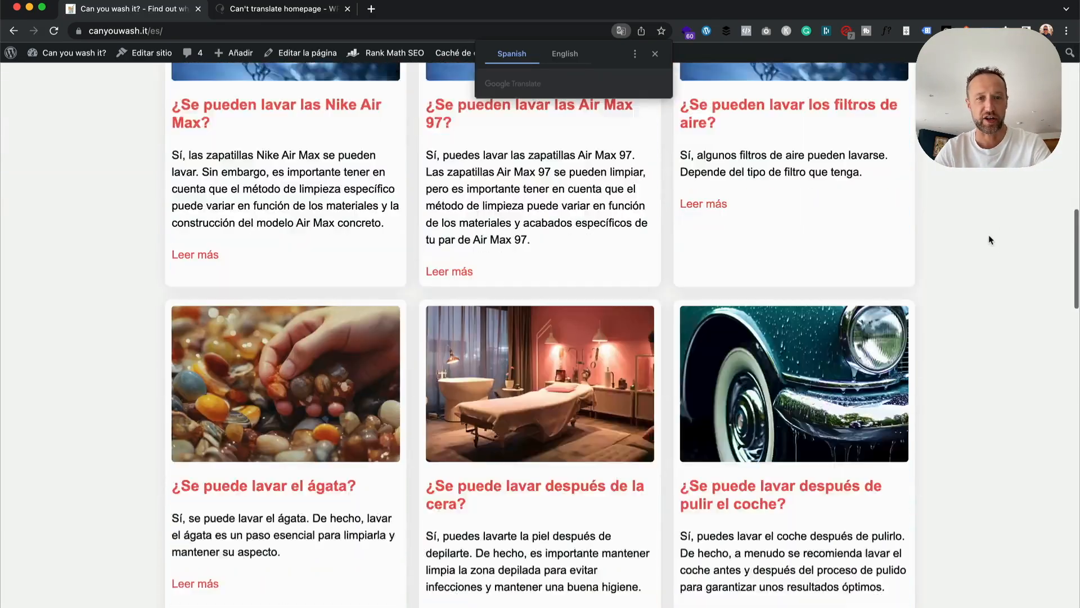
{"action": "scroll", "coordinate": [990, 239], "scroll_direction": "down", "scroll_amount": 15}
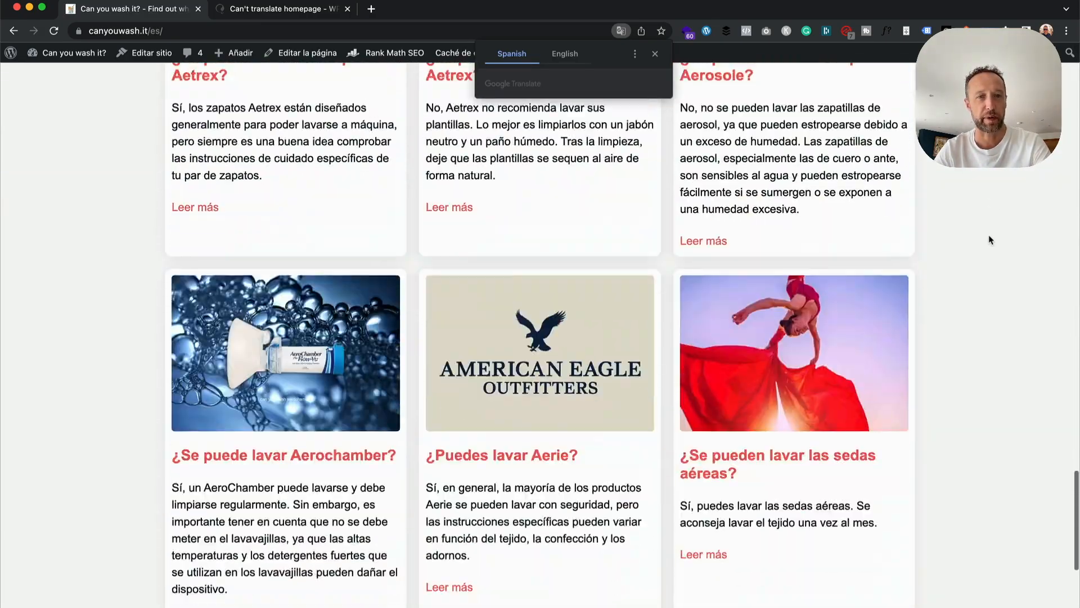
{"action": "scroll", "coordinate": [991, 240], "scroll_direction": "down", "scroll_amount": 6}
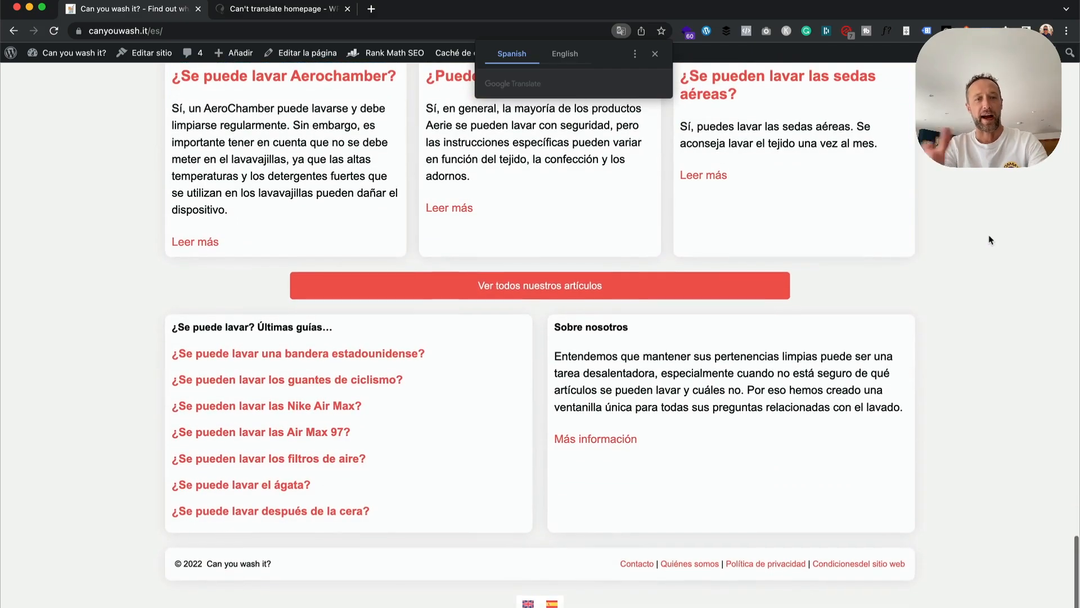
{"action": "scroll", "coordinate": [991, 239], "scroll_direction": "up", "scroll_amount": 20}
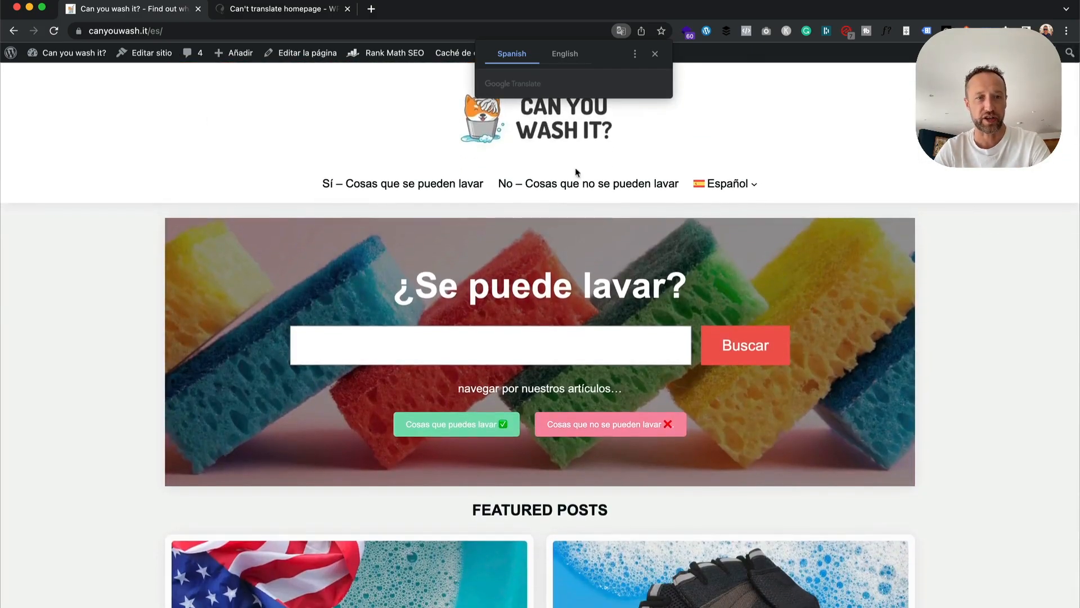
{"action": "left_click", "coordinate": [159, 124]}
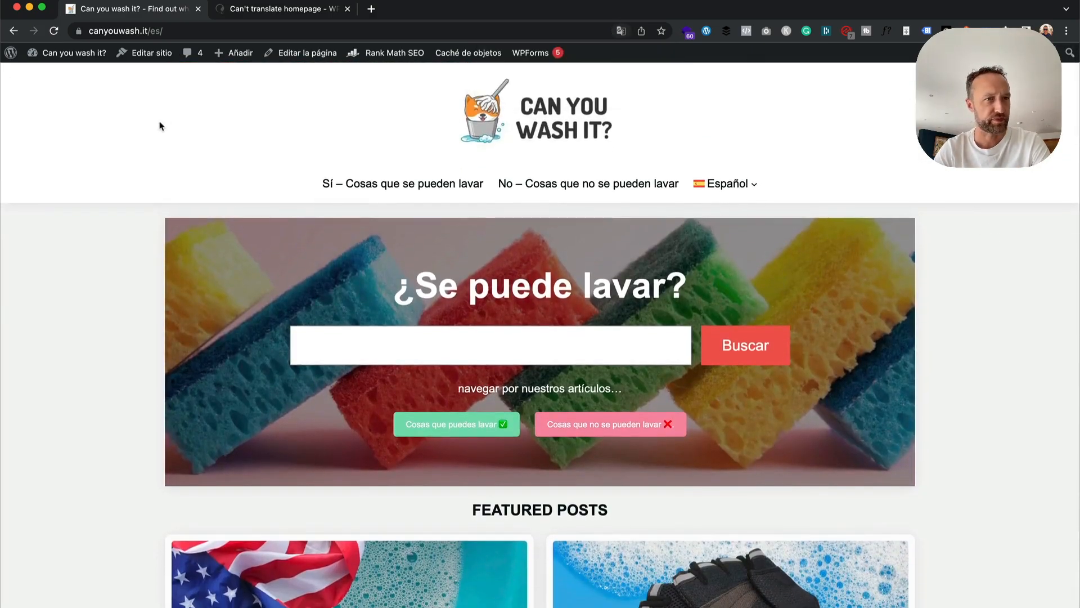
Return to the WordPress dashboard and open WPML's Translation Management.
{"action": "mouse_move", "coordinate": [68, 53]}
{"action": "left_click", "coordinate": [75, 76]}
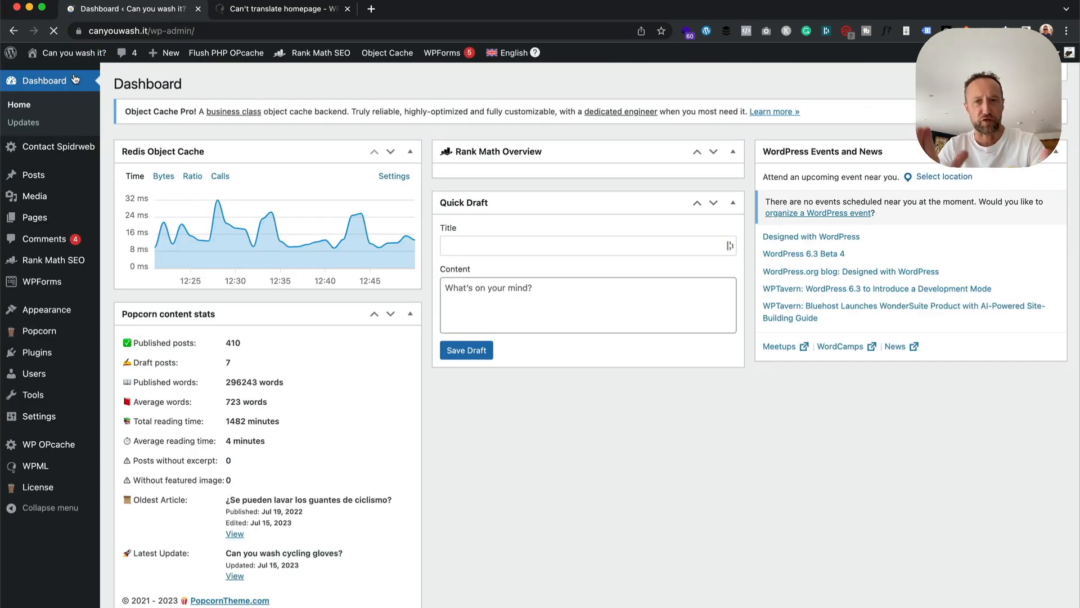
{"action": "scroll", "coordinate": [351, 199], "scroll_direction": "down", "scroll_amount": 3}
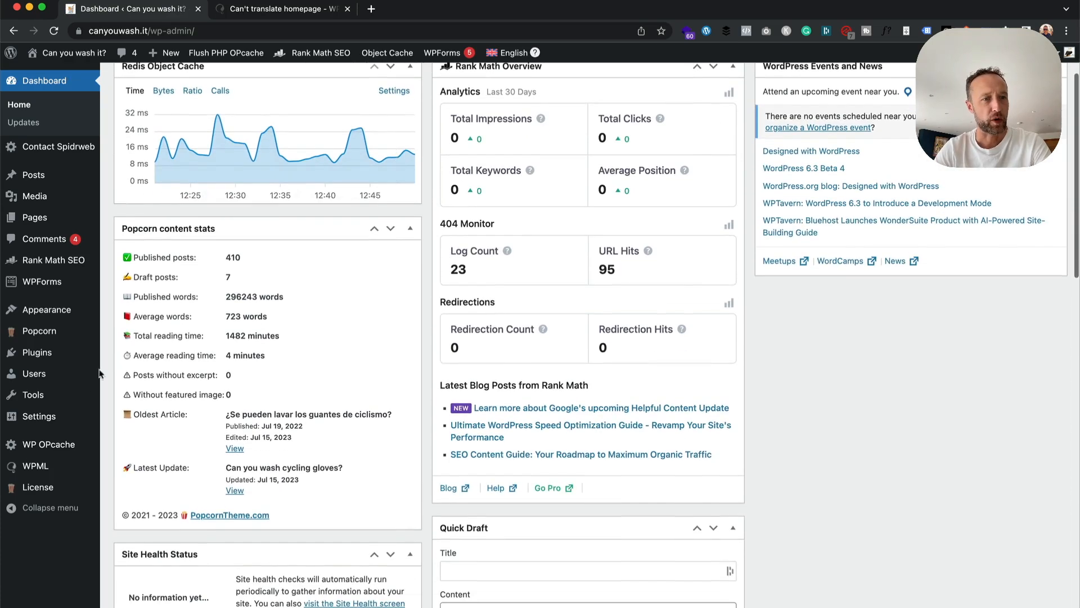
{"action": "mouse_move", "coordinate": [60, 467]}
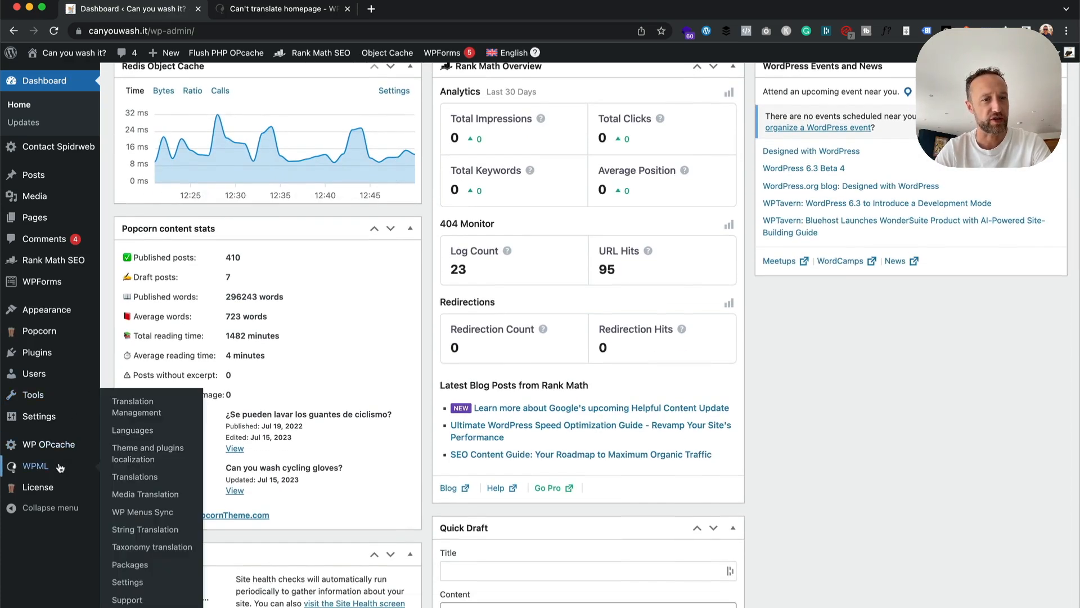
{"action": "left_click", "coordinate": [167, 419]}
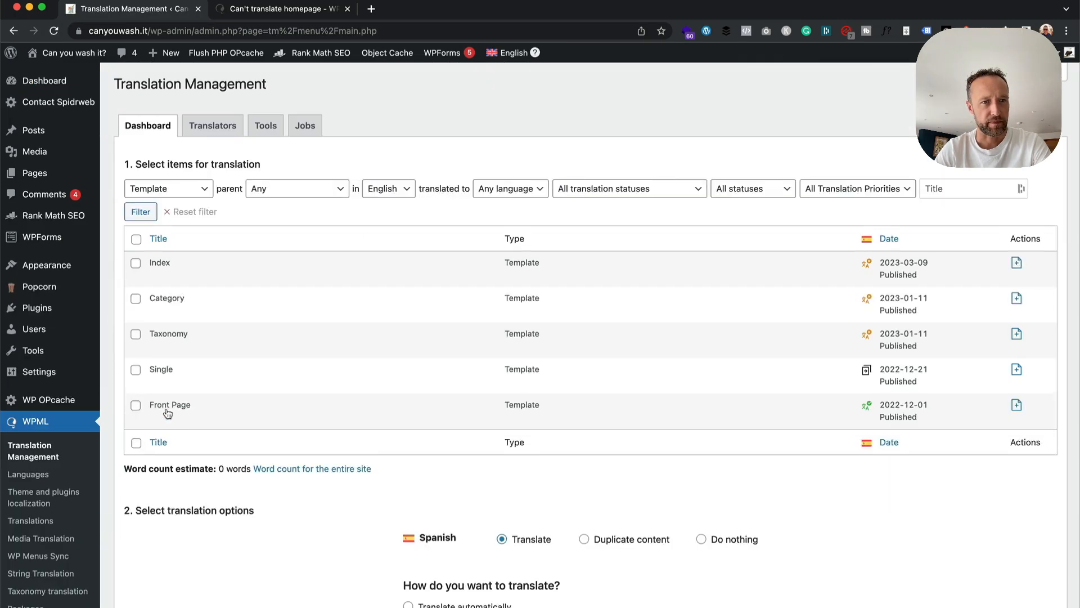
Reset the translation filters and filter the item list to the Post type with the status Not translated.
{"action": "left_click", "coordinate": [202, 213]}
{"action": "left_click", "coordinate": [182, 181]}
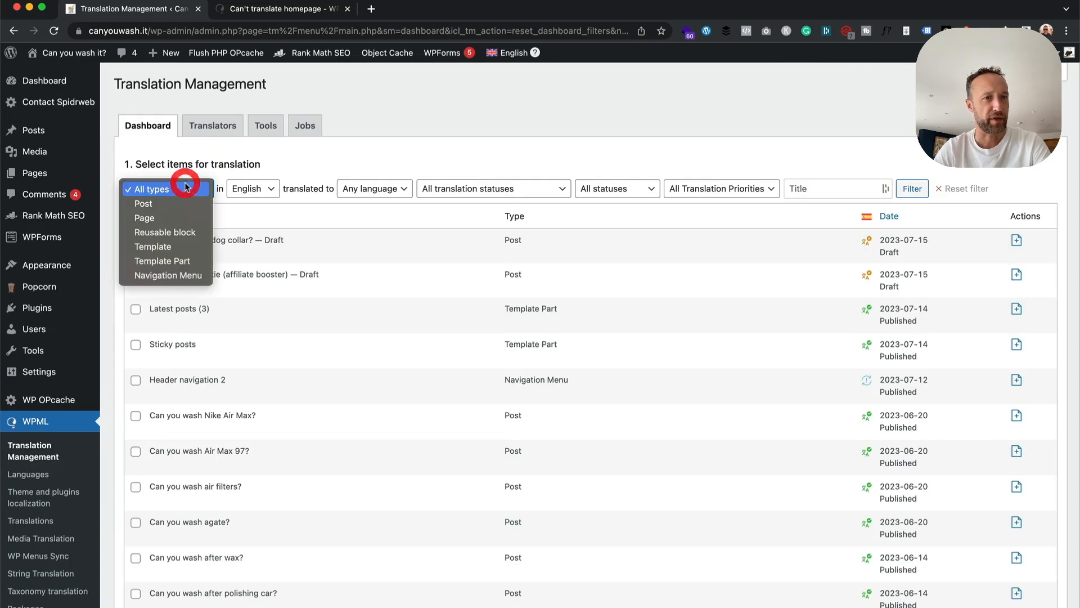
{"action": "left_click", "coordinate": [171, 205]}
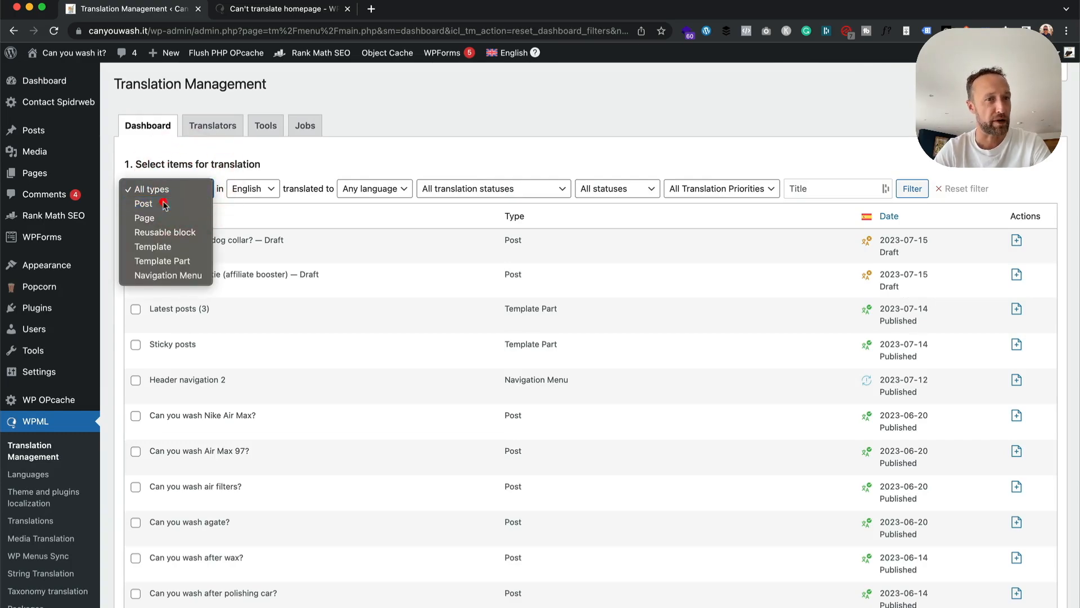
{"action": "left_click", "coordinate": [630, 194]}
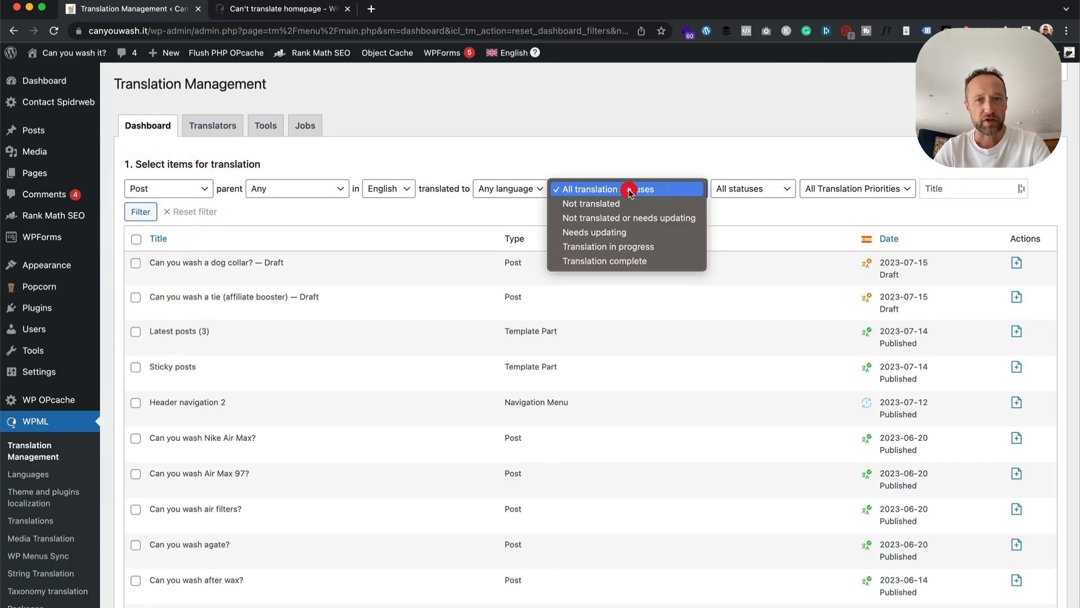
{"action": "left_click", "coordinate": [631, 201]}
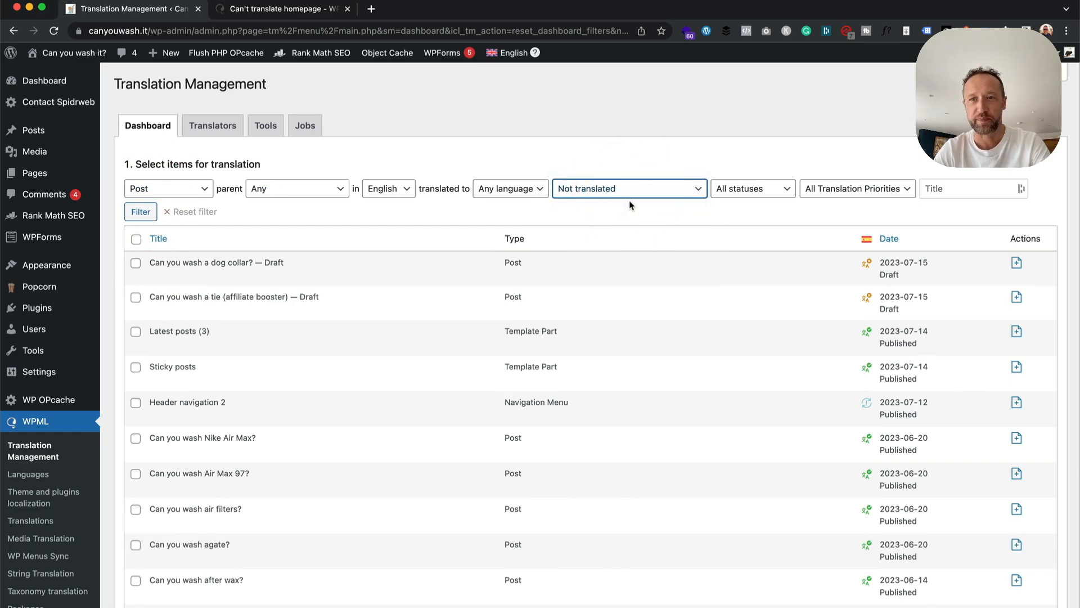
{"action": "left_click", "coordinate": [140, 212]}
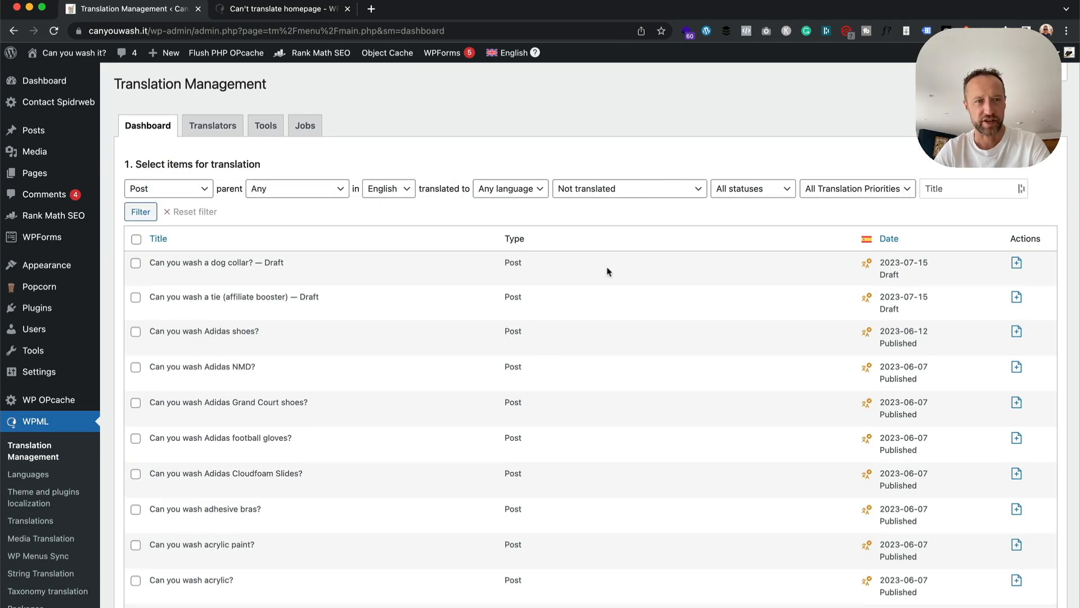
Select the post "Can you wash Adidas shoes?" for translation together with its attached image.
{"action": "scroll", "coordinate": [607, 272], "scroll_direction": "down", "scroll_amount": 3}
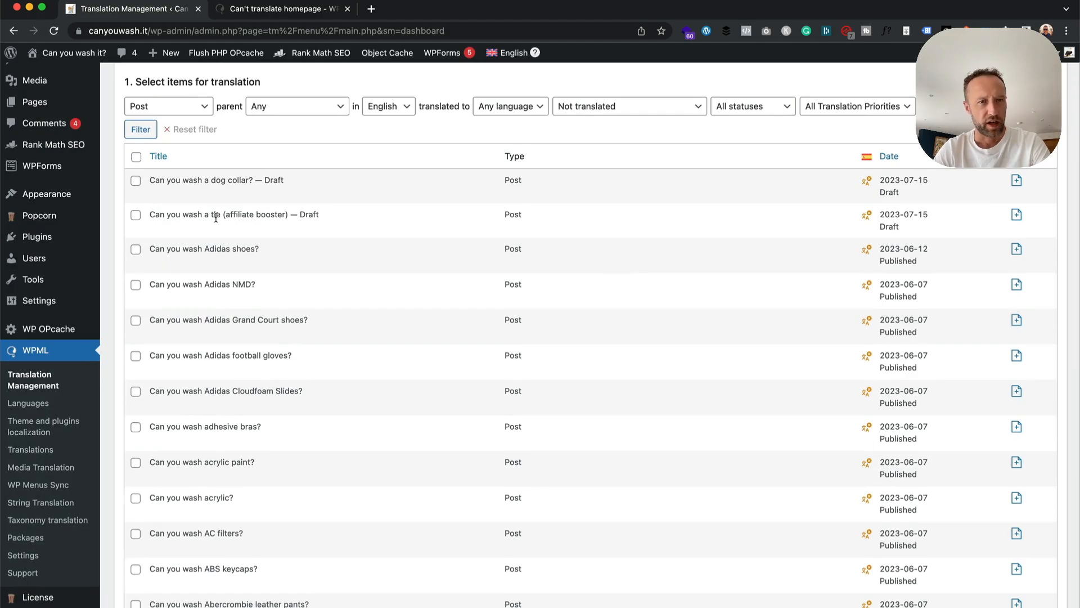
{"action": "scroll", "coordinate": [282, 231], "scroll_direction": "down", "scroll_amount": 2}
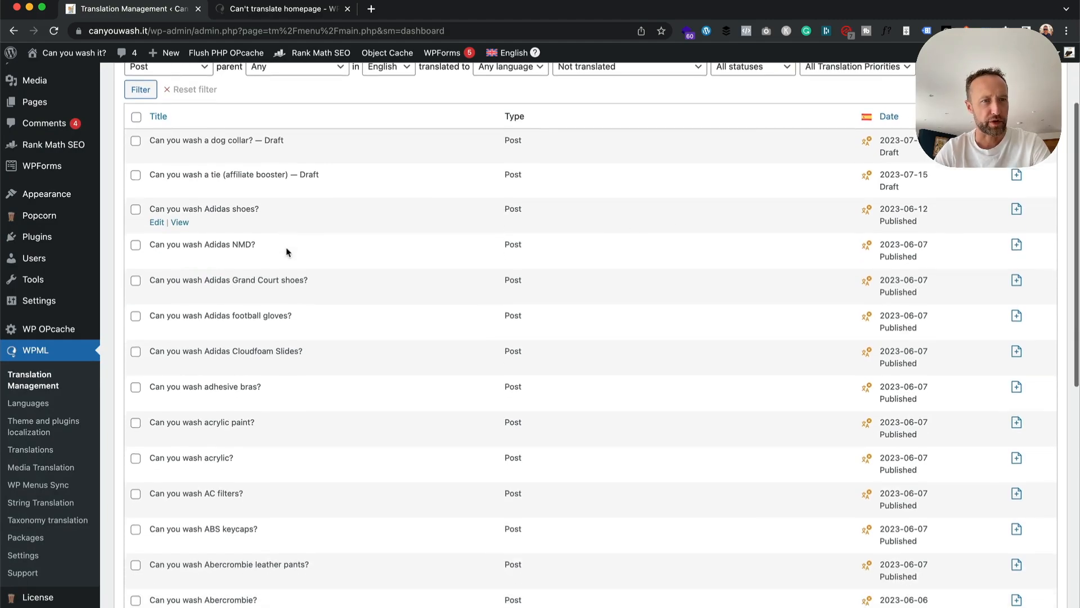
{"action": "left_click", "coordinate": [136, 208]}
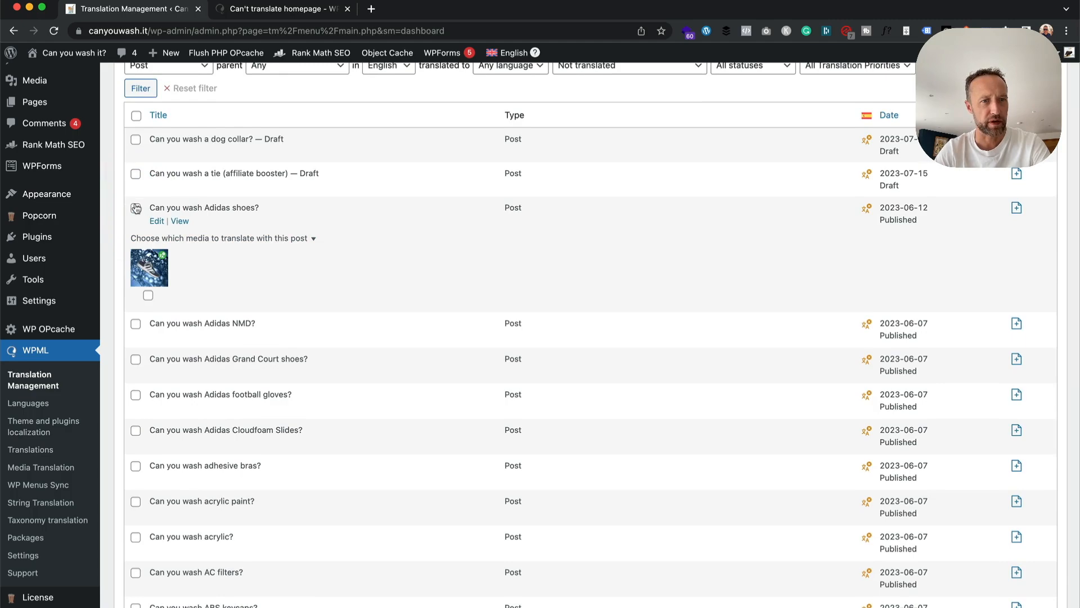
{"action": "left_click", "coordinate": [148, 294]}
{"action": "scroll", "coordinate": [254, 272], "scroll_direction": "down", "scroll_amount": 1}
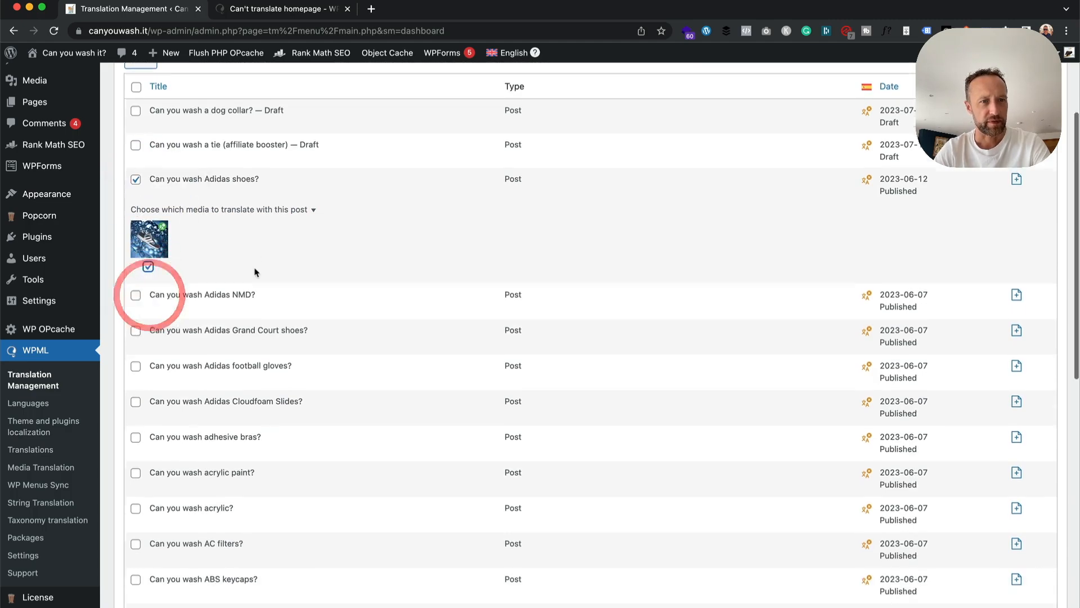
Select all listed untranslated posts except the two drafts, "Can you wash a dog collar?" and "Can you wash a tie (affiliate booster)".
{"action": "scroll", "coordinate": [254, 272], "scroll_direction": "down", "scroll_amount": 2}
{"action": "scroll", "coordinate": [135, 242], "scroll_direction": "up", "scroll_amount": 8}
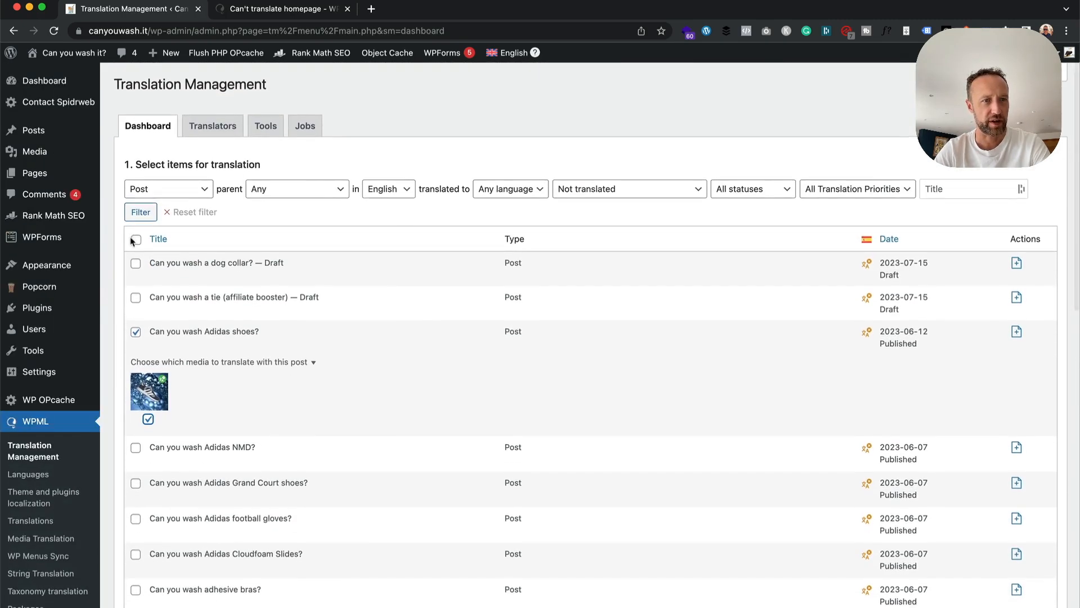
{"action": "left_click", "coordinate": [134, 241]}
{"action": "scroll", "coordinate": [135, 247], "scroll_direction": "down", "scroll_amount": 1}
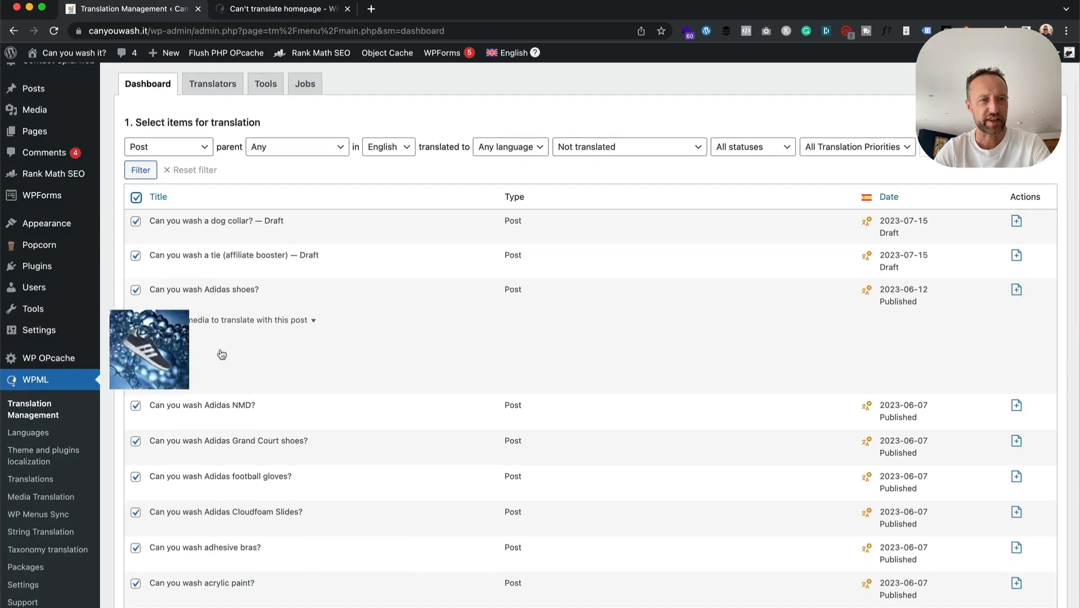
{"action": "left_click", "coordinate": [135, 221]}
{"action": "left_click", "coordinate": [136, 255]}
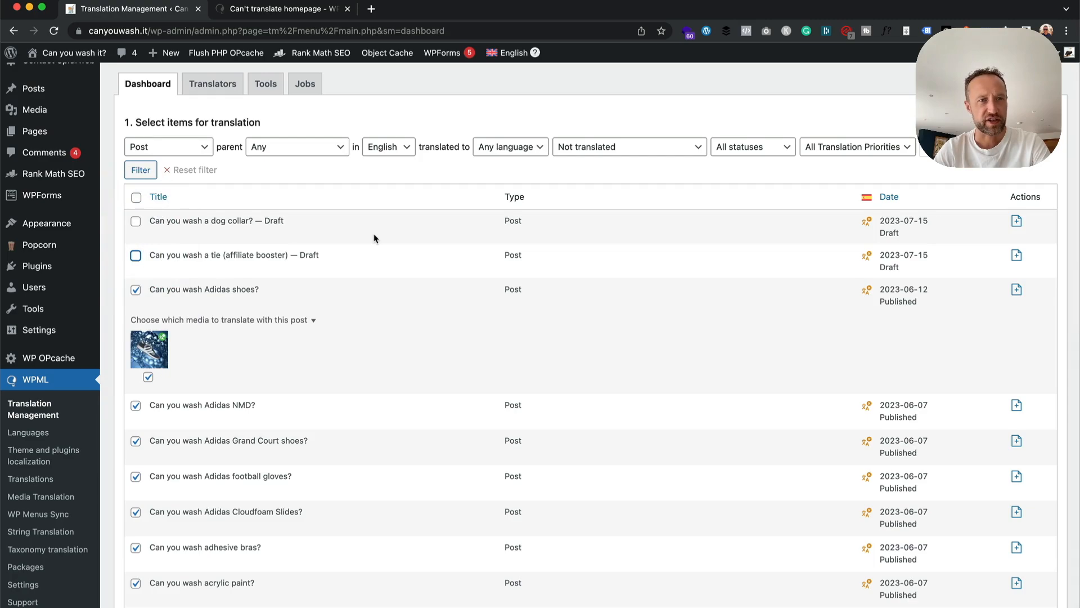
Review the selected posts and start translating them automatically into Spanish.
{"action": "scroll", "coordinate": [374, 238], "scroll_direction": "down", "scroll_amount": 12}
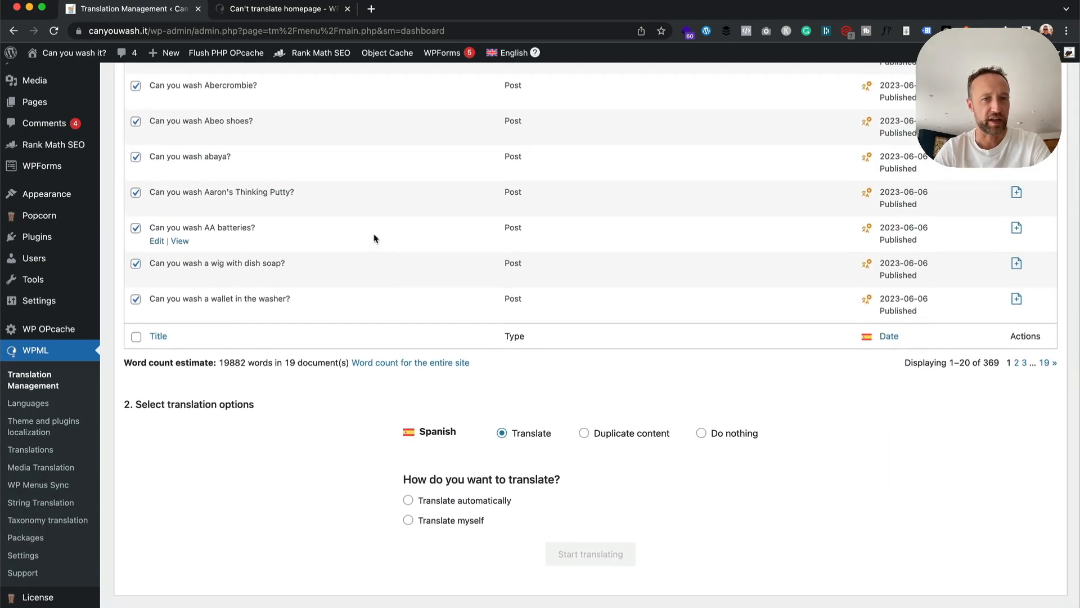
{"action": "scroll", "coordinate": [374, 238], "scroll_direction": "up", "scroll_amount": 12}
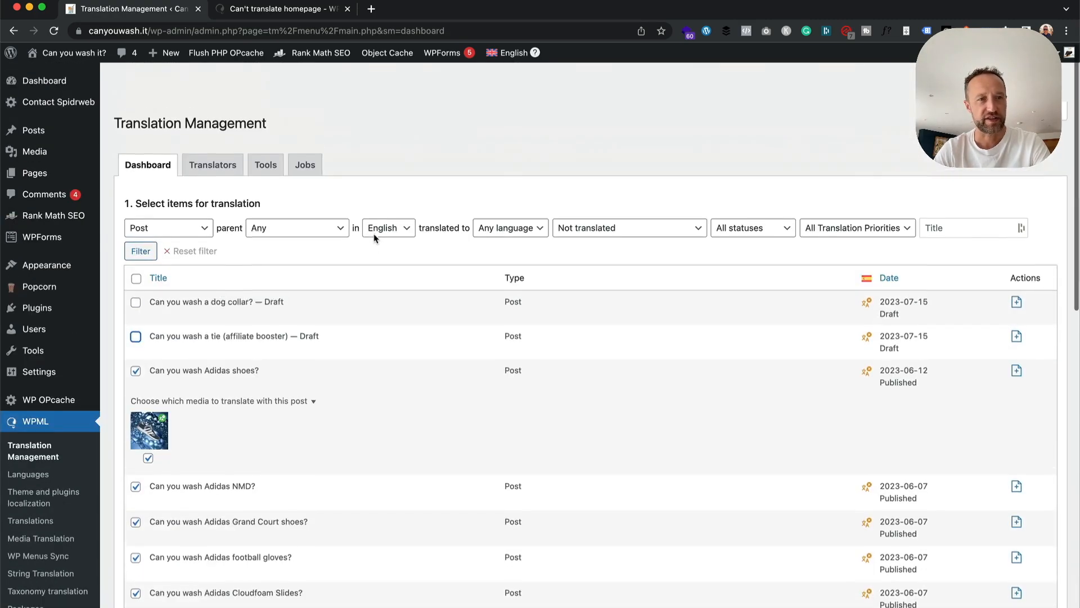
{"action": "scroll", "coordinate": [375, 238], "scroll_direction": "down", "scroll_amount": 2}
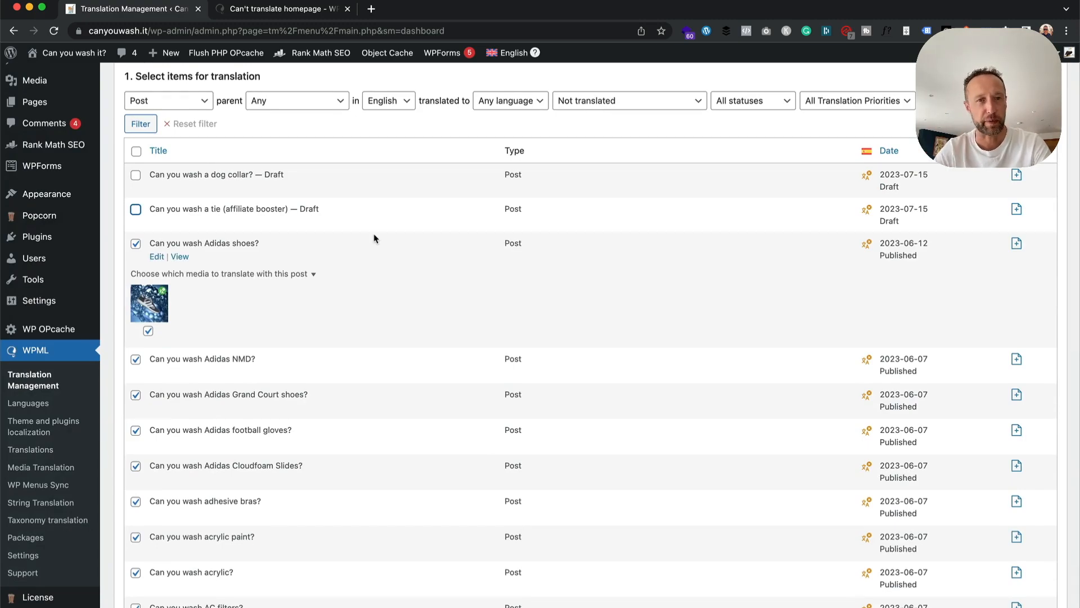
{"action": "scroll", "coordinate": [504, 260], "scroll_direction": "down", "scroll_amount": 10}
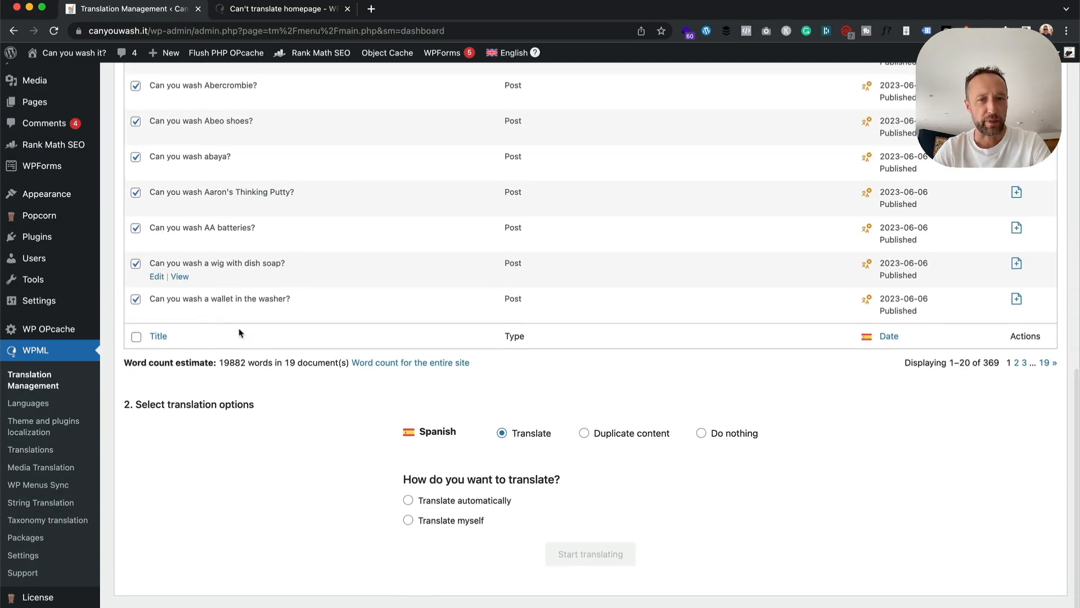
{"action": "left_click", "coordinate": [408, 501]}
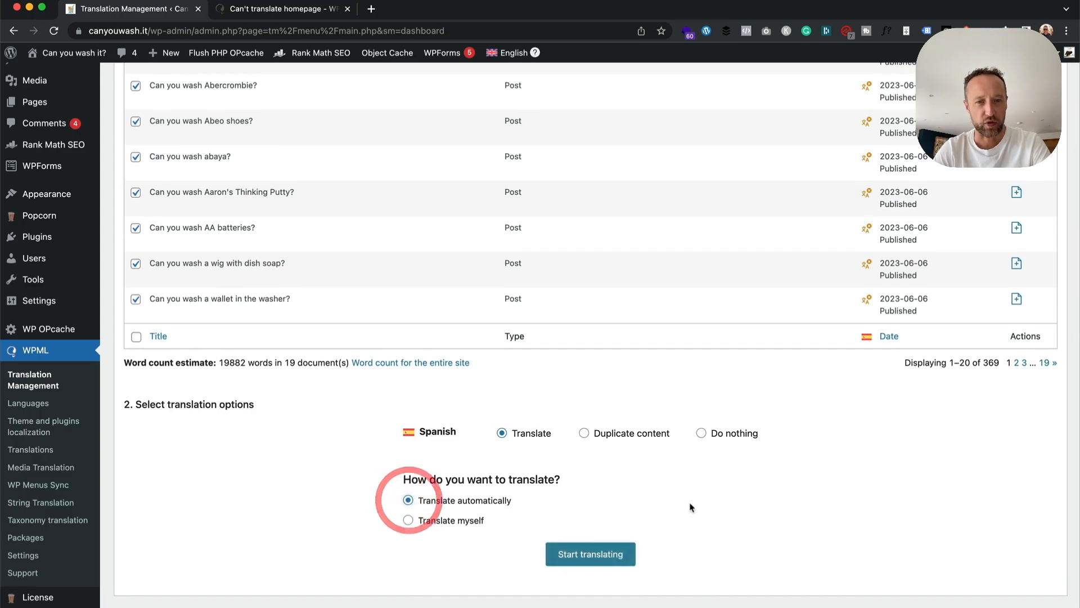
{"action": "left_click", "coordinate": [594, 556]}
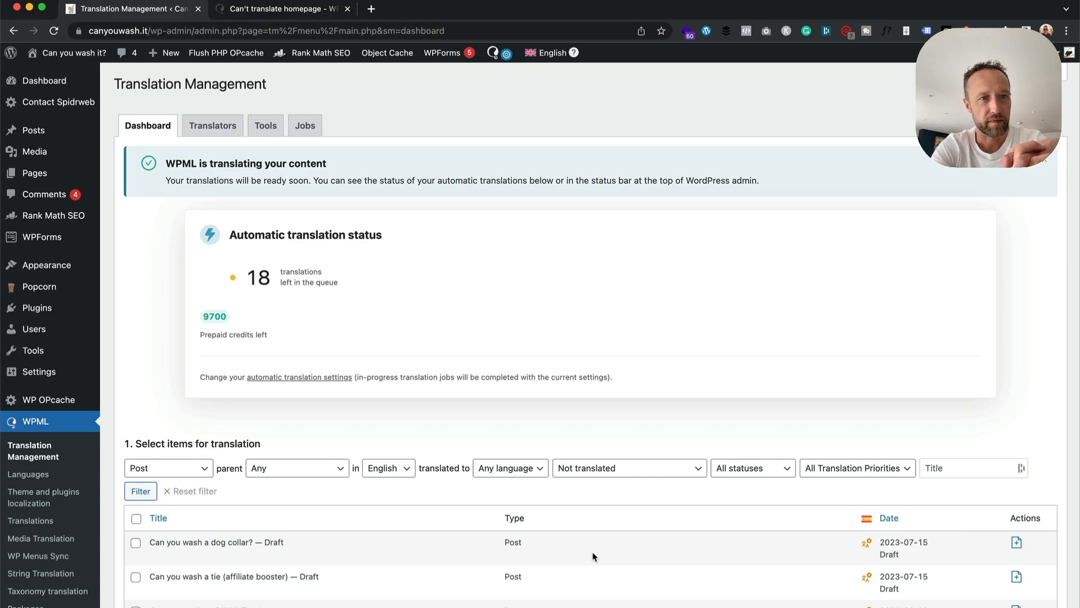
Open the list of translation jobs and check the status of the posts sent for translation.
{"action": "left_click", "coordinate": [317, 129]}
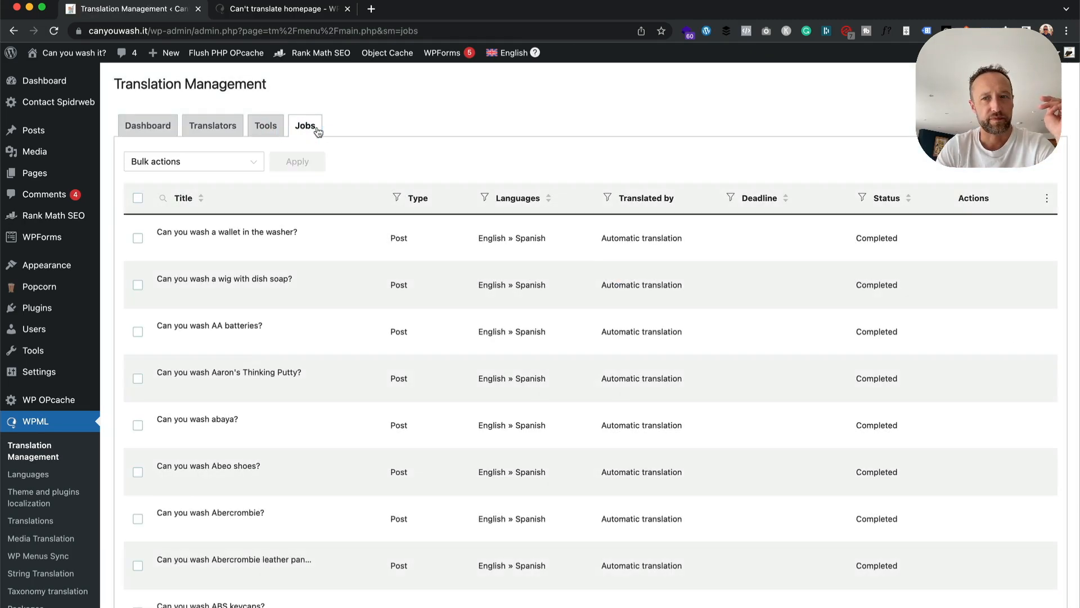
{"action": "scroll", "coordinate": [374, 342], "scroll_direction": "down", "scroll_amount": 3}
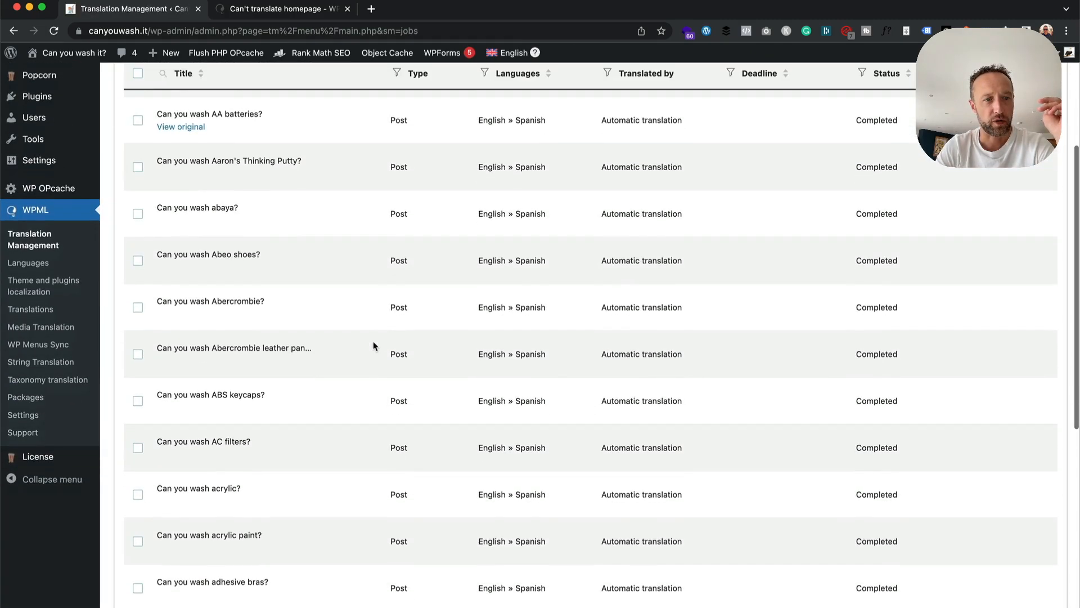
{"action": "scroll", "coordinate": [374, 344], "scroll_direction": "down", "scroll_amount": 8}
{"action": "scroll", "coordinate": [374, 346], "scroll_direction": "up", "scroll_amount": 10}
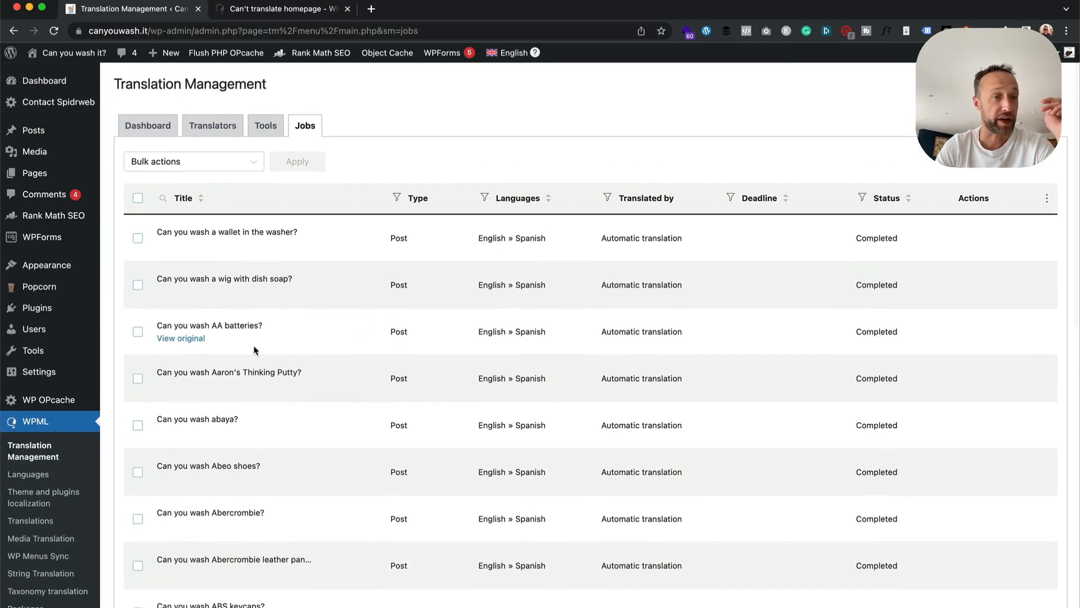
Visit the live site and open the "Can you wash Nike Air Max?" post from the homepage's latest posts.
{"action": "mouse_move", "coordinate": [66, 53]}
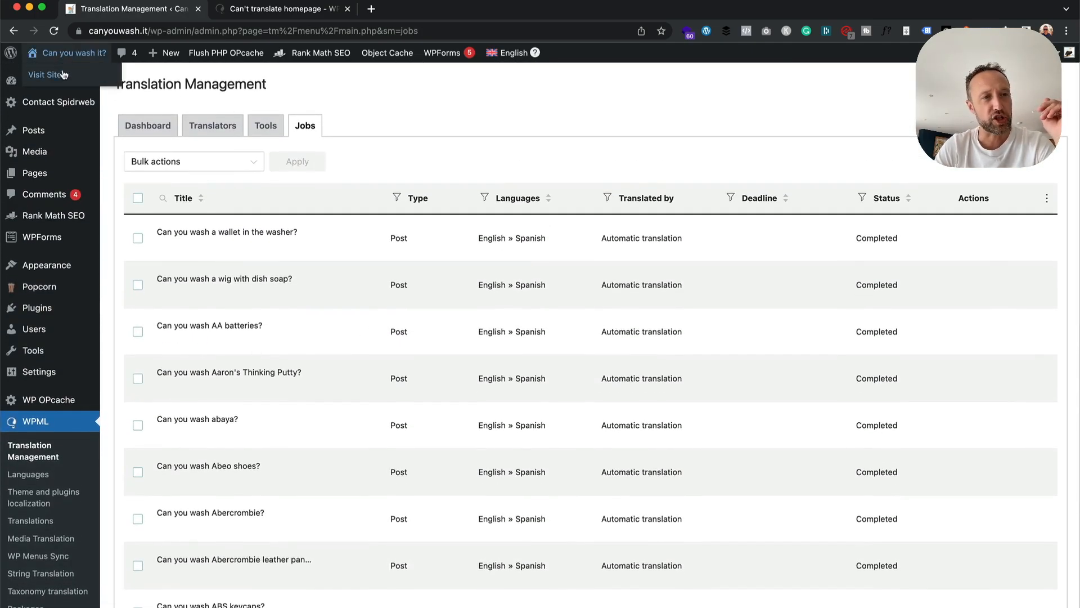
{"action": "left_click", "coordinate": [63, 74]}
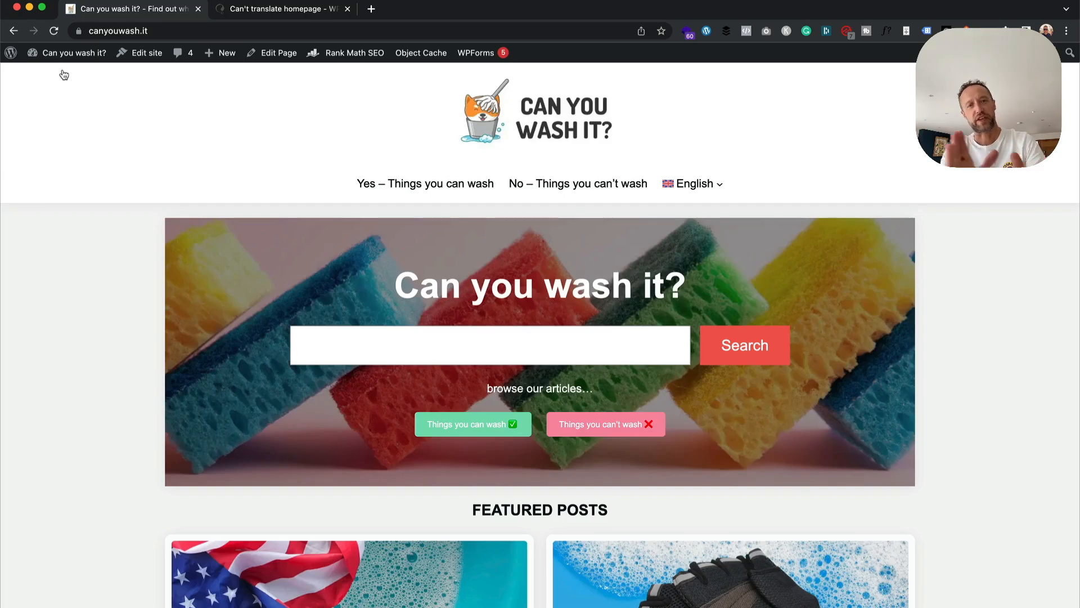
{"action": "scroll", "coordinate": [548, 173], "scroll_direction": "down", "scroll_amount": 5}
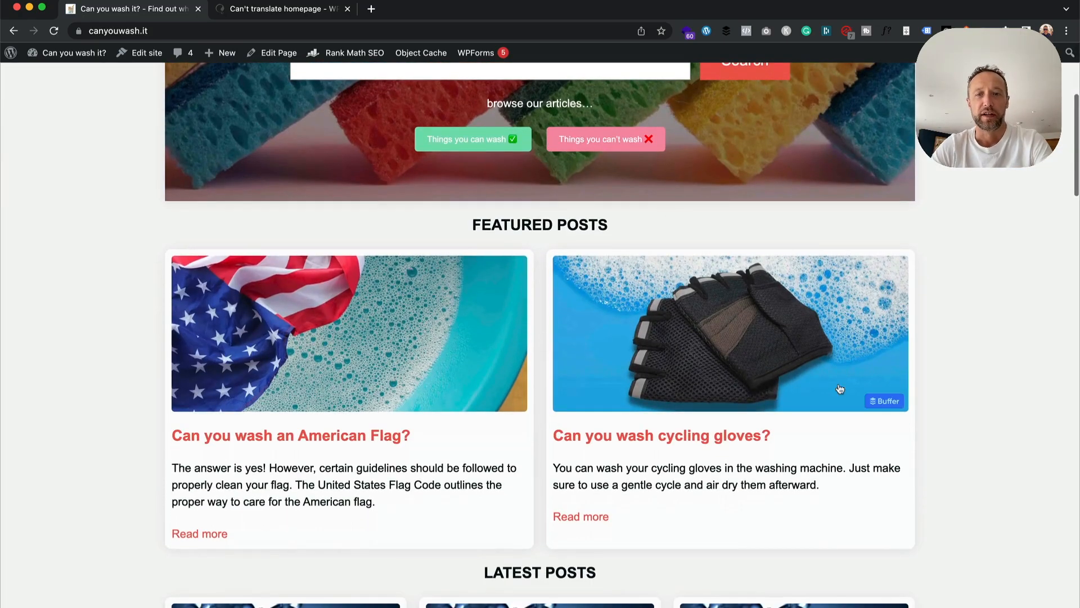
{"action": "scroll", "coordinate": [691, 319], "scroll_direction": "down", "scroll_amount": 6}
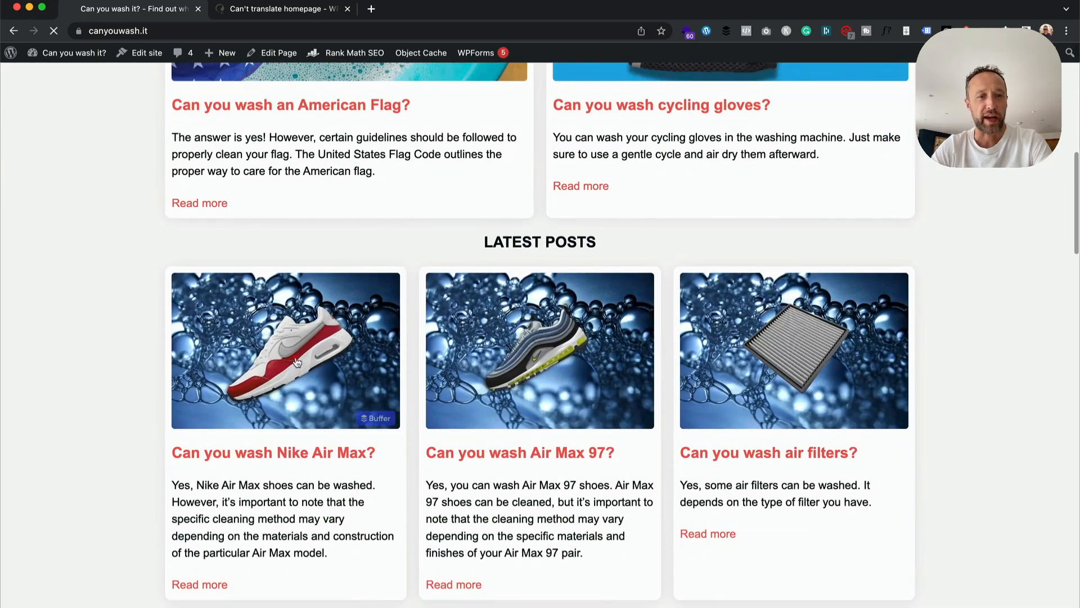
{"action": "left_click", "coordinate": [297, 362]}
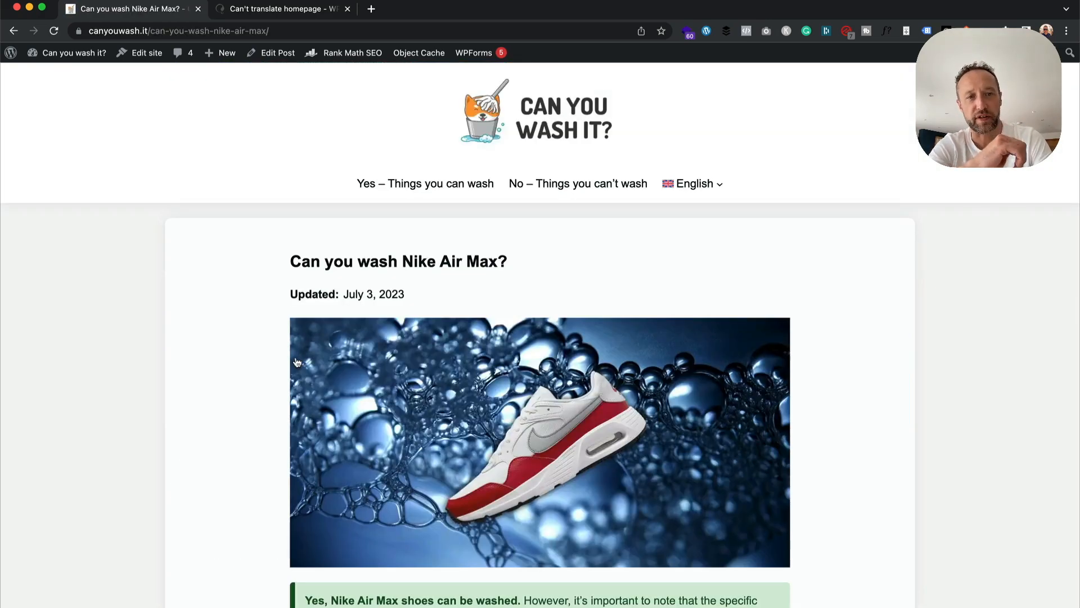
Switch the Nike Air Max post to Español and look over its translated content.
{"action": "mouse_move", "coordinate": [701, 184]}
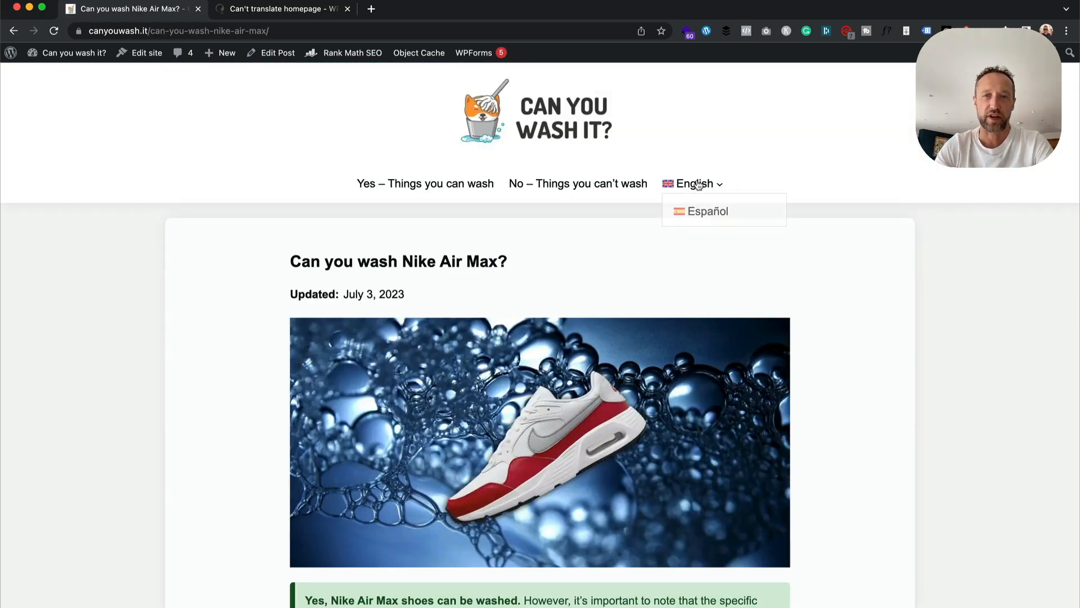
{"action": "left_click", "coordinate": [709, 210]}
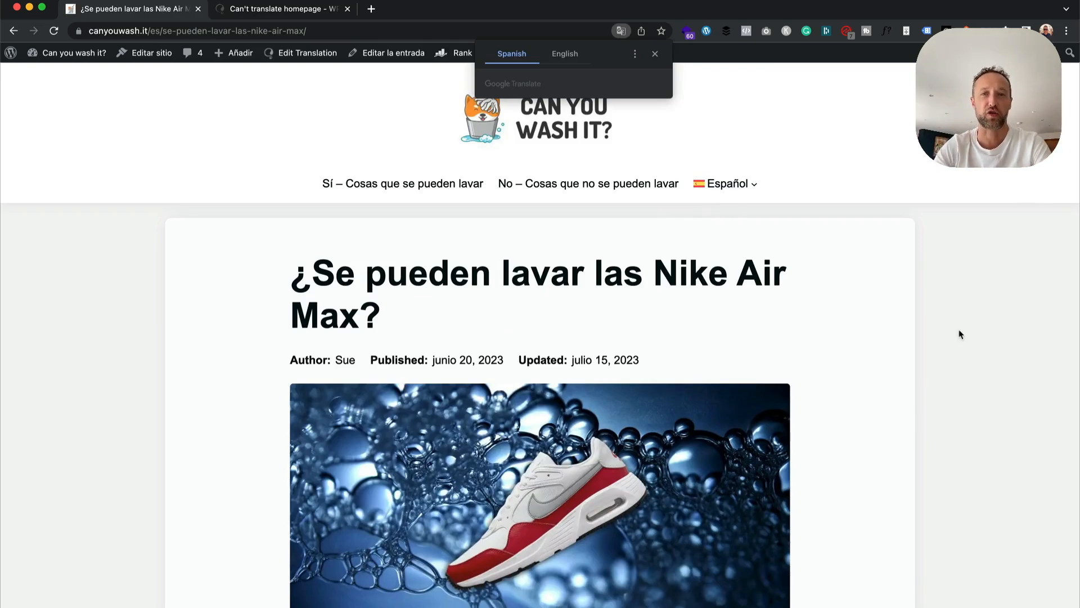
{"action": "scroll", "coordinate": [958, 332], "scroll_direction": "down", "scroll_amount": 6}
{"action": "scroll", "coordinate": [959, 334], "scroll_direction": "up", "scroll_amount": 7}
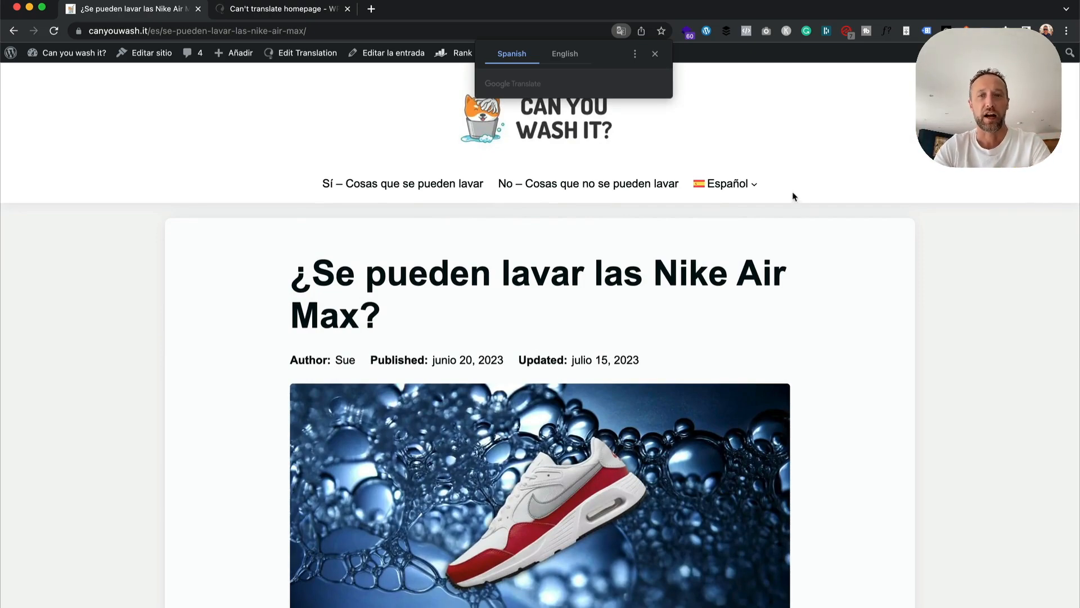
Switch the Nike Air Max post back to English and examine its title, meta line, dos and don'ts, and step guide.
{"action": "mouse_move", "coordinate": [710, 180]}
{"action": "left_click", "coordinate": [719, 207]}
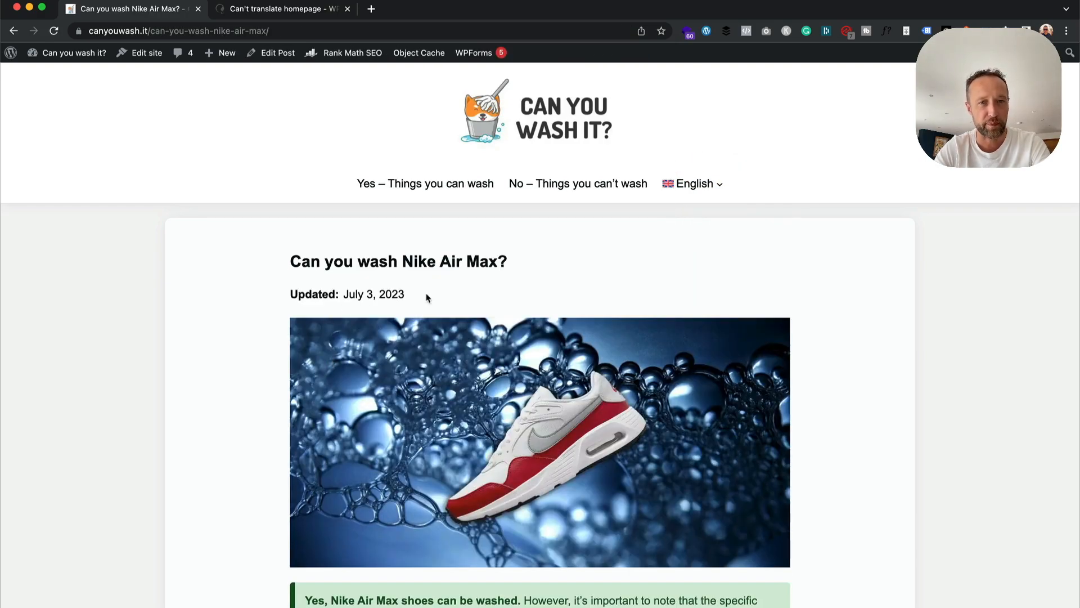
{"action": "scroll", "coordinate": [487, 301], "scroll_direction": "down", "scroll_amount": 5}
{"action": "scroll", "coordinate": [487, 301], "scroll_direction": "down", "scroll_amount": 3}
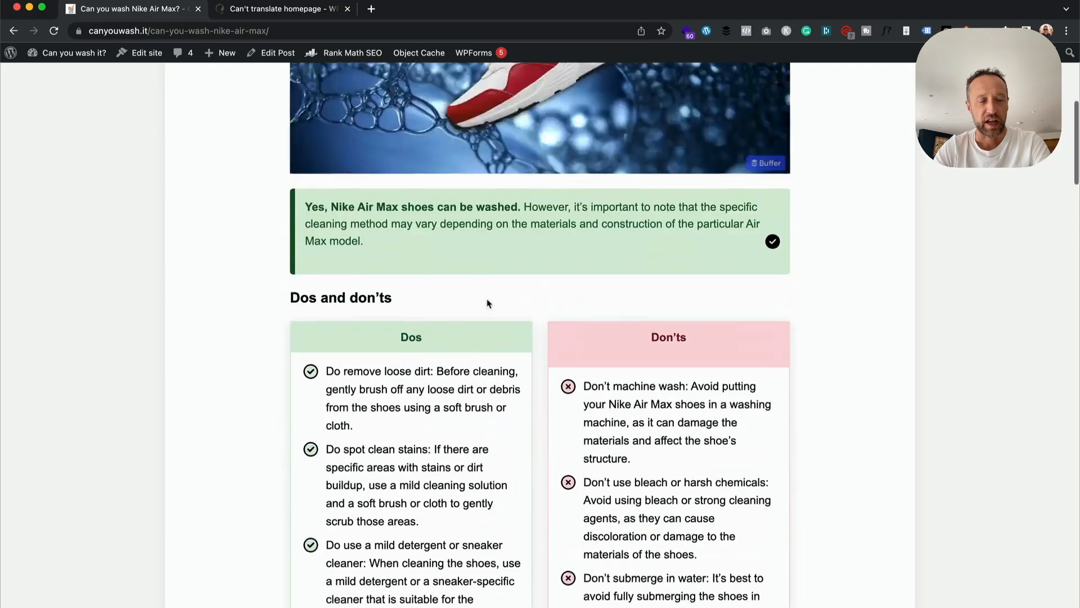
{"action": "scroll", "coordinate": [488, 301], "scroll_direction": "up", "scroll_amount": 4}
{"action": "scroll", "coordinate": [489, 303], "scroll_direction": "down", "scroll_amount": 6}
{"action": "scroll", "coordinate": [489, 303], "scroll_direction": "down", "scroll_amount": 20}
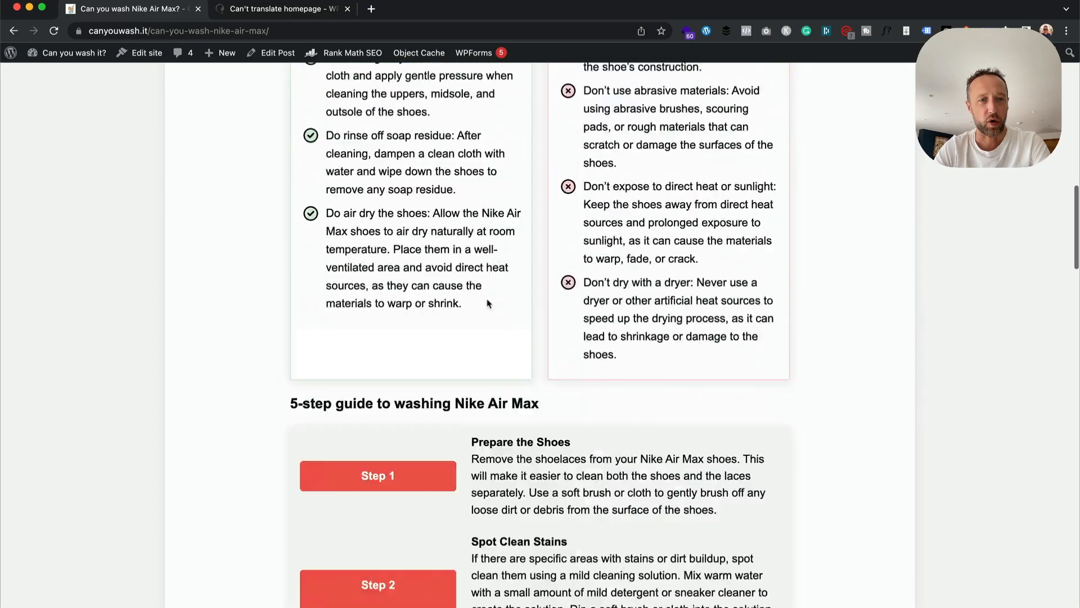
{"action": "scroll", "coordinate": [487, 298], "scroll_direction": "up", "scroll_amount": 20}
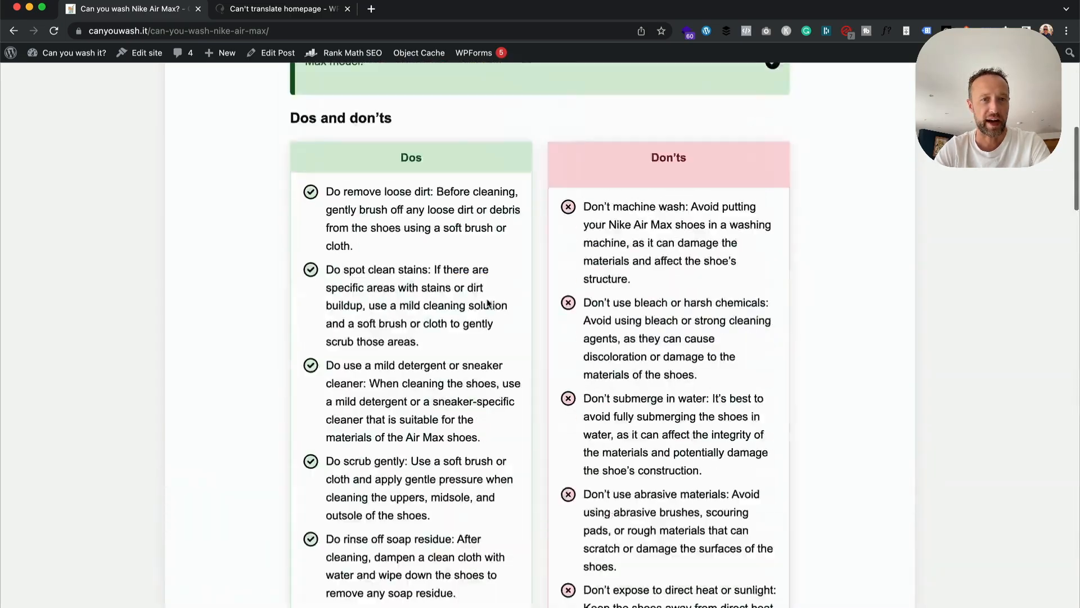
Switch the Nike Air Max post to Español again and compare its title and body layout with the English version.
{"action": "mouse_move", "coordinate": [695, 188]}
{"action": "left_click", "coordinate": [708, 216]}
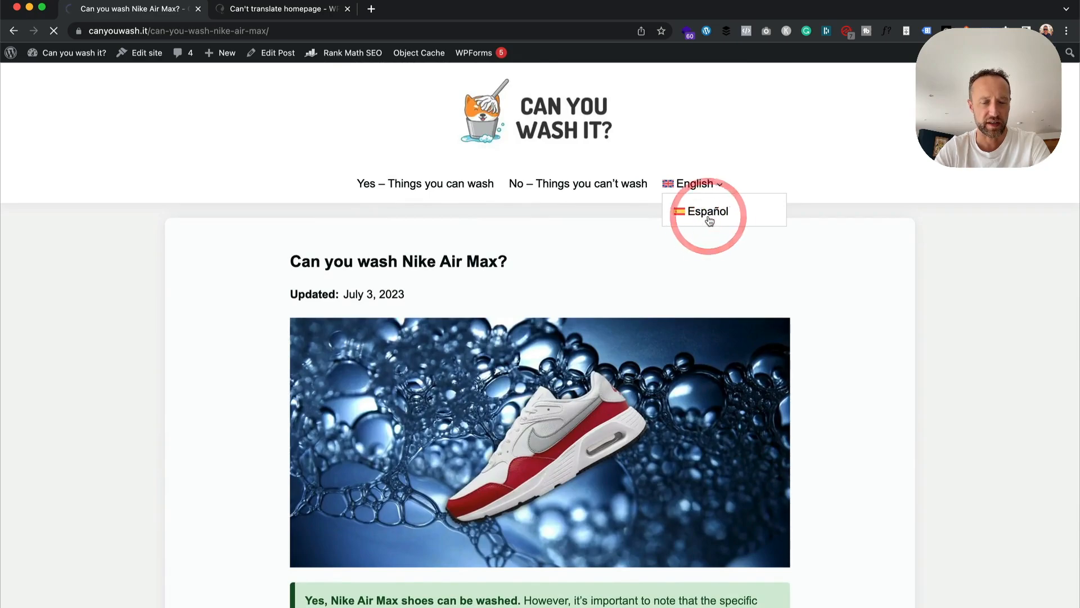
{"action": "left_click_drag", "start_coordinate": [383, 323], "coordinate": [279, 273]}
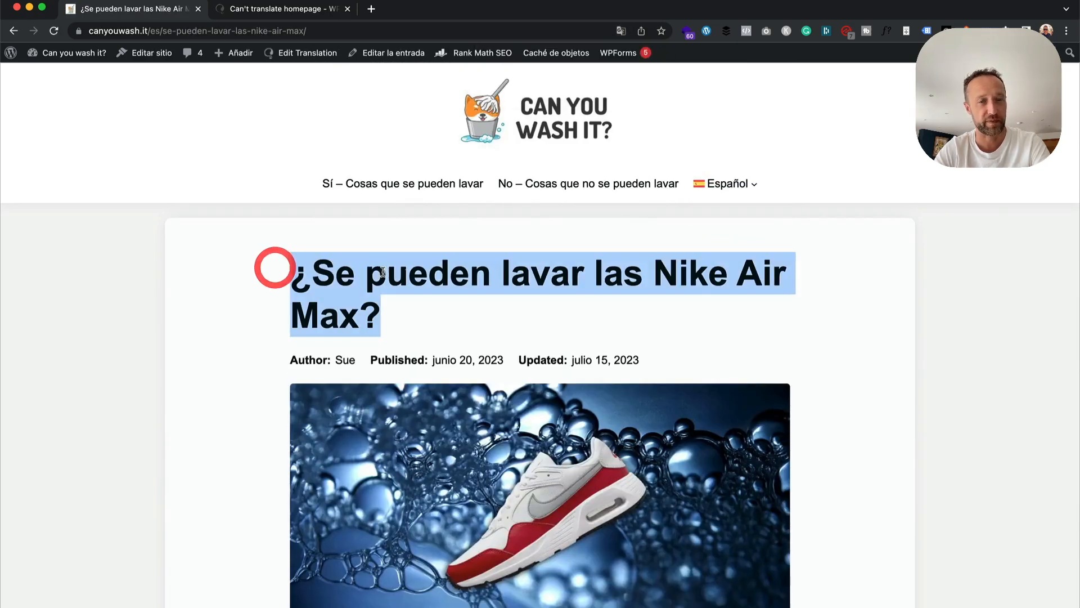
{"action": "scroll", "coordinate": [441, 345], "scroll_direction": "down", "scroll_amount": 15}
{"action": "scroll", "coordinate": [396, 220], "scroll_direction": "down", "scroll_amount": 10}
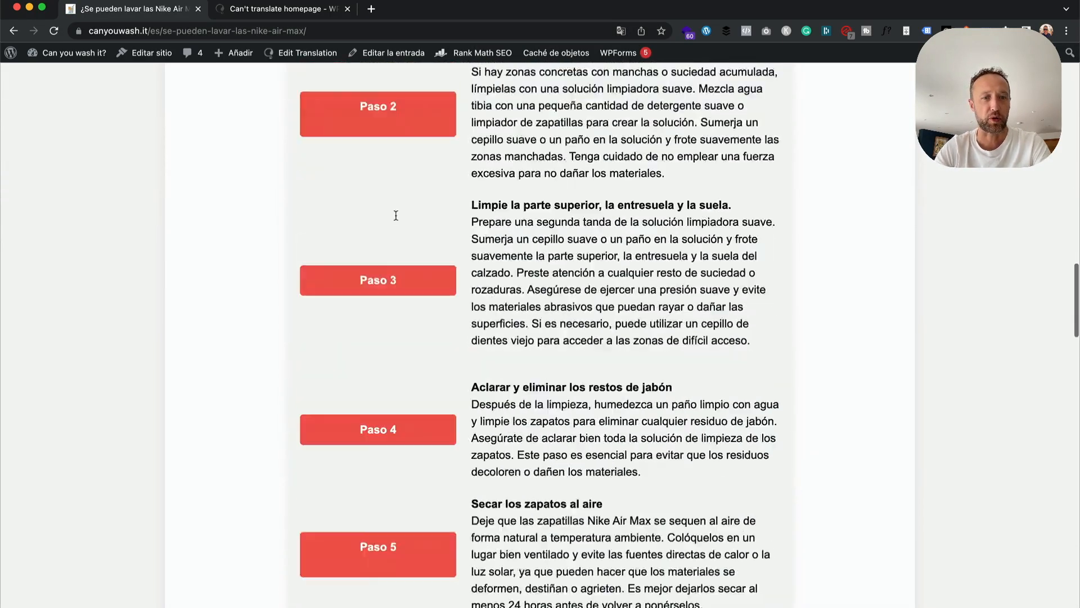
{"action": "scroll", "coordinate": [397, 220], "scroll_direction": "up", "scroll_amount": 20}
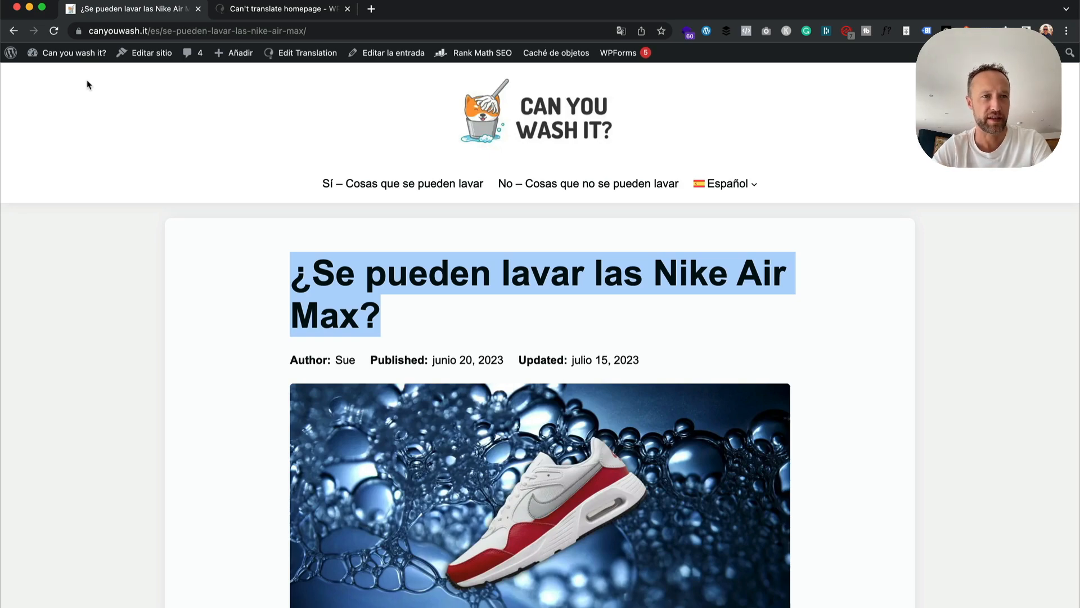
Return to the WordPress dashboard and open WPML's Translation Management.
{"action": "mouse_move", "coordinate": [63, 62]}
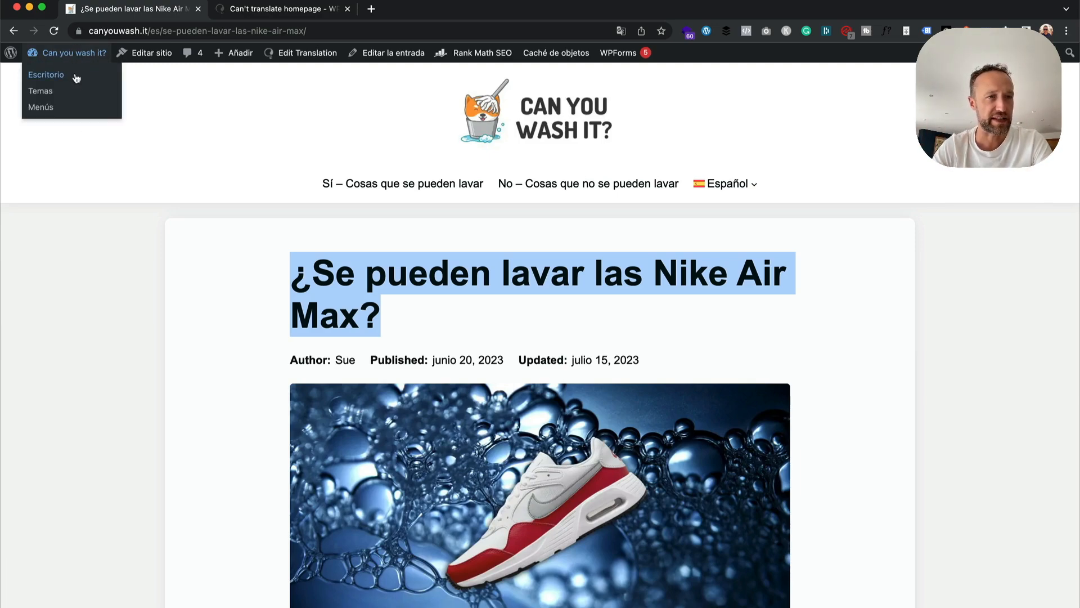
{"action": "left_click", "coordinate": [75, 77]}
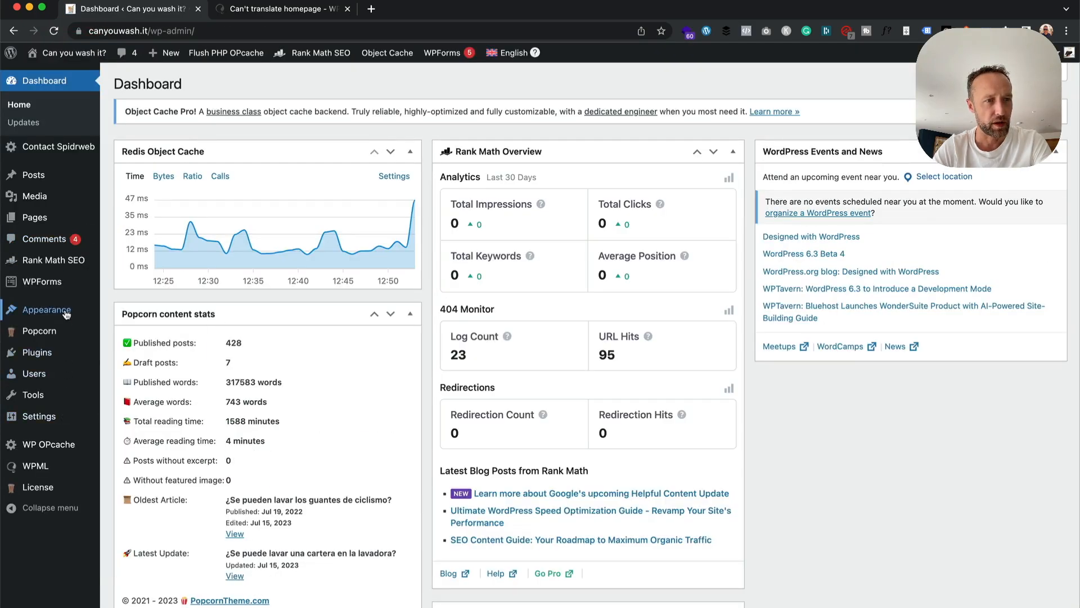
{"action": "mouse_move", "coordinate": [58, 471]}
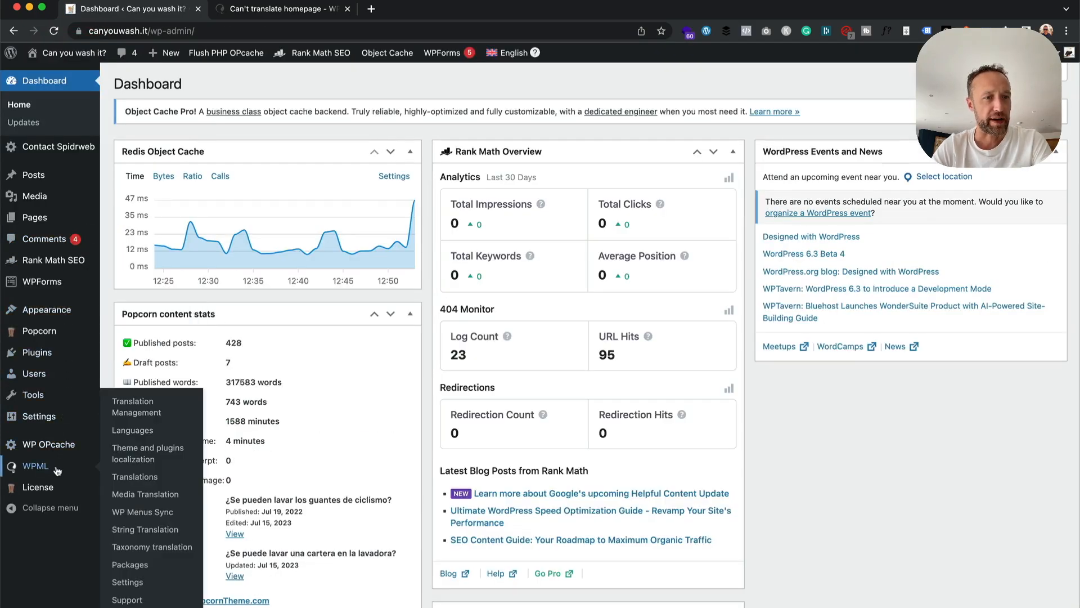
{"action": "left_click", "coordinate": [171, 405]}
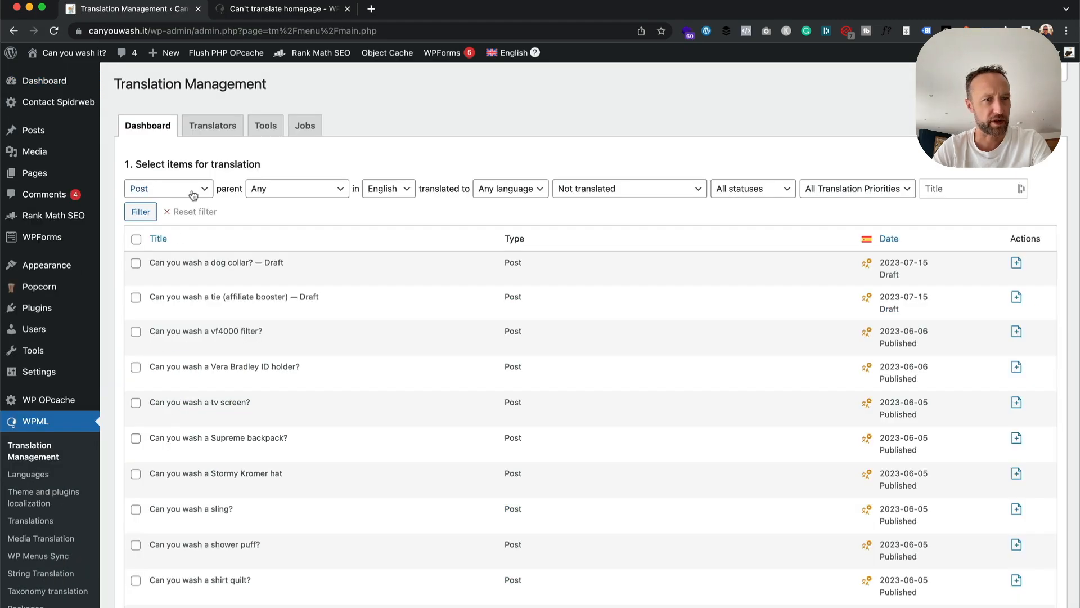
Filter the items for translation to the Template Part type, keeping the status Not translated.
{"action": "left_click", "coordinate": [193, 195]}
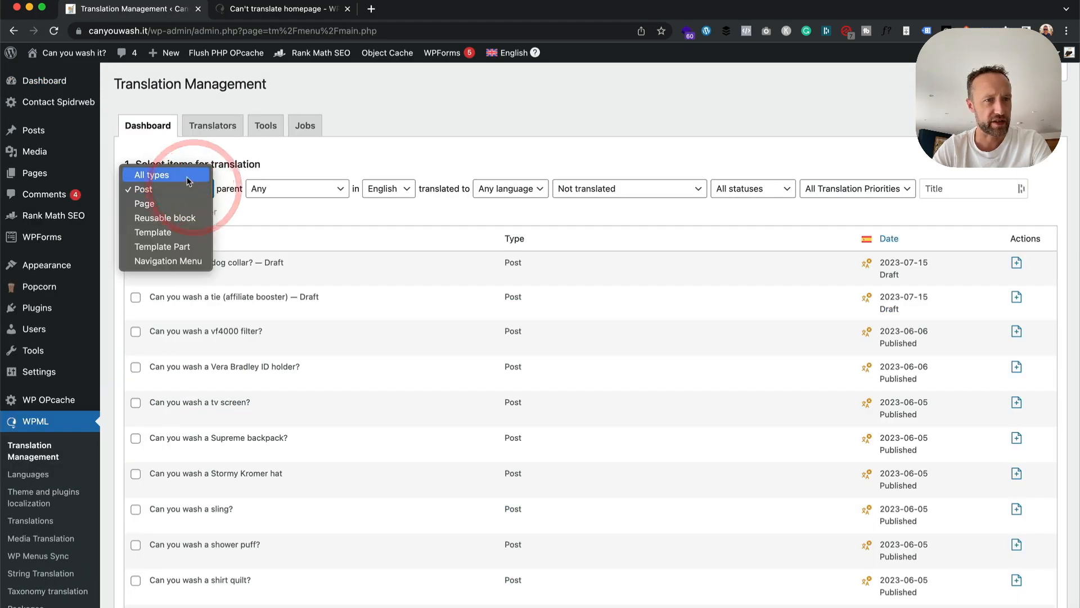
{"action": "left_click", "coordinate": [181, 246]}
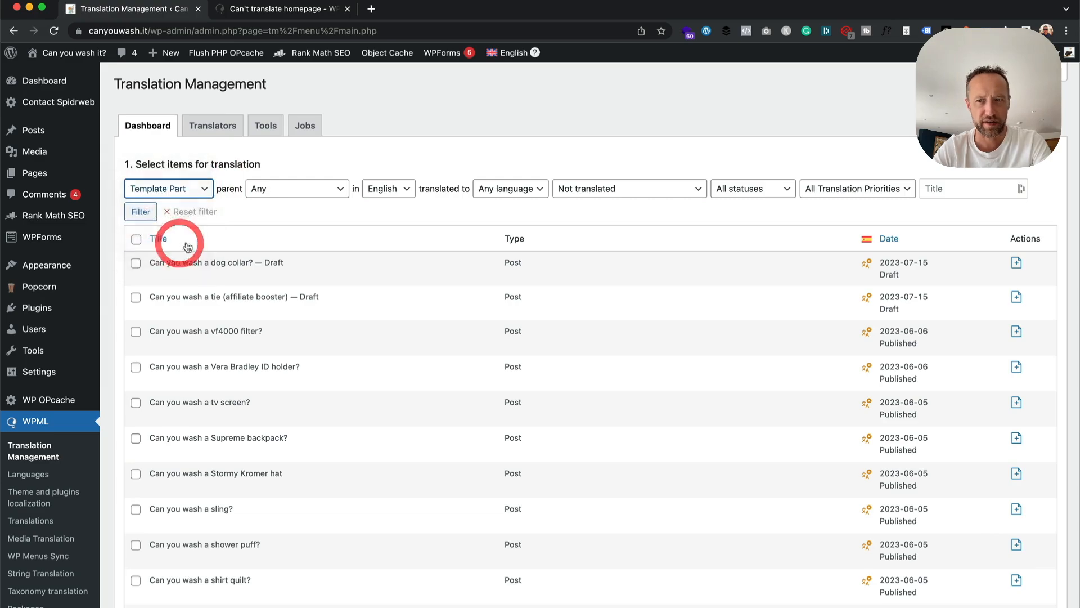
{"action": "left_click", "coordinate": [141, 211]}
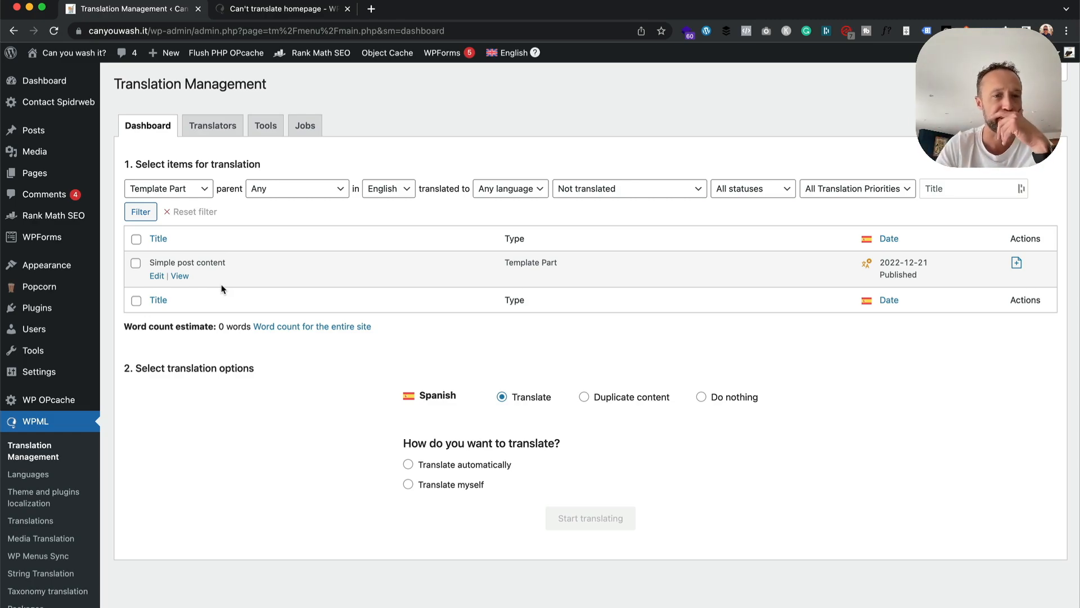
Add the Simple post content template part to the Spanish translation queue, set to Translate myself.
{"action": "left_click", "coordinate": [408, 484]}
{"action": "left_click", "coordinate": [136, 263]}
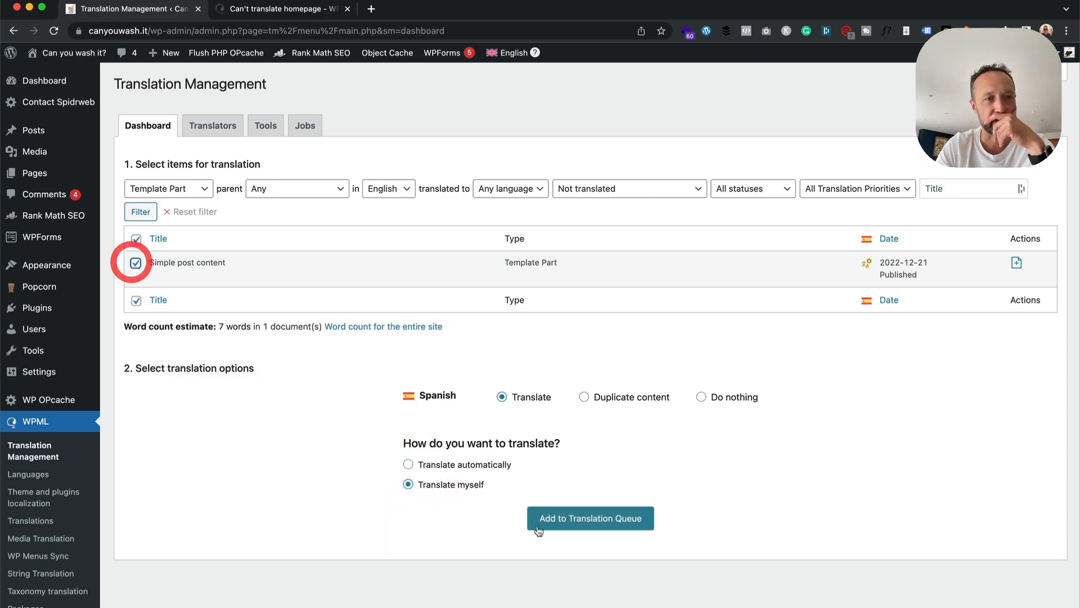
{"action": "left_click", "coordinate": [611, 518]}
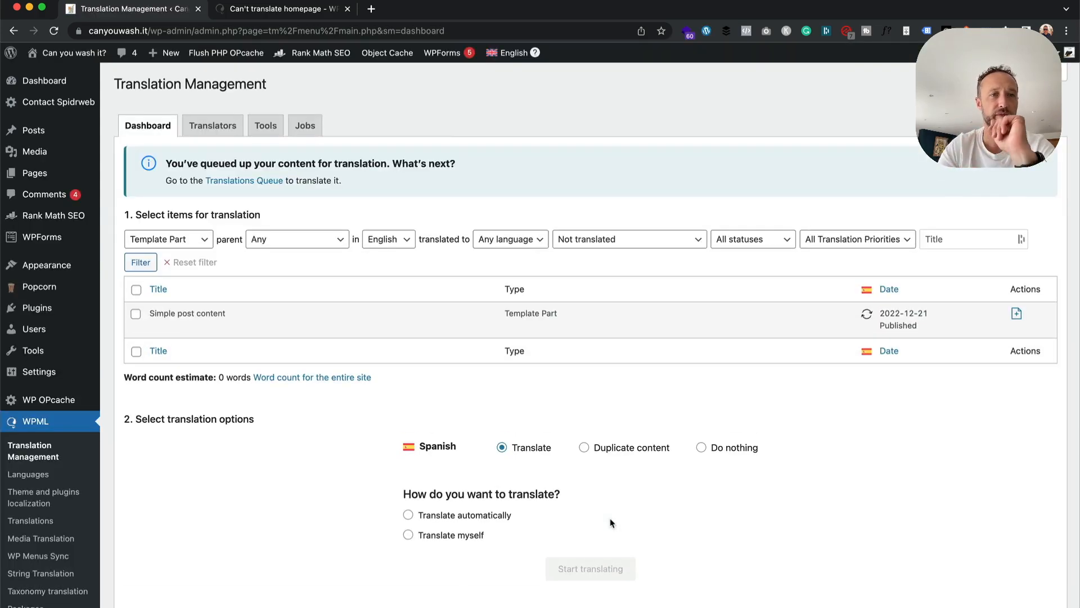
Open Simple post content from the translations queue, machine-translate its "Updated:" string into Spanish, and finish the translation.
{"action": "left_click", "coordinate": [254, 180]}
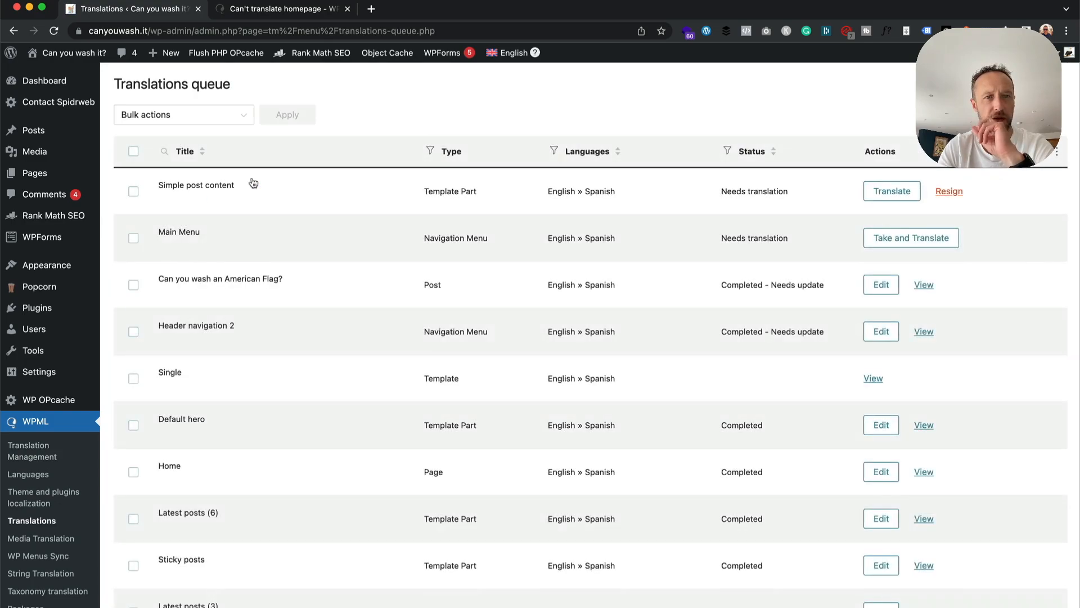
{"action": "left_click", "coordinate": [893, 192]}
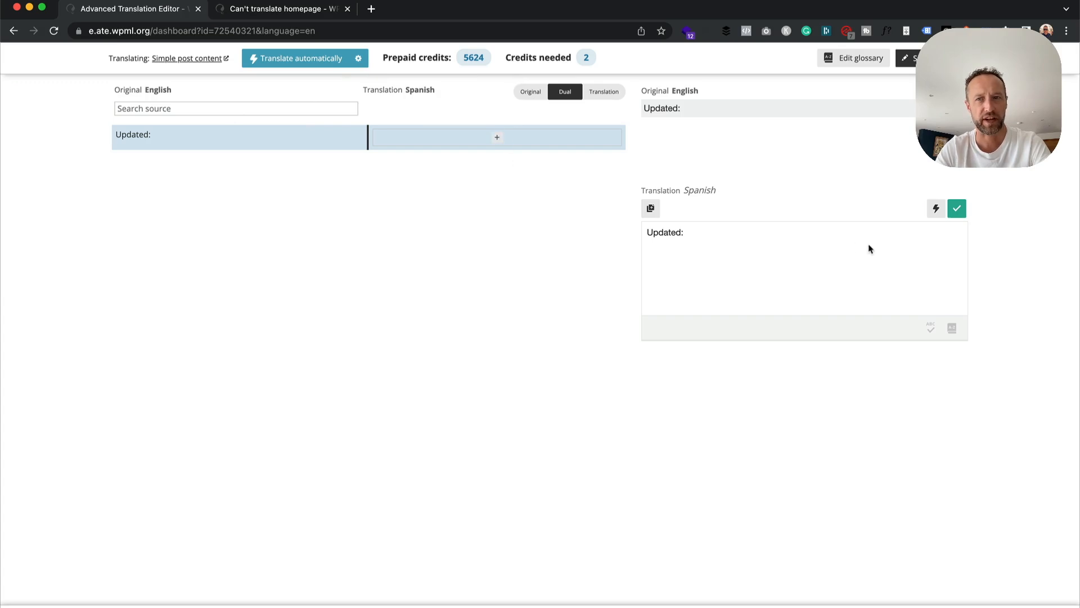
{"action": "left_click", "coordinate": [938, 209]}
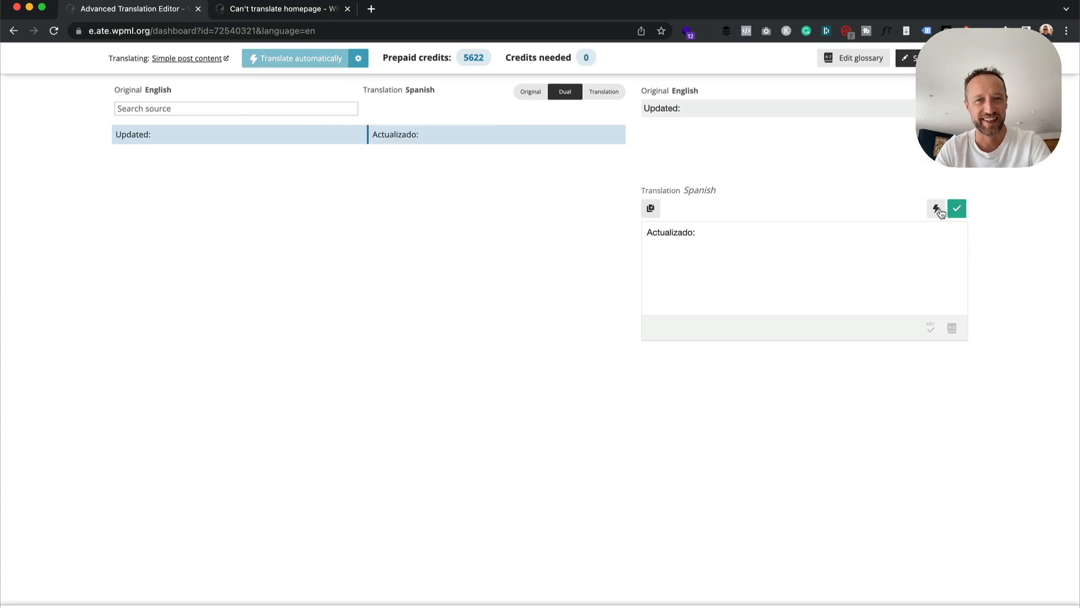
{"action": "left_click", "coordinate": [957, 209]}
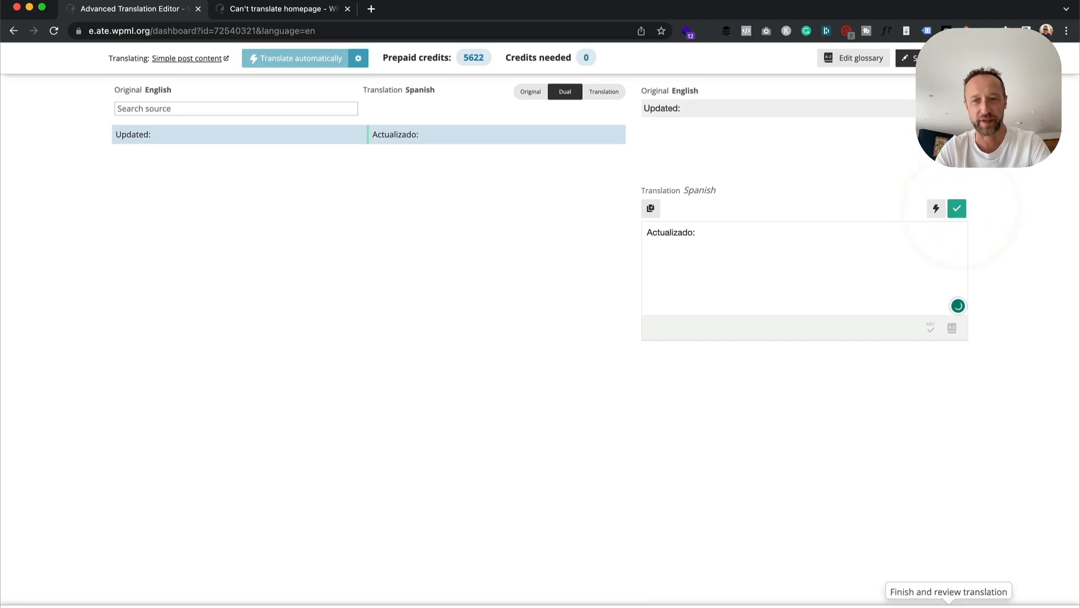
{"action": "left_click", "coordinate": [960, 607]}
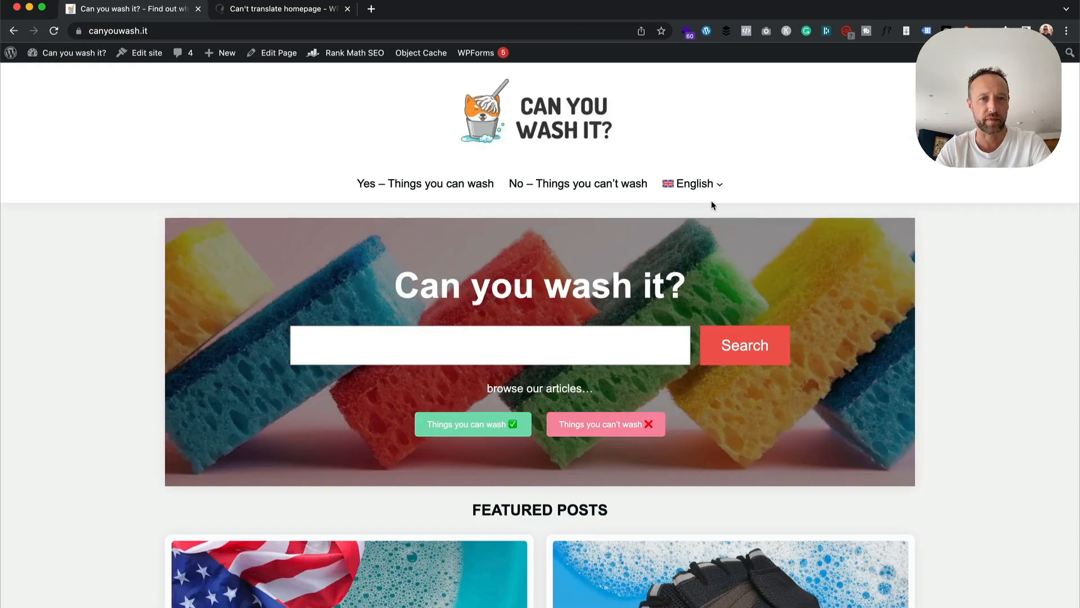
Open the Nike Air Max post from the site's English homepage and examine its layout from the title through the dos and don'ts.
{"action": "scroll", "coordinate": [712, 222], "scroll_direction": "down", "scroll_amount": 3}
{"action": "scroll", "coordinate": [710, 223], "scroll_direction": "down", "scroll_amount": 6}
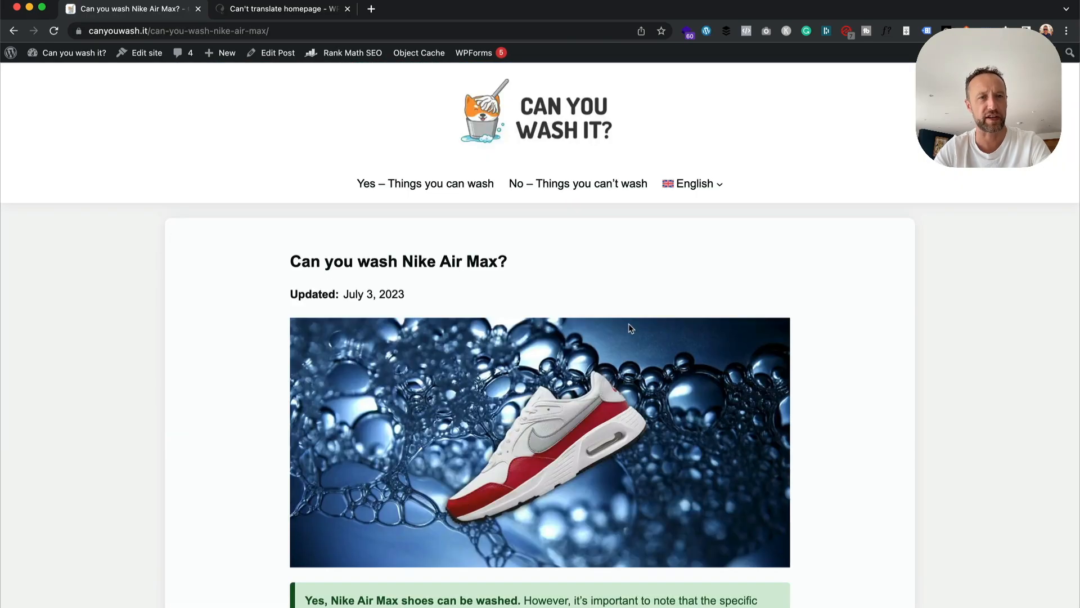
{"action": "scroll", "coordinate": [668, 290], "scroll_direction": "down", "scroll_amount": 3}
{"action": "scroll", "coordinate": [663, 303], "scroll_direction": "down", "scroll_amount": 5}
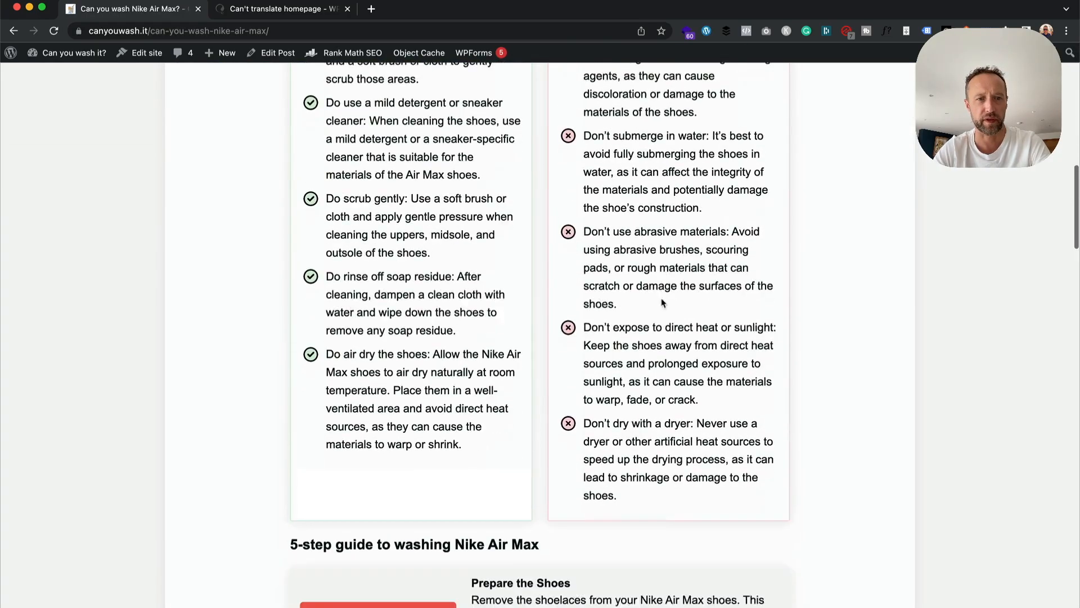
{"action": "scroll", "coordinate": [662, 296], "scroll_direction": "up", "scroll_amount": 10}
{"action": "scroll", "coordinate": [662, 298], "scroll_direction": "down", "scroll_amount": 4}
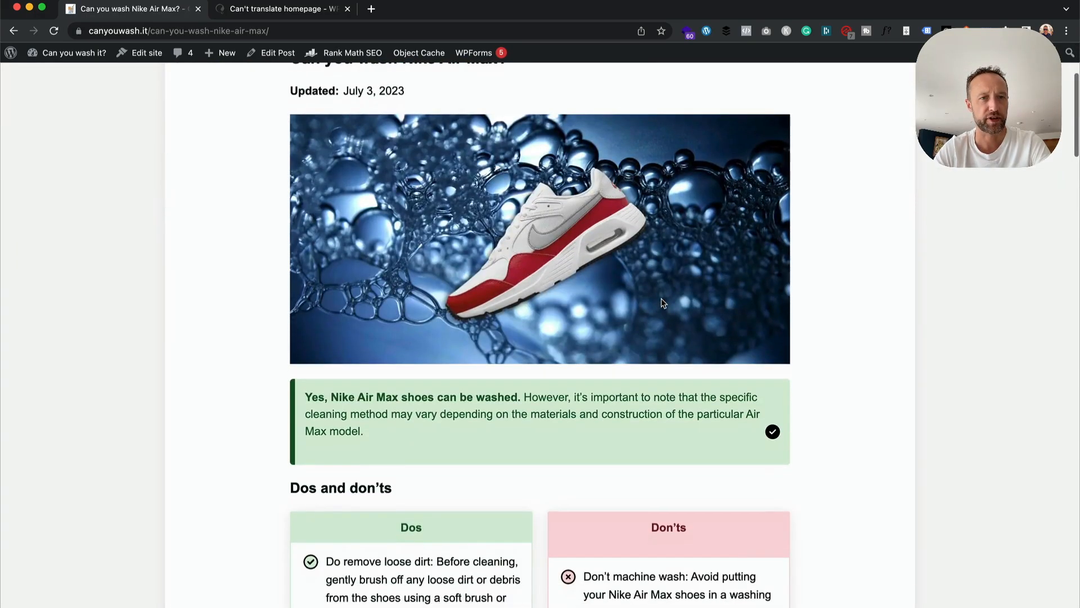
{"action": "scroll", "coordinate": [661, 298], "scroll_direction": "up", "scroll_amount": 5}
Switch the Nike Air Max post to Español and check its title, update label and body layout down to the questions section.
{"action": "mouse_move", "coordinate": [701, 185]}
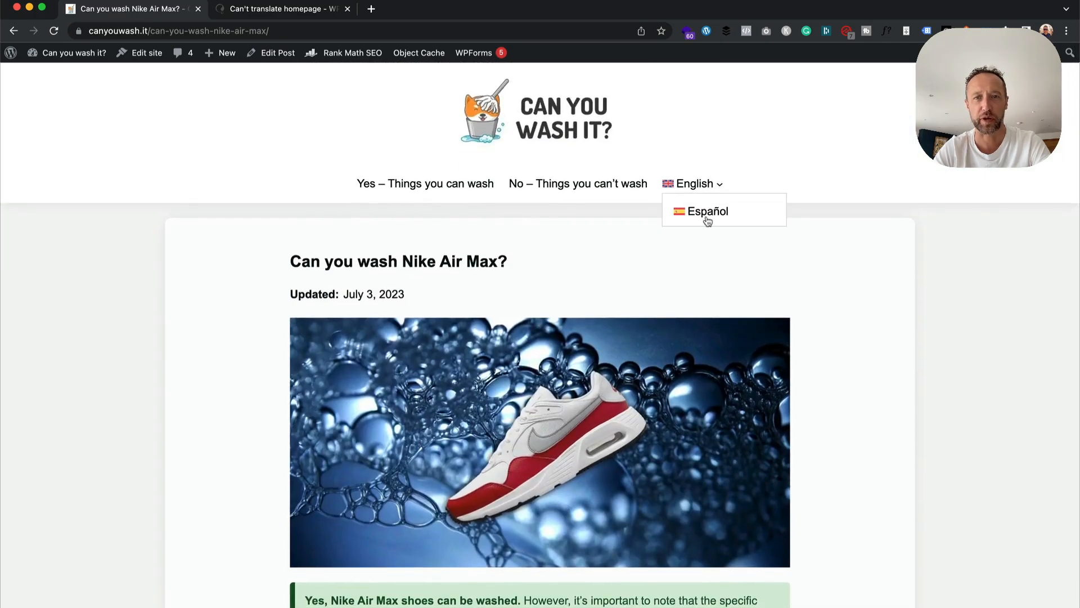
{"action": "left_click", "coordinate": [704, 215]}
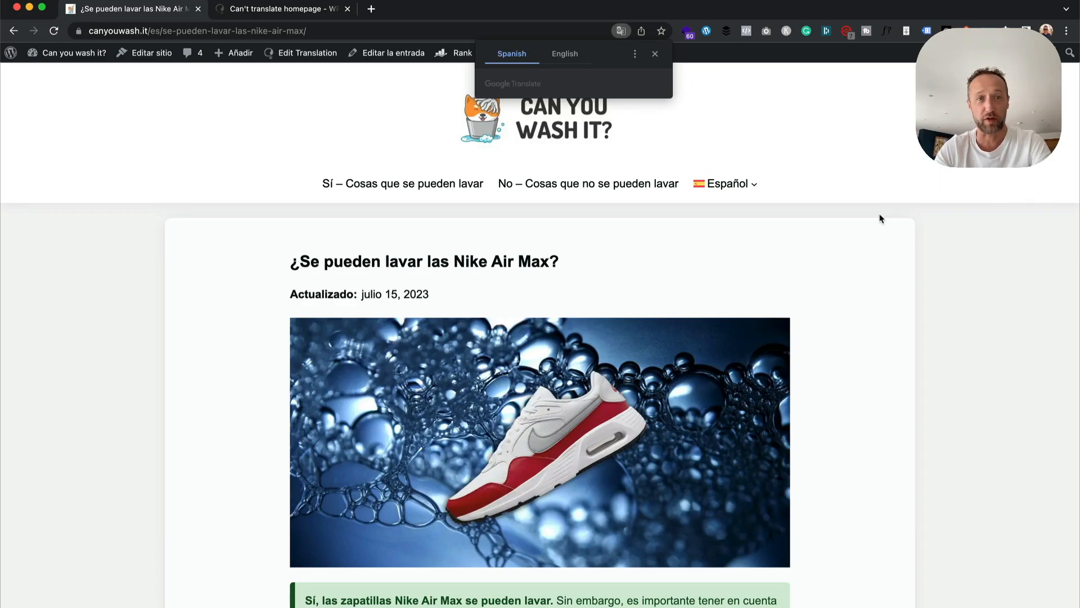
{"action": "mouse_move", "coordinate": [715, 176]}
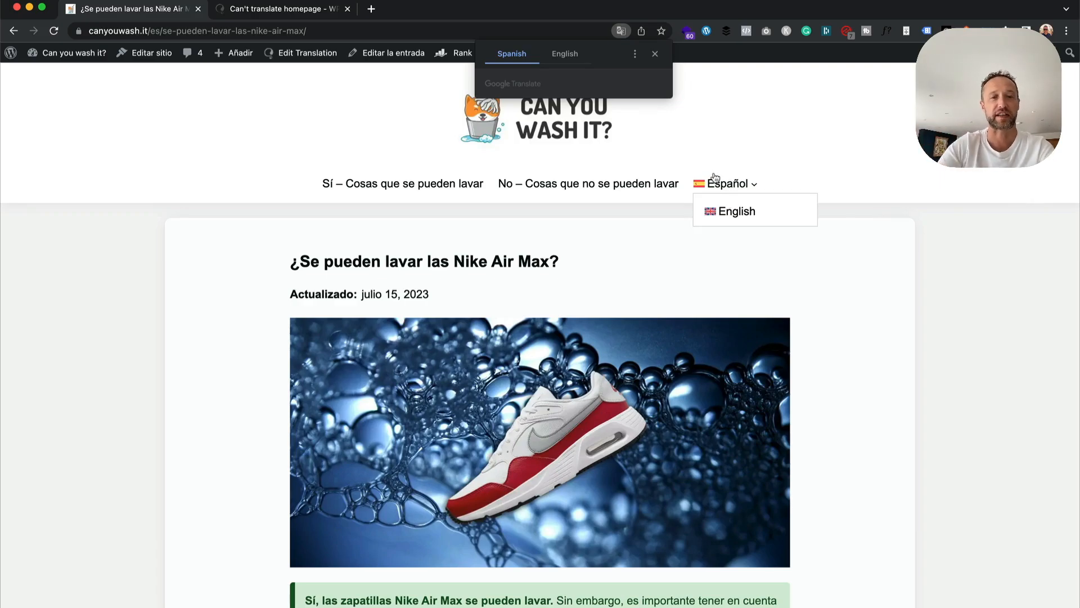
{"action": "scroll", "coordinate": [715, 176], "scroll_direction": "down", "scroll_amount": 20}
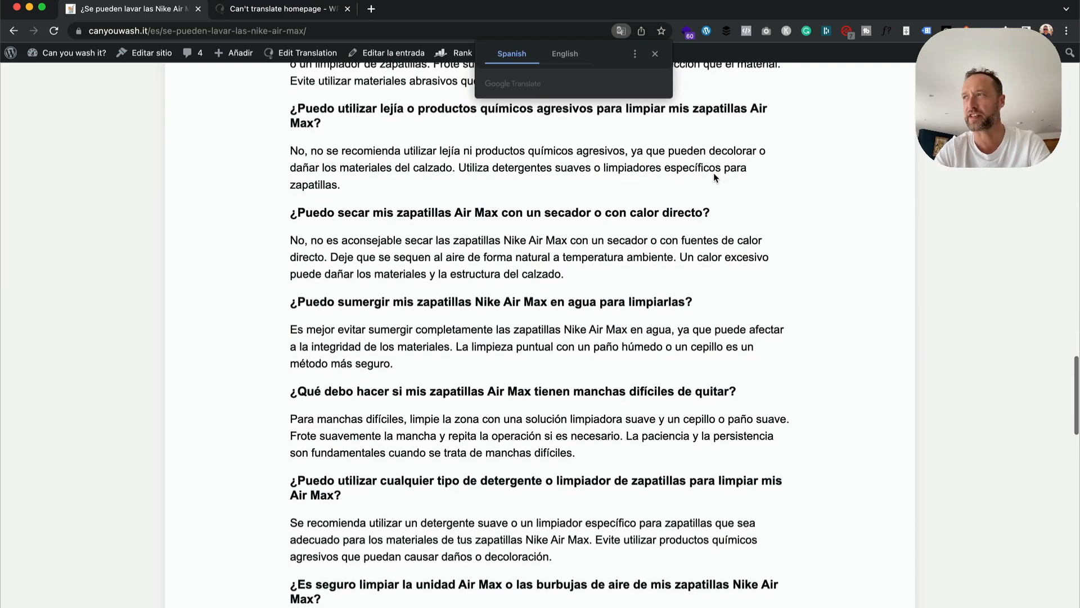